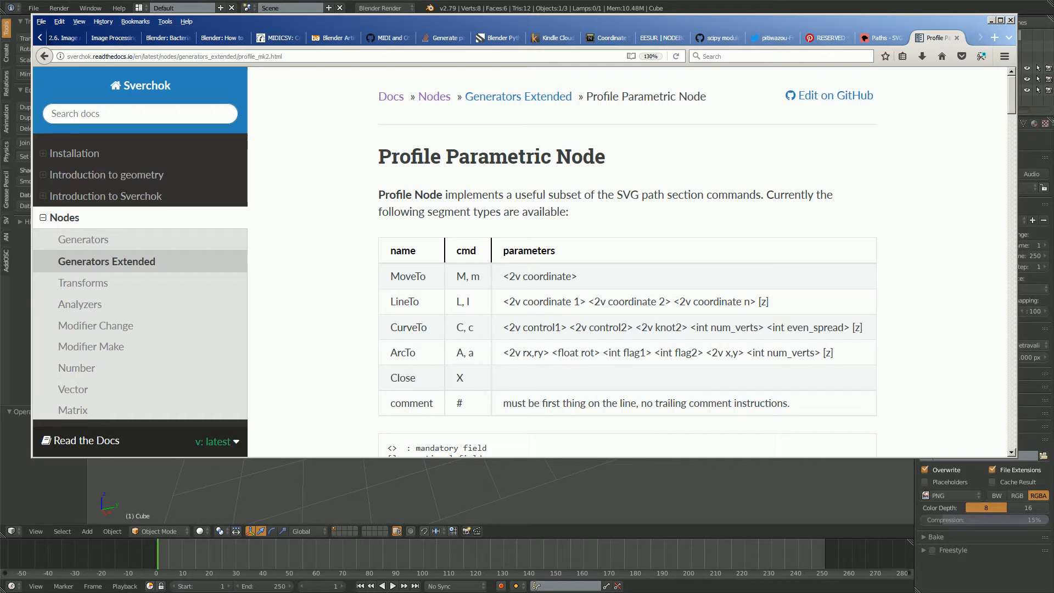
Step: Enlarge the browser window downward and review the Profile Parametric Node's command table, evaluation modes, parameters and operators
drag(1016, 456, 955, 561)
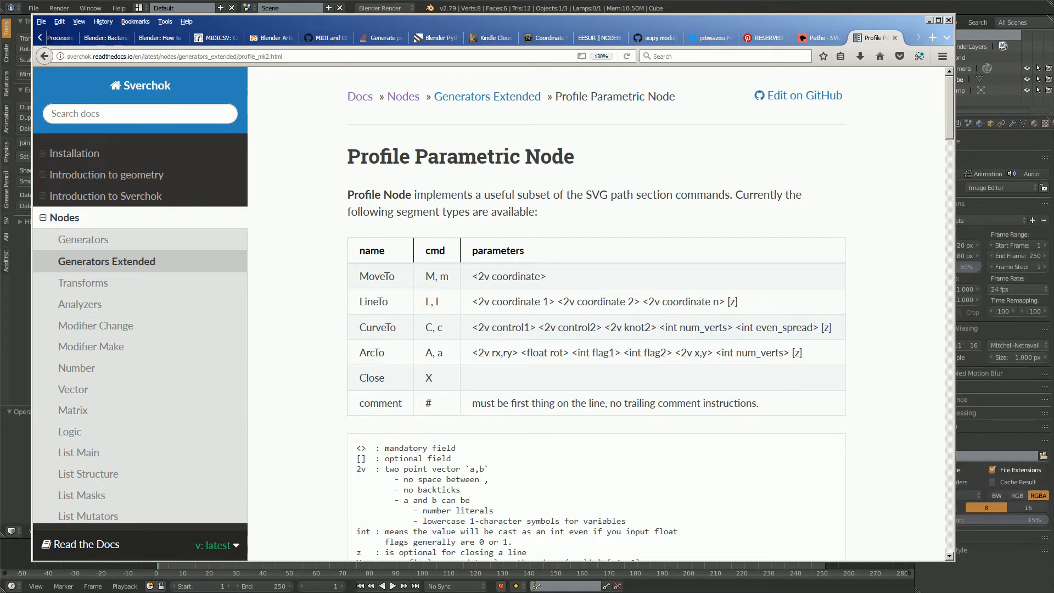
scroll(596, 330, down, 8)
scroll(595, 329, up, 8)
scroll(596, 329, down, 15)
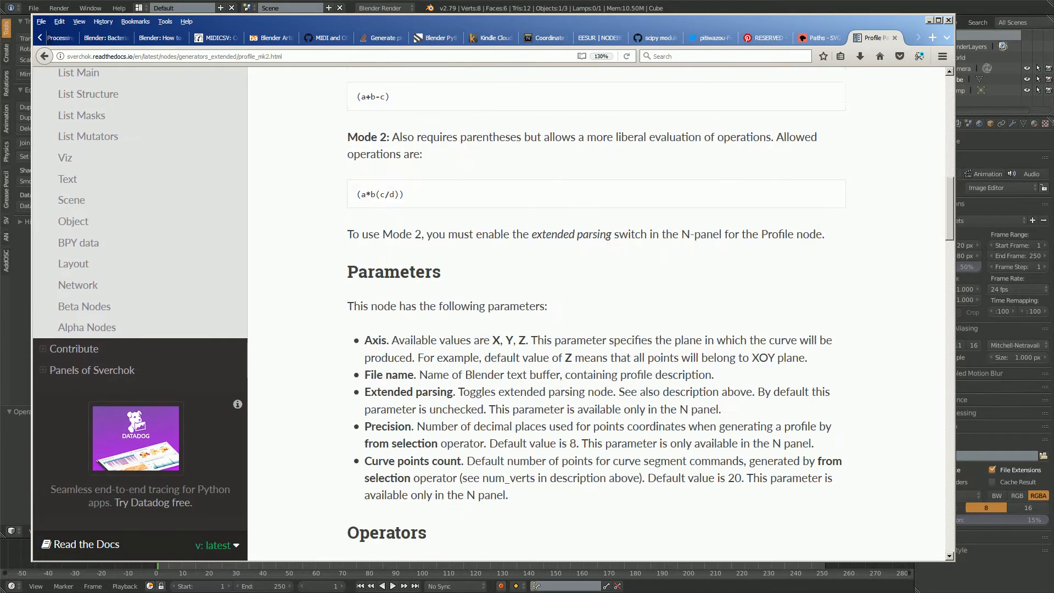
scroll(595, 329, down, 8)
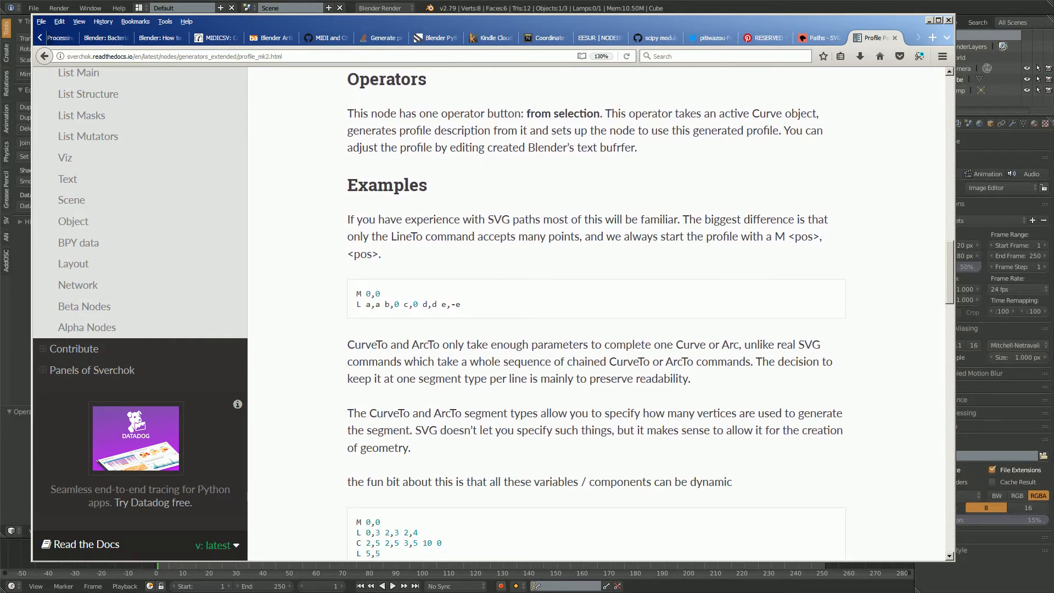
drag(488, 219, 543, 219)
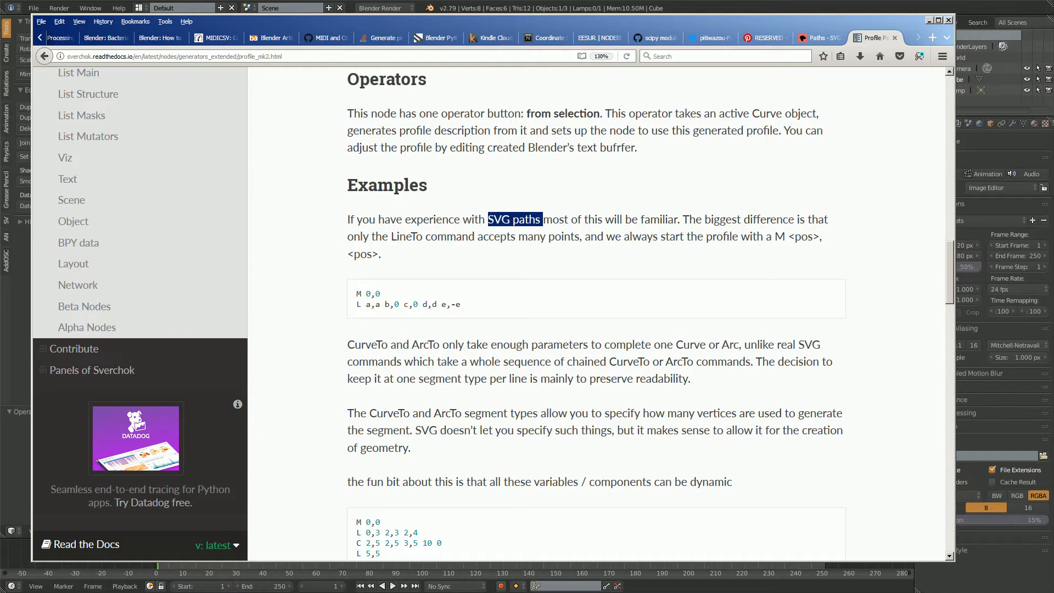
scroll(596, 316, down, 5)
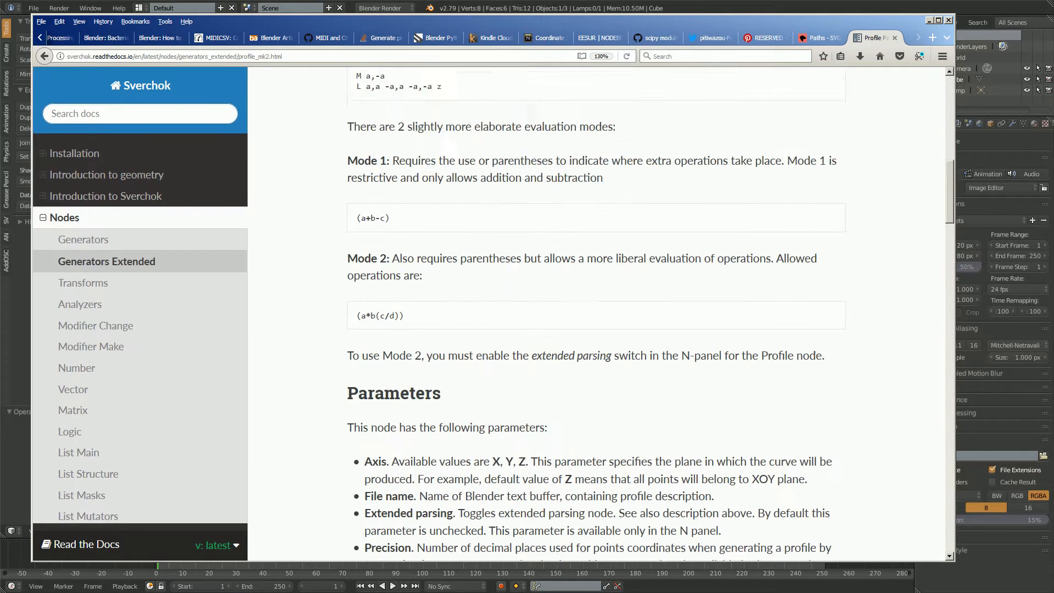
scroll(596, 316, up, 10)
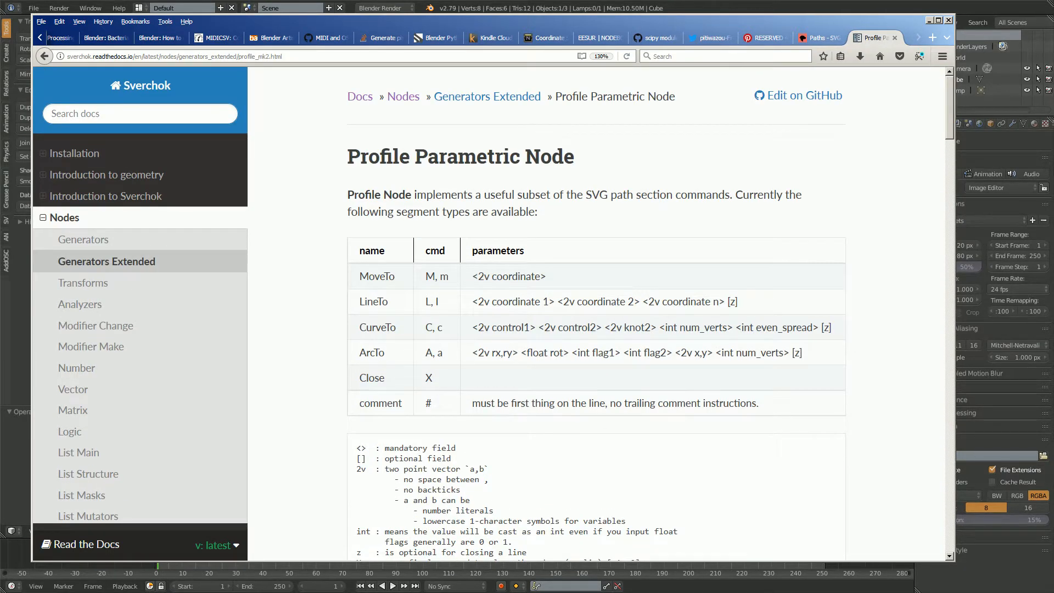
scroll(595, 315, down, 8)
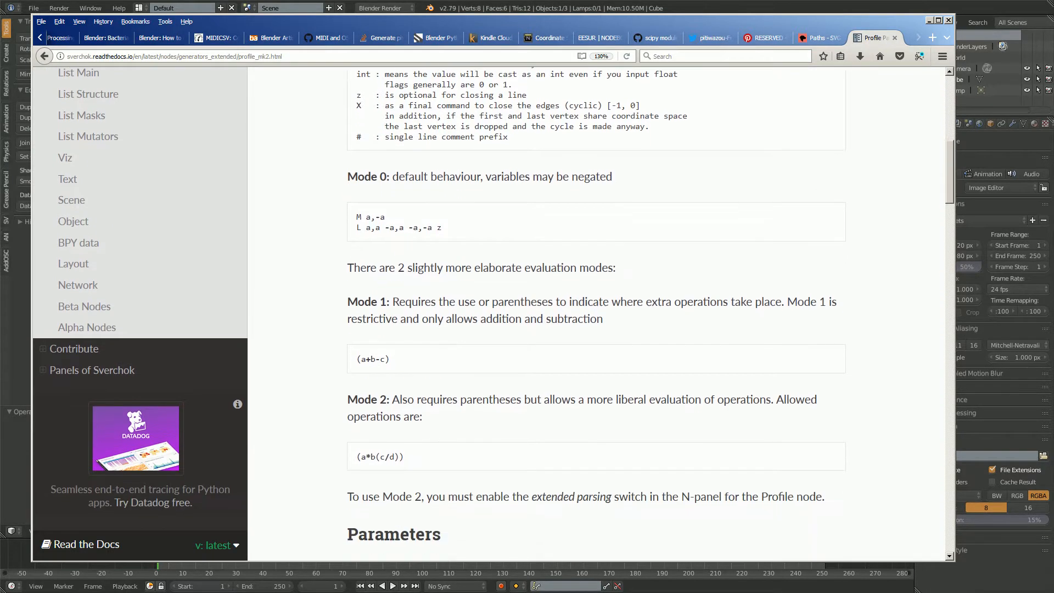
scroll(596, 315, down, 10)
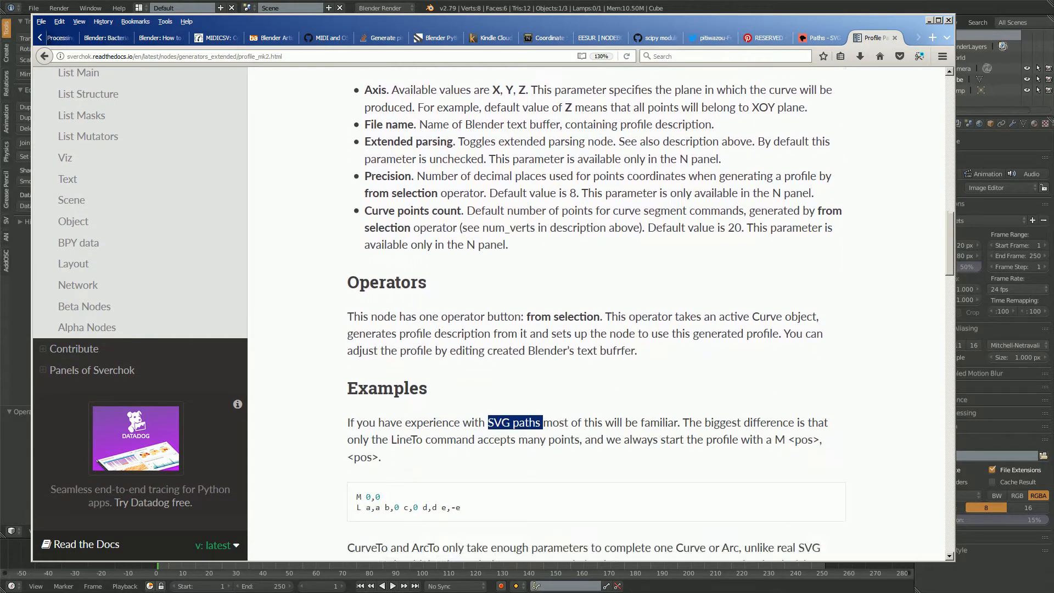
Step: Examine the profile code examples and the example usage images in the Profile Parametric Node documentation
scroll(596, 316, down, 12)
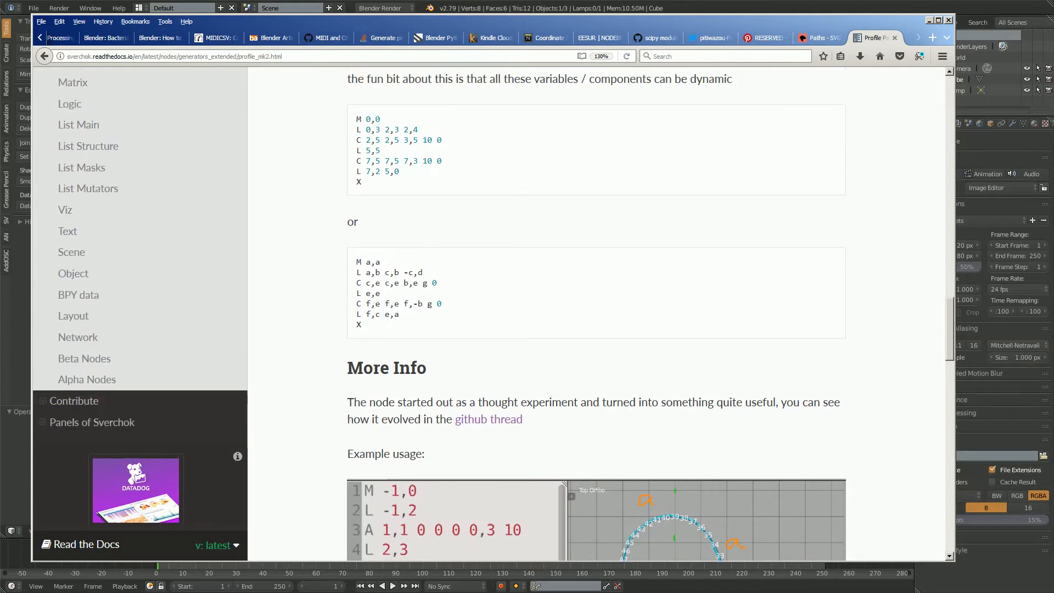
scroll(595, 316, up, 1)
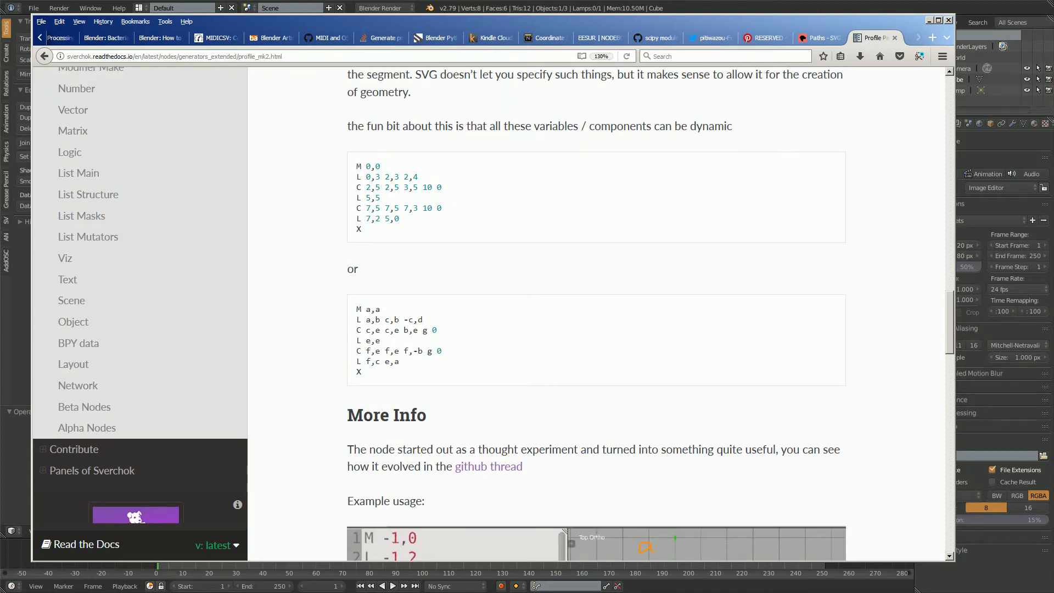
scroll(596, 315, down, 5)
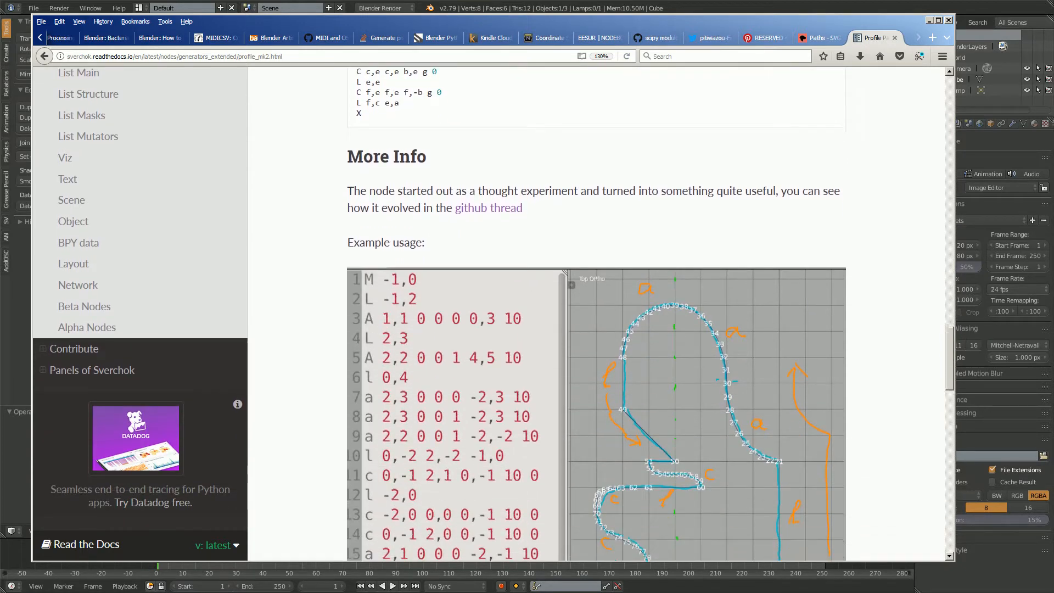
scroll(596, 316, down, 1)
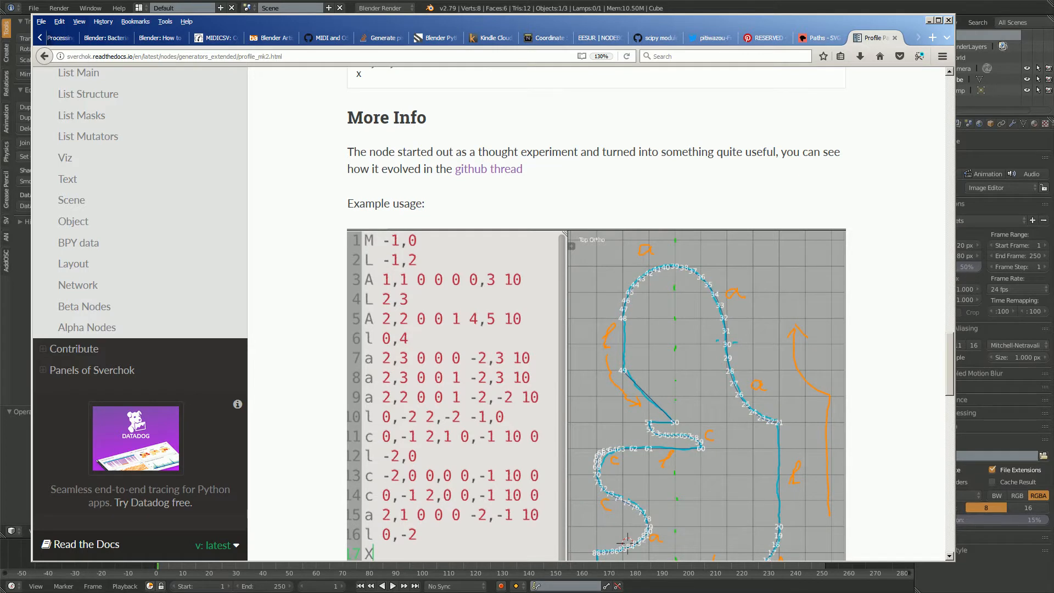
scroll(596, 315, down, 4)
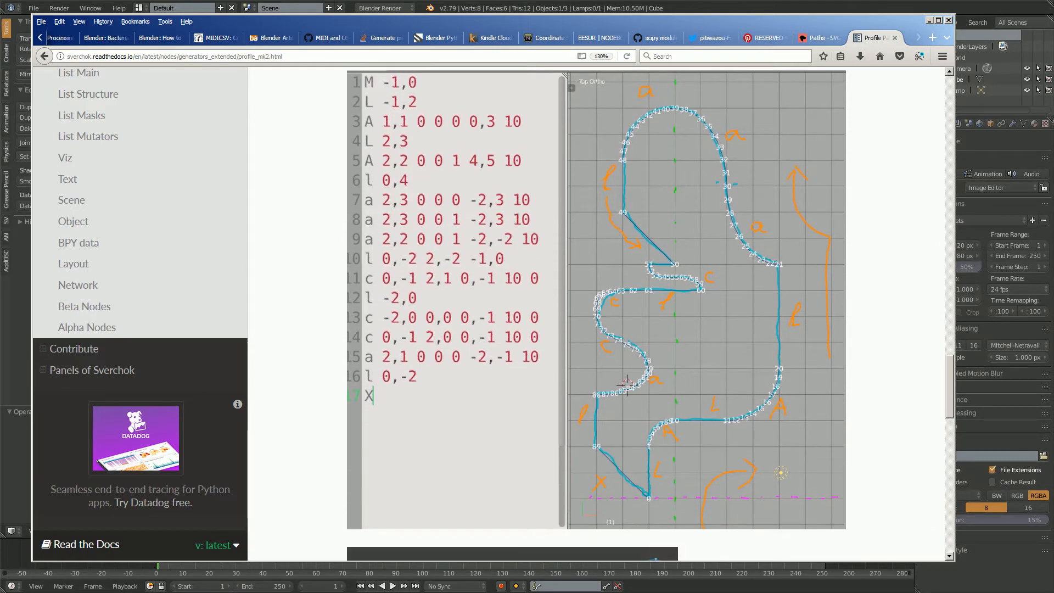
scroll(595, 315, up, 2)
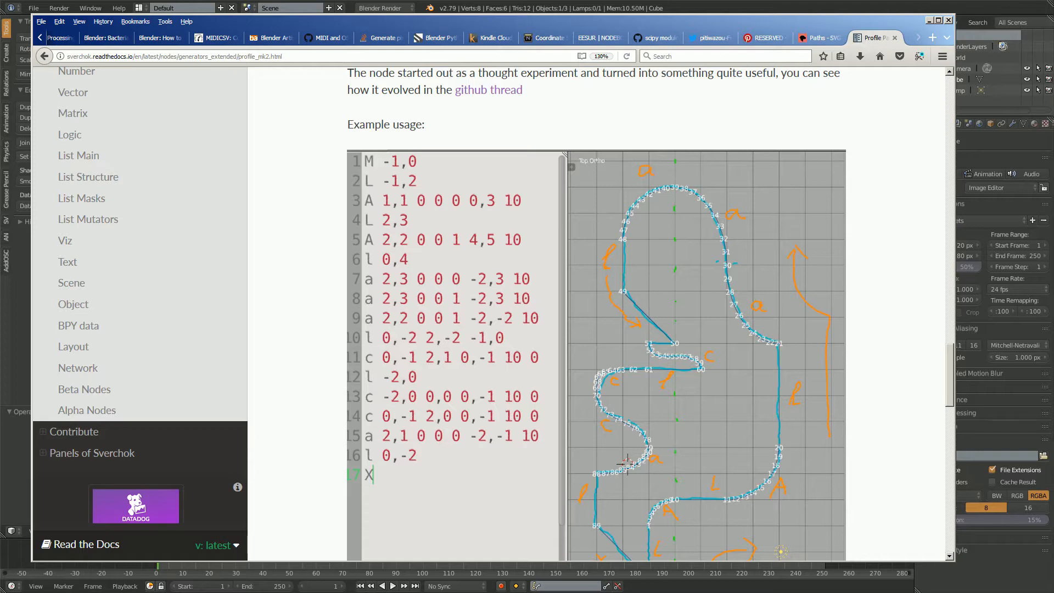
scroll(596, 316, down, 5)
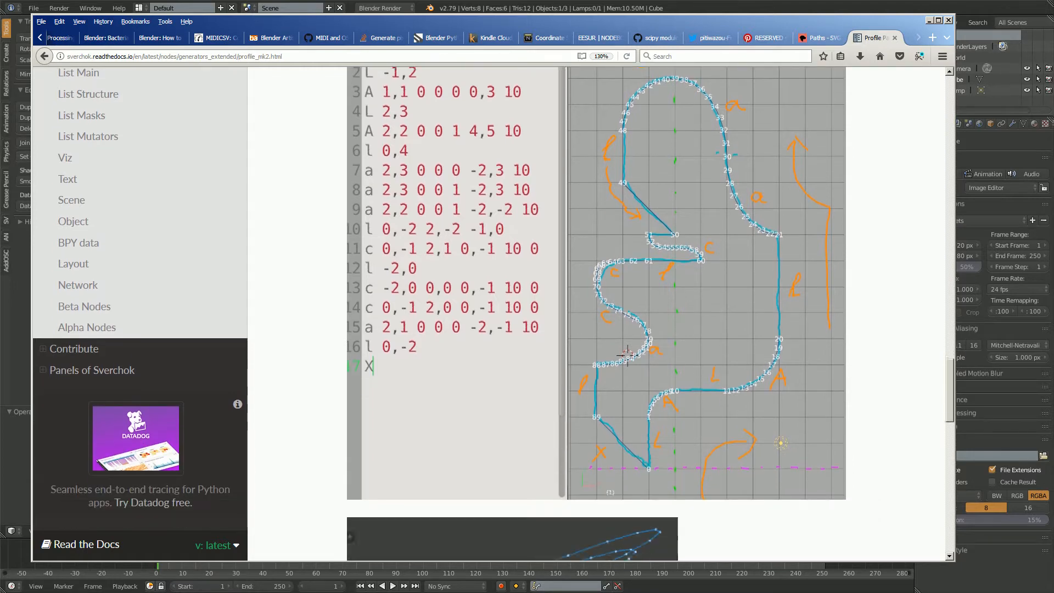
scroll(596, 316, down, 5)
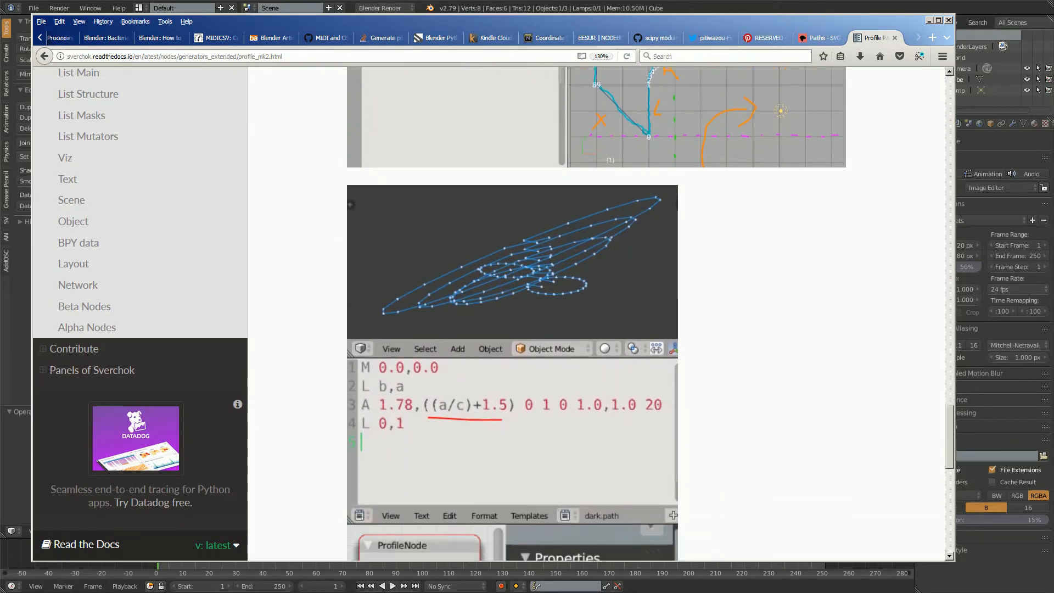
scroll(596, 316, down, 8)
scroll(596, 315, up, 8)
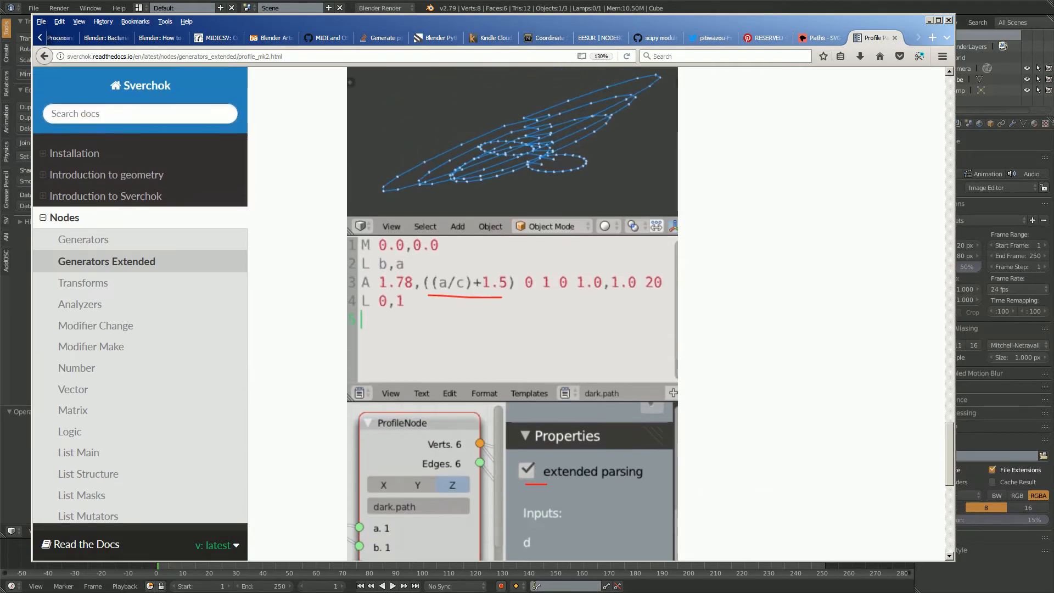
scroll(595, 316, up, 20)
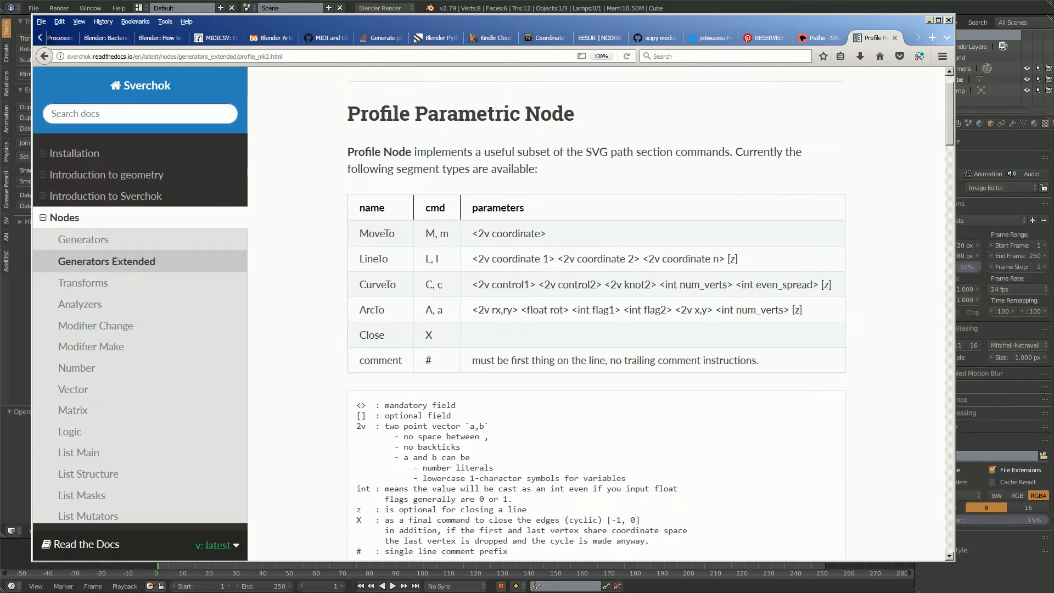
Step: Consult the MDN Paths tutorial, reading the introduction and the Arcs section on the arc command's arguments
mouse_move(813, 21)
mouse_down()
mouse_move(789, 28)
mouse_move(816, 27)
mouse_up()
click(822, 43)
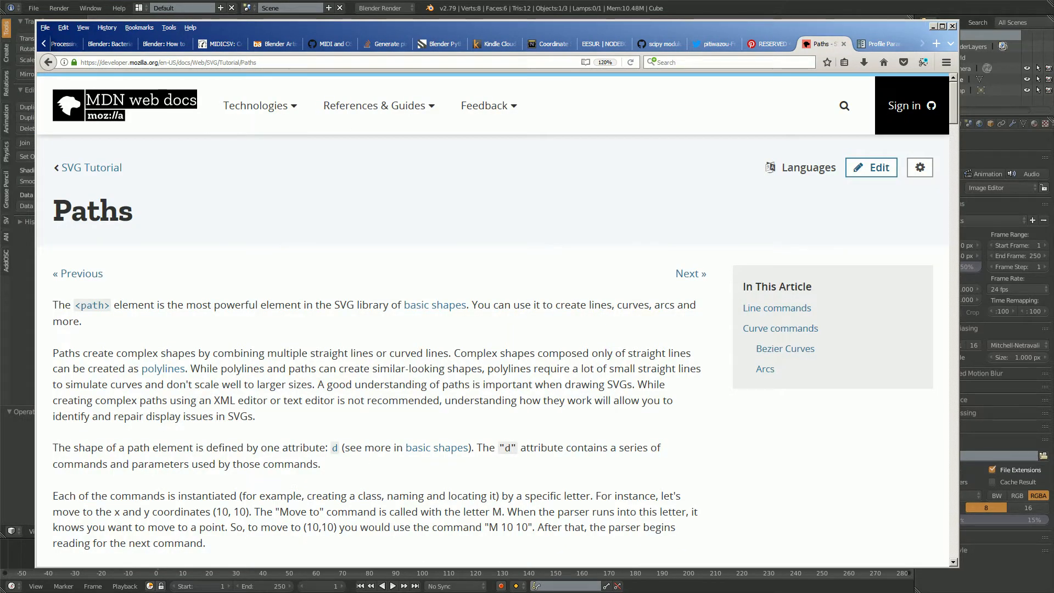
scroll(494, 318, down, 3)
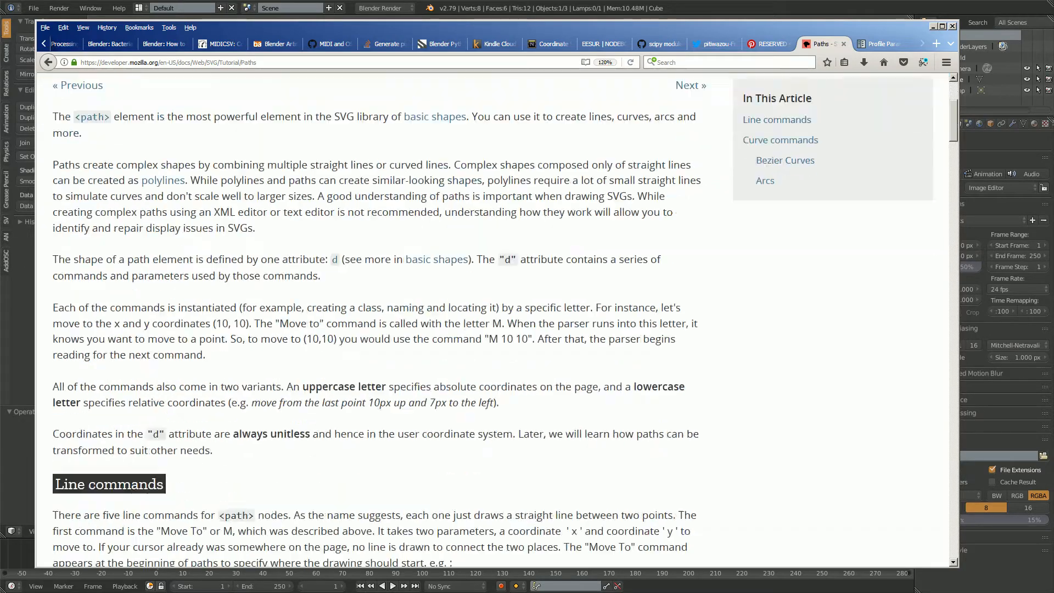
scroll(494, 318, down, 20)
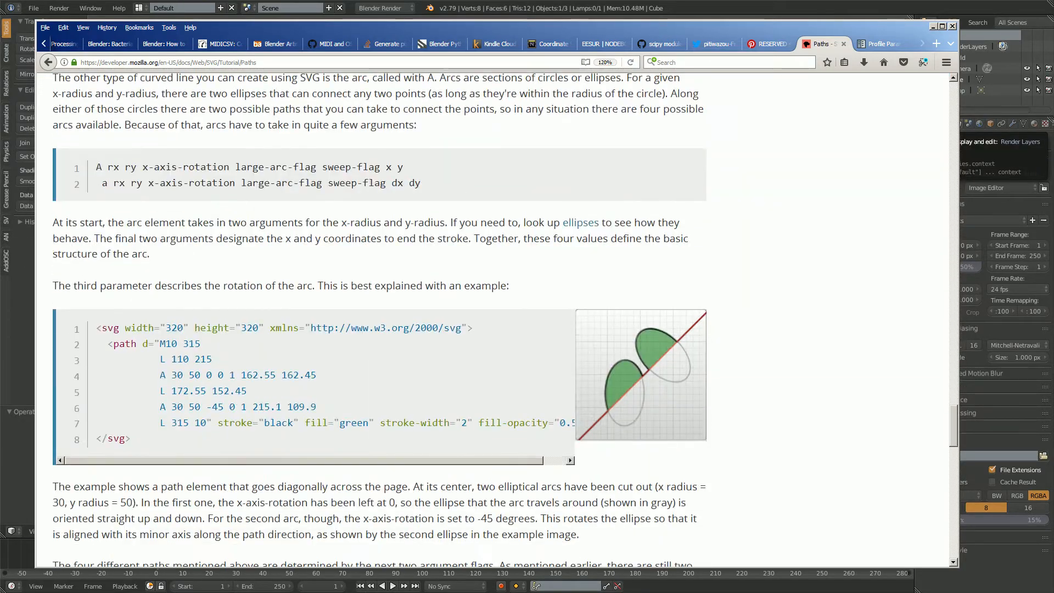
scroll(494, 319, down, 2)
scroll(494, 319, up, 4)
scroll(494, 318, down, 2)
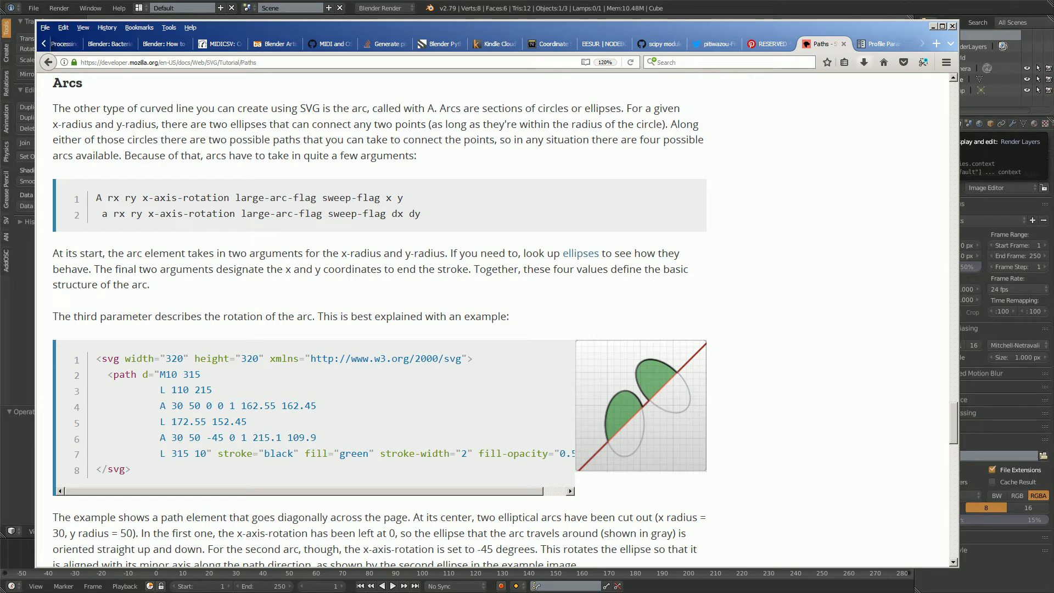
Step: Return to the Profile Parametric Node documentation, move the browser window out of the way and switch to Blender
click(882, 44)
drag(823, 27, 800, 25)
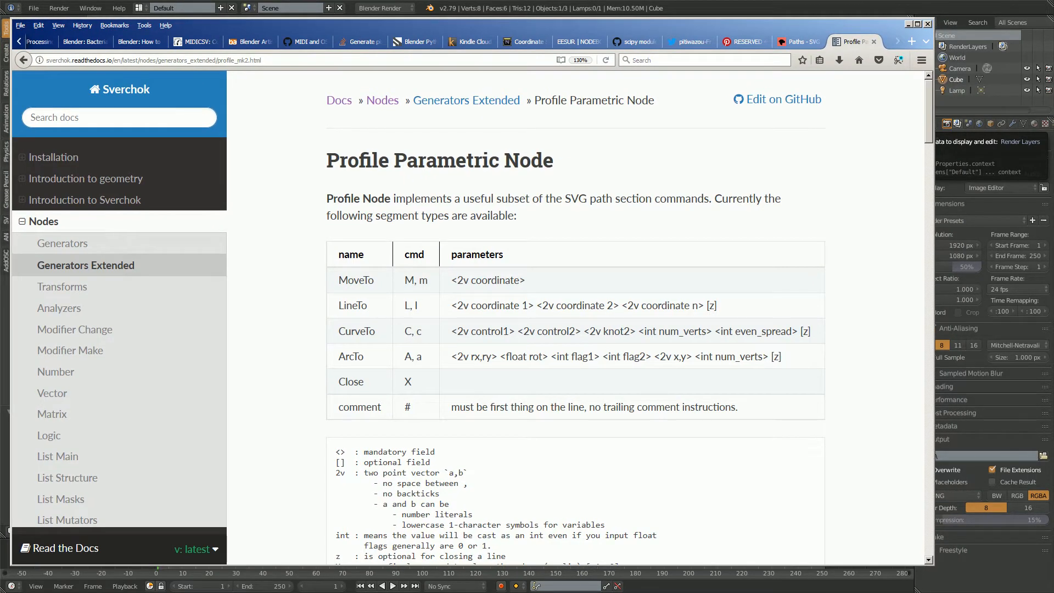
drag(799, 26, 0, 56)
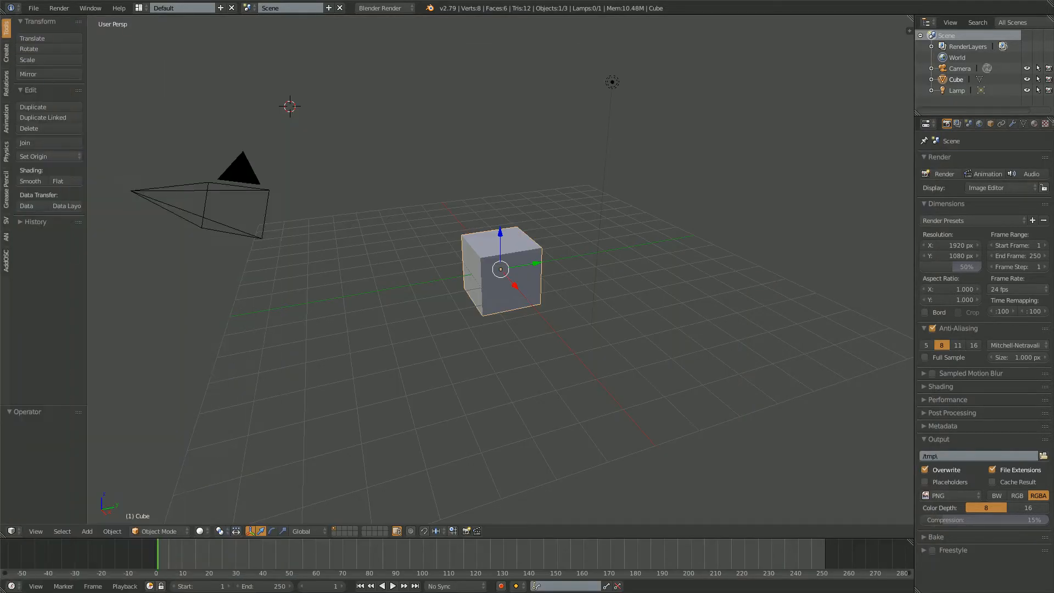
Step: Delete all the default objects from the scene
middle_drag(494, 274, 448, 283)
key(a)
key(a)
key(x)
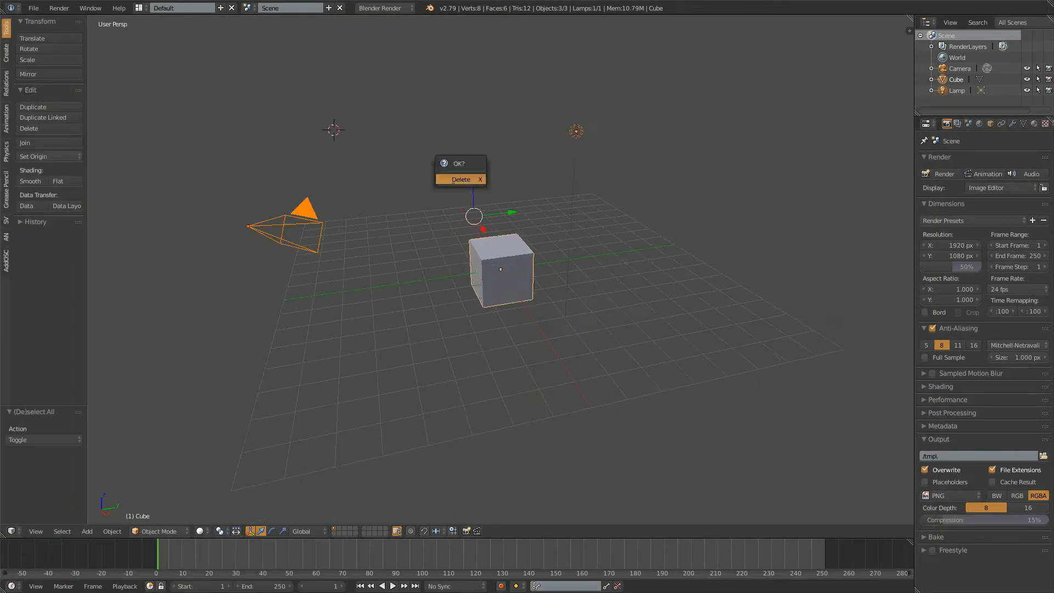
key(Return)
Step: Switch to the Compositing screen layout and create a new Sverchok node tree in the node editor
click(140, 7)
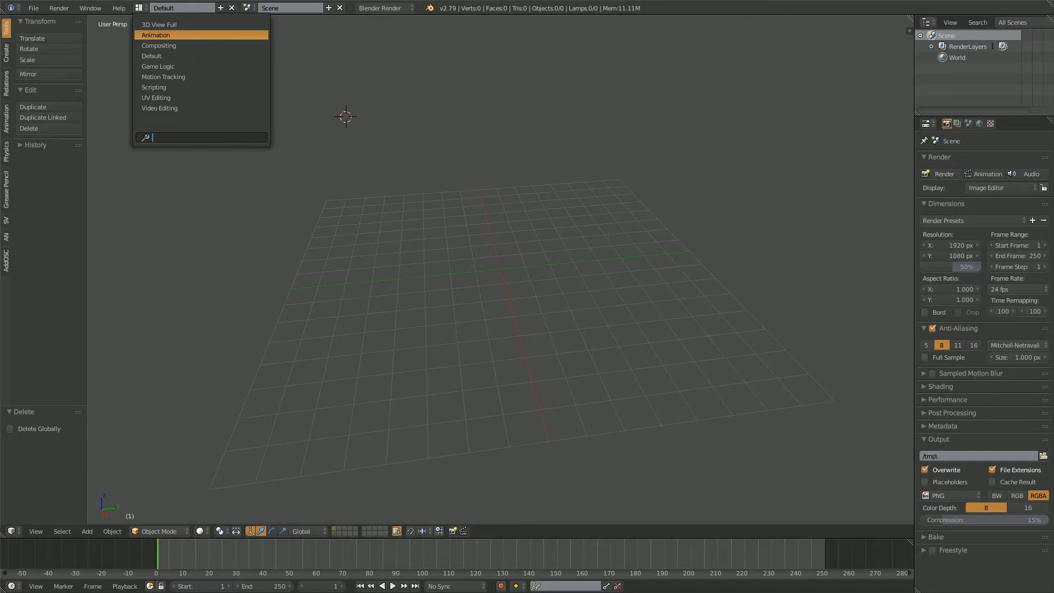
click(165, 45)
click(141, 348)
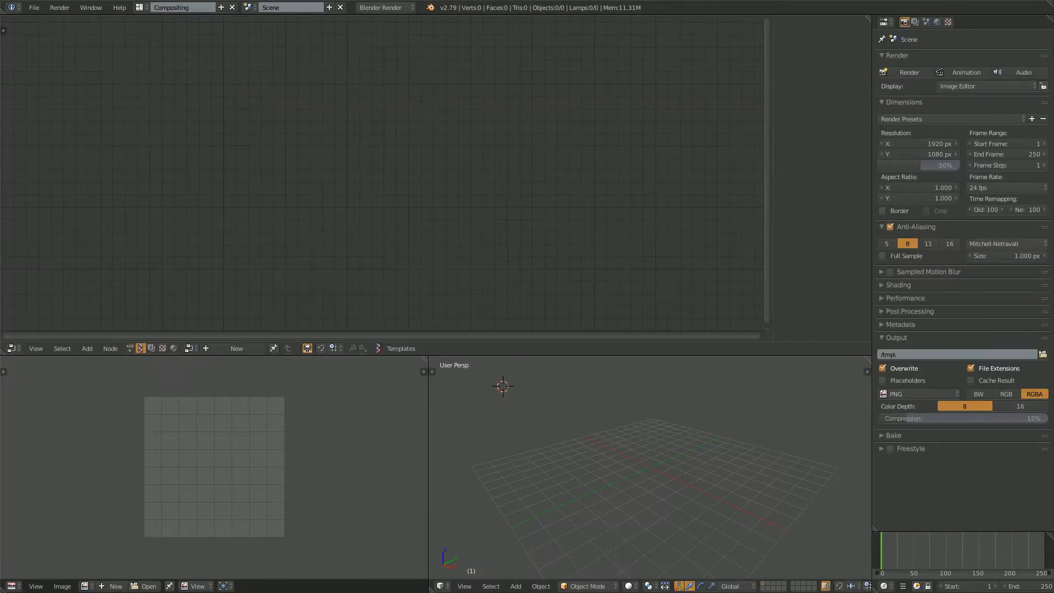
click(237, 348)
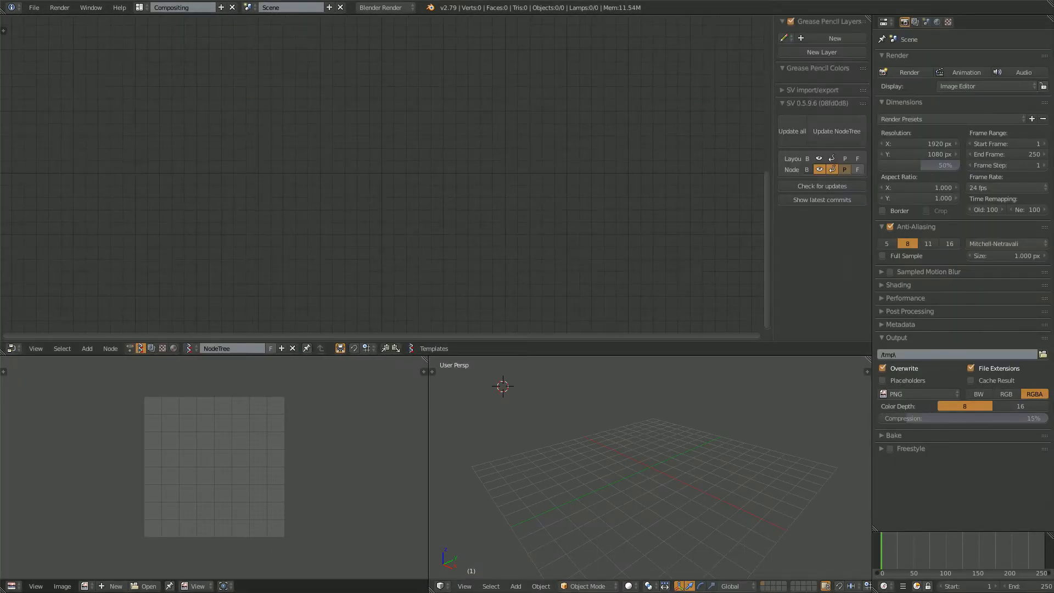
Step: Change the image editor area to a Text Editor and create a new text block named Path
click(11, 586)
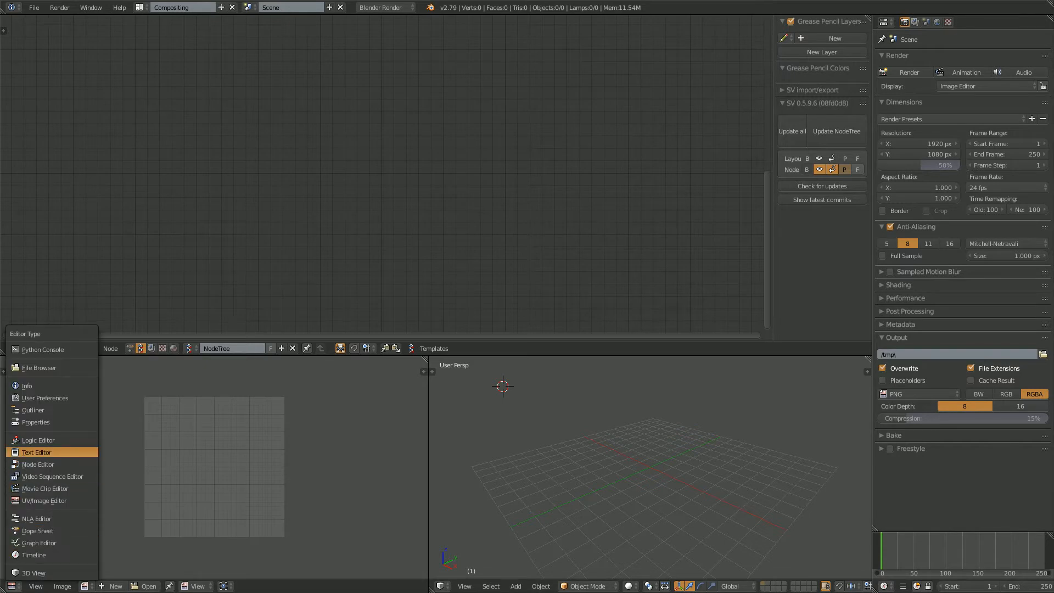
click(36, 452)
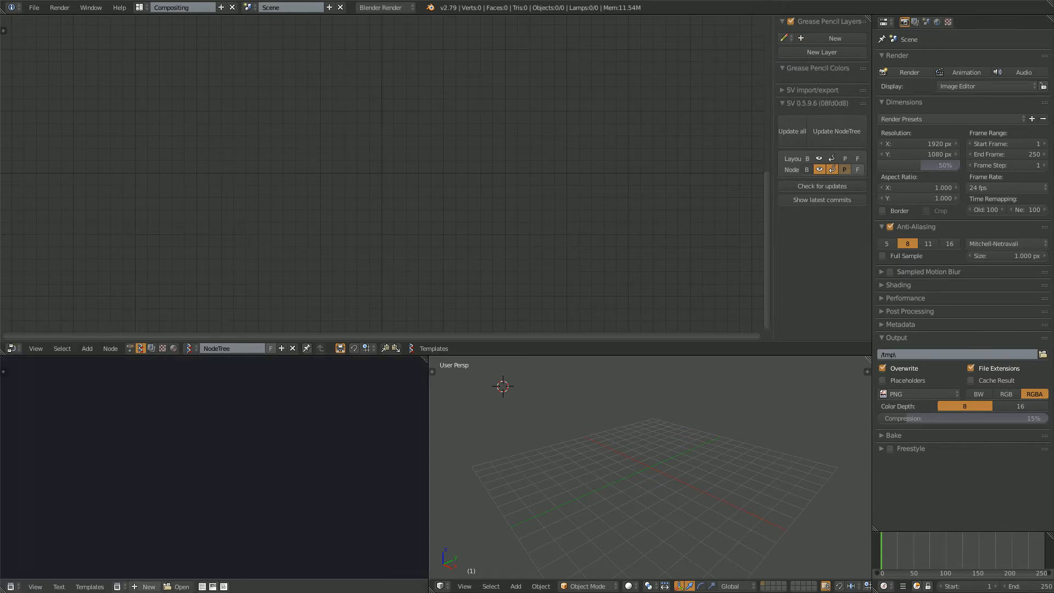
click(147, 586)
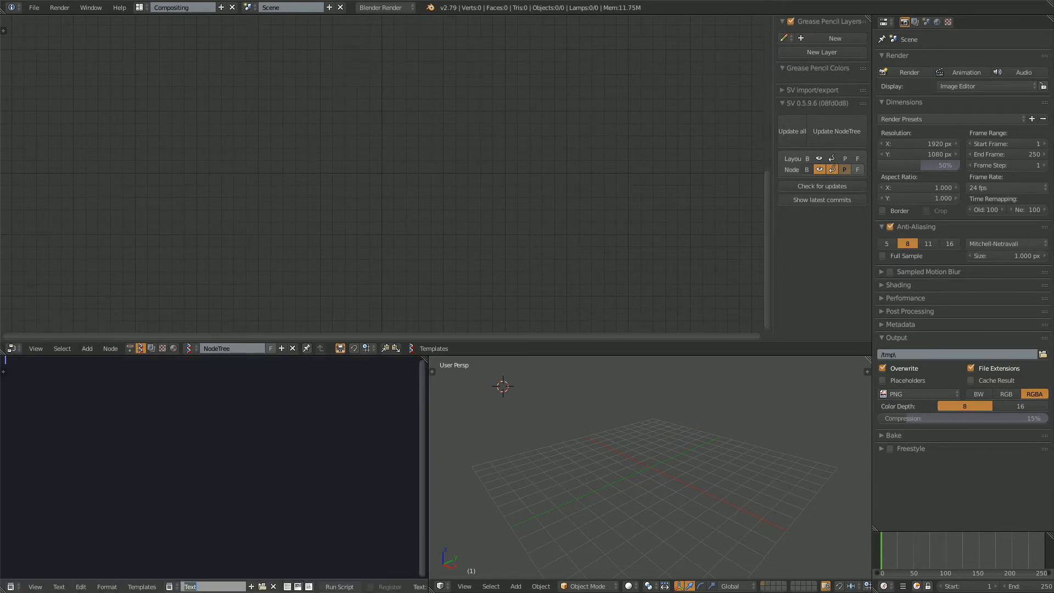
text(Path)
key(Return)
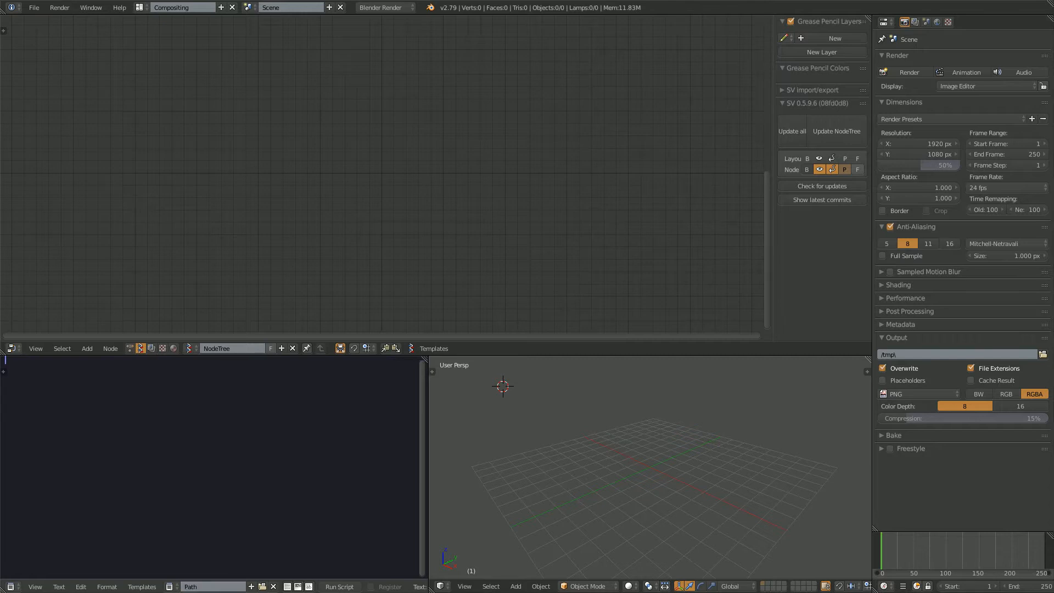
Step: Search for "profile" and add a Profile Parametric node to the node tree
key(alt+space)
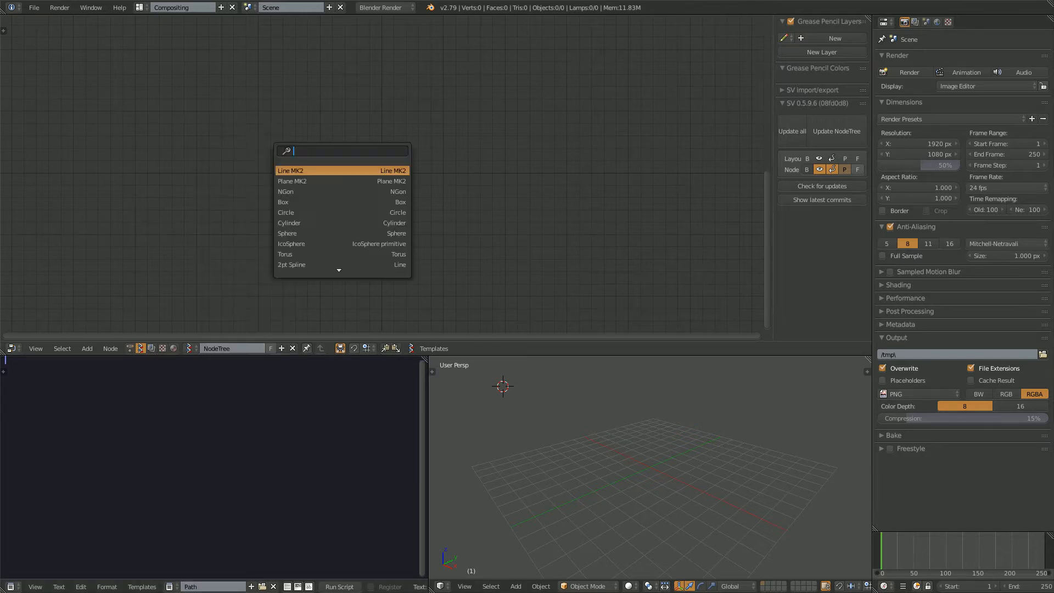
text(profile)
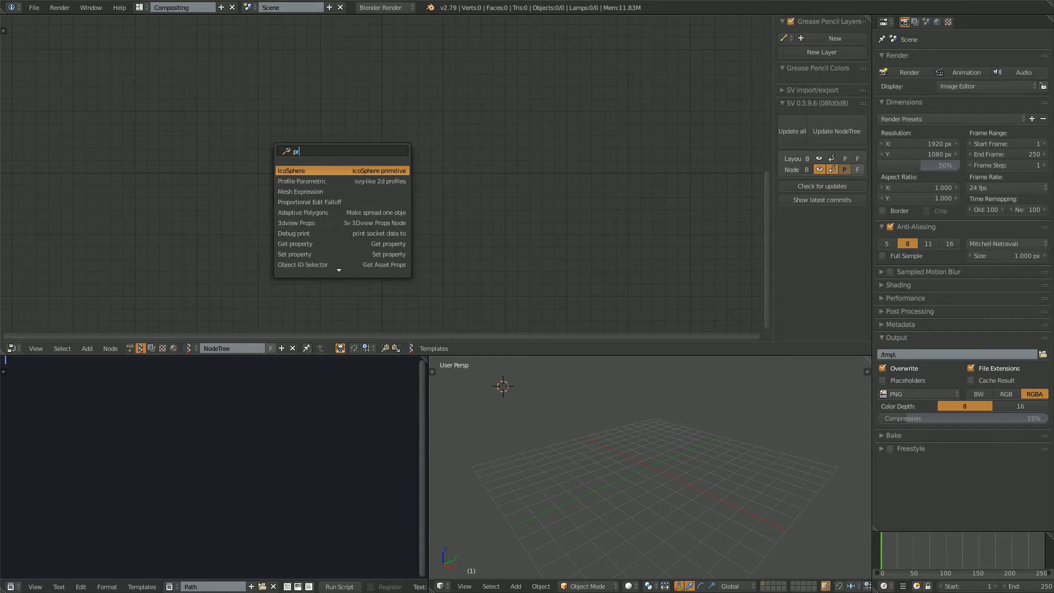
key(Return)
click(295, 105)
scroll(296, 105, up, 4)
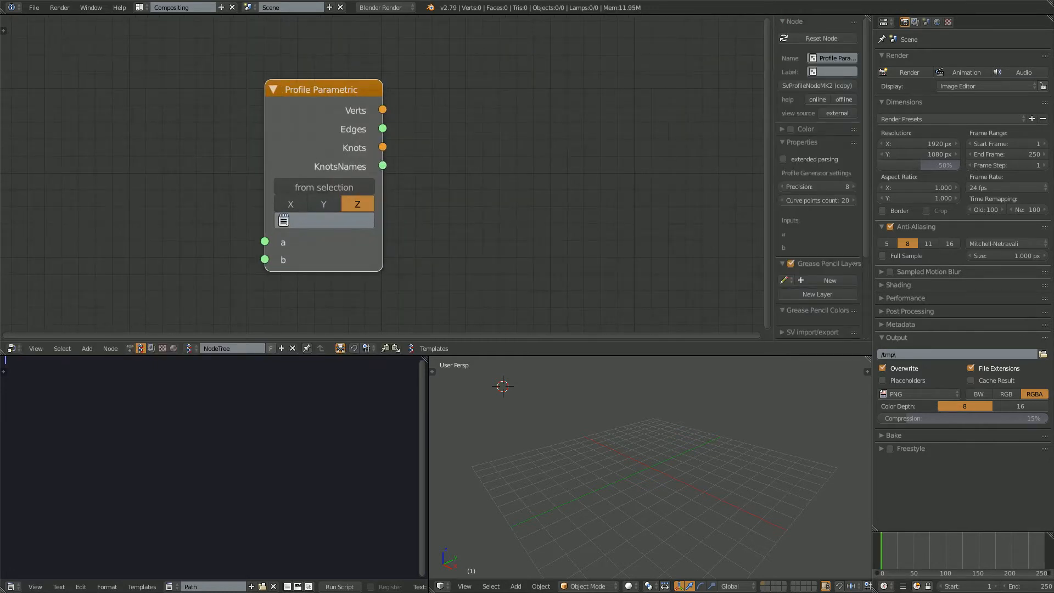
Step: Hide the node editor's properties sidebar and save the file as profile_parametric_demo_001.blend in the Dropbox folder
key(n)
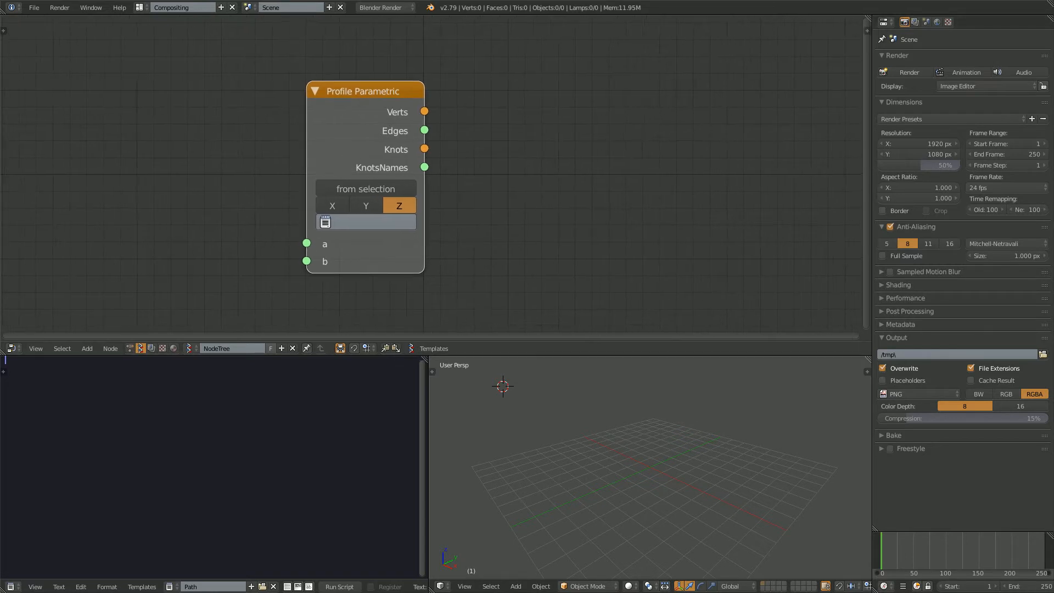
middle_drag(365, 177, 372, 172)
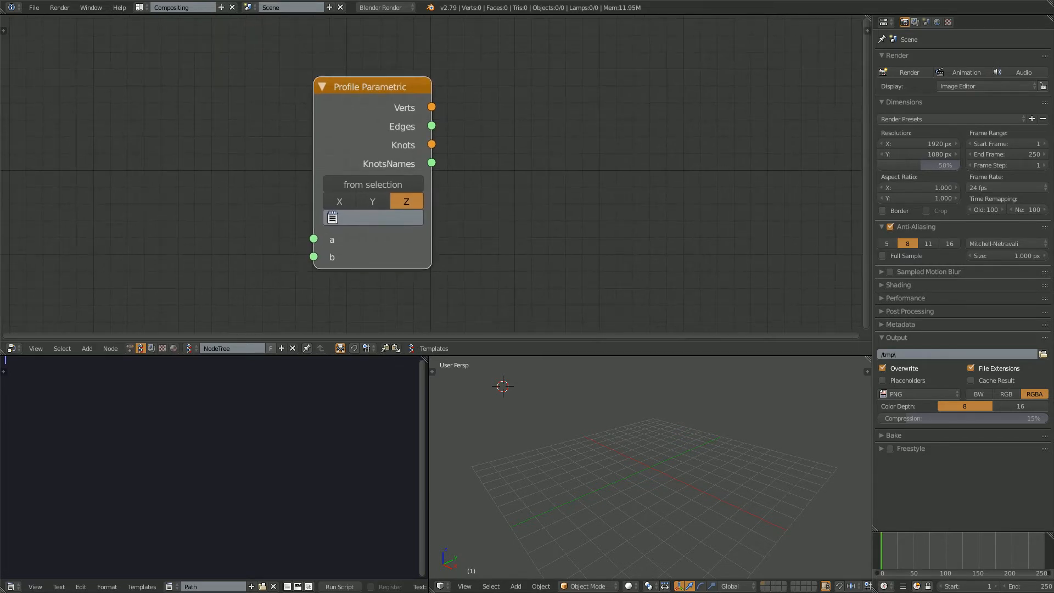
click(34, 7)
click(55, 102)
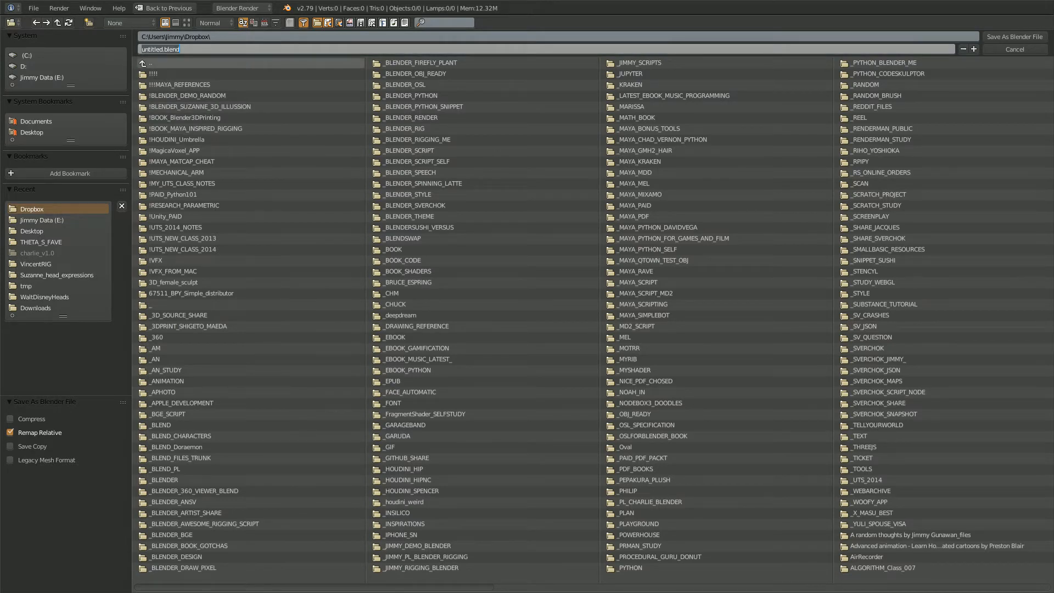
text(profile_parametric_demo_001)
key(Return)
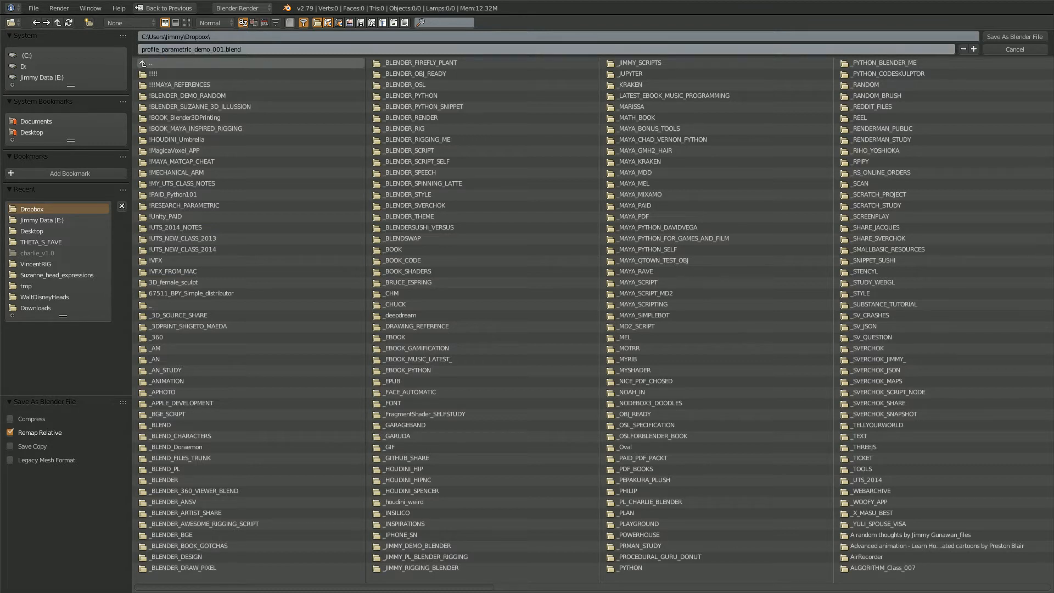
click(1014, 37)
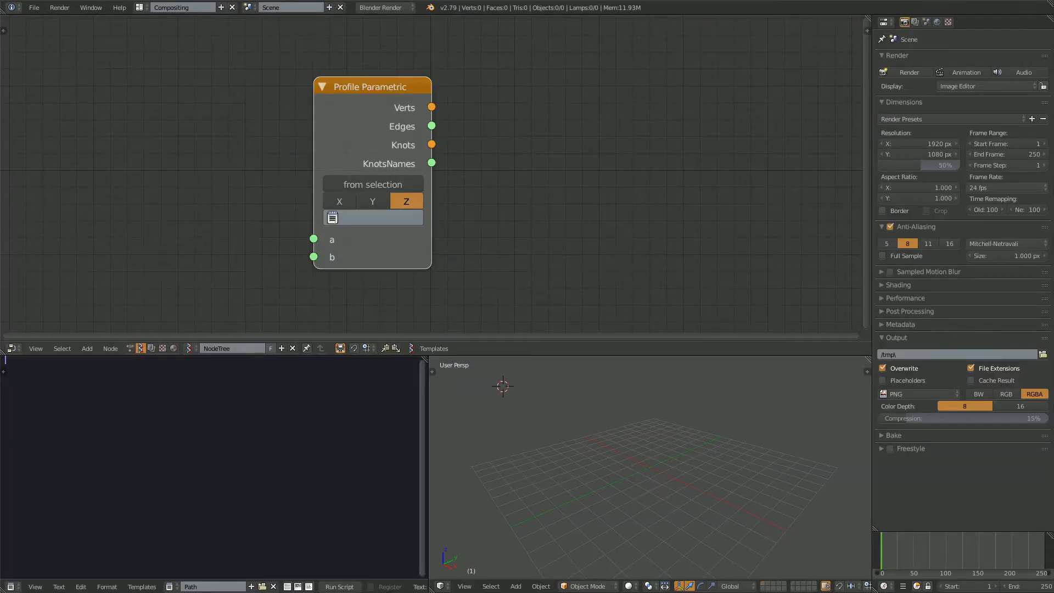
Step: Set the 3D view to the top view in orthographic projection
middle_drag(384, 181, 417, 164)
scroll(426, 177, up, 2)
scroll(416, 163, down, 1)
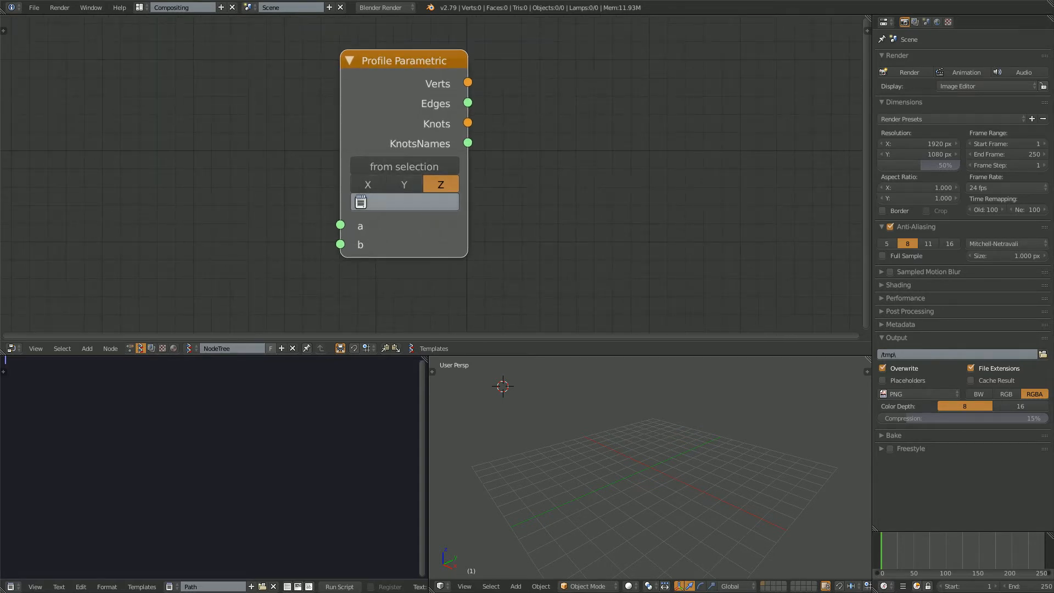
middle_drag(599, 445, 616, 459)
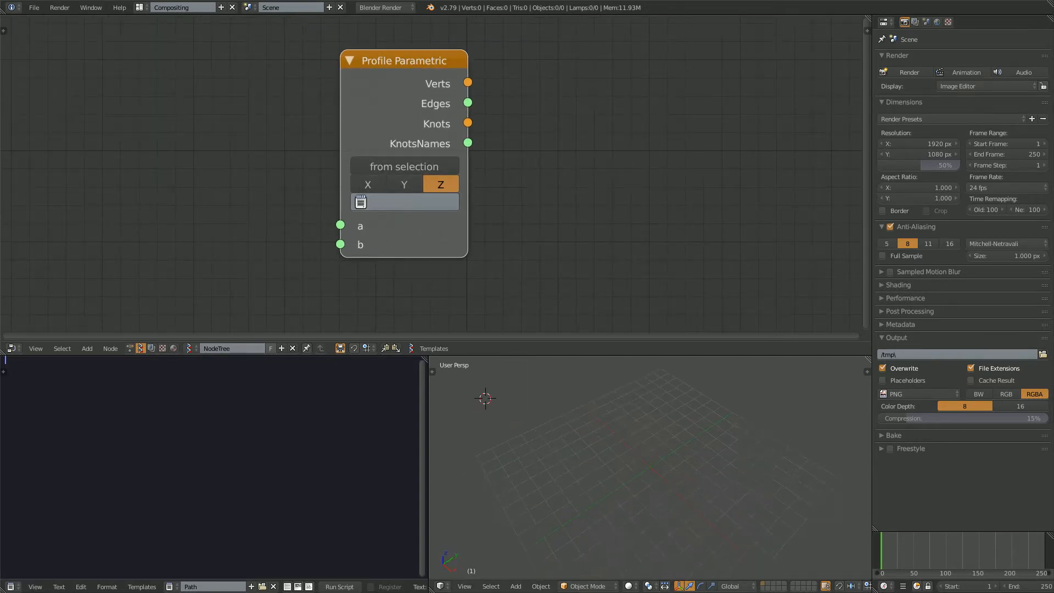
click(464, 586)
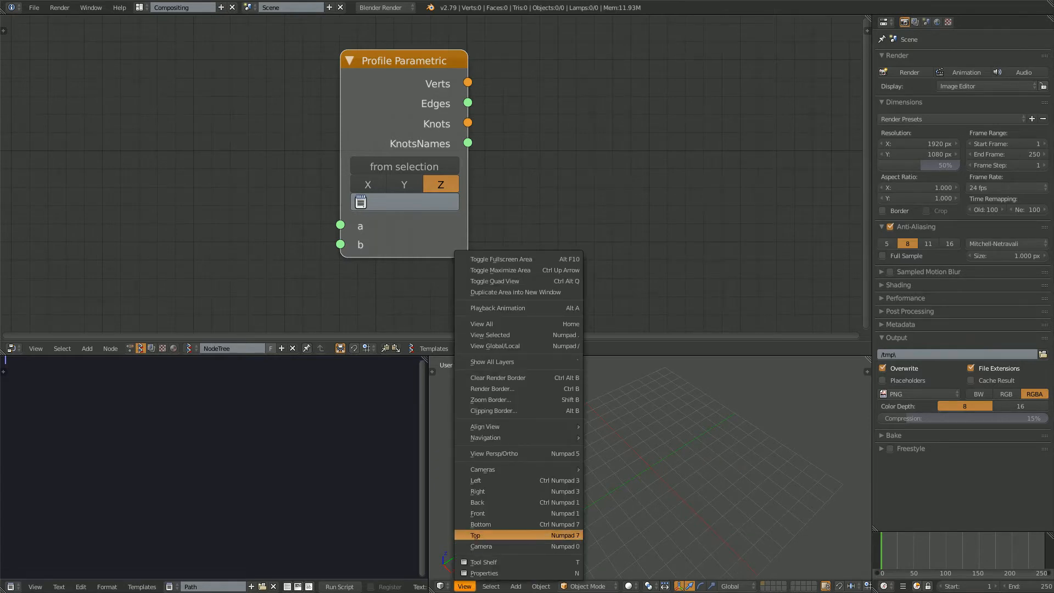
click(505, 537)
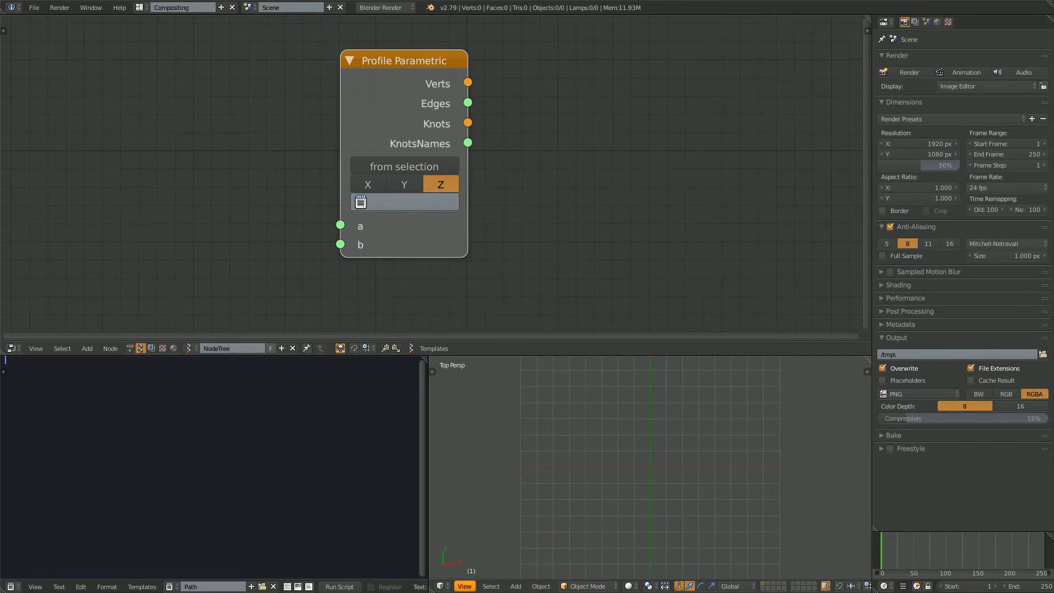
click(465, 586)
click(521, 453)
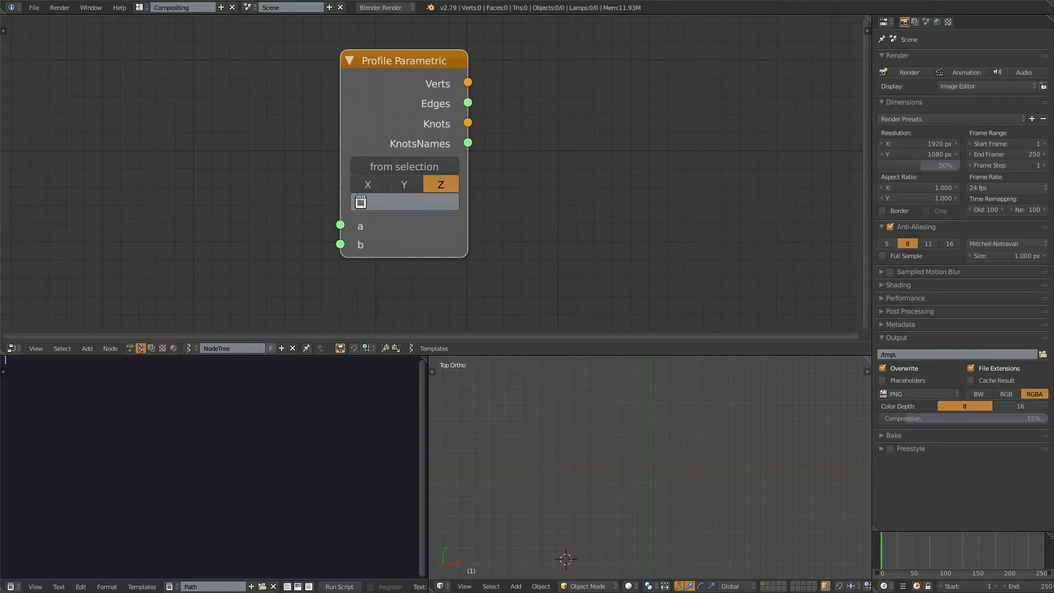
Step: Assign the Path text block to the Profile Parametric node as its profile file and reposition the node
click(407, 202)
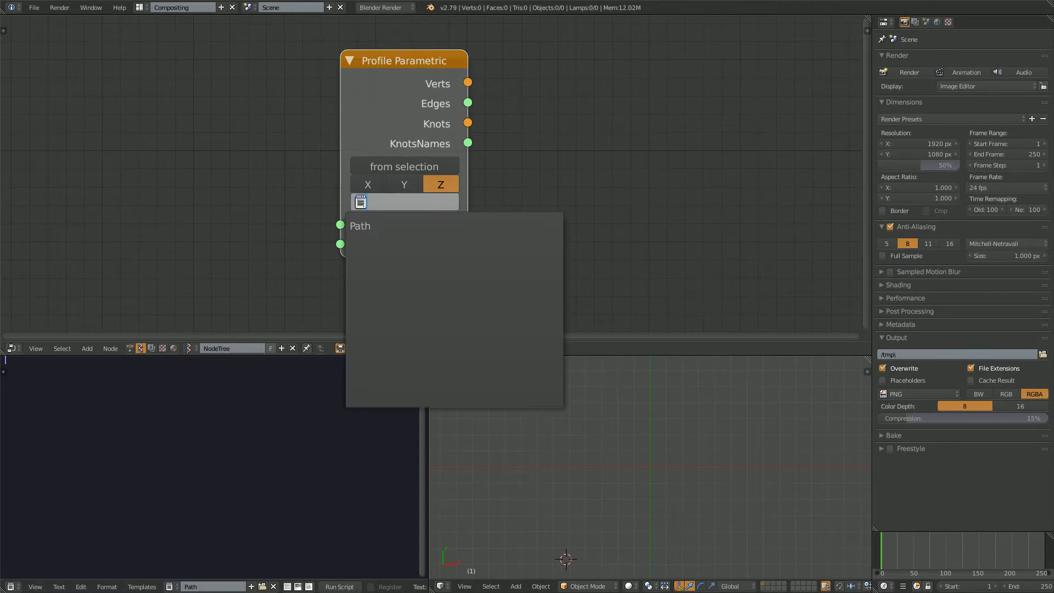
click(385, 226)
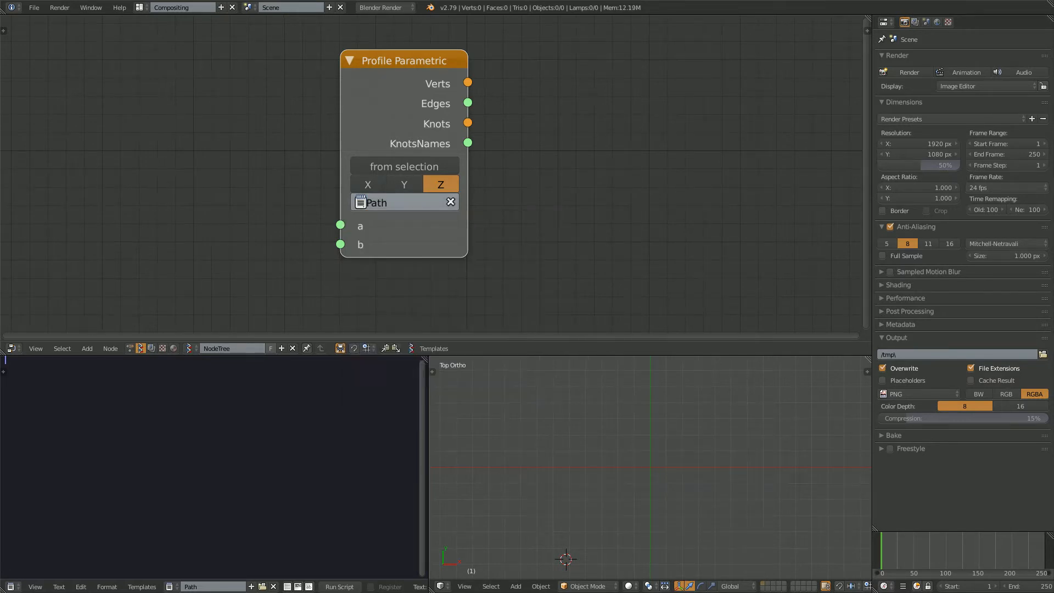
scroll(406, 165, up, 1)
drag(406, 52, 390, 60)
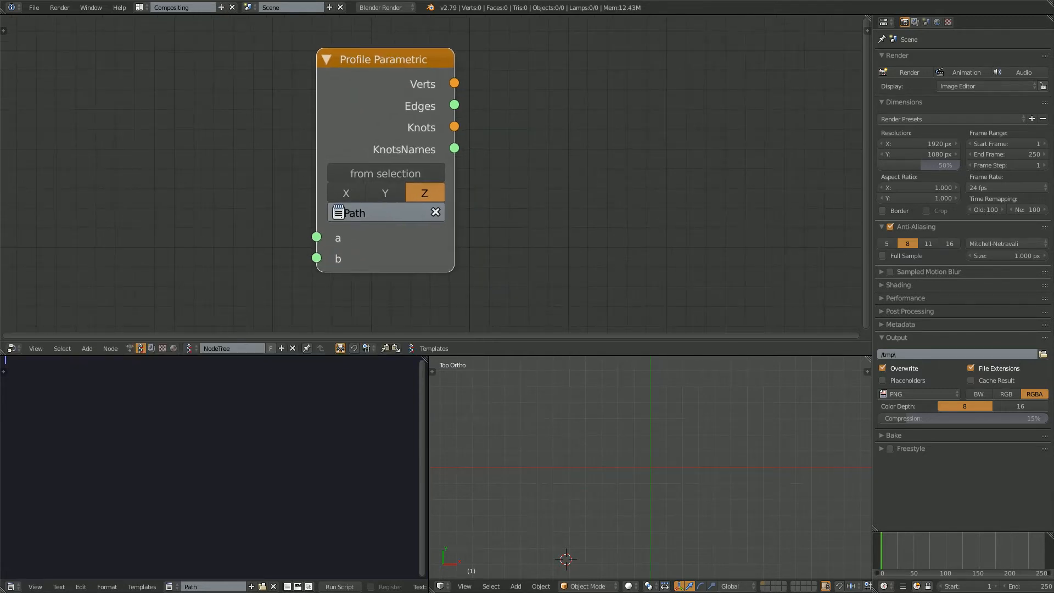
Step: Add a Viewer Draw node beside the Profile Parametric node and connect the Verts output to its vertices input
key(alt+space)
text(view)
key(Return)
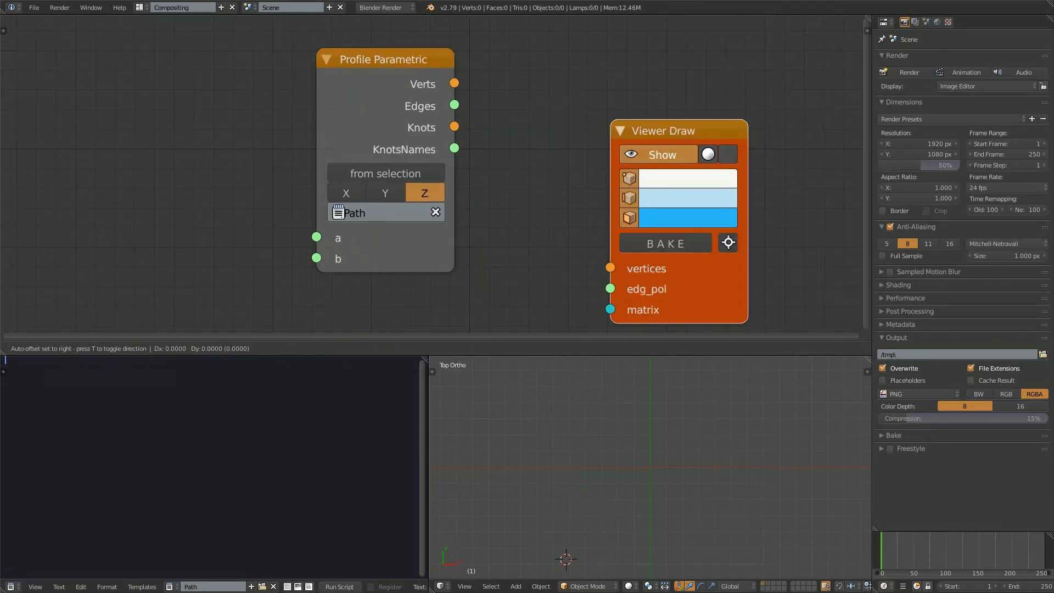
click(566, 56)
mouse_move(454, 83)
mouse_down()
mouse_move(503, 113)
mouse_move(562, 181)
mouse_move(566, 203)
mouse_up()
mouse_move(453, 105)
mouse_down()
mouse_move(551, 220)
mouse_move(497, 127)
mouse_up()
Step: Save the changes over the existing profile_parametric_demo_001.blend file
middle_drag(268, 129, 270, 120)
key(ctrl+s)
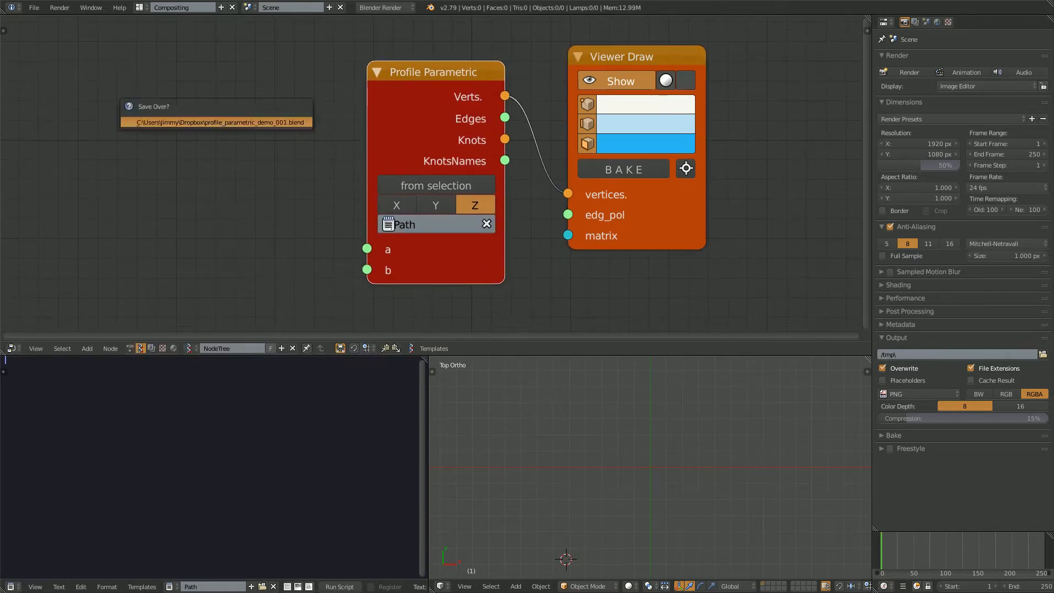
click(270, 119)
drag(366, 248, 265, 207)
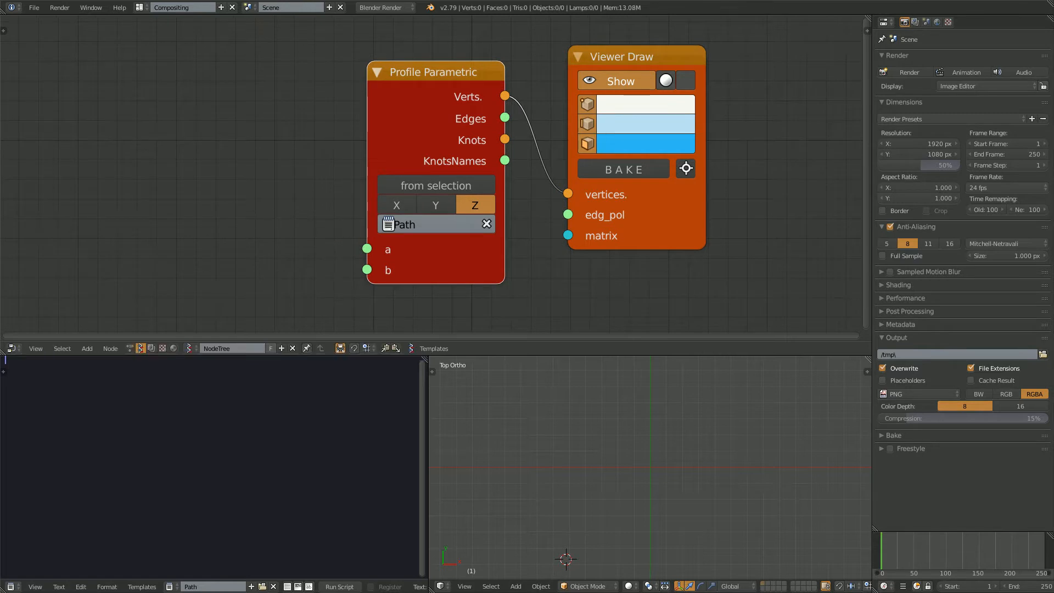
drag(367, 249, 215, 197)
drag(367, 270, 291, 298)
scroll(186, 112, down, 1)
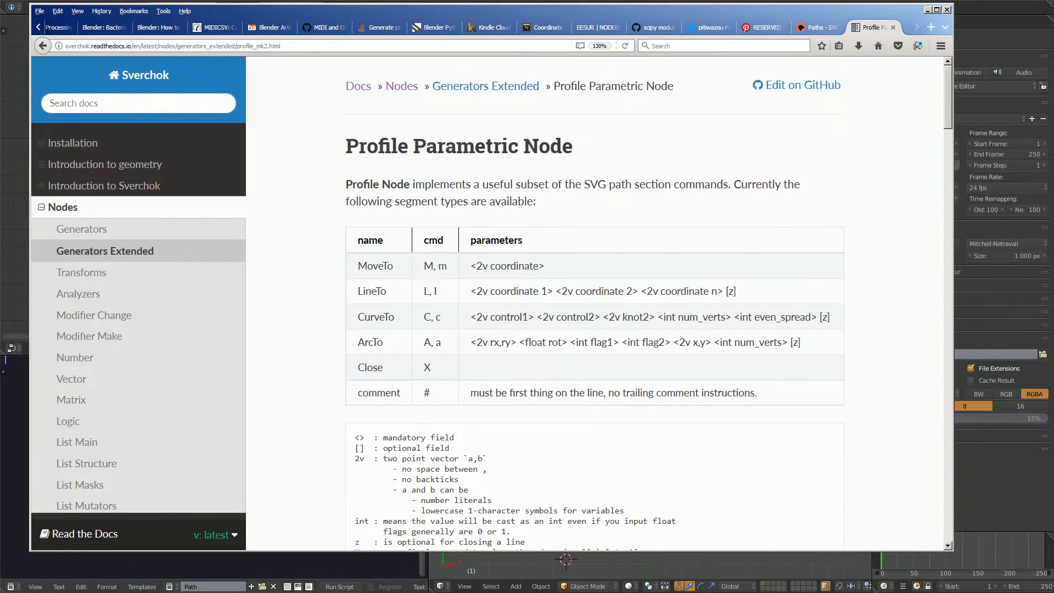
Step: Switch to the browser and study the segment commands, evaluation modes and example profiles in Sverchok's Profile Parametric Node documentation
drag(357, 265, 472, 367)
click(471, 379)
drag(424, 265, 443, 342)
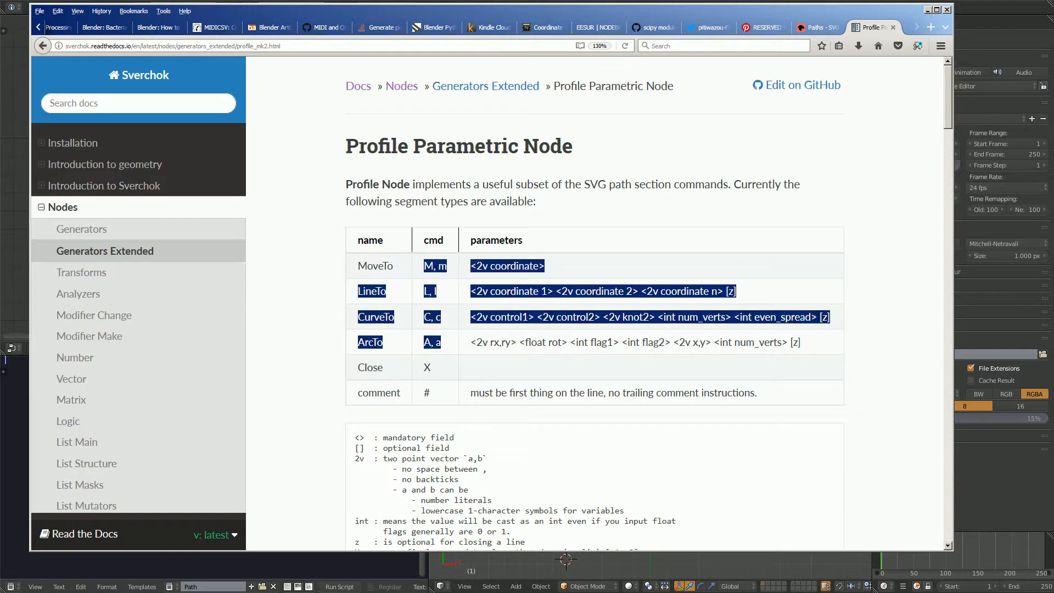
click(450, 345)
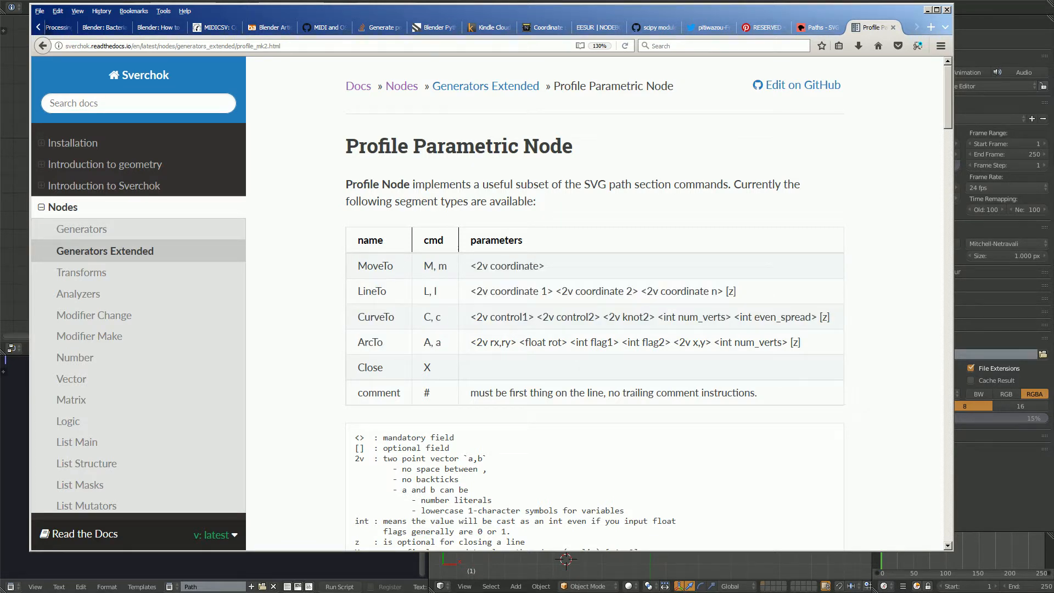
drag(358, 266, 387, 291)
click(387, 291)
click(387, 290)
drag(358, 317, 377, 367)
click(377, 367)
scroll(595, 311, down, 3)
drag(363, 314, 430, 314)
click(430, 315)
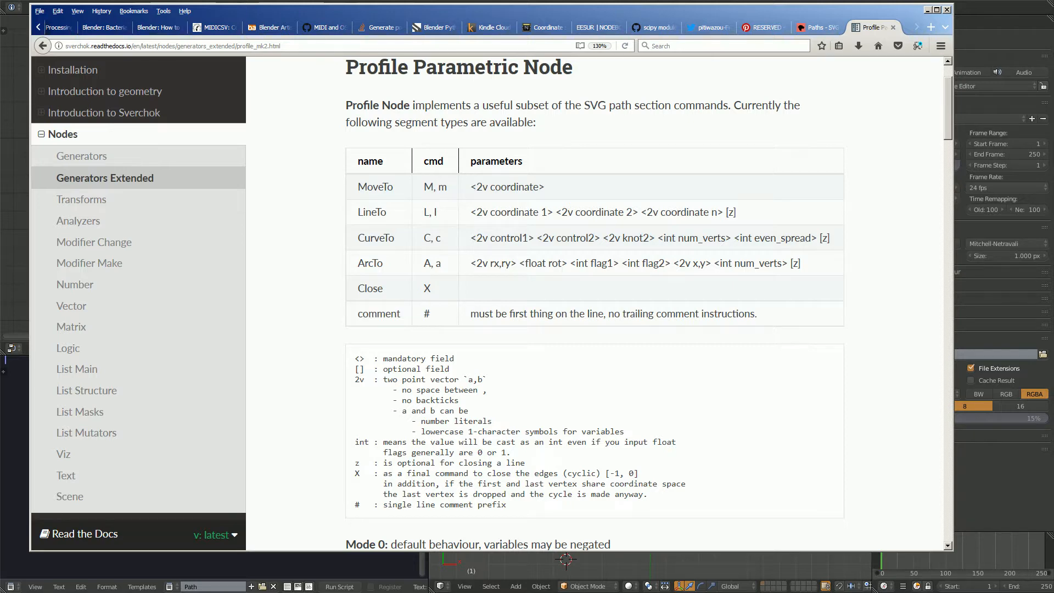
scroll(595, 302, down, 12)
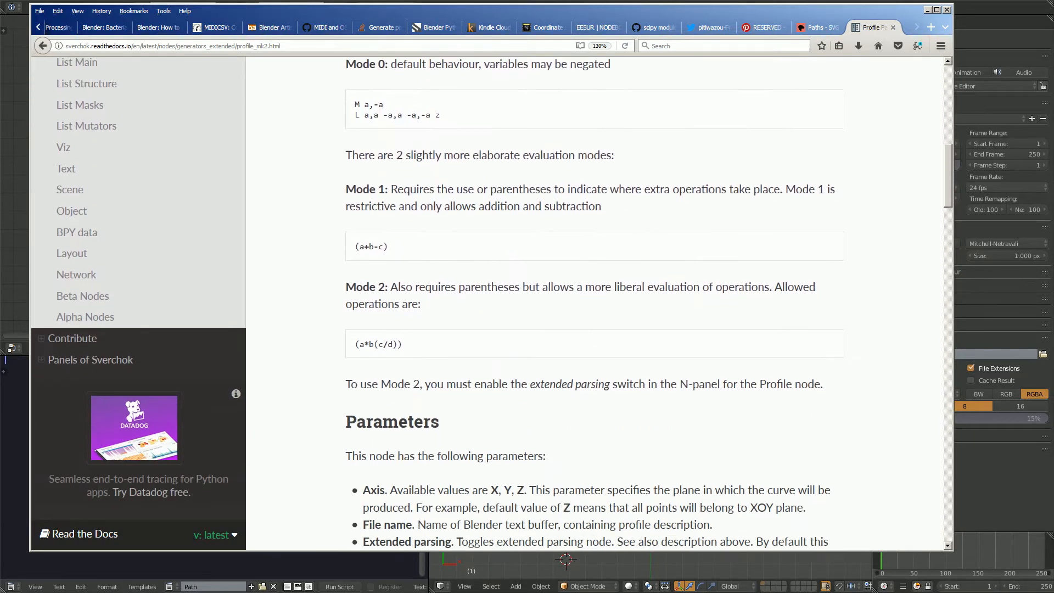
scroll(594, 302, down, 20)
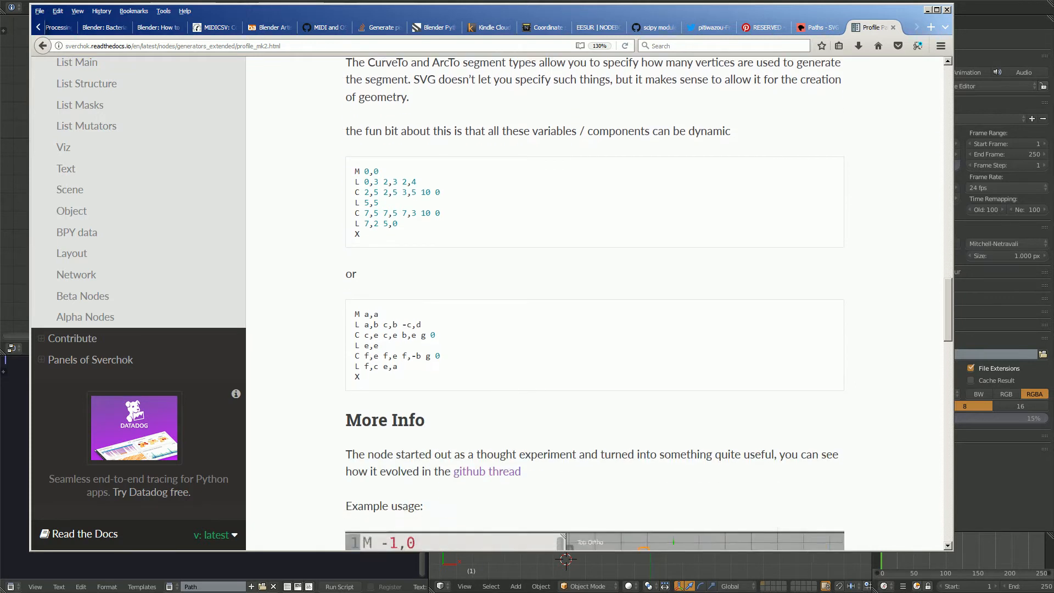
scroll(595, 302, down, 4)
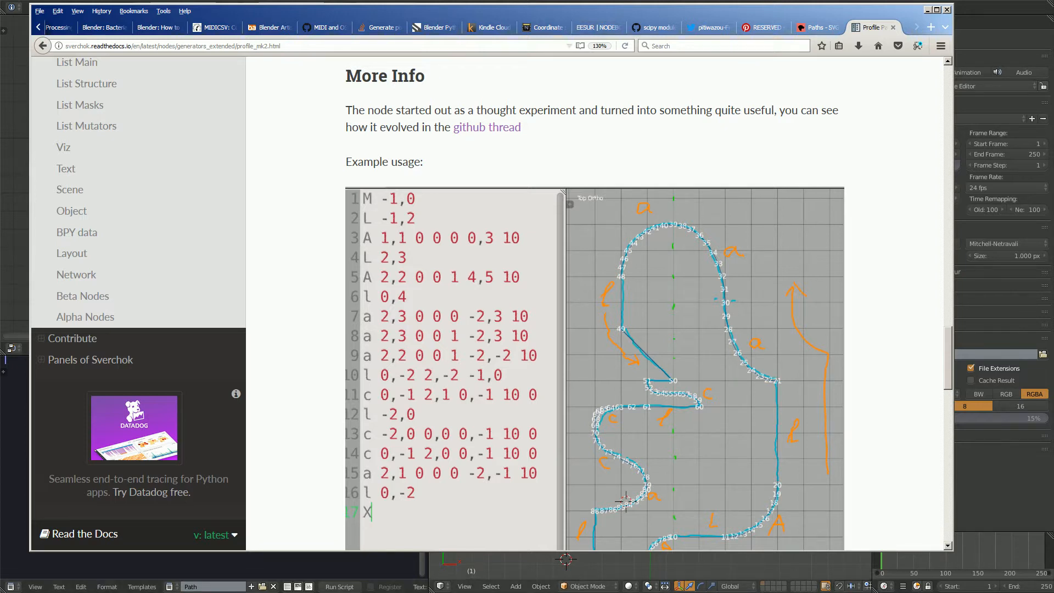
drag(889, 11, 0, 49)
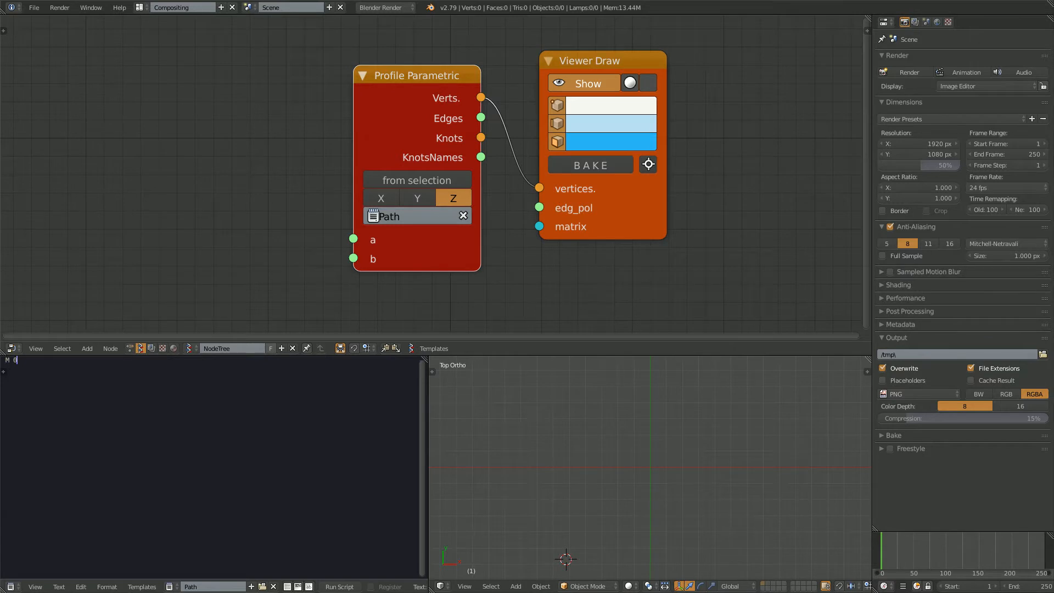
Step: Write M 0,0 as the first line of the Path text, enlarge the font and turn on line numbers
ctrl+scroll(209, 466, up, 5)
click(287, 586)
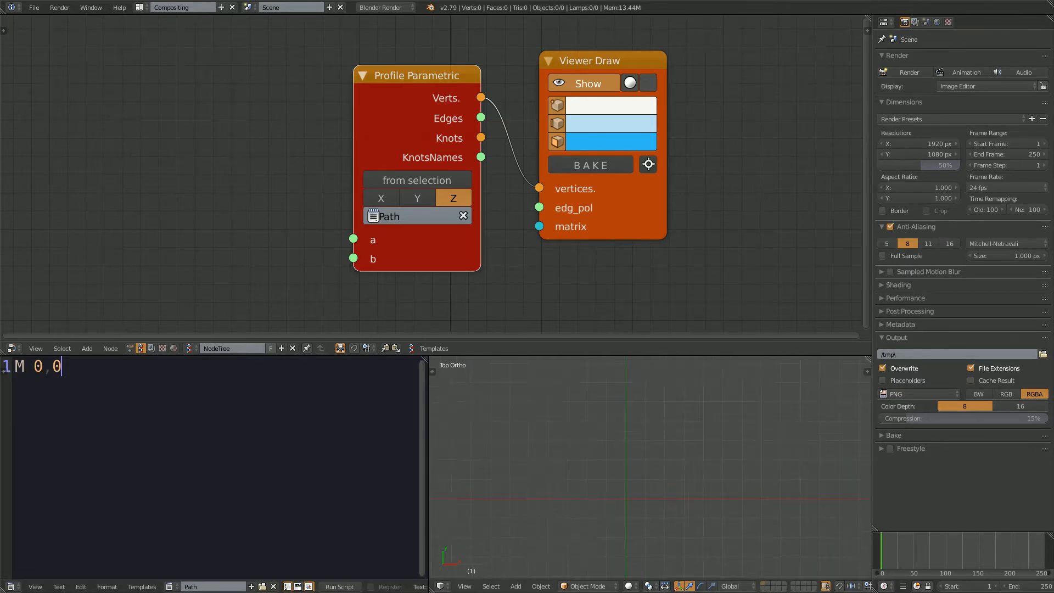
key(Return)
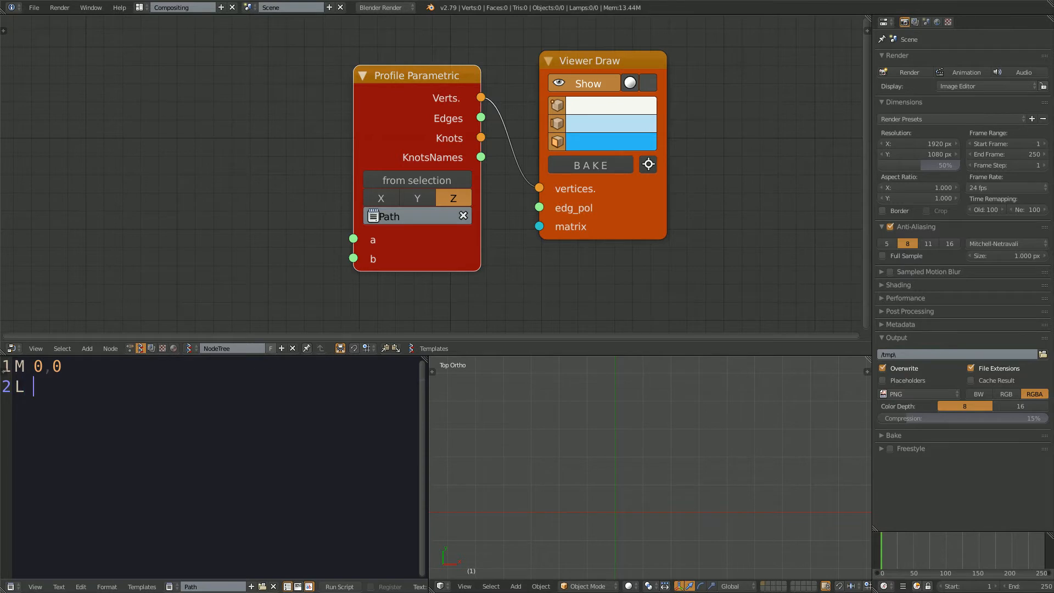
Step: Place the 3D cursor near the origin and show its location values in the 3D view's properties sidebar
click(616, 510)
scroll(616, 510, up, 2)
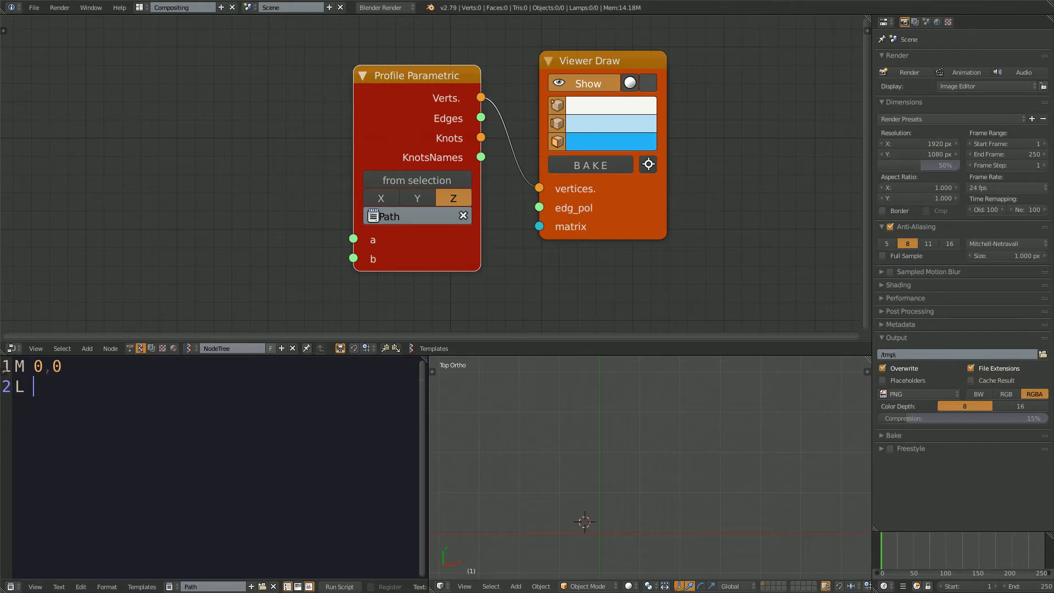
key(n)
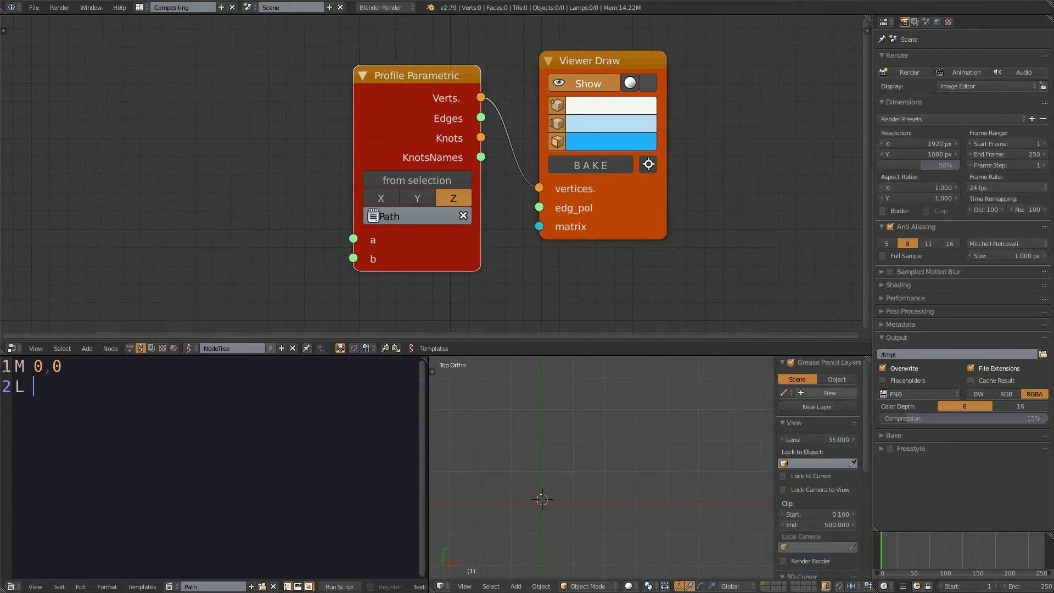
scroll(818, 466, down, 8)
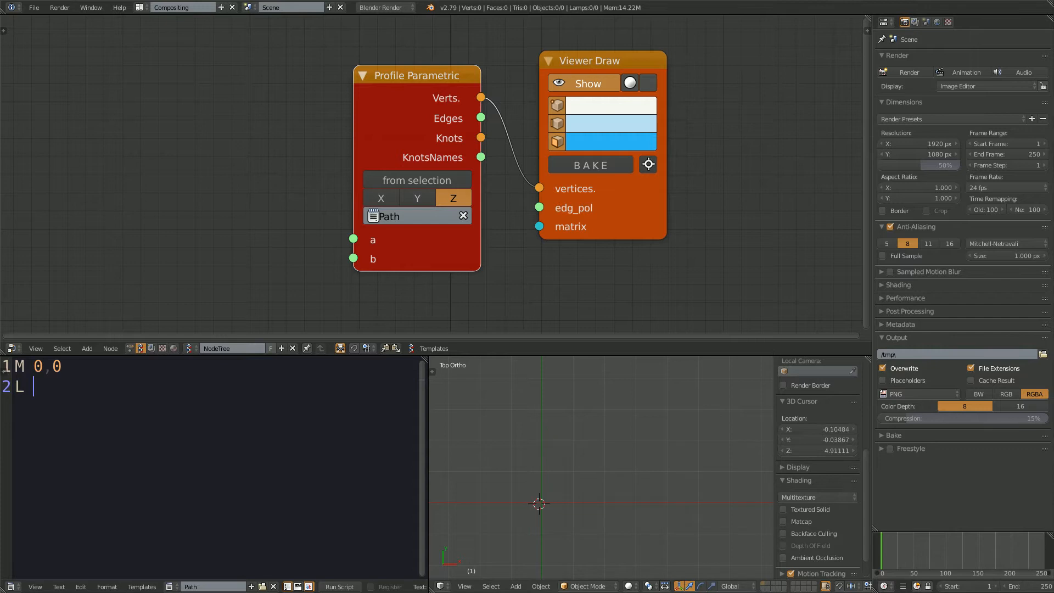
Step: Complete the second line of the Path text as L 1,2, using the 3D cursor to check the coordinates
click(540, 500)
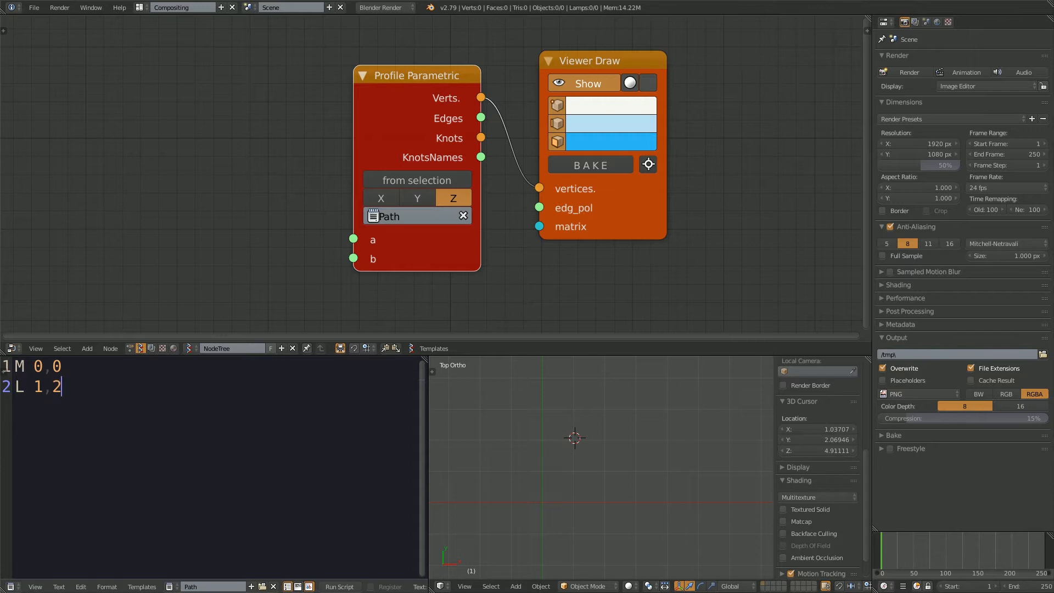
key(Return)
click(644, 484)
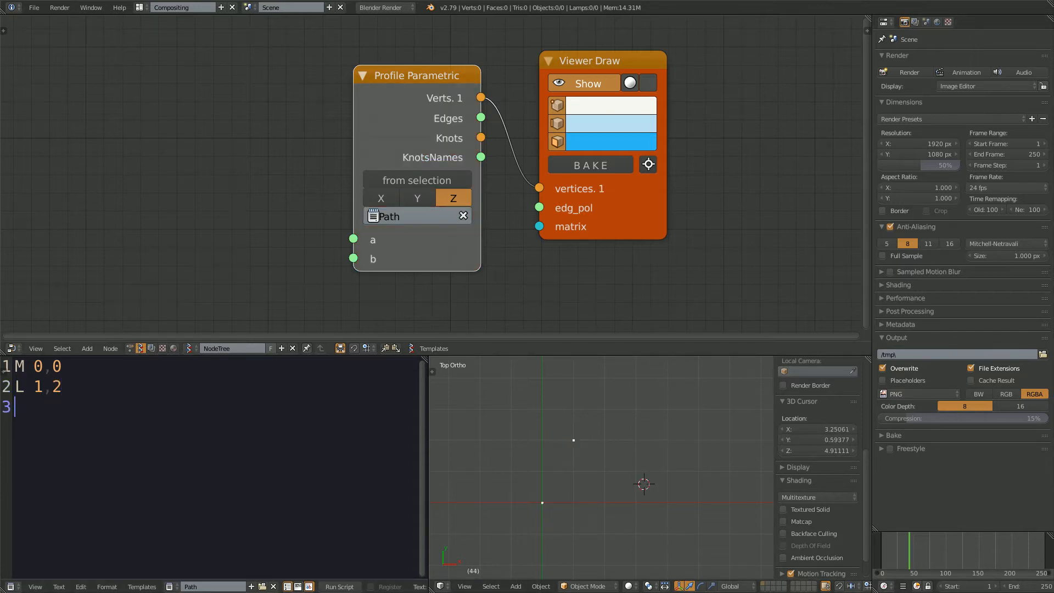
Step: Connect the Profile Parametric node's Edges output to the Viewer Draw node's edg_pol input and adjust both nodes' positions
drag(480, 117, 539, 207)
drag(589, 61, 599, 55)
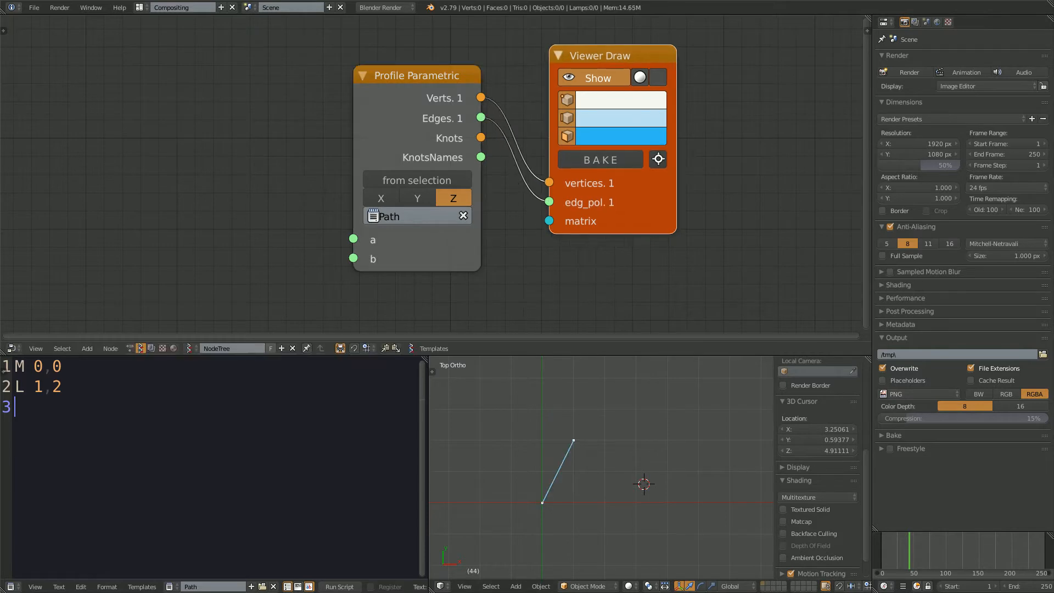
drag(417, 76, 416, 89)
Step: Enlarge the Path text further and place the 3D cursor on the drawn line's endpoints to check their coordinates
click(63, 387)
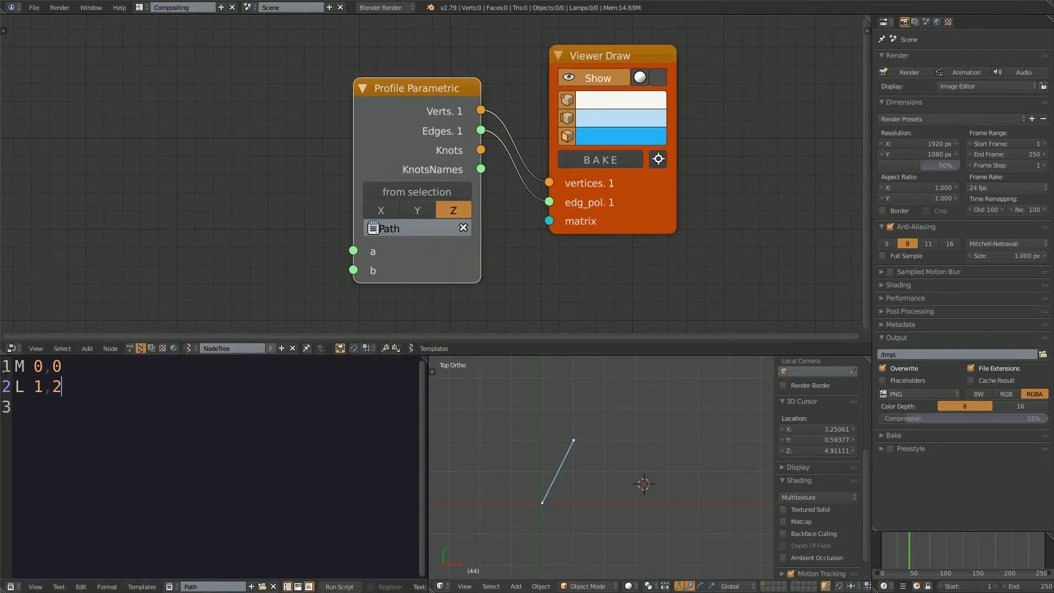
ctrl+scroll(214, 467, up, 3)
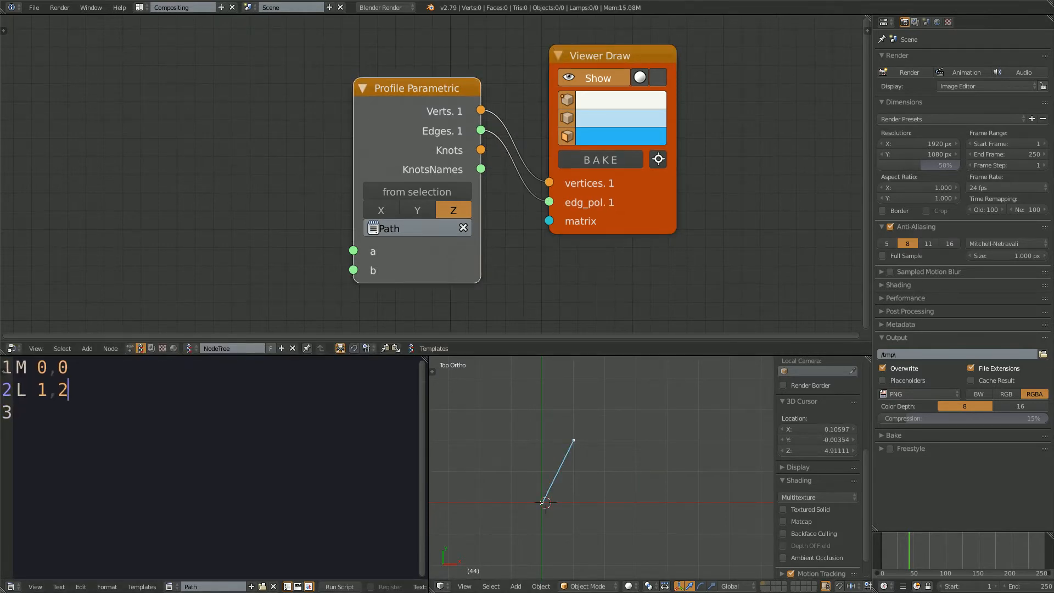
click(544, 502)
Step: Add a Viewer Index node, feed it the Profile Parametric node's Verts output, and enable its background display
middle_drag(738, 251, 673, 205)
key(alt+space)
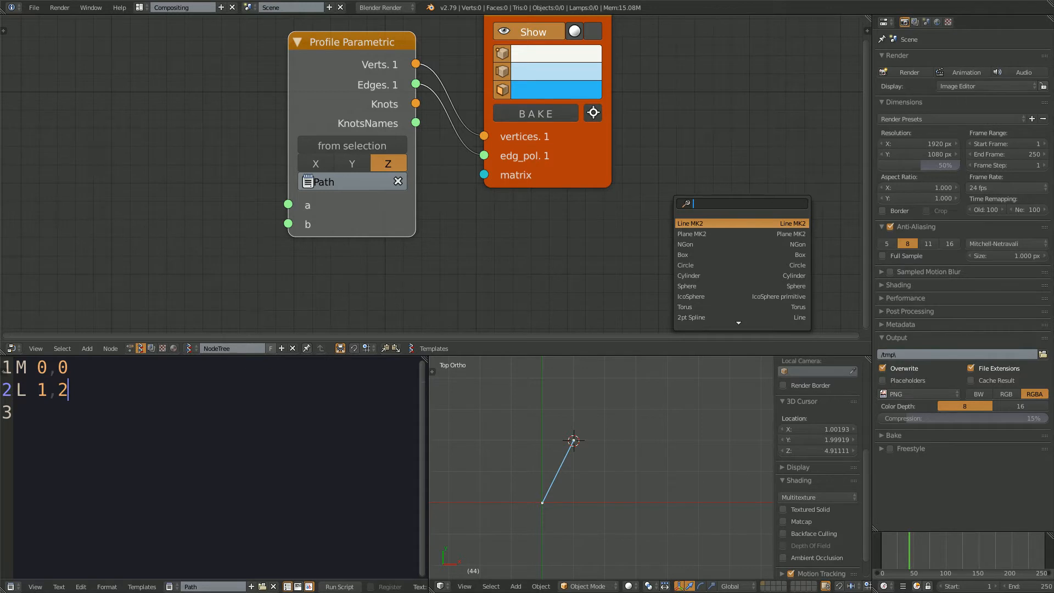
text(index)
key(Return)
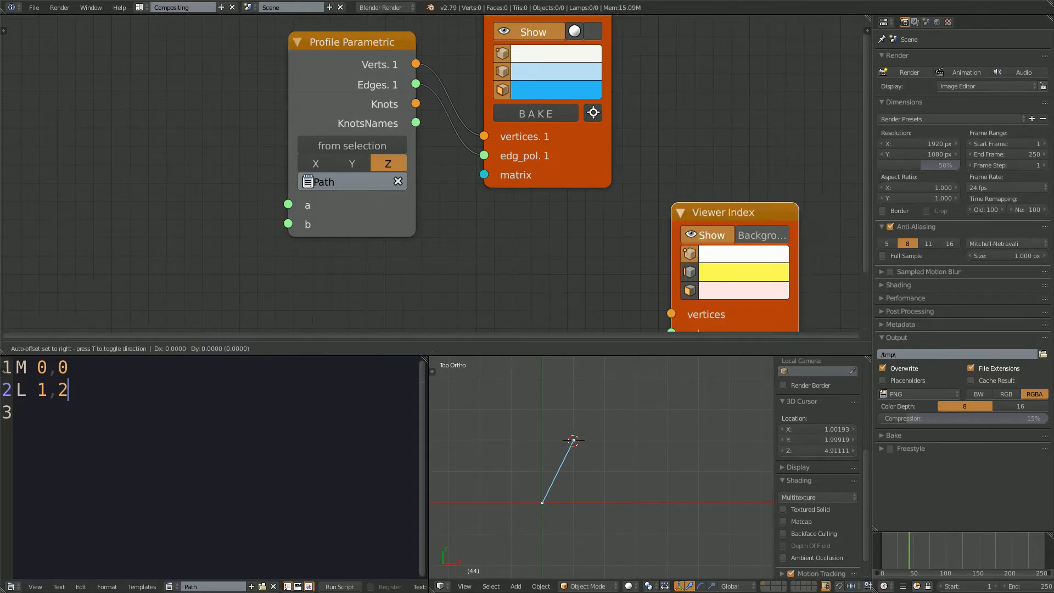
drag(416, 64, 697, 261)
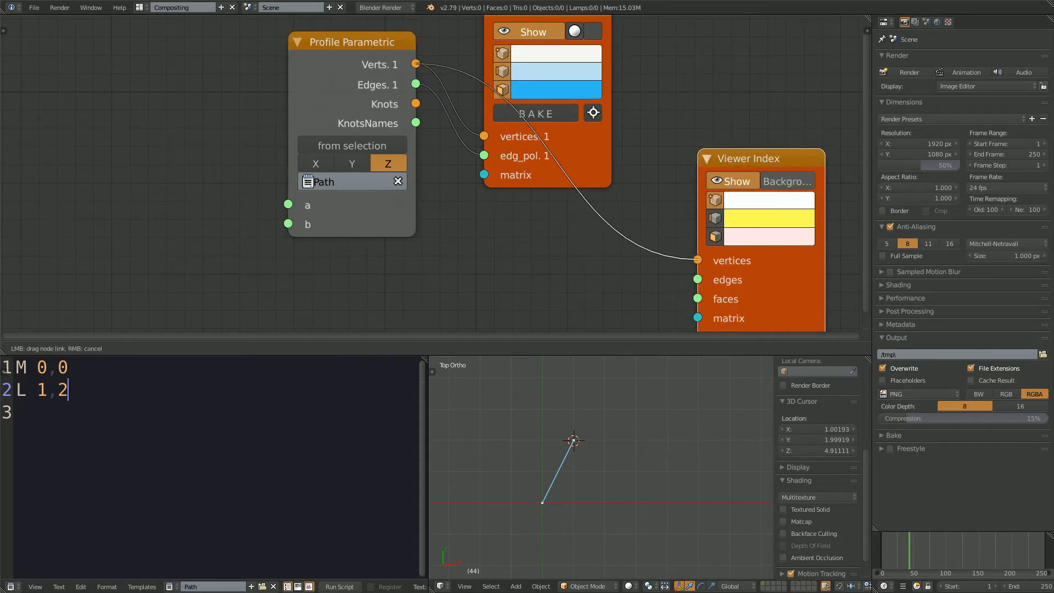
click(787, 181)
click(548, 558)
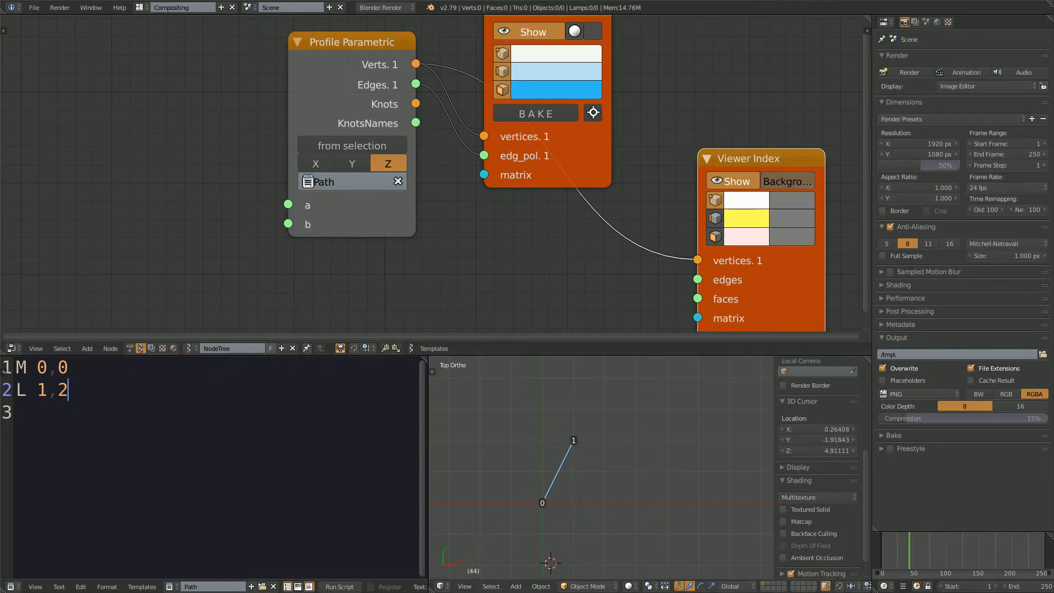
Step: Rearrange the Viewer Index and Viewer Draw nodes so they sit one above the other without overlapping
click(607, 494)
scroll(607, 494, up, 2)
scroll(602, 468, down, 2)
shift+middle_drag(602, 467, 613, 453)
scroll(613, 453, up, 2)
drag(763, 159, 681, 156)
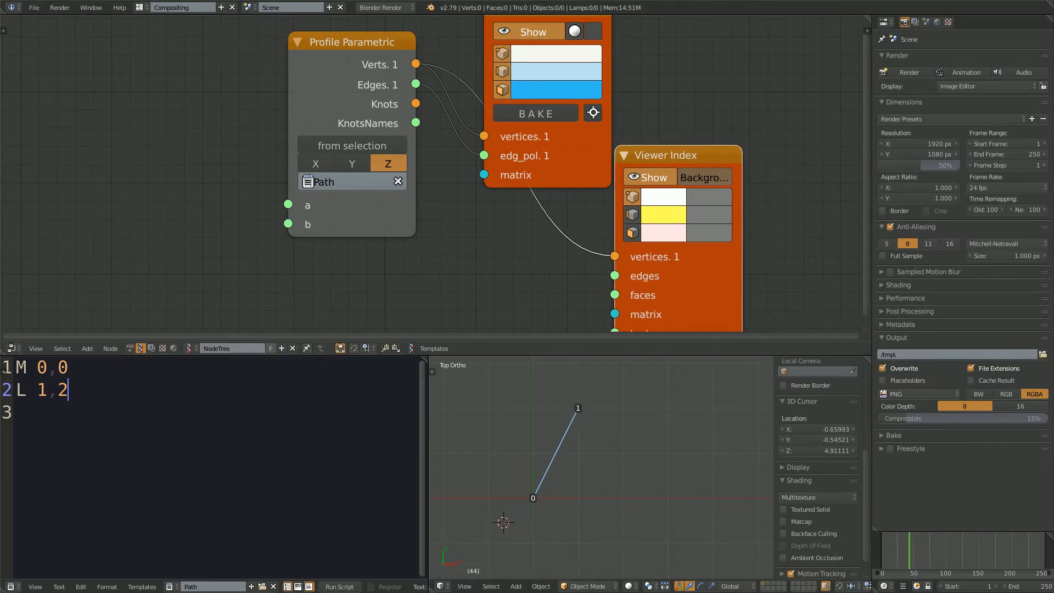
drag(560, 175, 660, 111)
scroll(433, 170, down, 2)
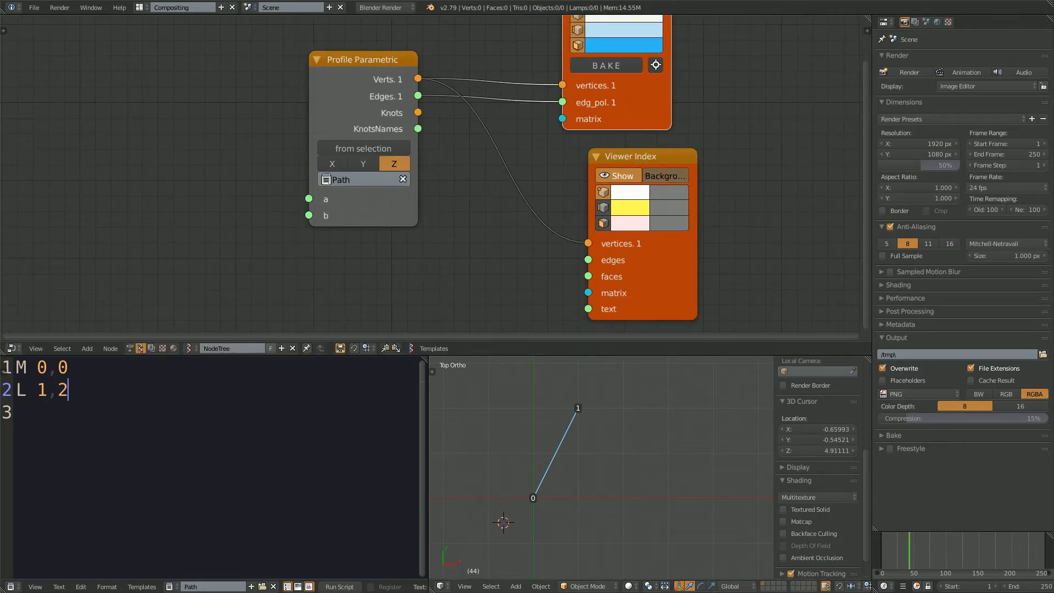
Step: Start animation playback so the profile updates live while the Path text is edited
click(501, 509)
click(484, 504)
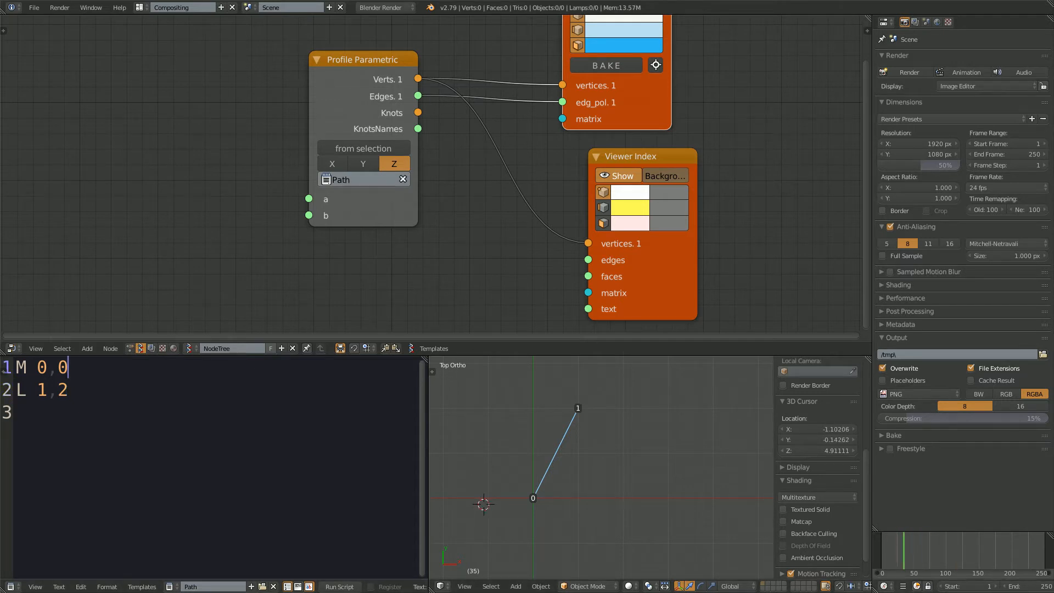
click(672, 468)
mouse_move(562, 85)
mouse_down()
mouse_move(522, 90)
mouse_move(562, 85)
mouse_up()
key(alt+a)
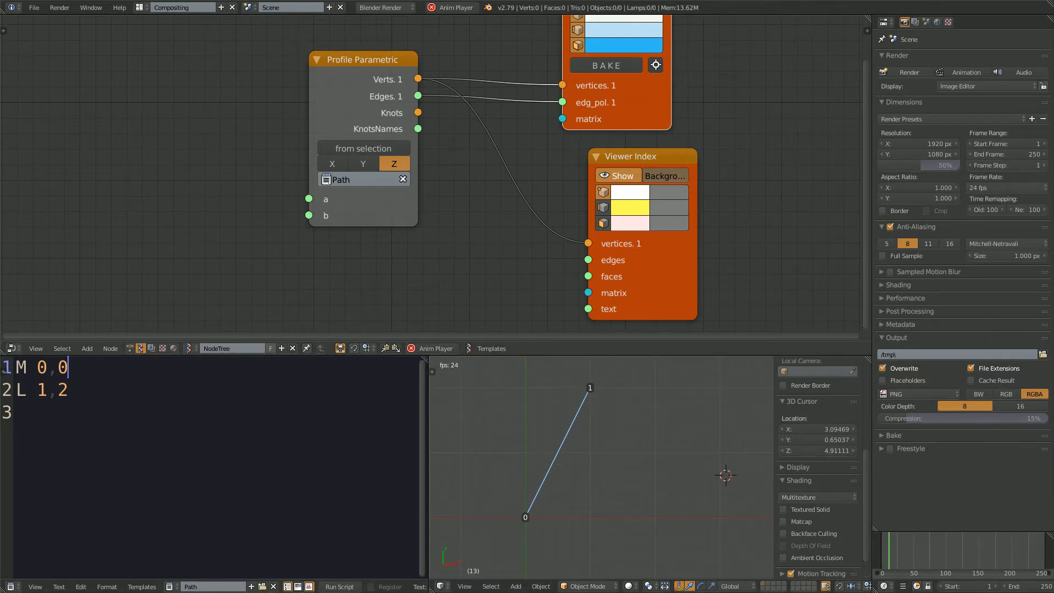
Step: Try 1 and 2 as the Y coordinate of the M command in the Path text, and restore it to 0
key(BackSpace)
text(1)
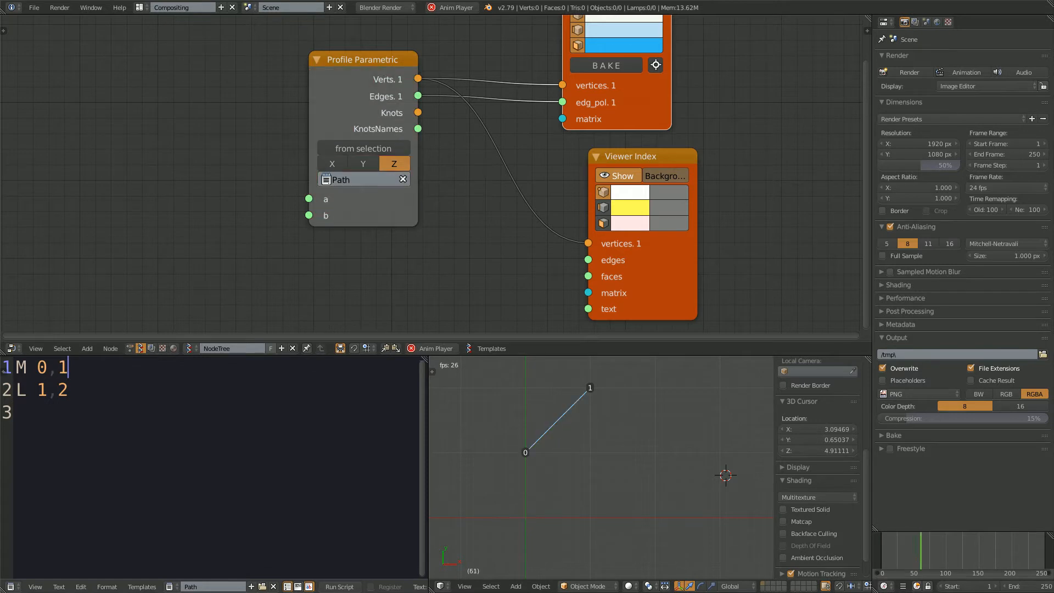
key(BackSpace)
text(2)
key(BackSpace)
text(1)
key(BackSpace)
text(0)
Step: Try 1 and 2 as the X coordinate of the M command, and restore it to 0
key(Left)
key(Left)
key(BackSpace)
text(1)
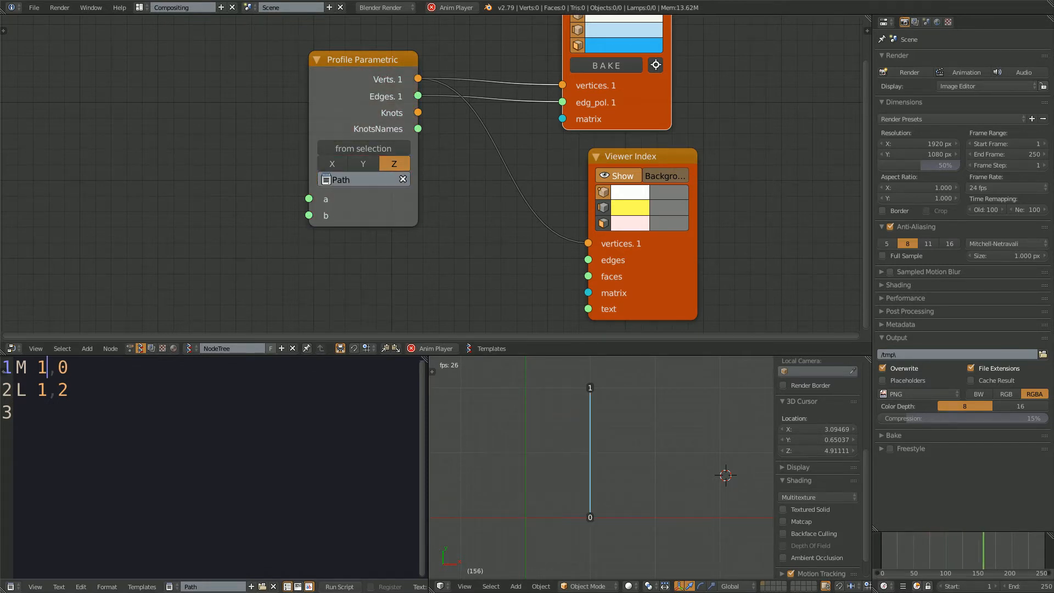
key(BackSpace)
text(2)
key(BackSpace)
text(2)
key(BackSpace)
text(1)
key(BackSpace)
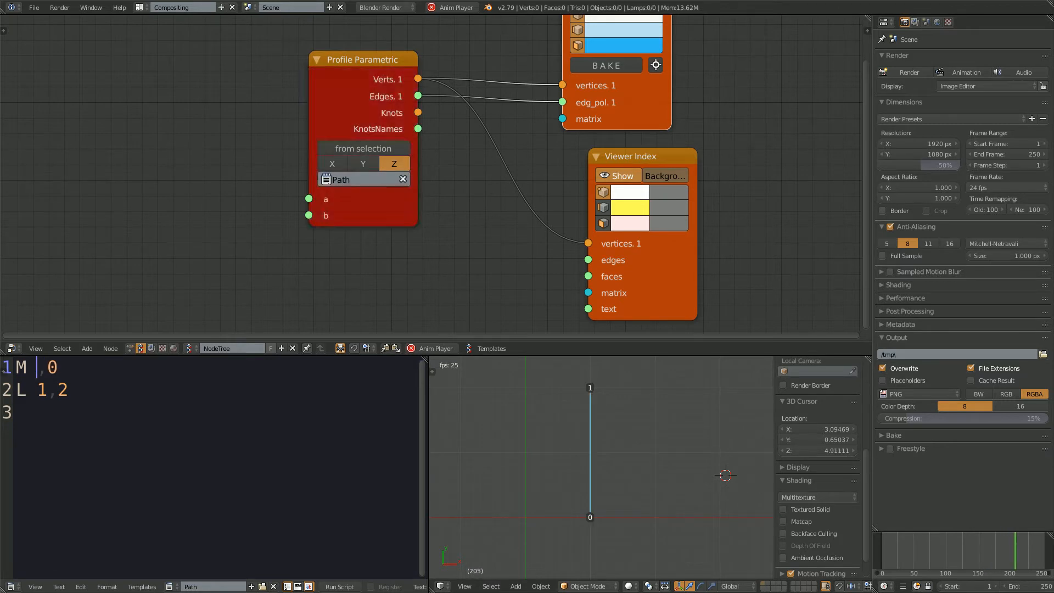
text(0)
Step: Add a Float node beside the Profile Parametric node and connect its output to the a input
scroll(393, 193, up, 2)
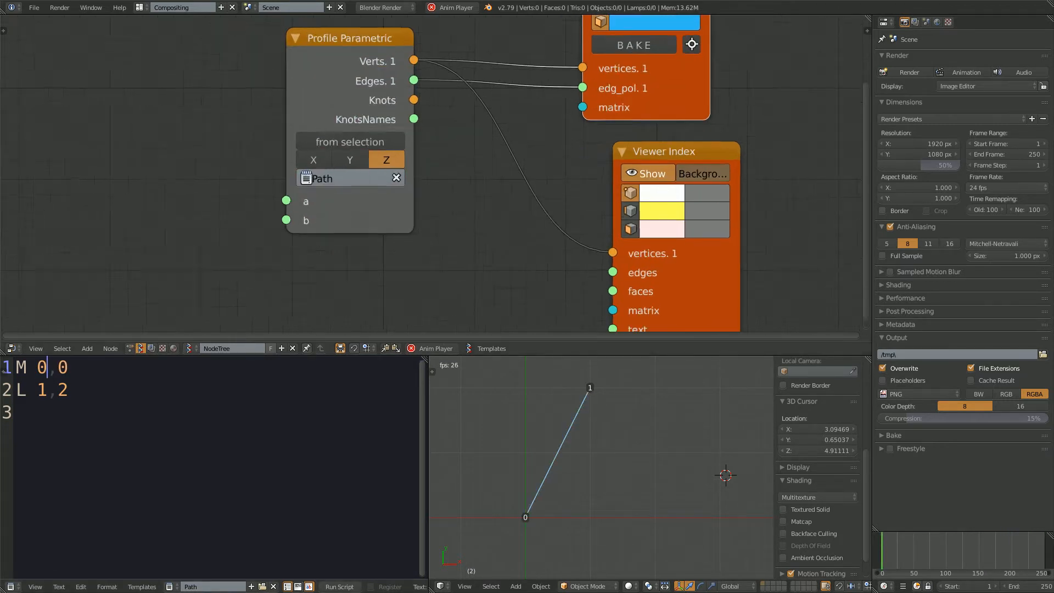
middle_drag(104, 179, 122, 171)
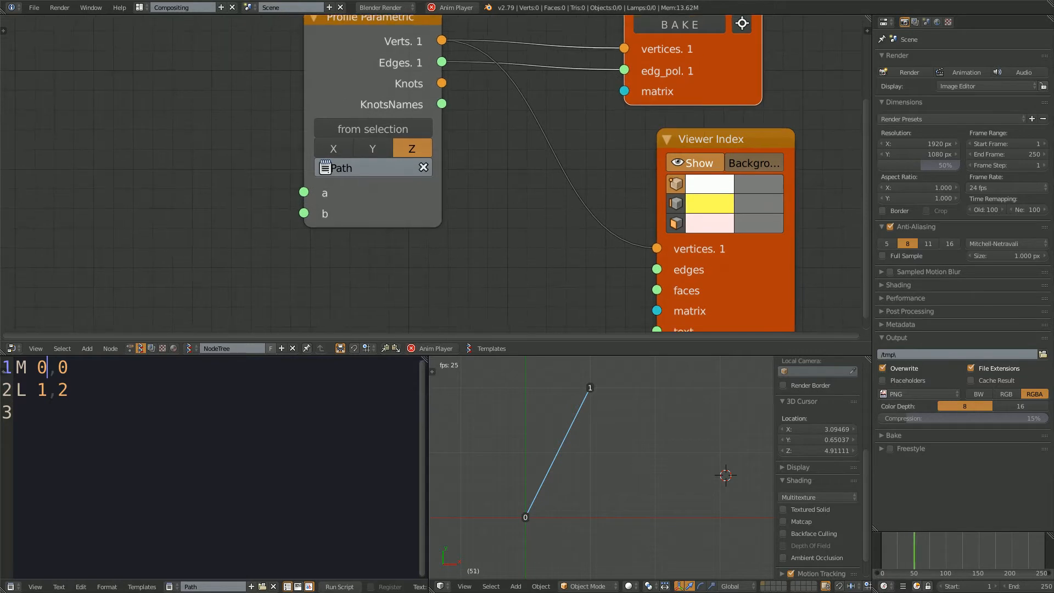
key(shift+a)
click(122, 171)
text(float)
key(Down)
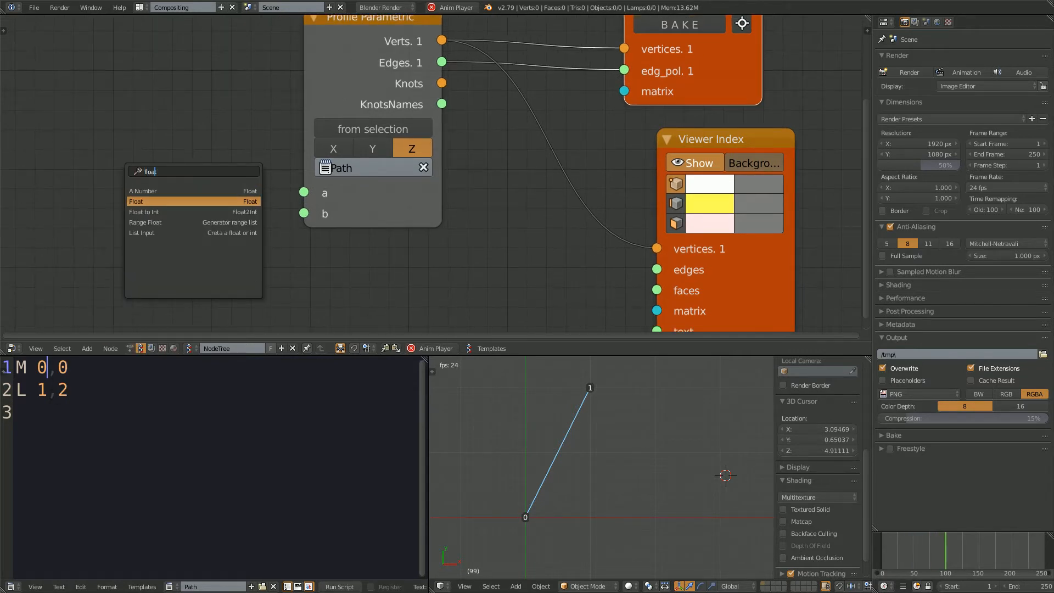
key(Return)
click(75, 154)
drag(213, 186, 304, 193)
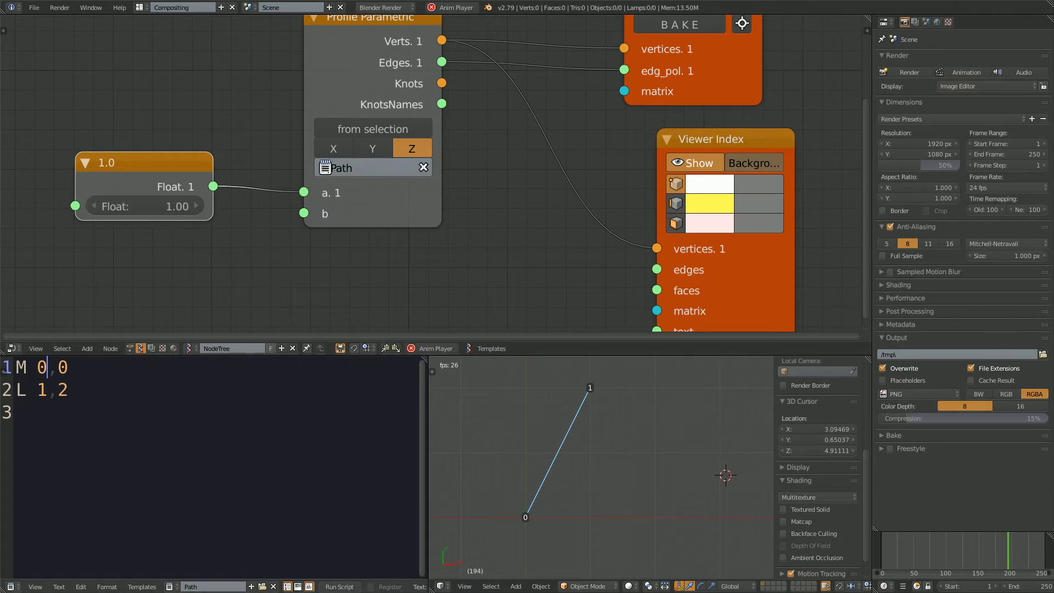
Step: Replace the M command's X coordinate with the variable a and set the Float node's value to 0
key(BackSpace)
text(a)
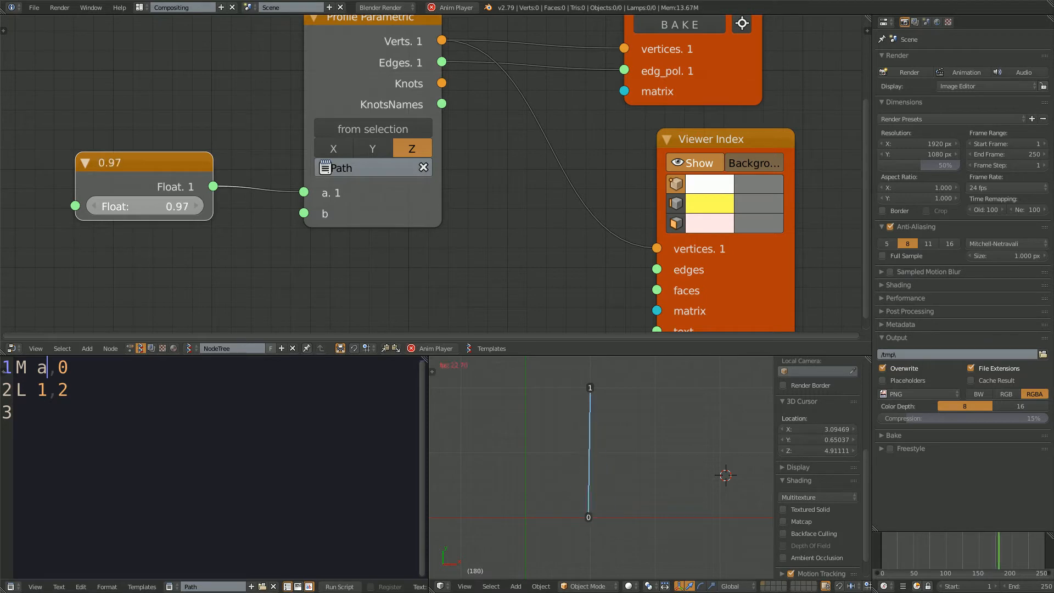
double_click(145, 206)
text(0)
key(Return)
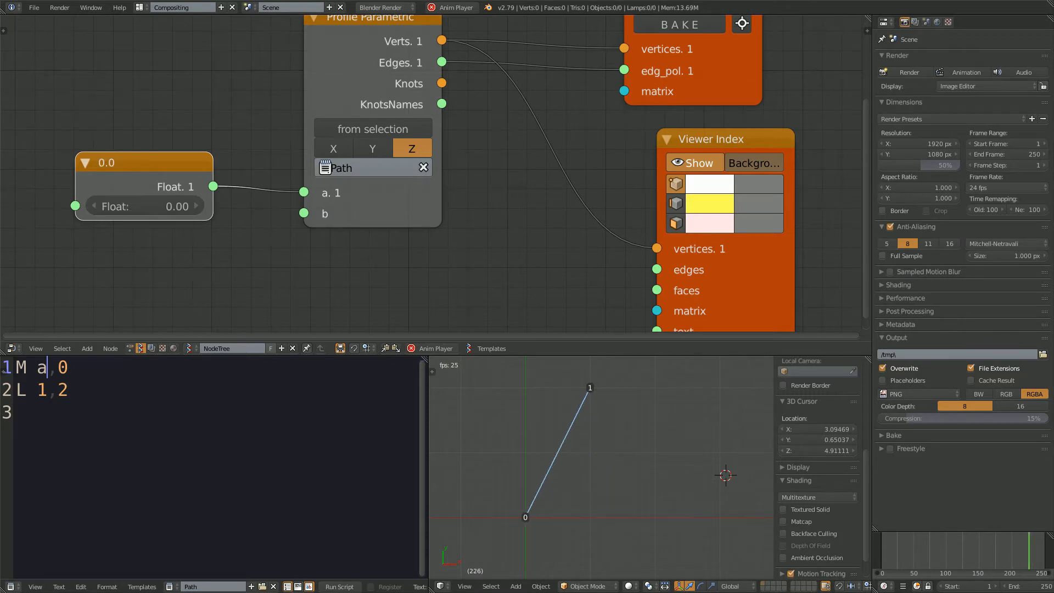
Step: Cut the link between the Float node and the a input, and stop the animation playback
ctrl+drag(258, 157, 258, 217)
scroll(666, 452, down, 1)
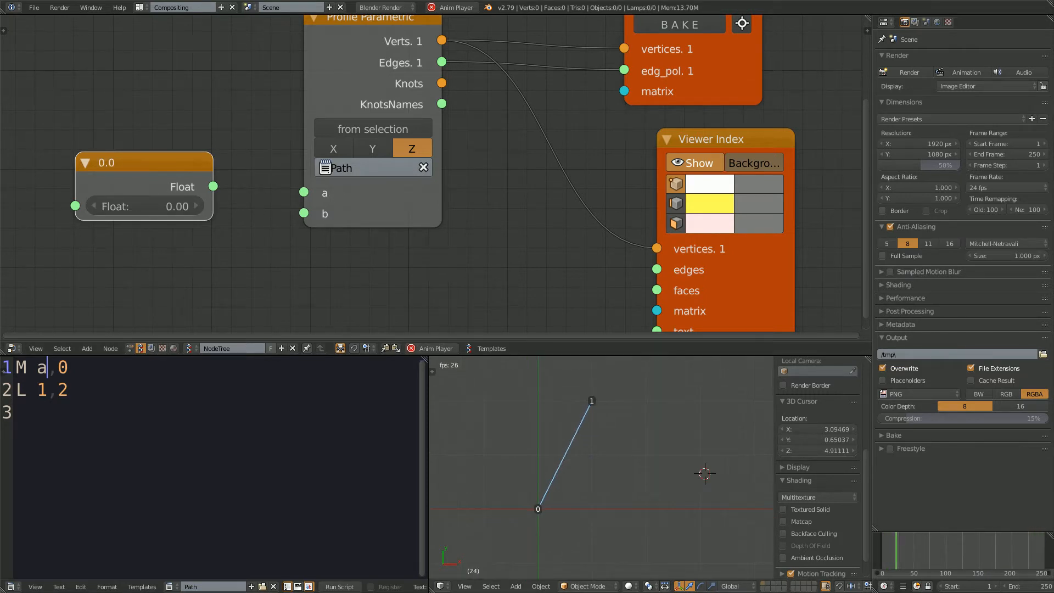
key(Escape)
click(666, 452)
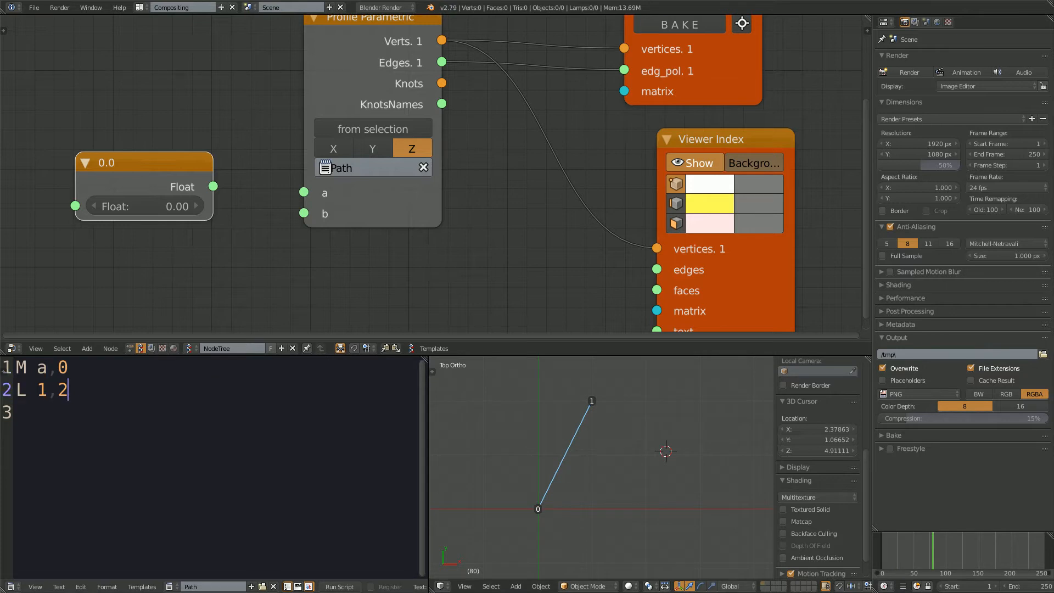
Step: Add L 2,1.5 as the third line of the Path text, using the 3D cursor to find the coordinates
key(Return)
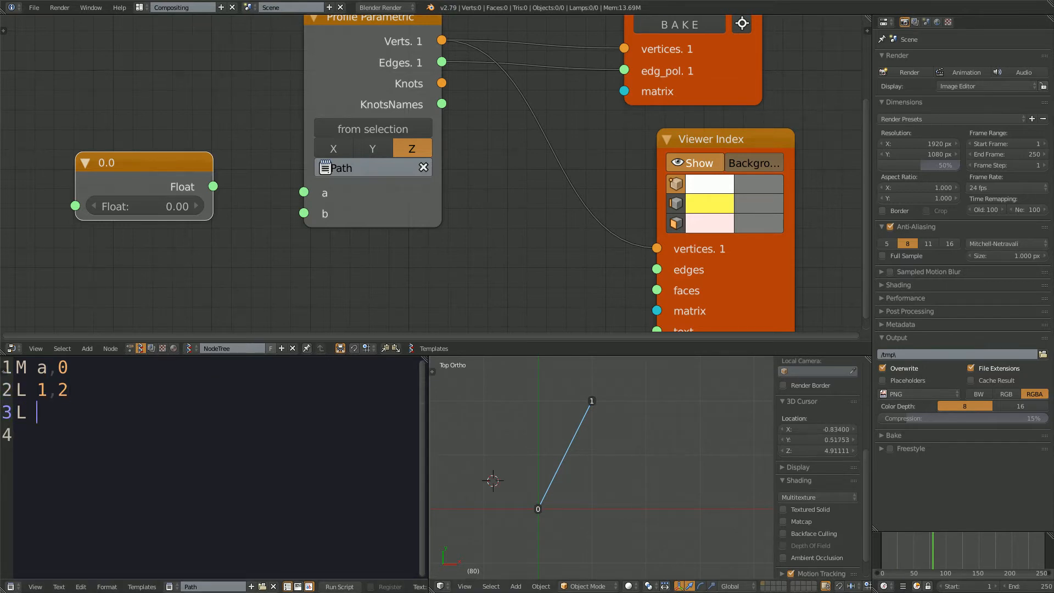
click(523, 515)
scroll(524, 516, up, 1)
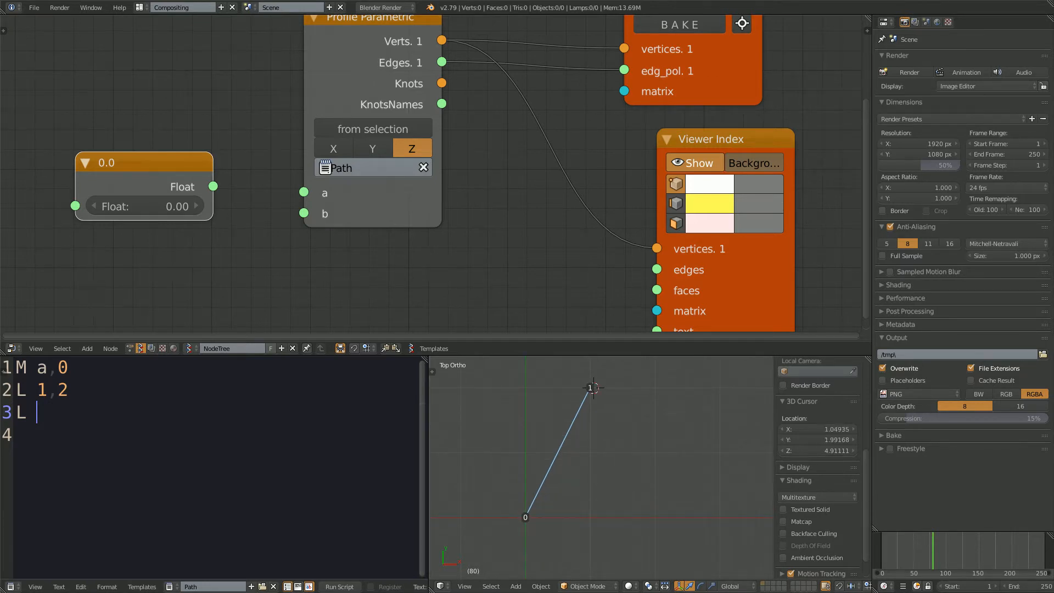
click(590, 389)
shift+middle_drag(592, 389, 576, 399)
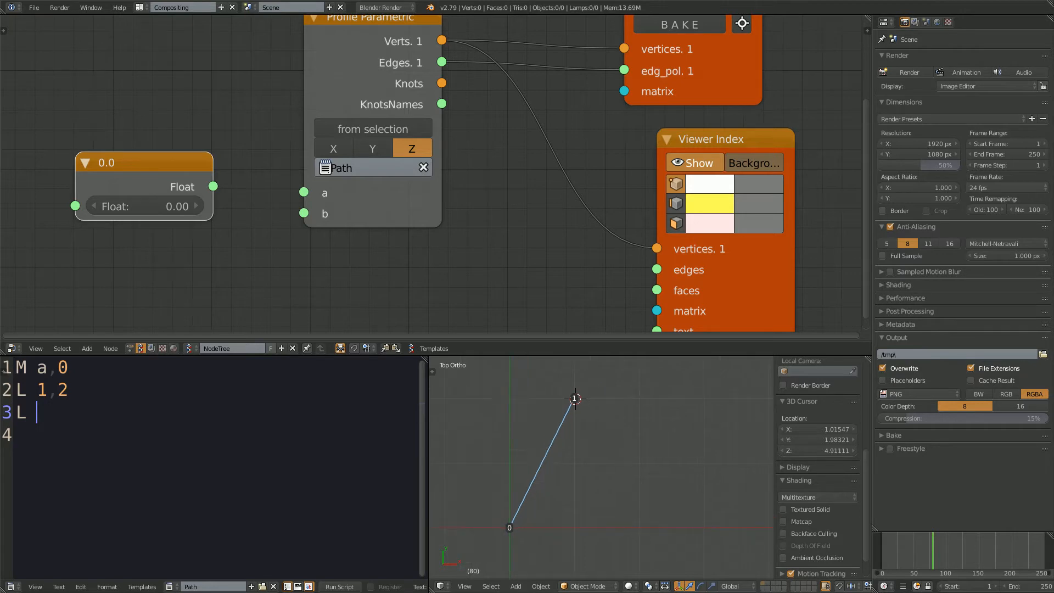
click(639, 399)
click(641, 438)
click(640, 424)
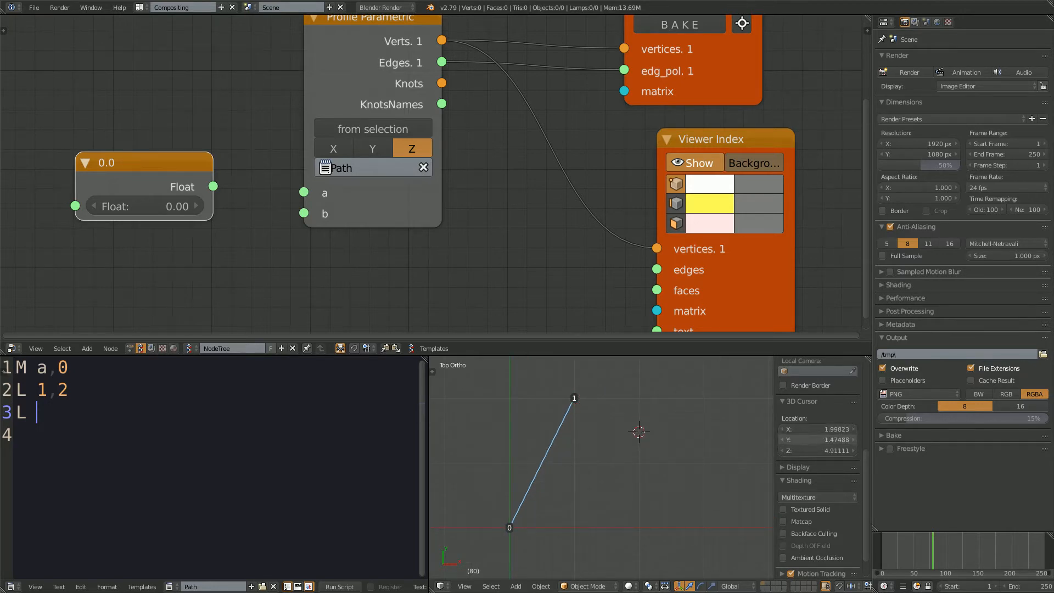
click(644, 428)
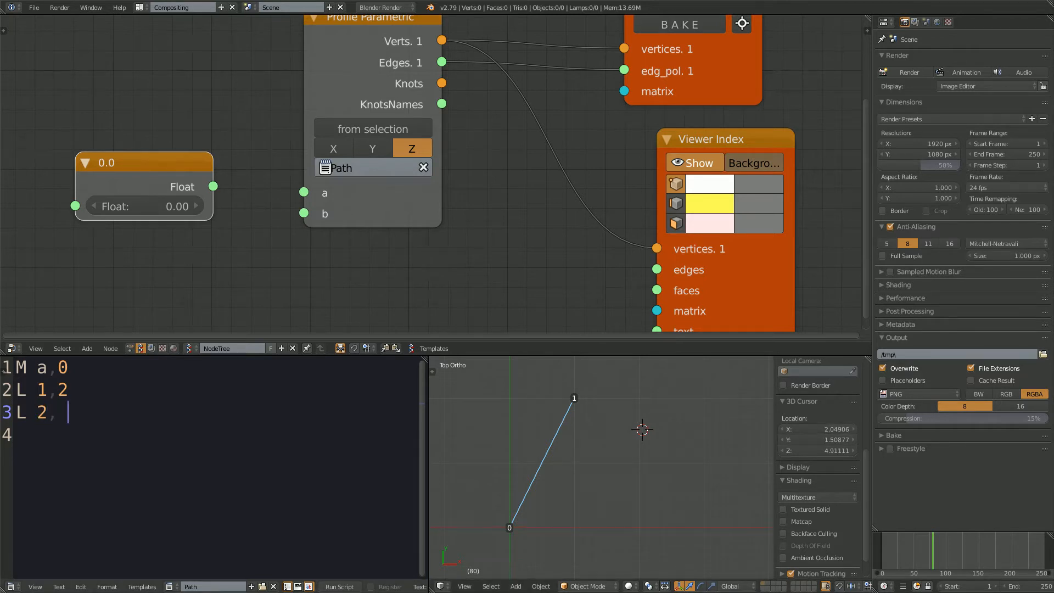
text(5)
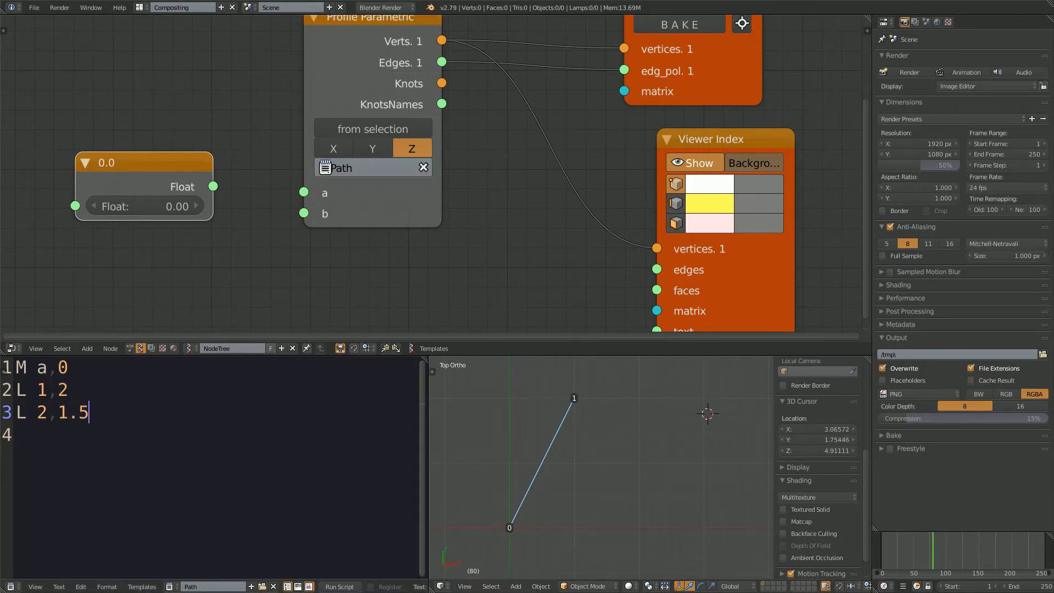
Step: Restart animation playback to refresh the profile, and align the Viewer Index node beneath the Viewer Draw node
key(alt+a)
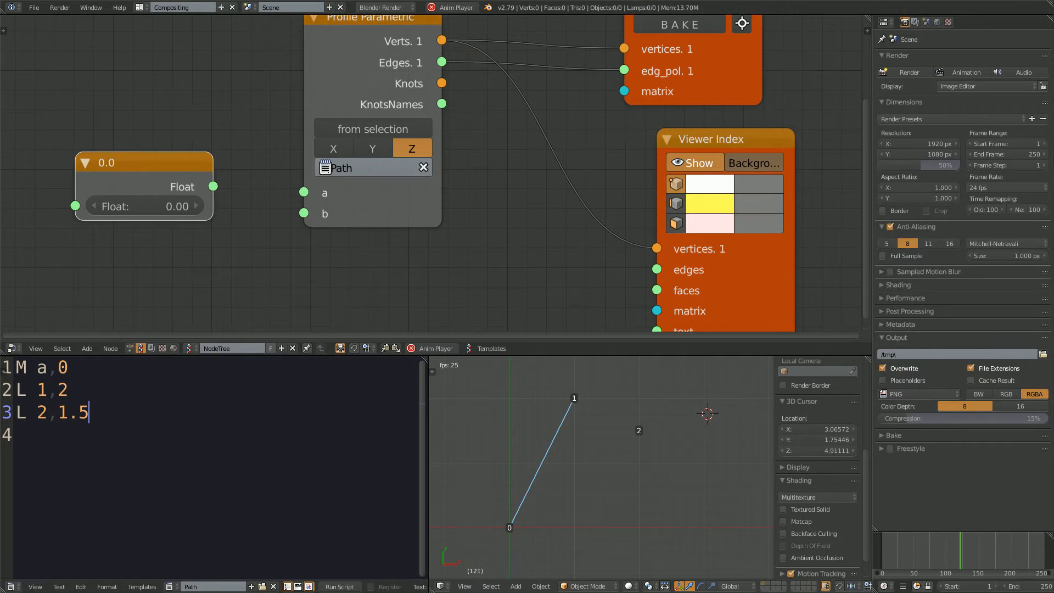
scroll(432, 169, down, 1)
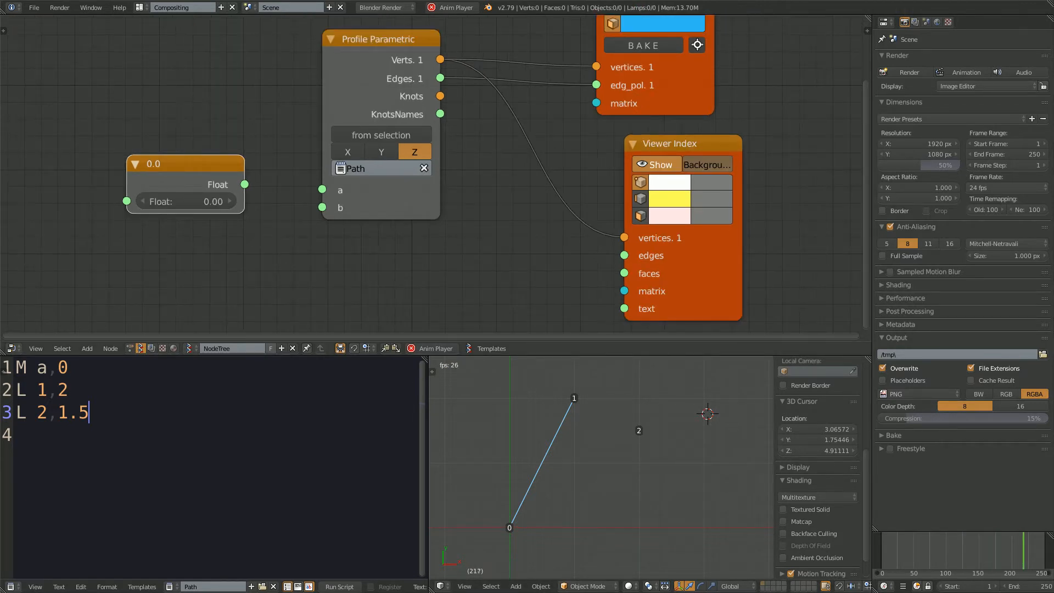
drag(440, 78, 586, 269)
drag(677, 143, 652, 141)
drag(659, 104, 663, 105)
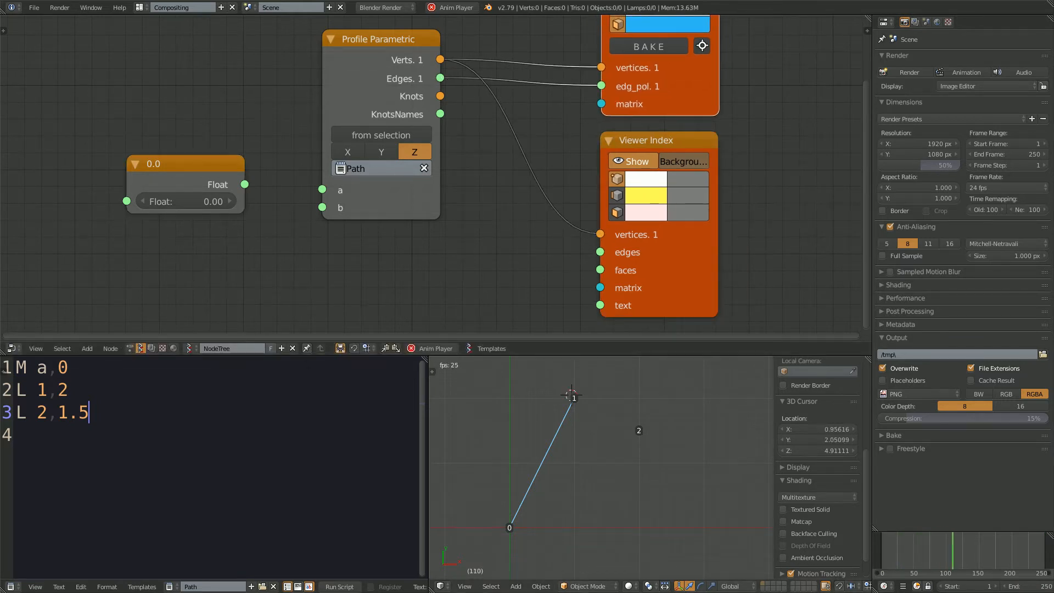
Step: Try closing the path with an X command on line 4 of the Path text, and delete that line again
click(611, 416)
key(Down)
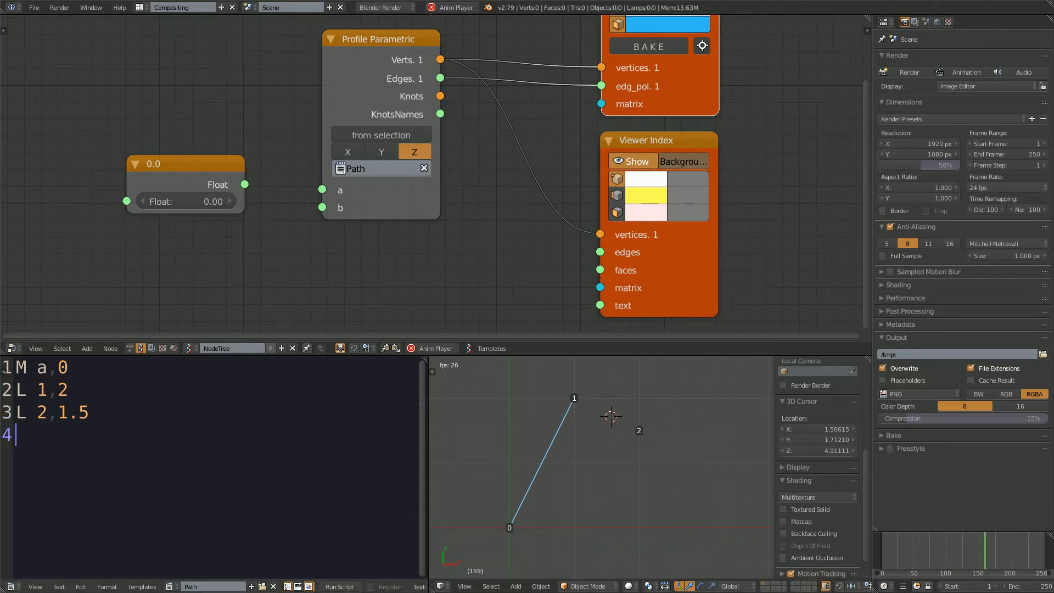
key(BackSpace)
key(Return)
text(X)
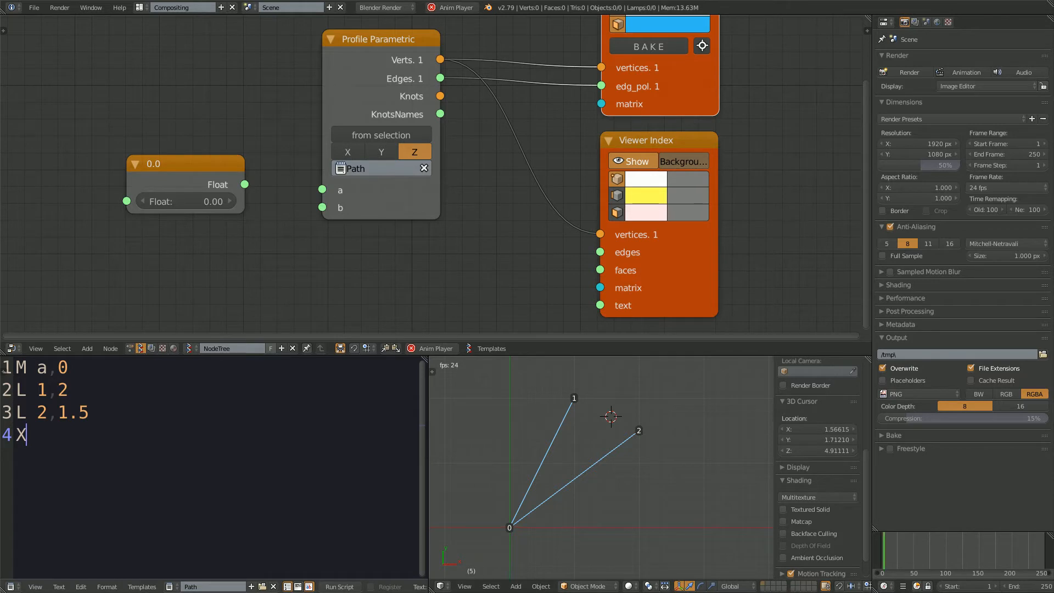
drag(90, 412, 33, 434)
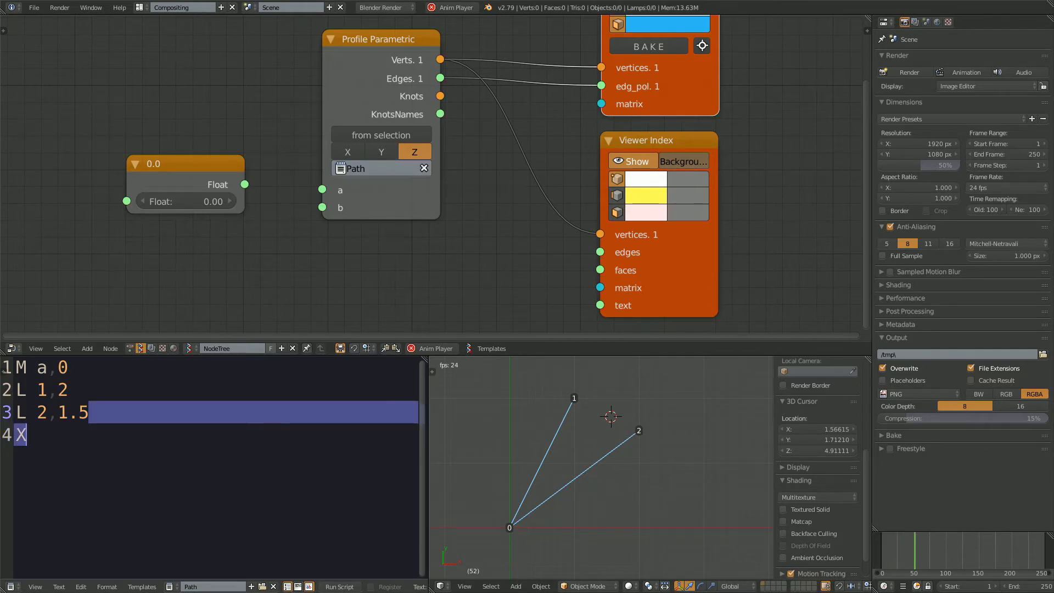
key(BackSpace)
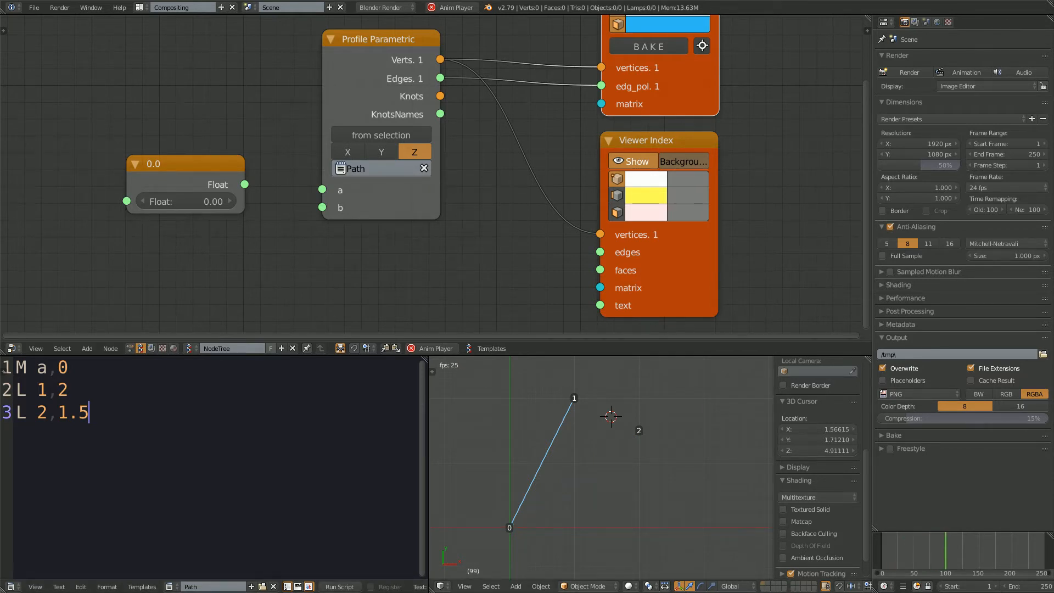
Step: Add L 2,0.5 as the fourth line of the Path text, using the 3D cursor to find the coordinates
click(692, 409)
key(Return)
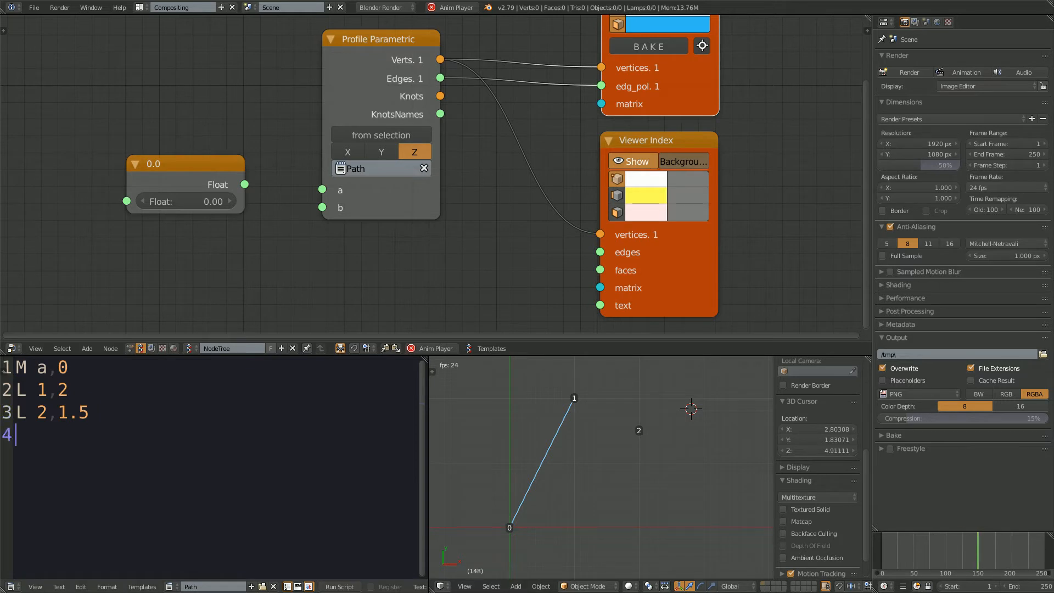
text(L)
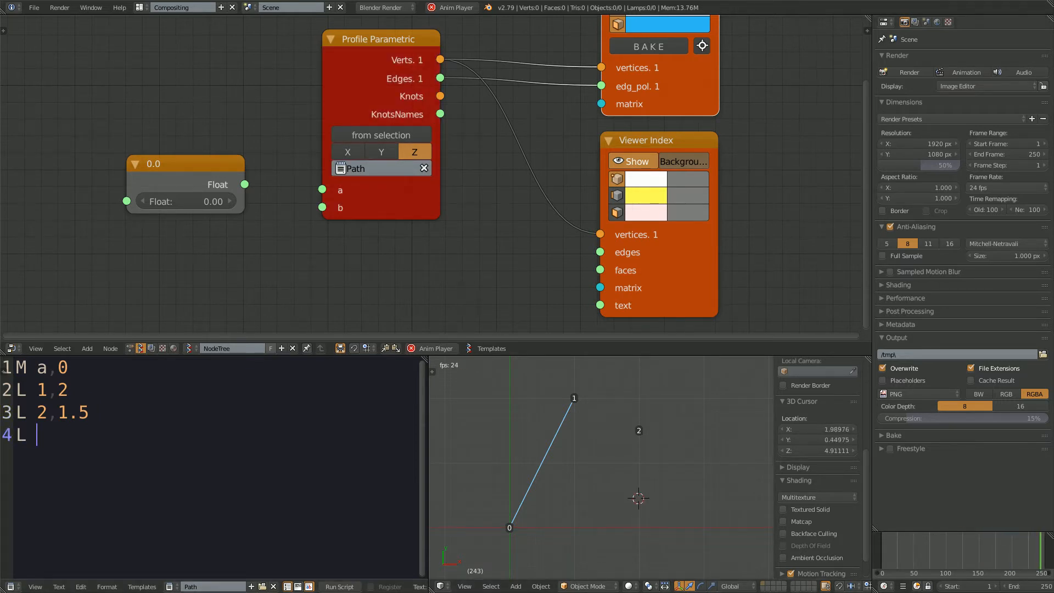
click(638, 498)
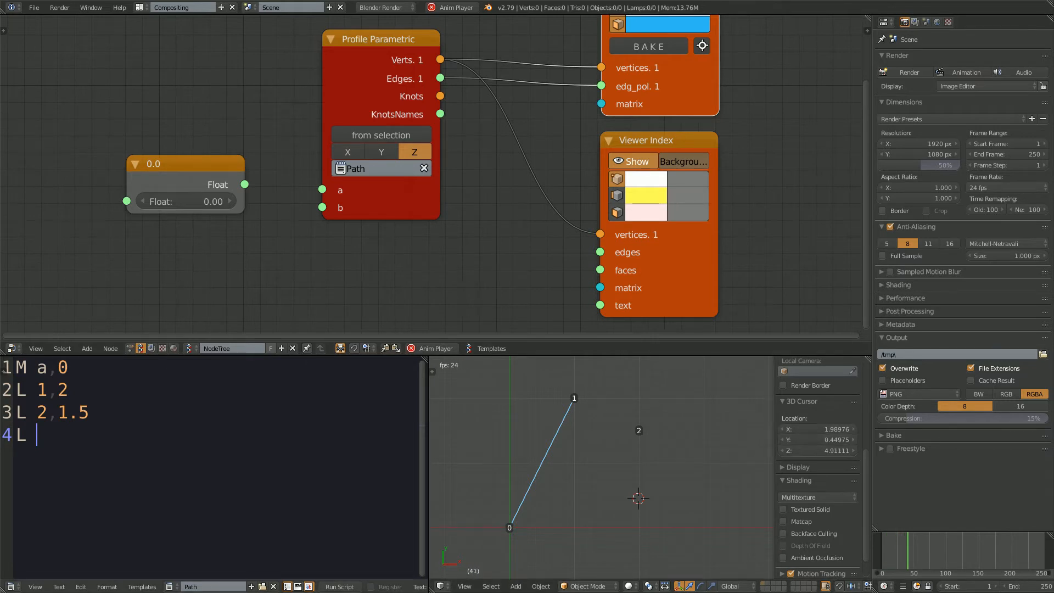
text(2)
key(BackSpace)
text(2,0.5)
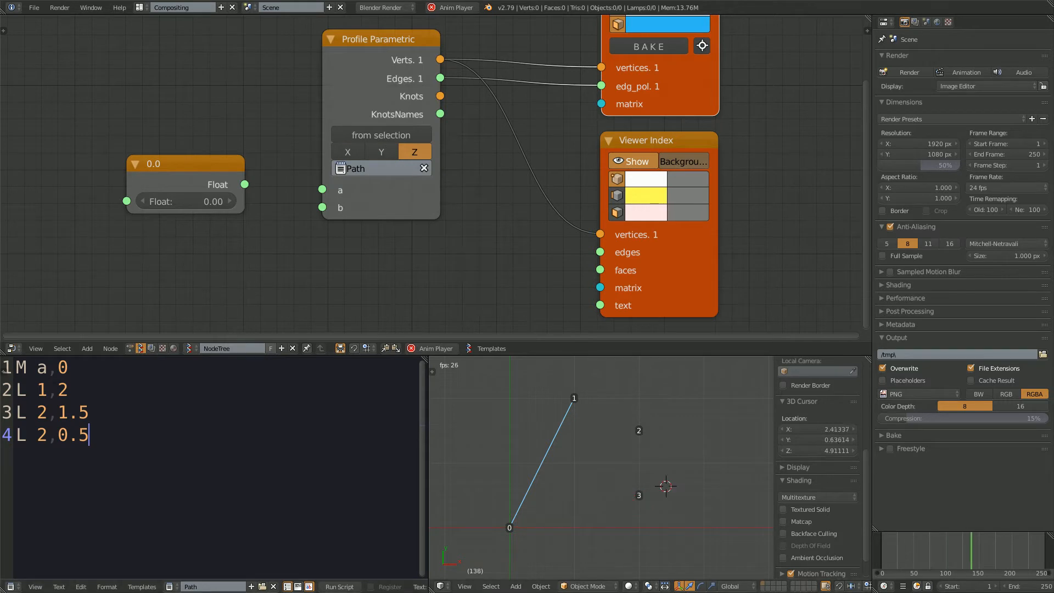
click(665, 510)
Step: Stop playback, insert a copy of the M a,0 line after L 1,2 in the Path text, and restart playback
key(Escape)
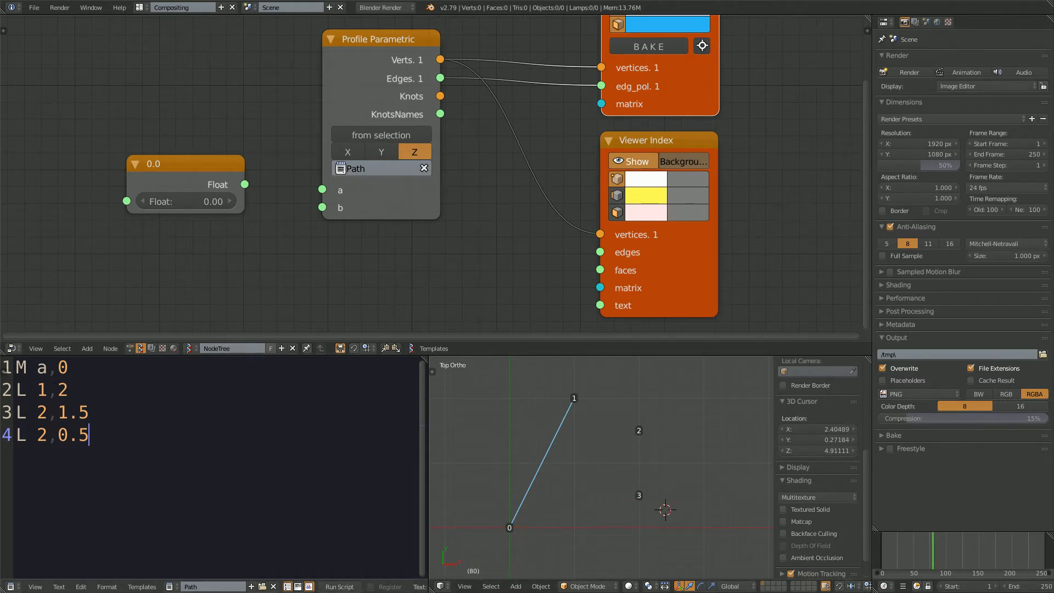
drag(69, 368, 16, 368)
key(ctrl+c)
click(69, 391)
click(58, 412)
click(69, 390)
key(Return)
key(ctrl+v)
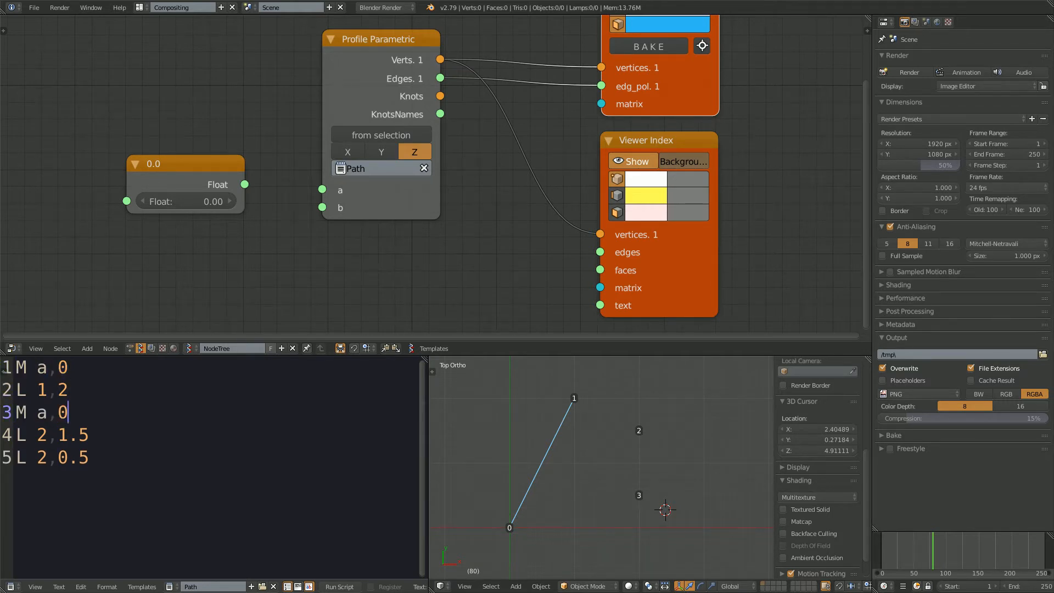
click(702, 511)
key(alt+a)
click(89, 457)
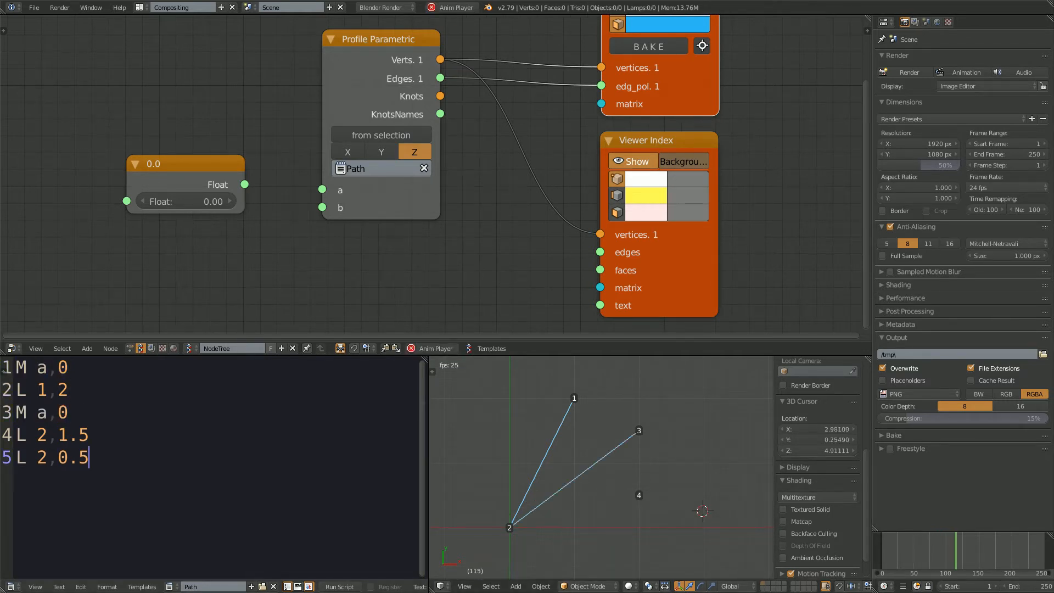
Step: Insert another copy of M a,0 before the L 2,0.5 line, and restart the animation playback
click(89, 435)
key(Return)
key(ctrl+v)
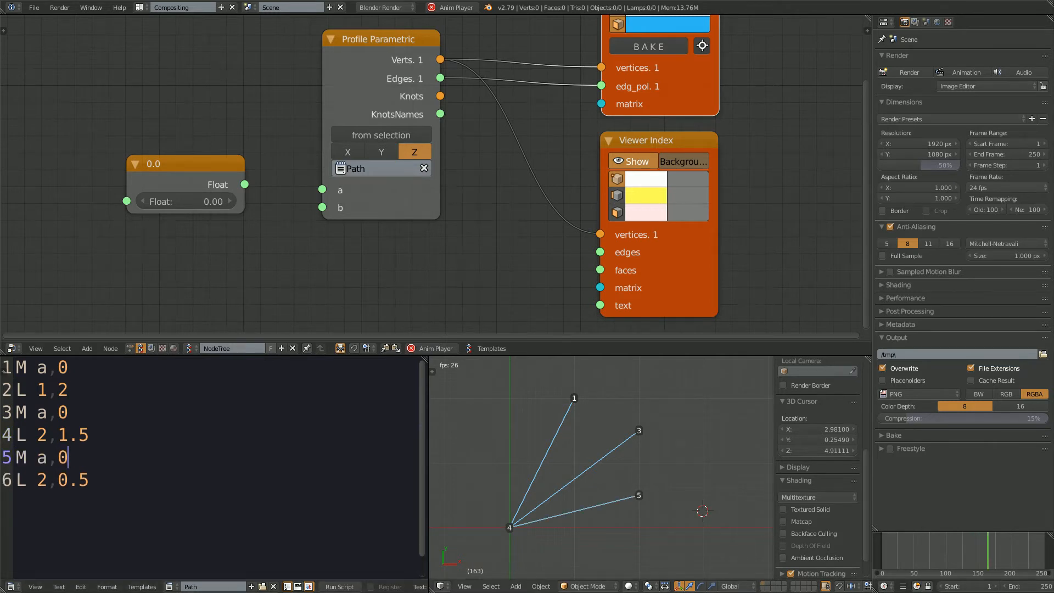
click(705, 461)
key(Escape)
shift+middle_drag(705, 461, 716, 459)
click(713, 472)
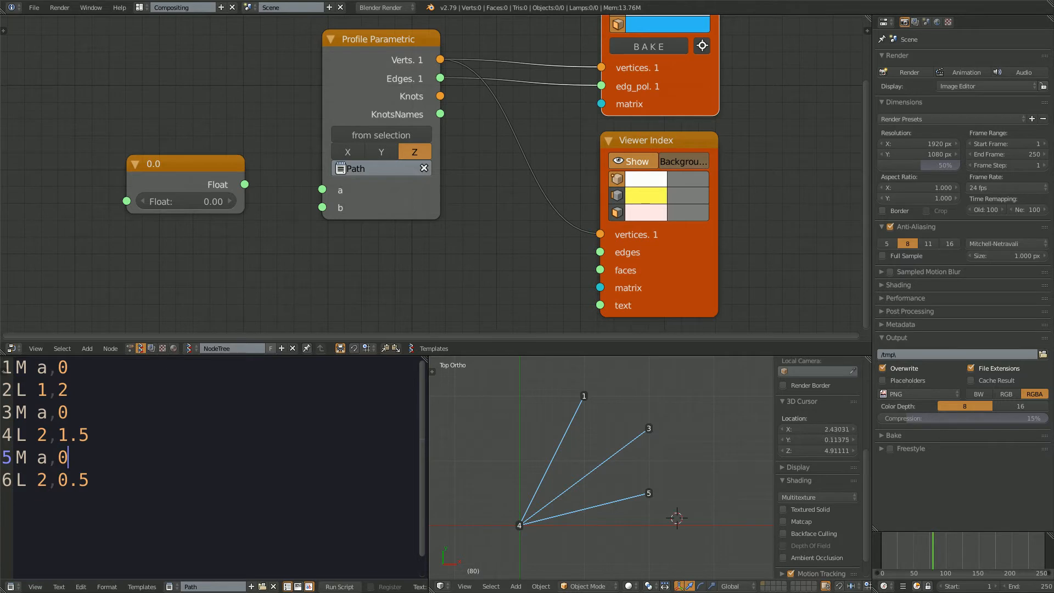
key(alt+a)
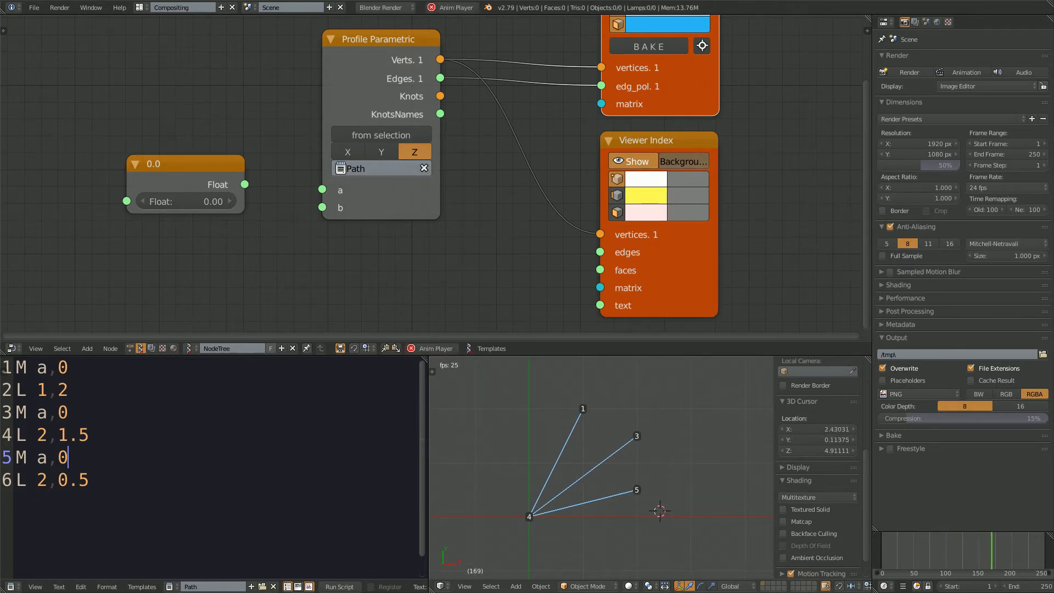
Step: Append the point 3.3,2.3 to the L 2,1.5 line of the Path text, and stop the animation playback
click(90, 435)
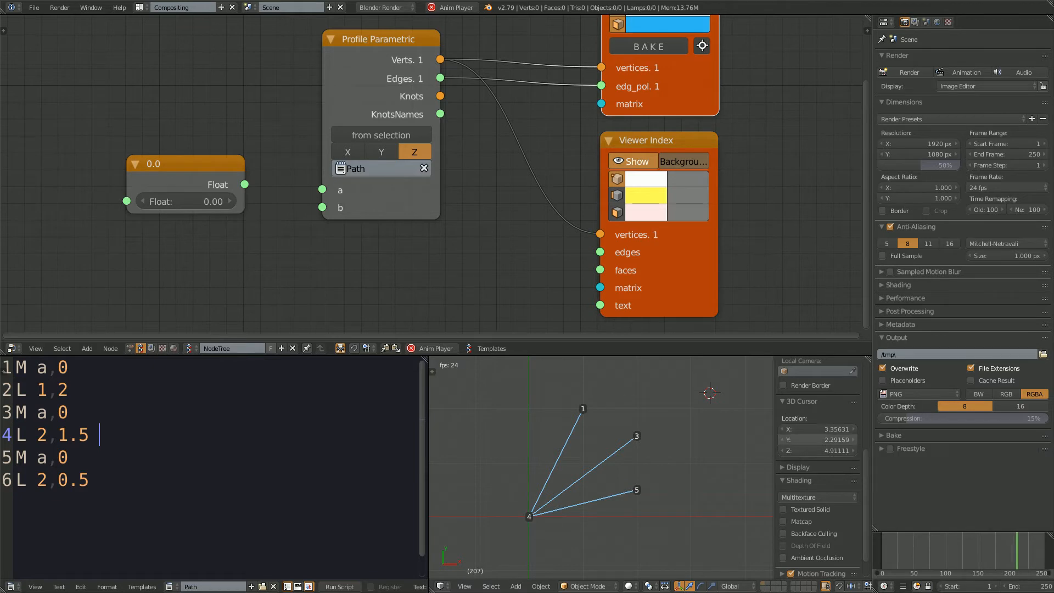
text(3,)
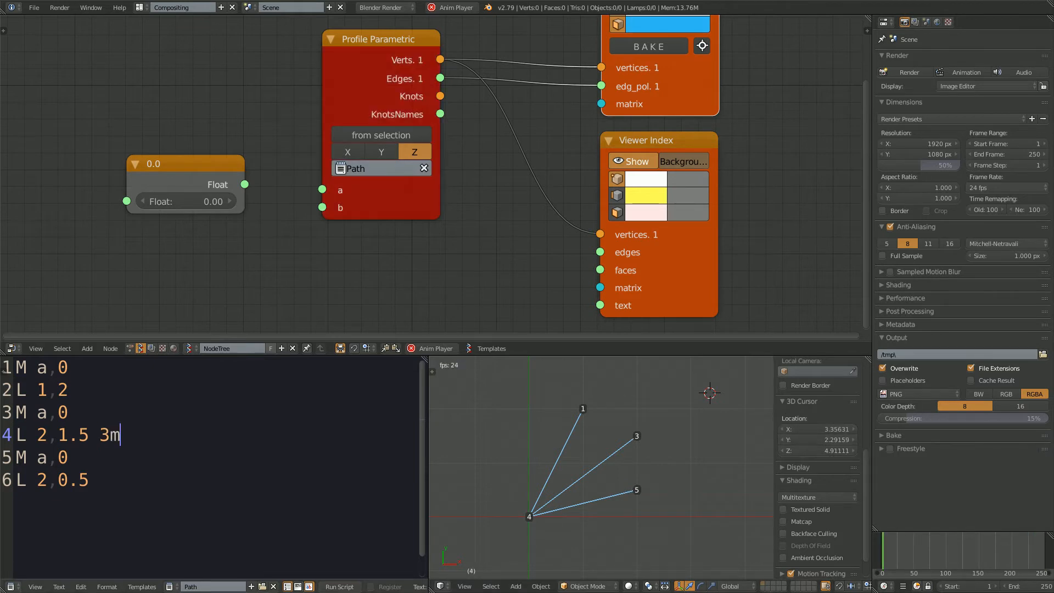
text(3,2.4)
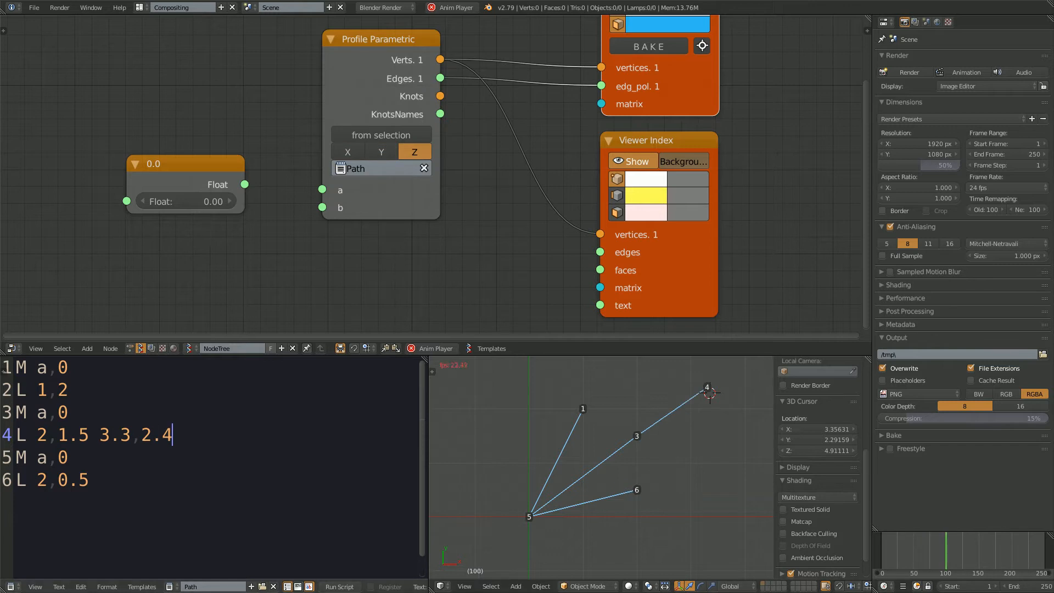
key(BackSpace)
text(3)
click(698, 498)
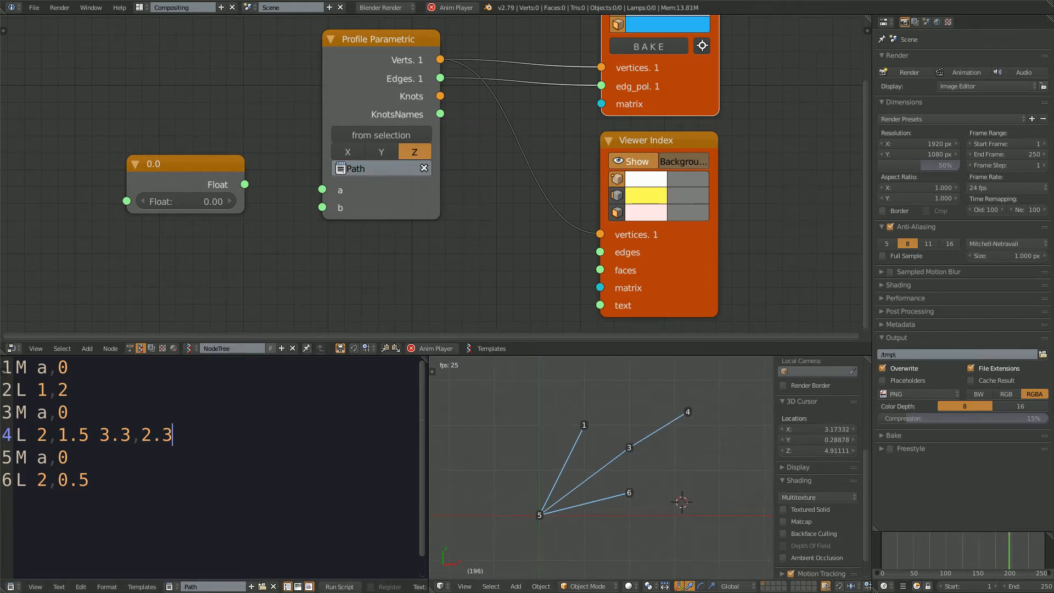
key(Escape)
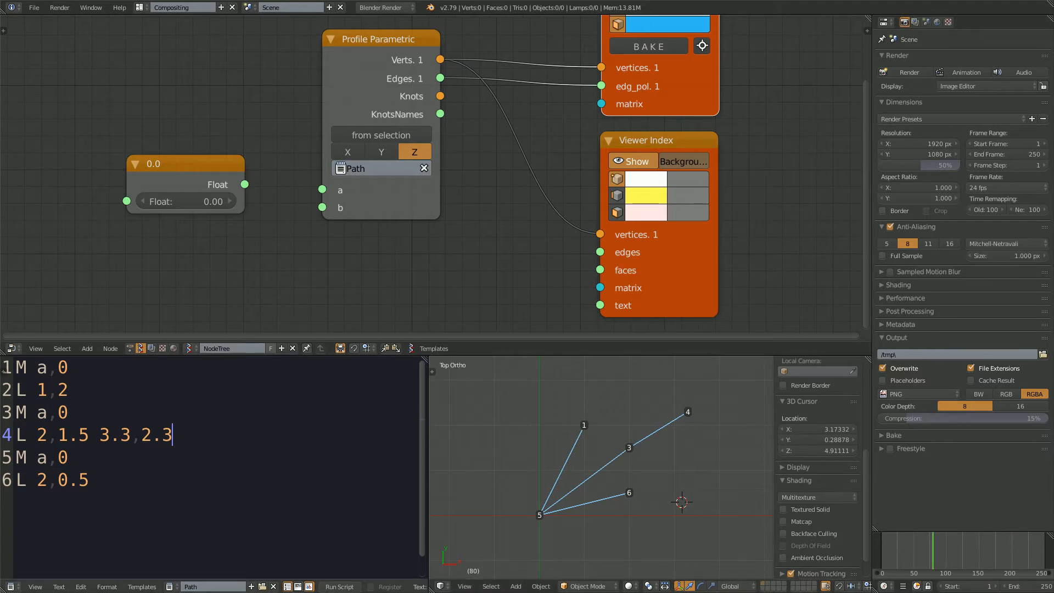
key(shift+Up)
key(shift+Up)
click(89, 480)
drag(173, 435, 14, 435)
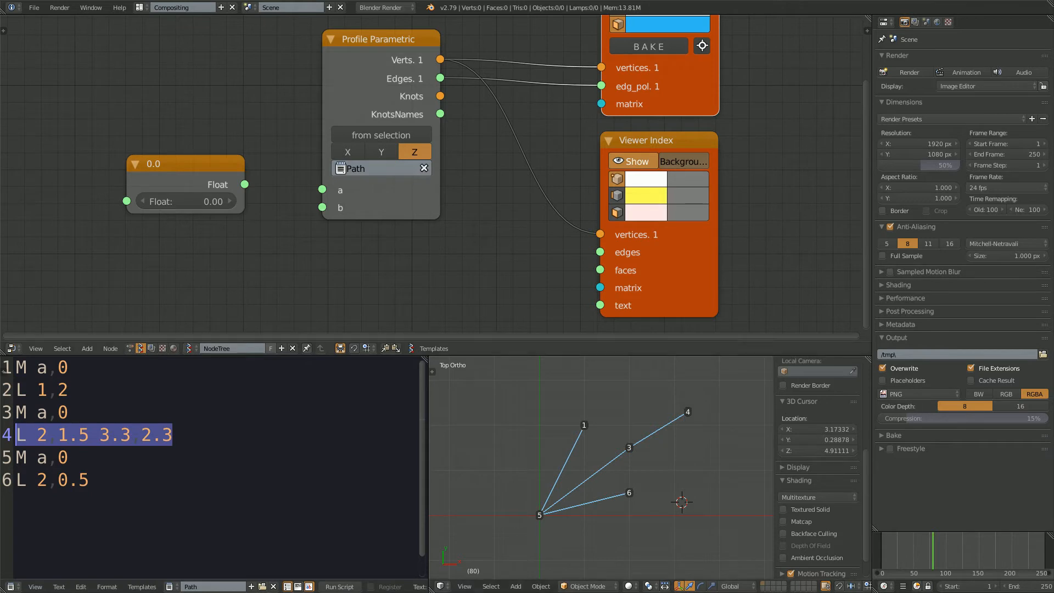
Step: Bake the profile from the Viewer Draw node into a mesh and move the baked object clear of the preview
scroll(602, 468, down, 2)
scroll(432, 176, down, 1)
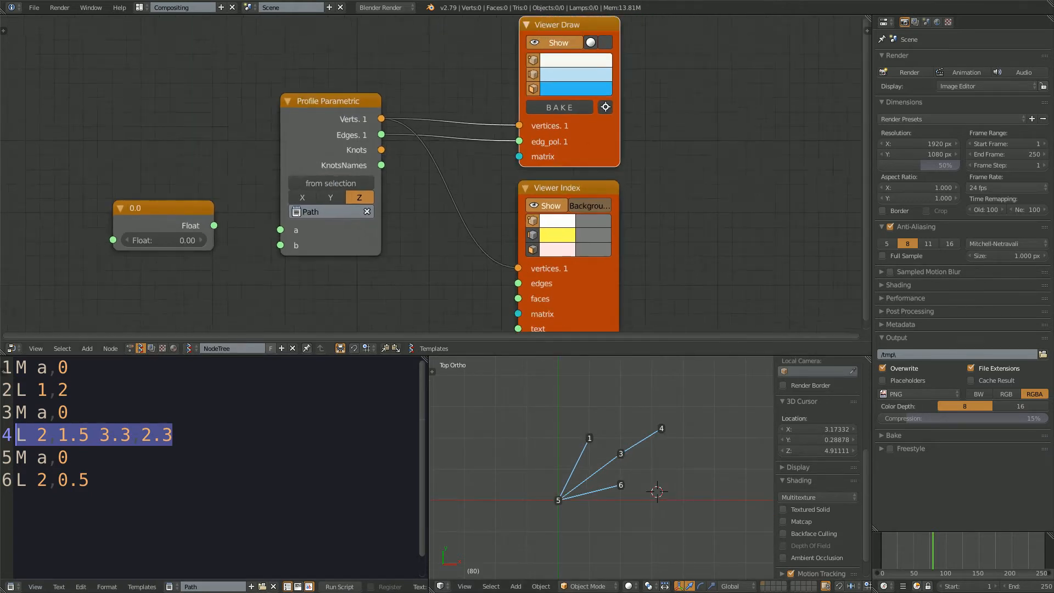
click(505, 78)
right_click(576, 485)
scroll(577, 484, down, 2)
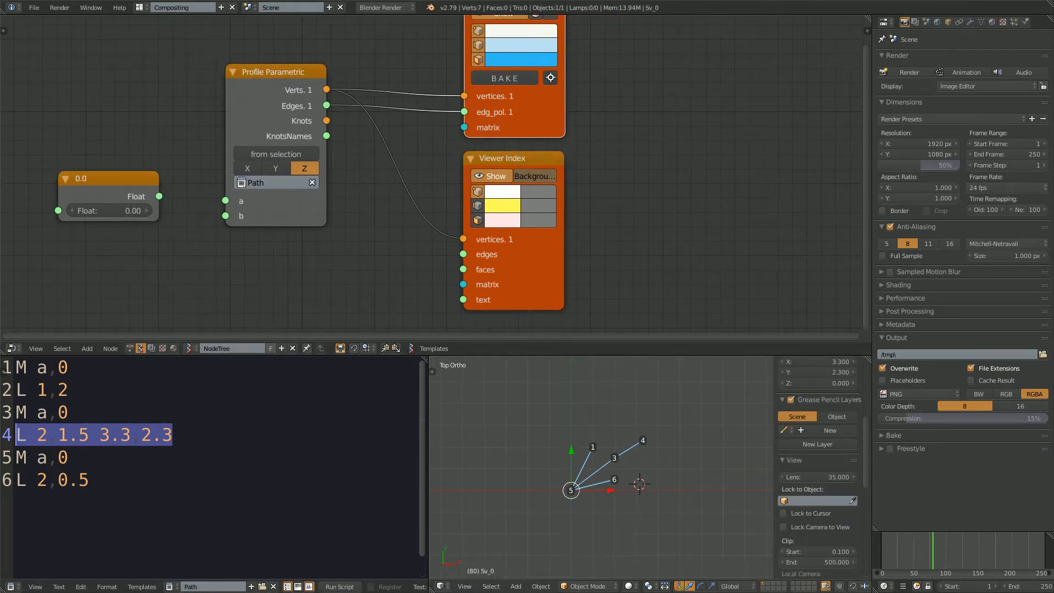
key(g)
click(685, 478)
shift+middle_drag(685, 478, 587, 481)
Step: Enter Edit Mode on the baked mesh and reposition the middle line's two outer vertices and the upper line's end vertex
scroll(588, 481, up, 2)
key(Tab)
right_click(636, 448)
key(g)
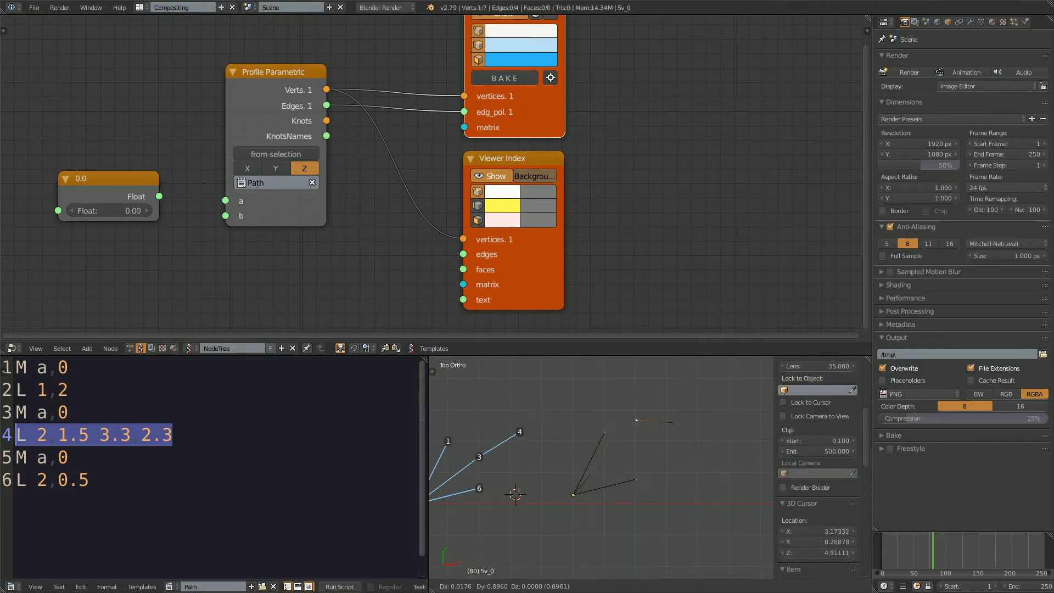
click(633, 452)
right_click(676, 423)
key(g)
click(680, 405)
right_click(604, 432)
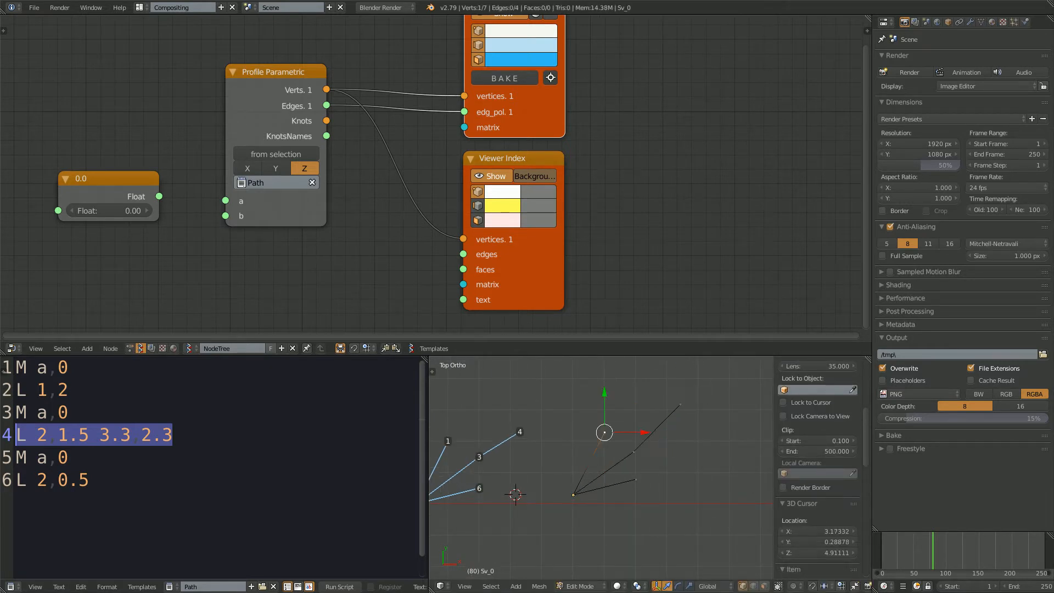
key(g)
click(602, 415)
Step: Pull the three coincident start vertices apart, move the lowest line's end vertex, and return to Object Mode
right_click(573, 495)
key(g)
click(557, 463)
right_click(574, 495)
key(g)
click(562, 472)
right_click(573, 496)
key(g)
click(566, 490)
right_click(635, 479)
key(g)
click(635, 487)
key(Tab)
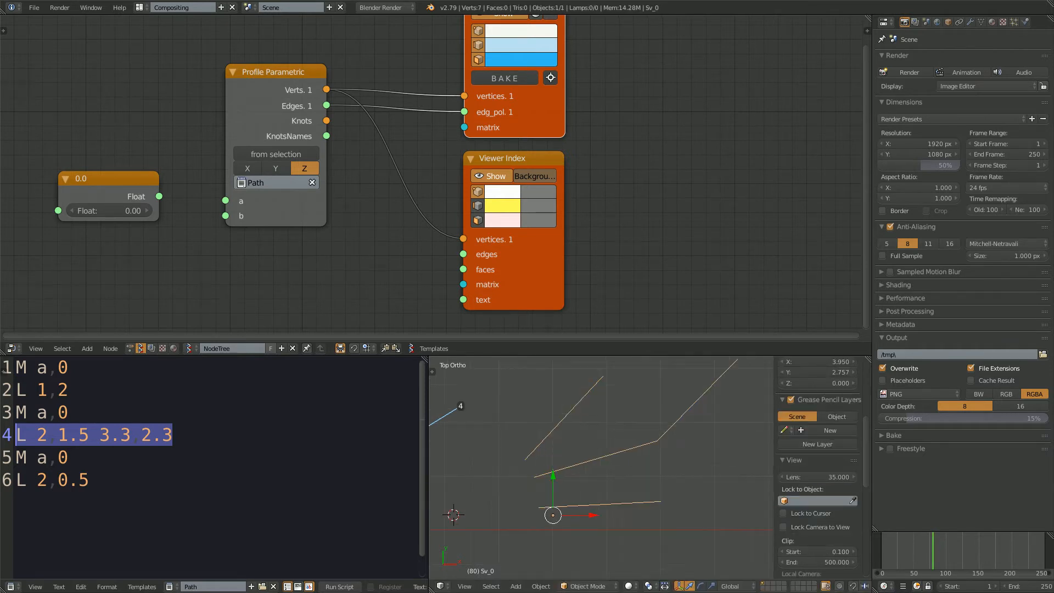
Step: Delete the baked mesh object and bring the profile preview back into view
scroll(636, 486, down, 1)
shift+middle_drag(636, 487, 712, 493)
key(x)
key(Return)
scroll(695, 494, up, 2)
Step: Save the Blender file, and save it again under the next incremented number of profile_parametric_demo_001.blend
key(End)
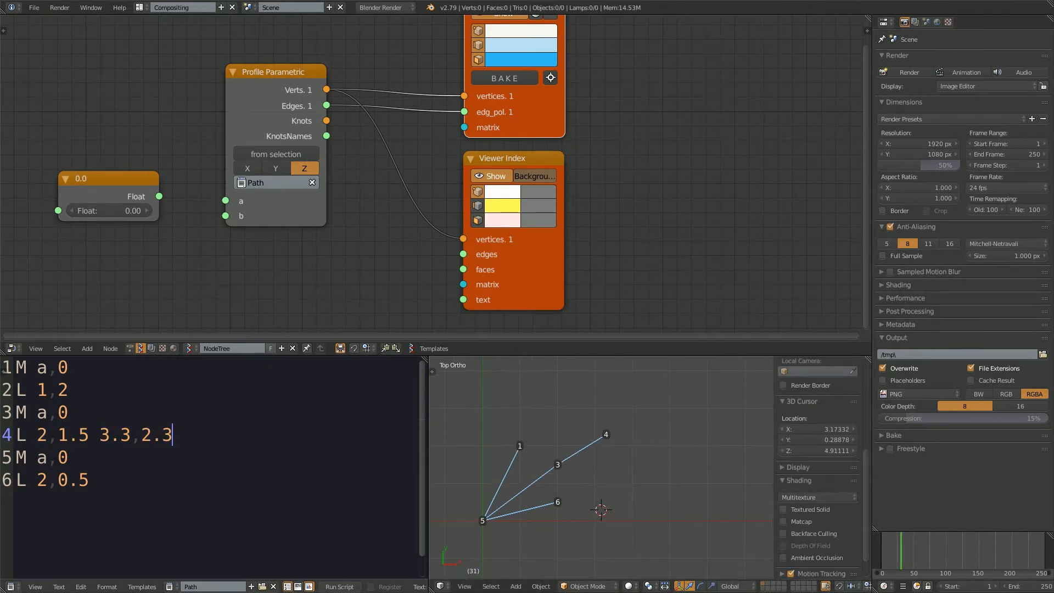
scroll(543, 421, up, 1)
shift+middle_drag(543, 421, 585, 418)
key(ctrl+s)
key(Return)
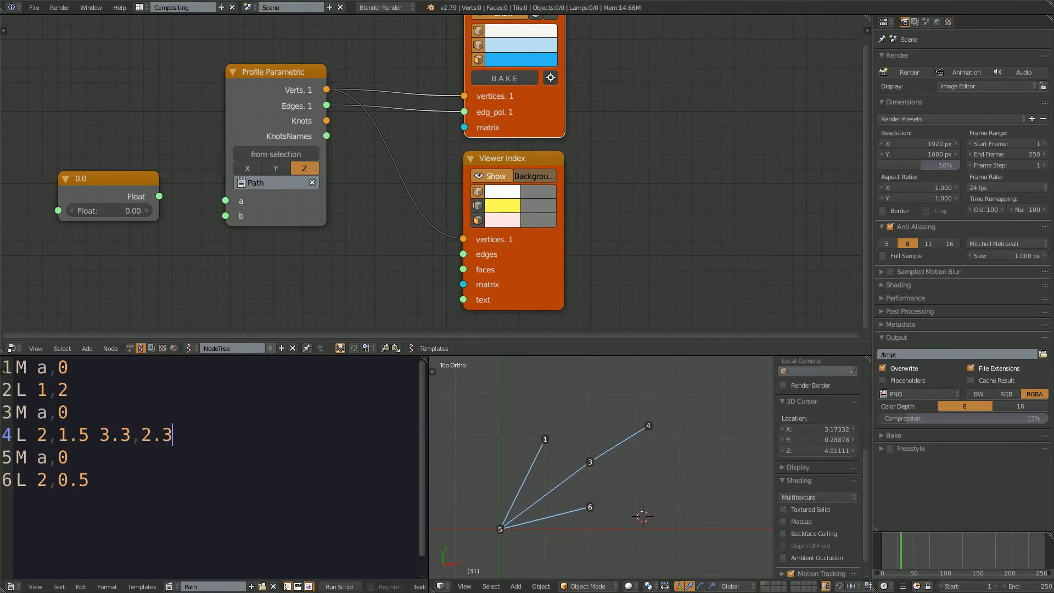
click(34, 8)
click(55, 102)
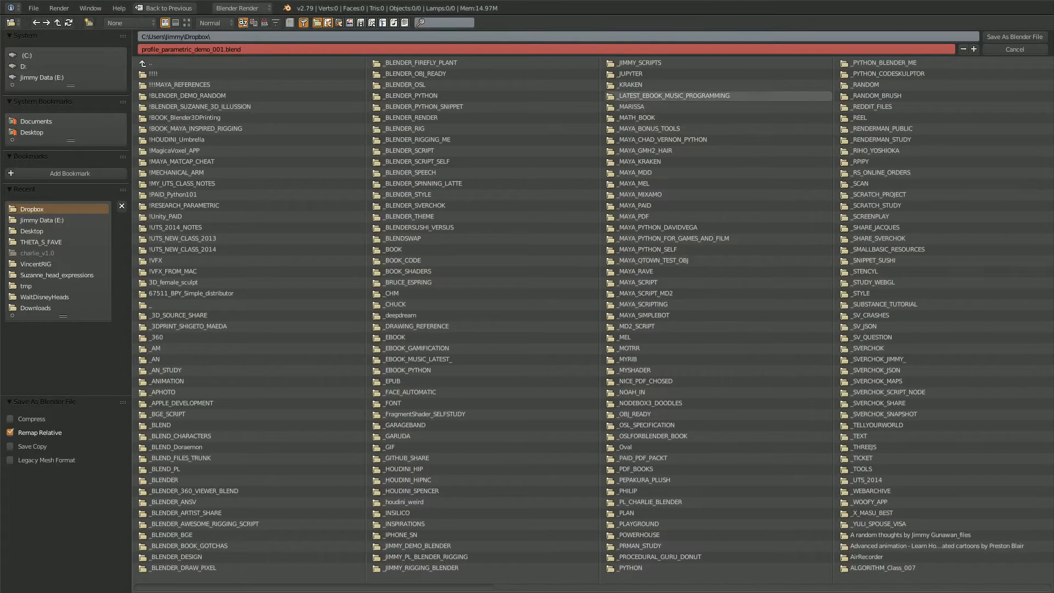
click(974, 50)
click(1011, 37)
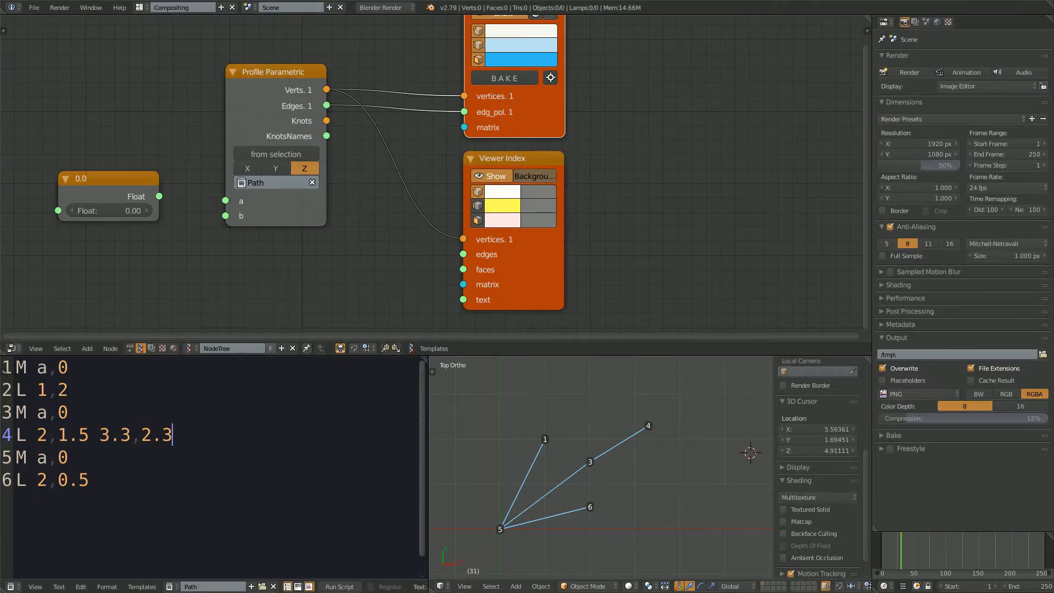
Step: Restart animation playback and delete every line of the Path text after L 1,2
key(alt+a)
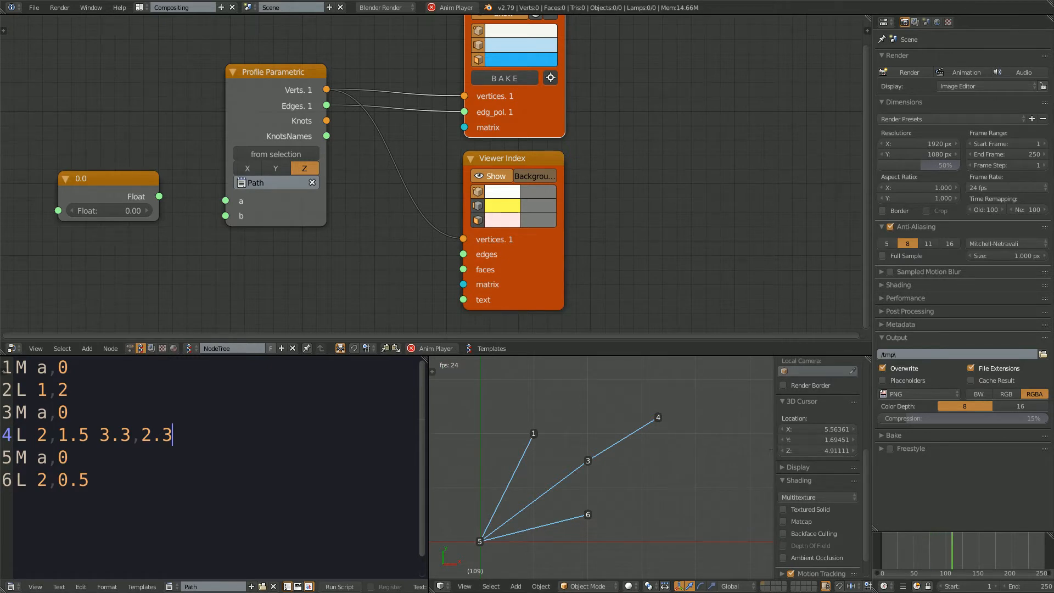
drag(68, 389, 89, 479)
key(BackSpace)
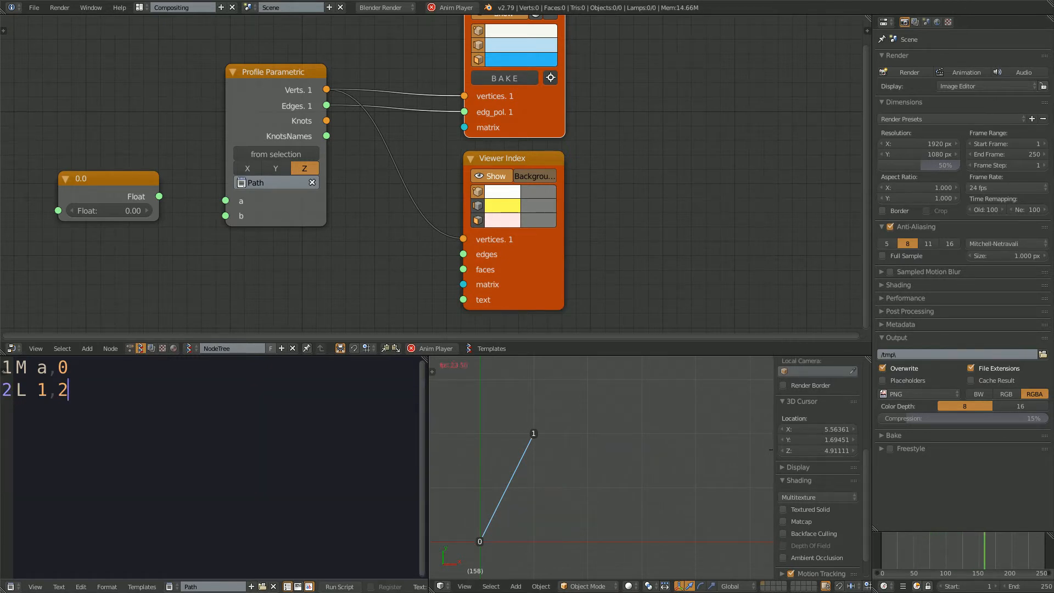
Step: Change the second line of the Path text to L 0,2, using the 3D cursor to check the point's position
click(482, 548)
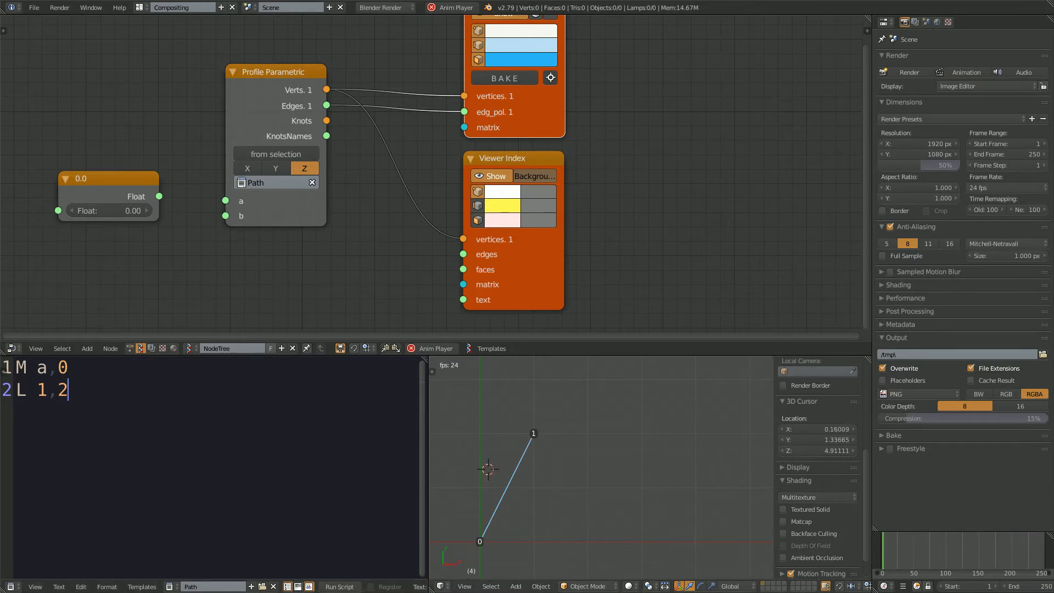
click(481, 432)
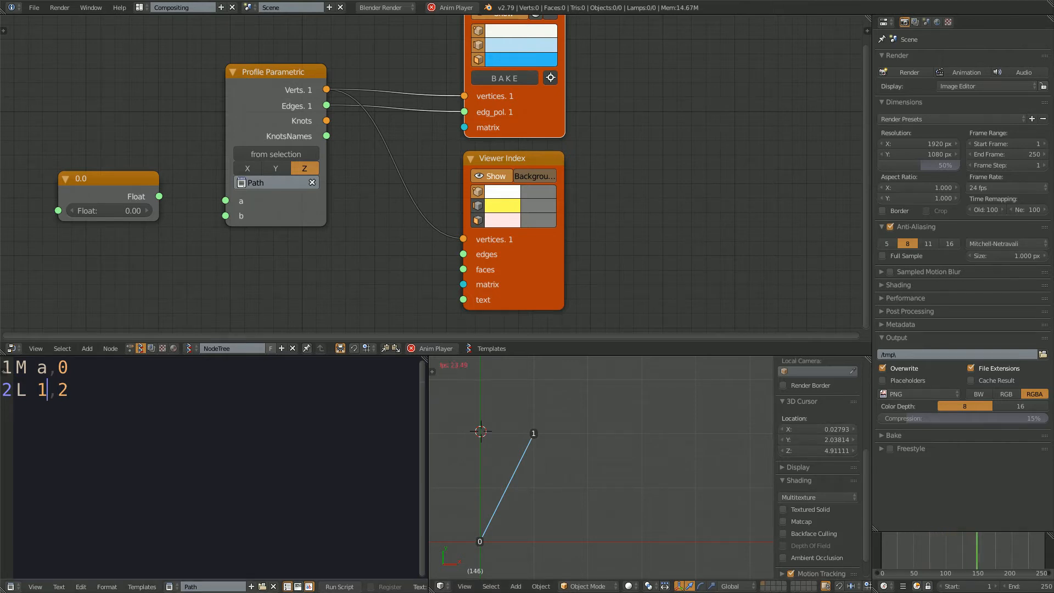
key(Left)
key(Left)
key(BackSpace)
text(0)
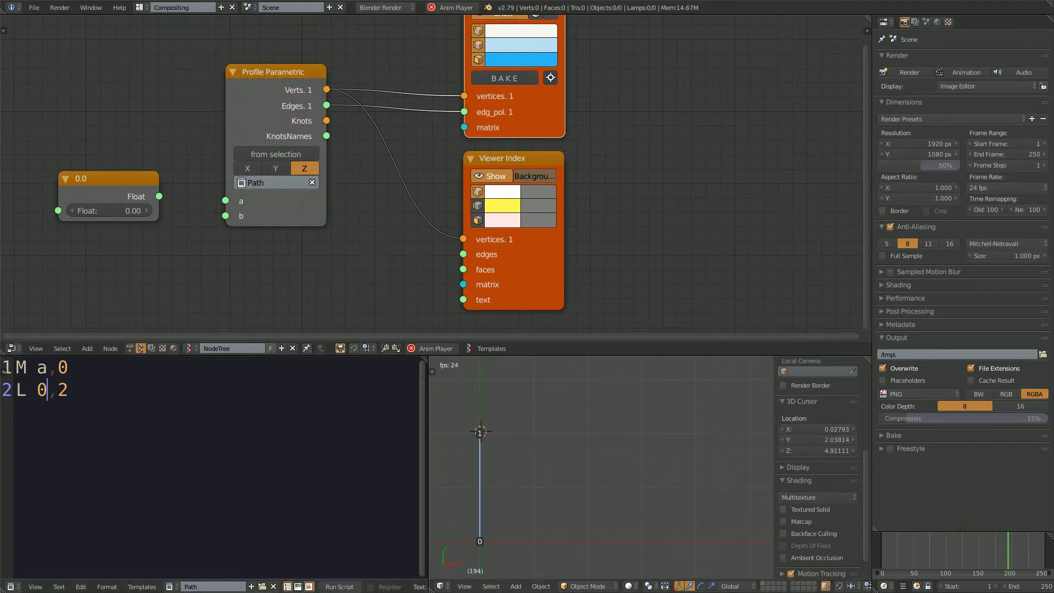
Step: Append the point 1,3 to the L 0,2 line of the Path text, using the 3D cursor as reference
click(555, 472)
click(532, 431)
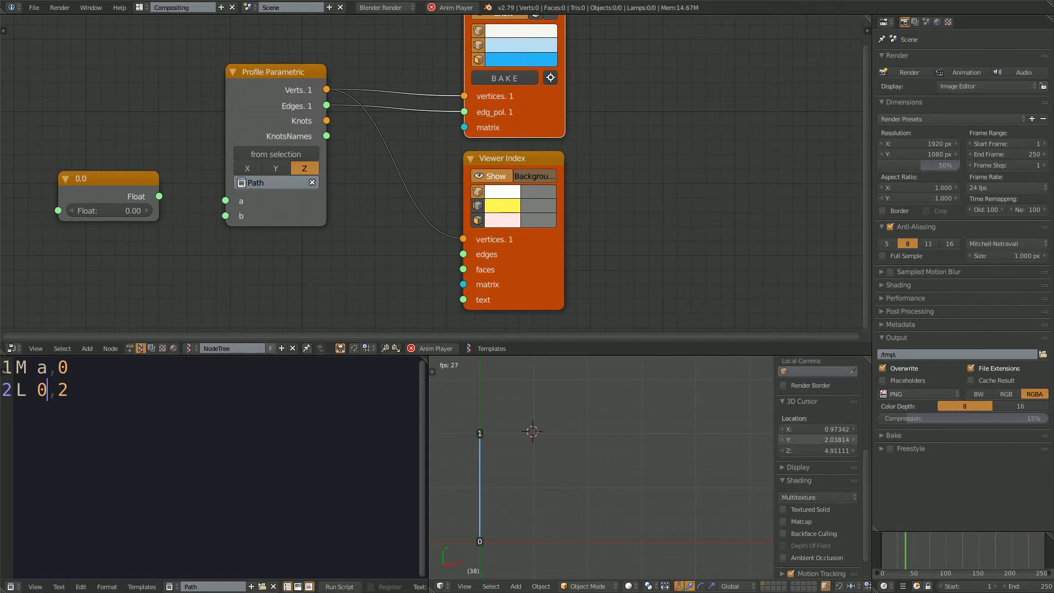
click(69, 390)
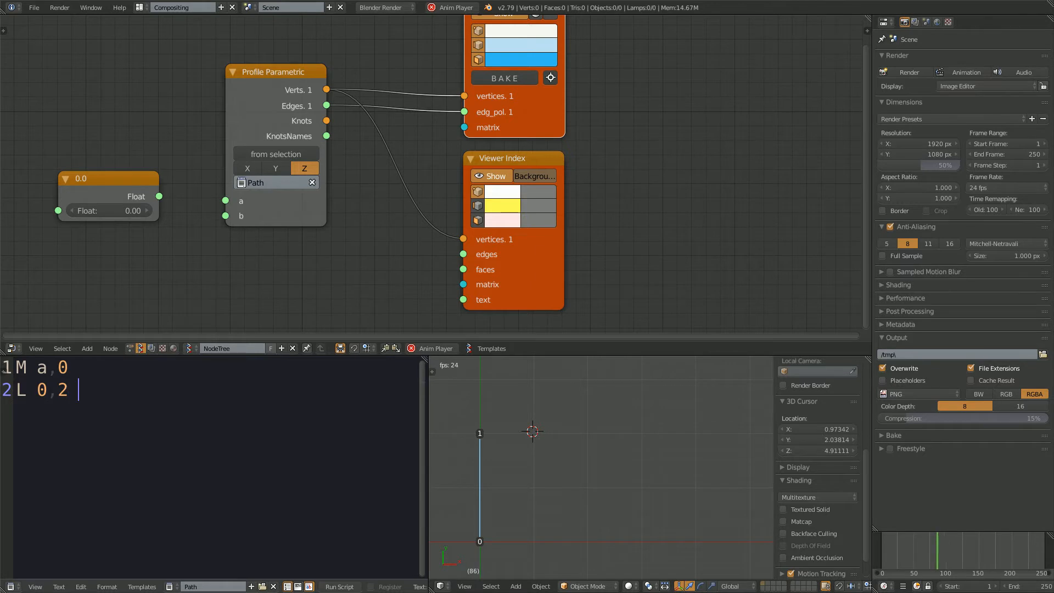
text(1,3)
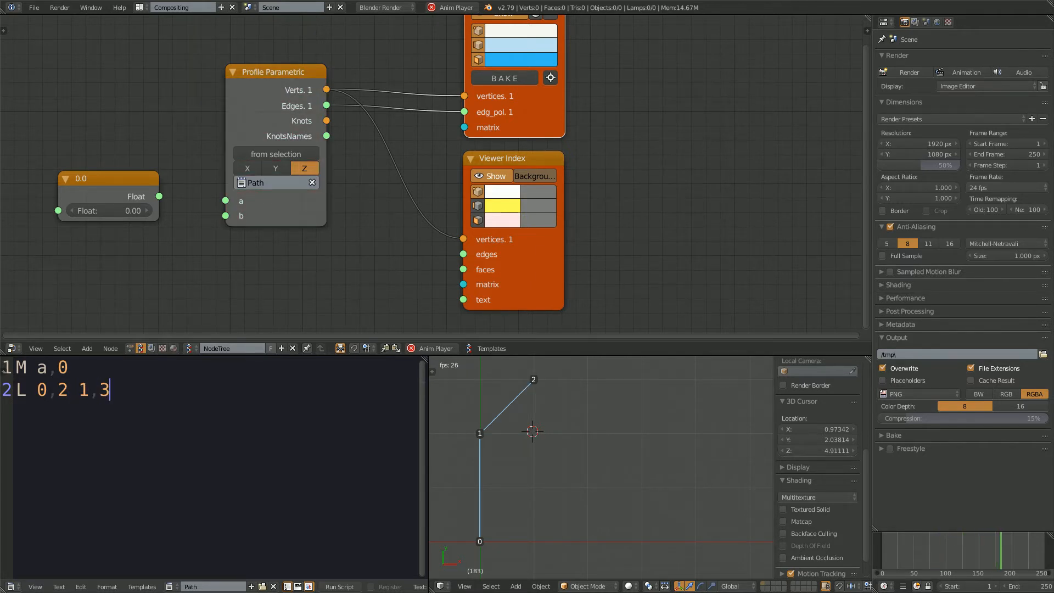
click(520, 379)
shift+middle_drag(520, 379, 524, 407)
Step: Append the point 2,2 to the L line of the Path text, using the 3D cursor to find its coordinates
click(588, 415)
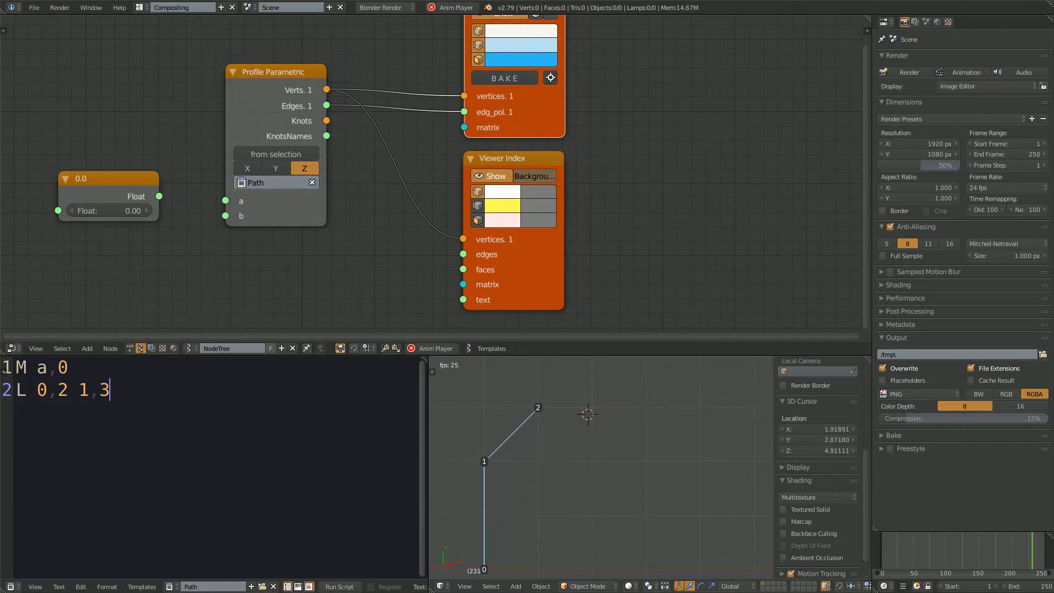
click(594, 457)
click(593, 465)
click(591, 457)
click(594, 459)
click(595, 458)
shift+middle_drag(596, 459, 607, 445)
click(608, 446)
click(605, 445)
click(604, 446)
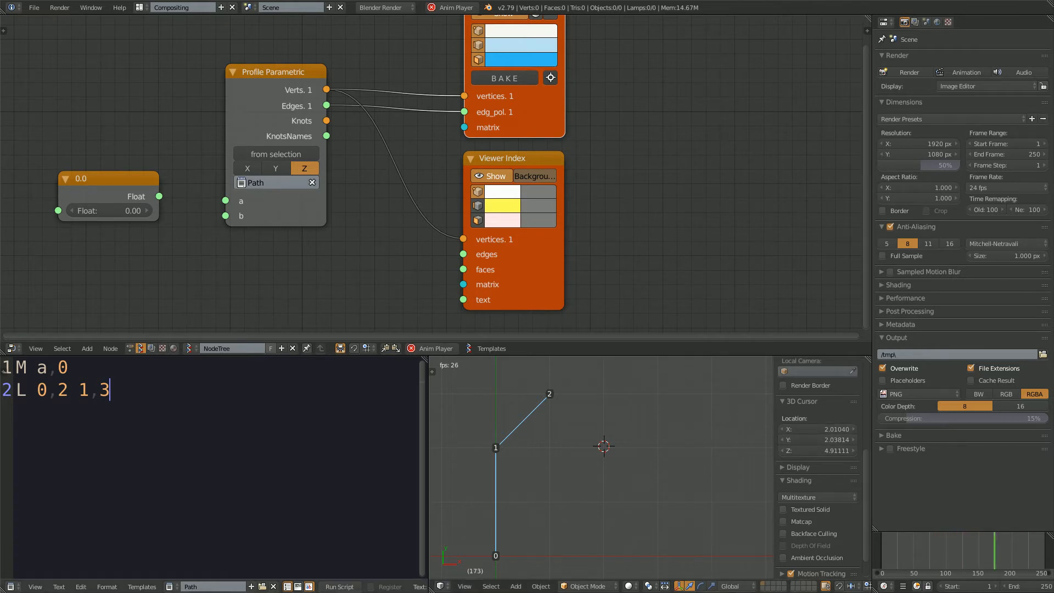
text(2,)
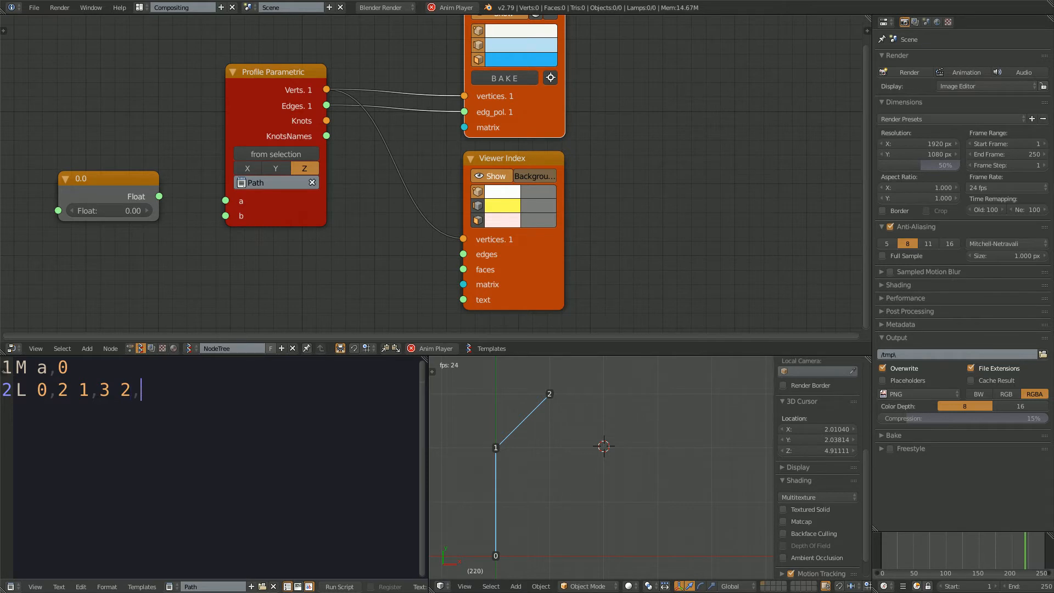
text(2)
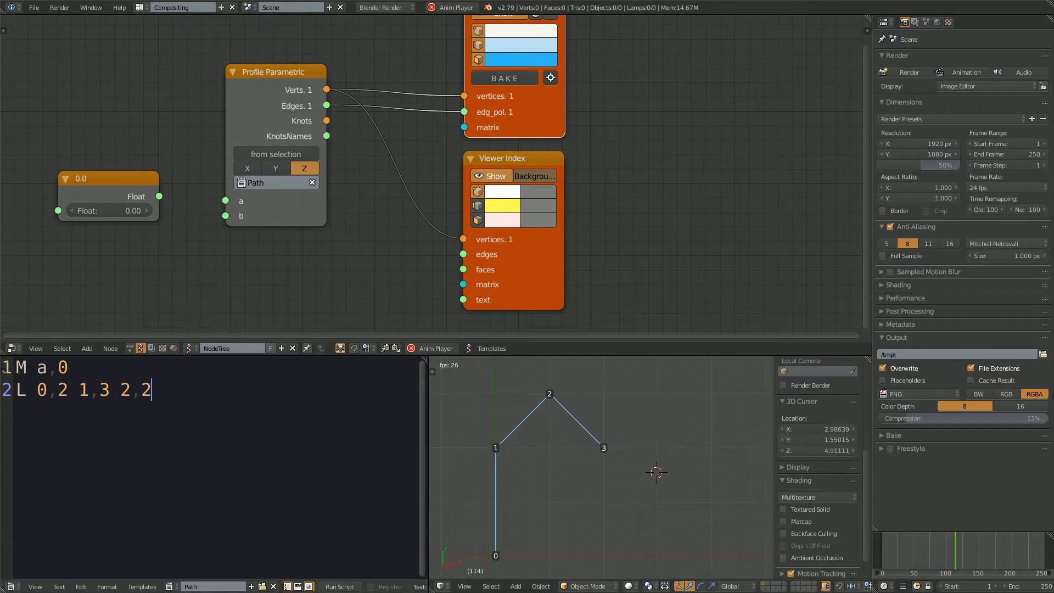
Step: Link the Float node's output to input a of the Profile Parametric node and set the Float value to about 0.15
drag(68, 367, 16, 368)
click(545, 455)
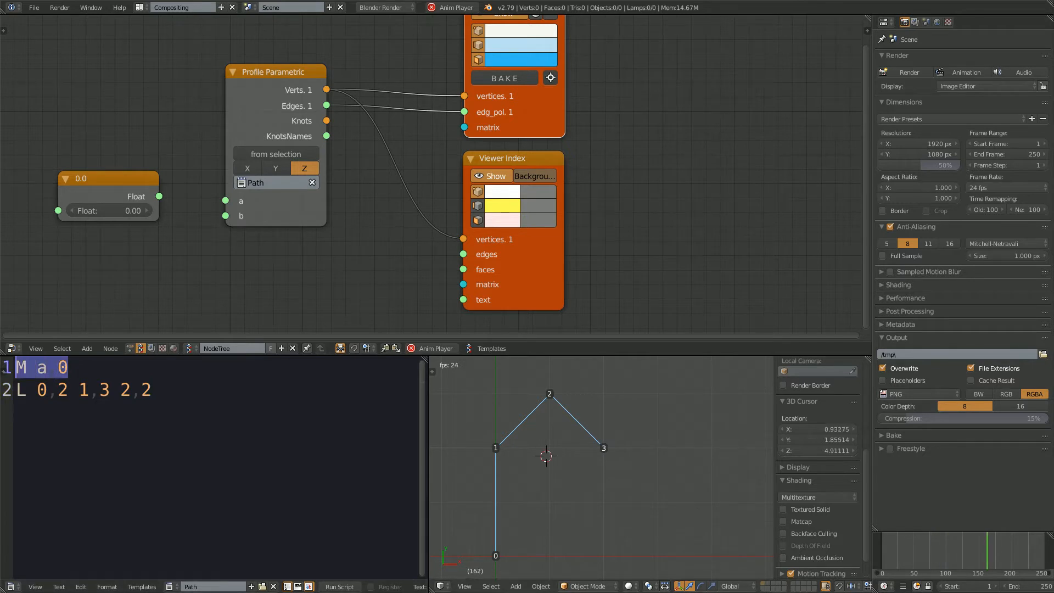
key(alt+a)
click(666, 515)
key(alt+a)
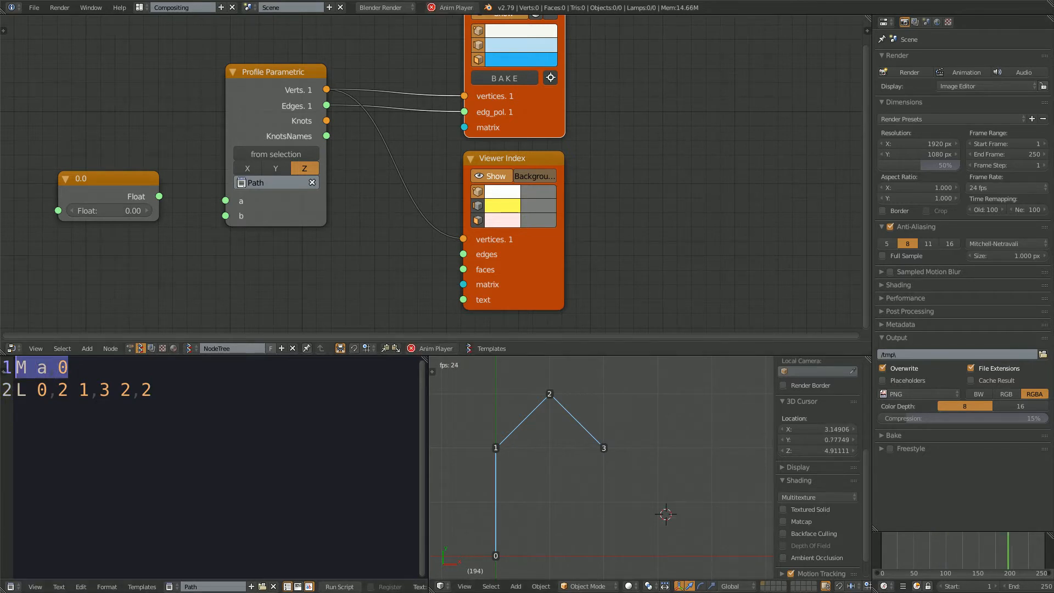
drag(159, 196, 225, 200)
mouse_move(110, 211)
mouse_down()
mouse_move(159, 211)
mouse_move(104, 211)
mouse_move(156, 211)
mouse_move(114, 211)
mouse_up()
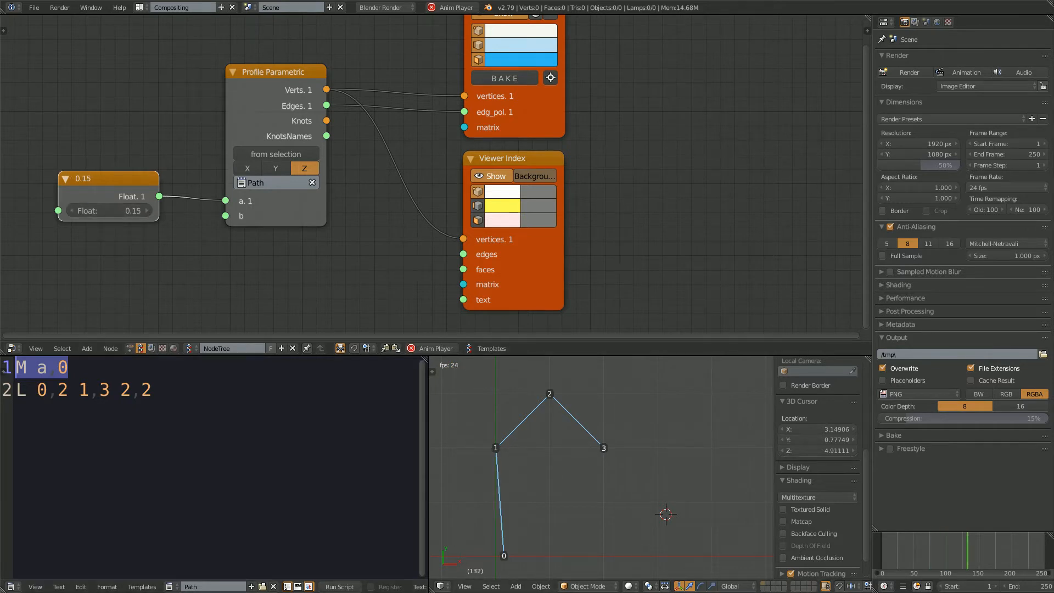
Step: Replace the 0 in the first point of the L line with the variable a, giving L a,2 1,3 2,2
click(485, 447)
click(38, 390)
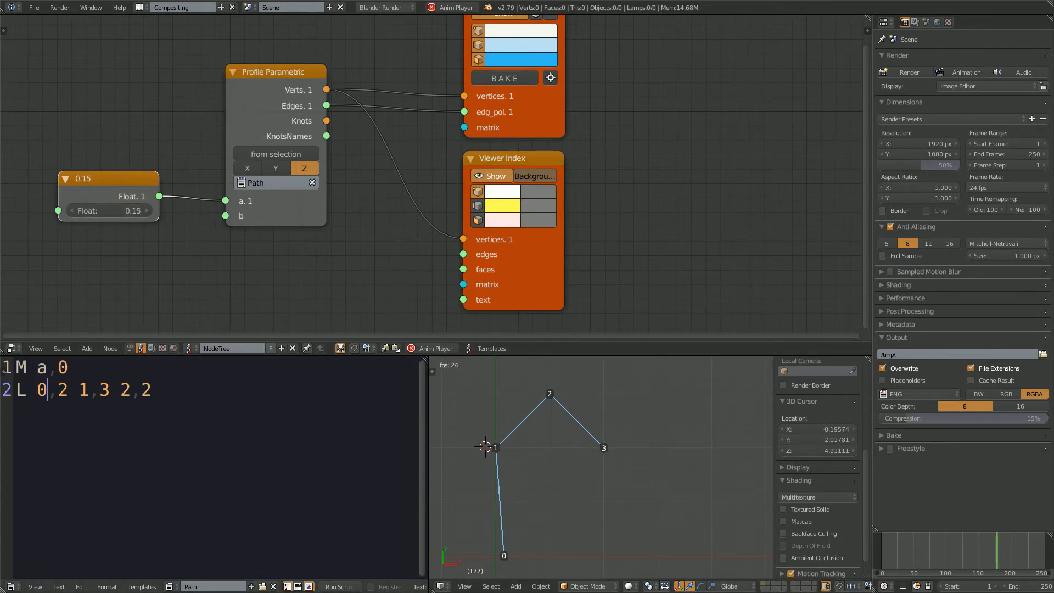
key(ctrl+z)
key(ctrl+z)
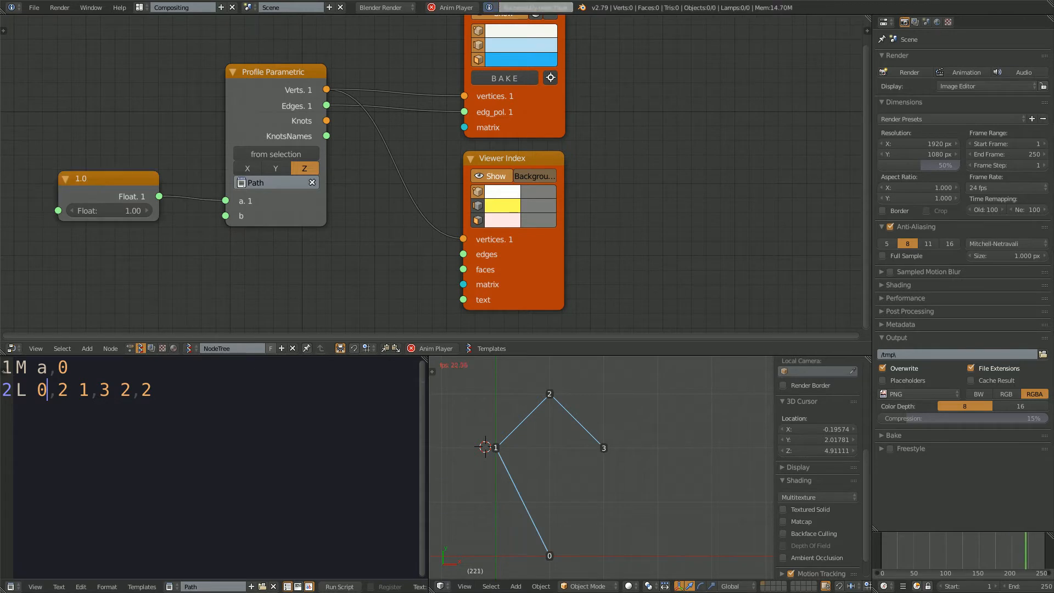
key(BackSpace)
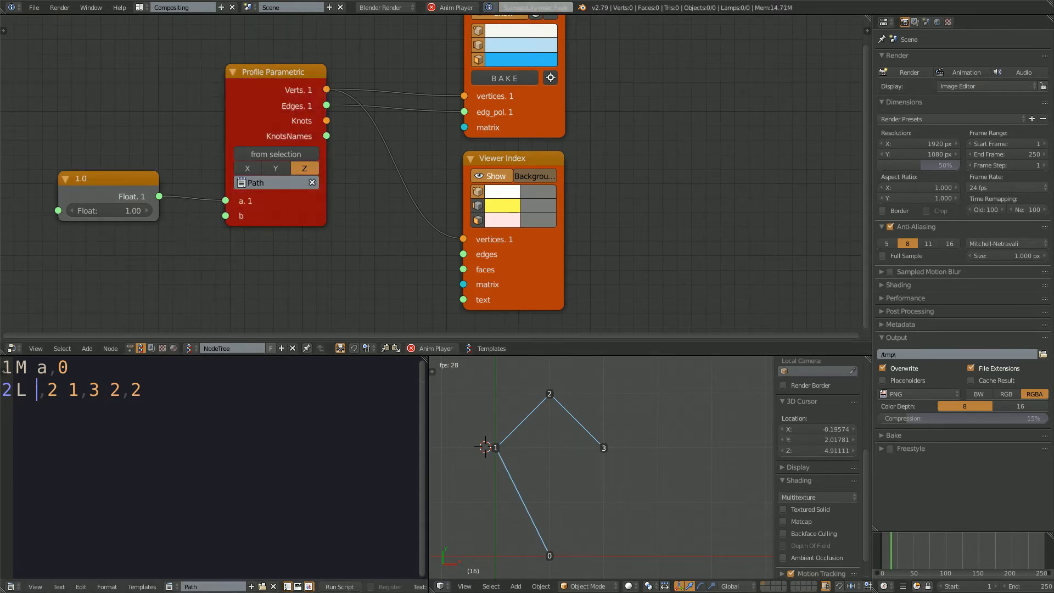
text(a)
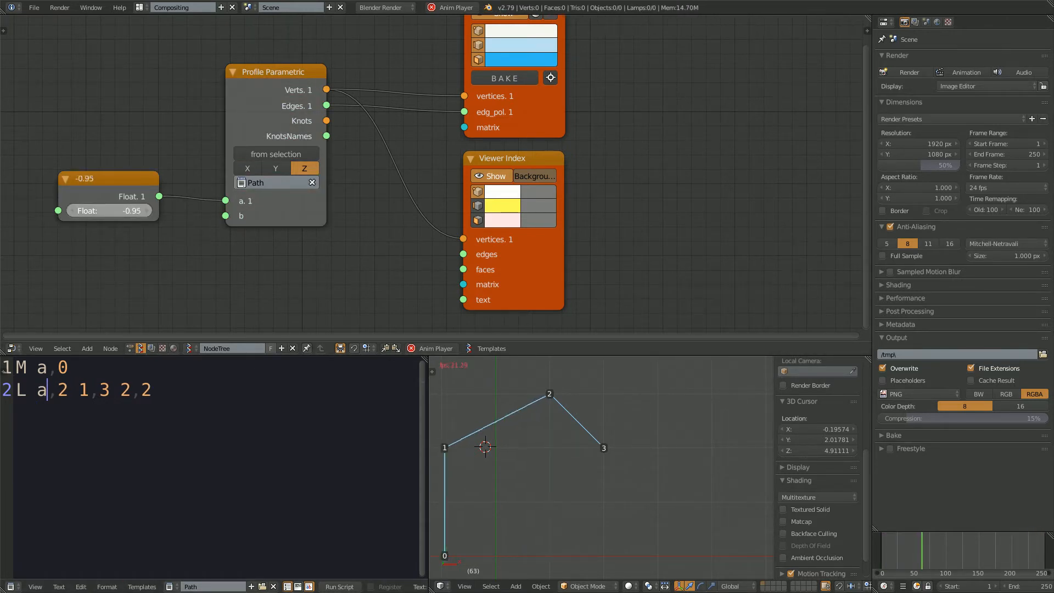
Step: Set the Float value to about -0.08 to shift points 0 and 1 together, and restart animation playback
click(507, 398)
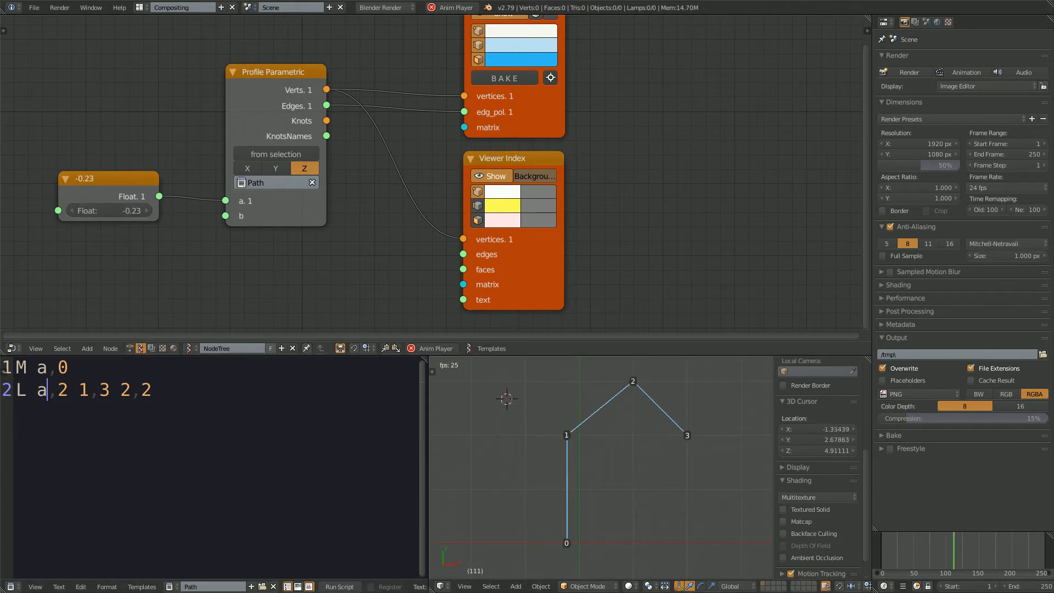
mouse_move(110, 211)
mouse_down()
mouse_move(60, 211)
mouse_move(120, 211)
mouse_up()
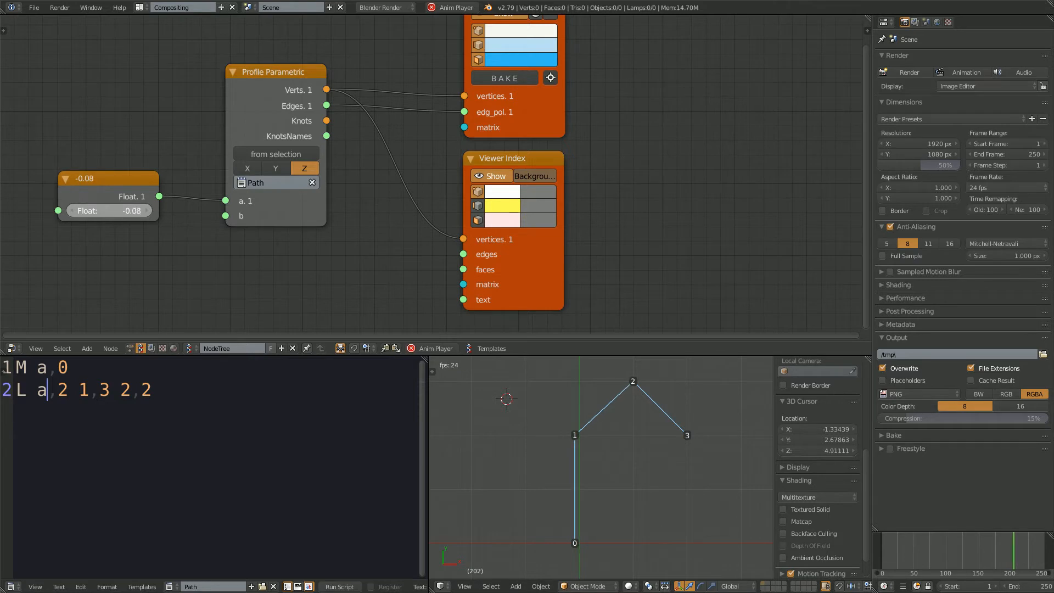
key(Escape)
shift+middle_drag(515, 442, 445, 448)
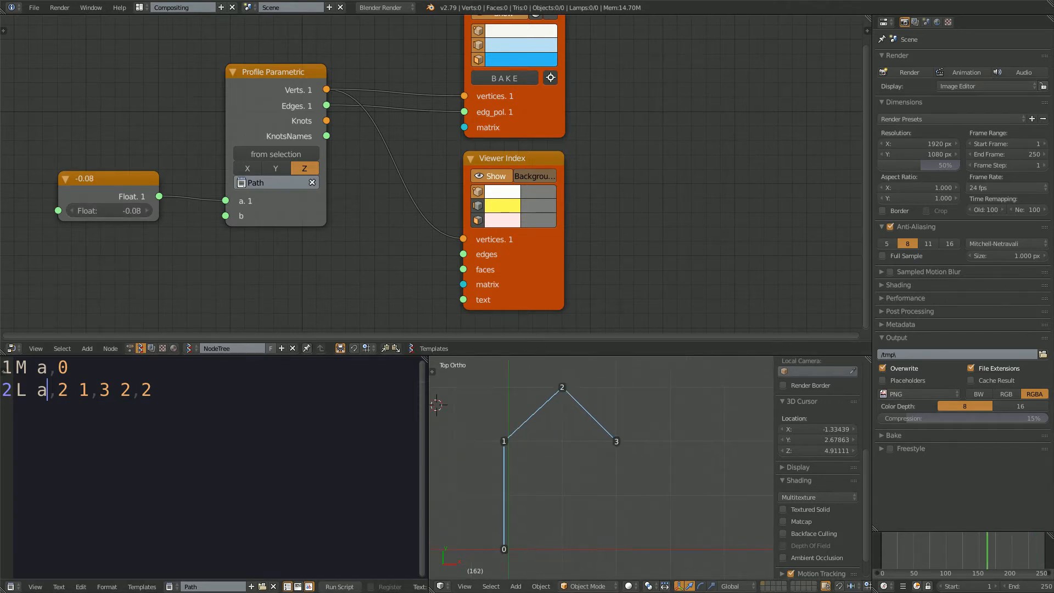
click(445, 448)
click(450, 464)
key(alt+a)
click(711, 465)
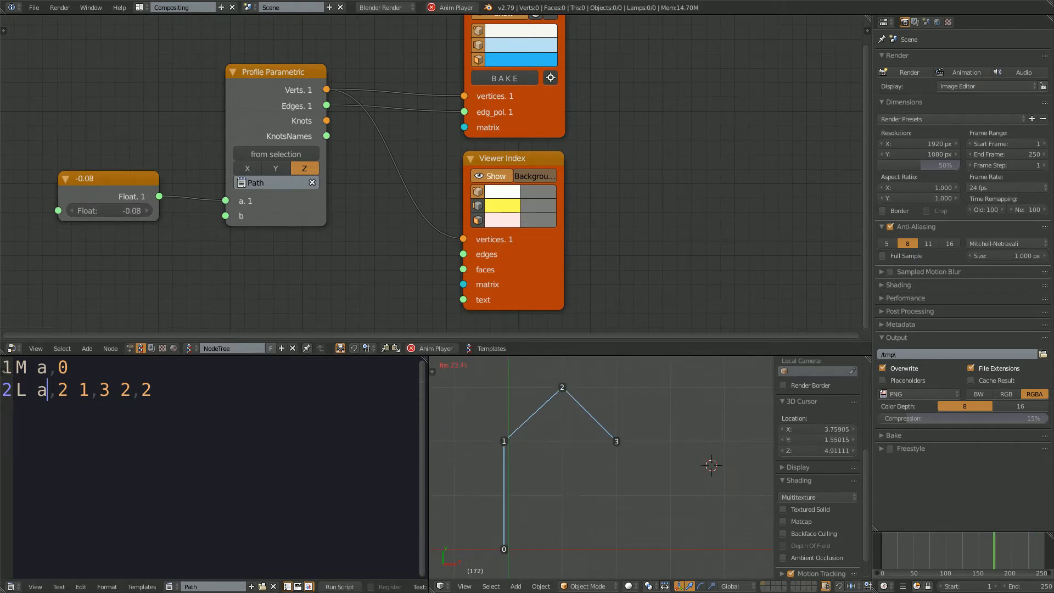
Step: Add a third line X to the Path text to close the profile
click(152, 391)
key(Return)
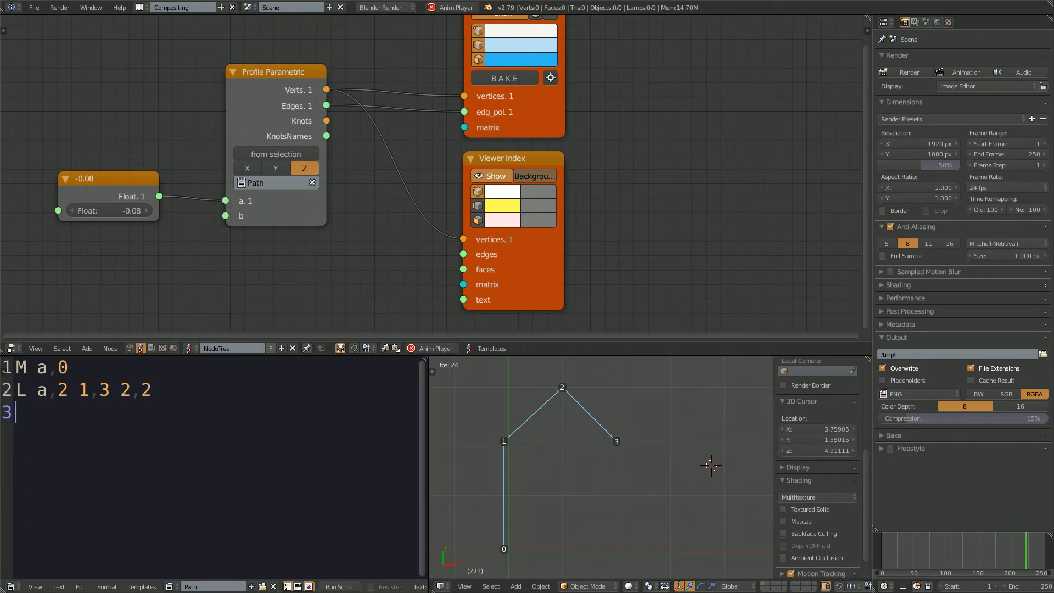
text(X)
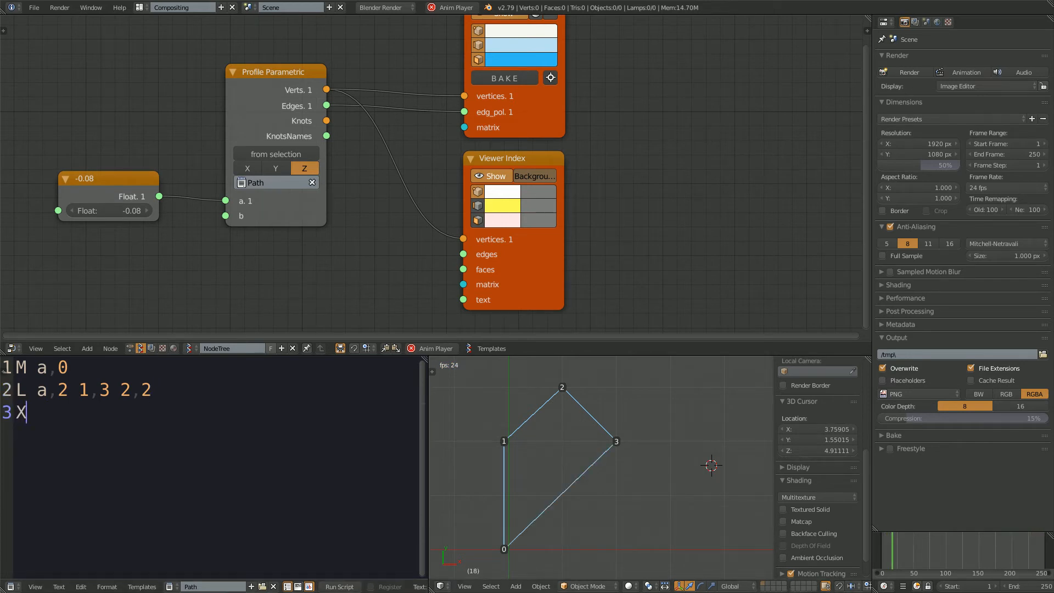
Step: Stop animation playback, bake the closed profile to a mesh object, and delete the baked object
key(Escape)
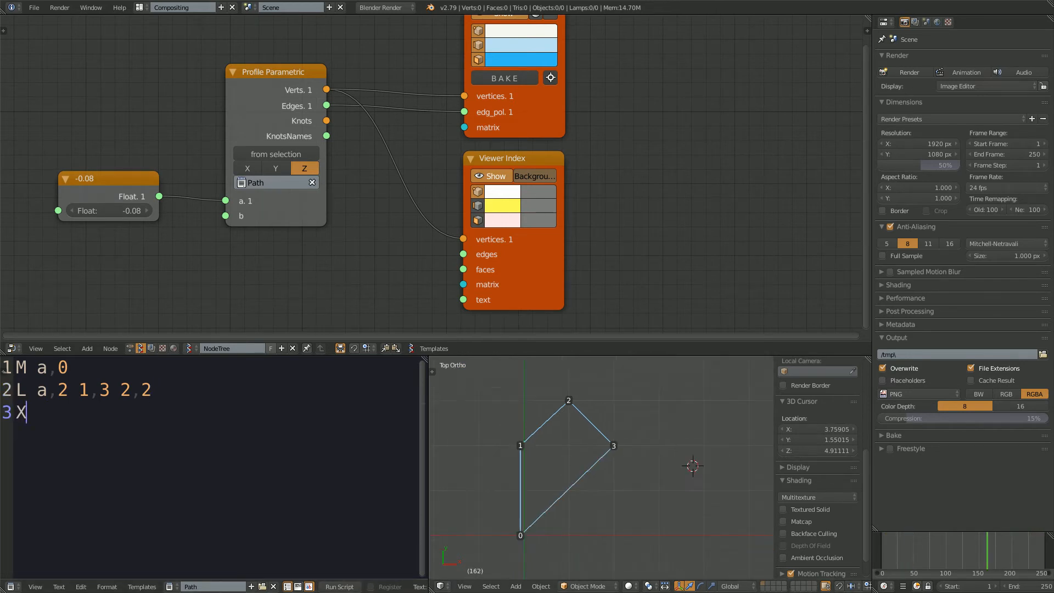
click(660, 485)
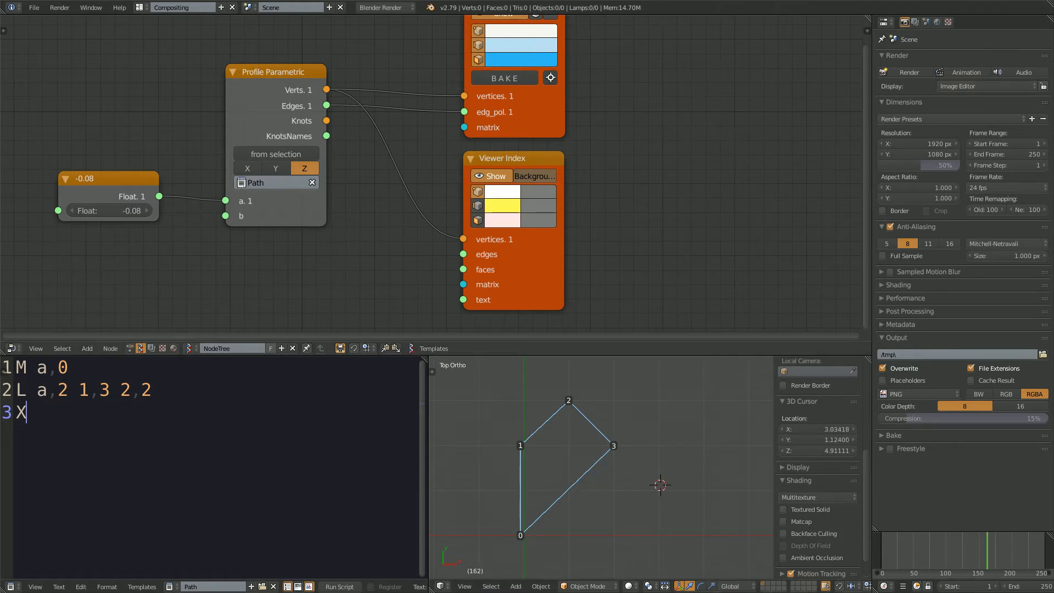
click(505, 78)
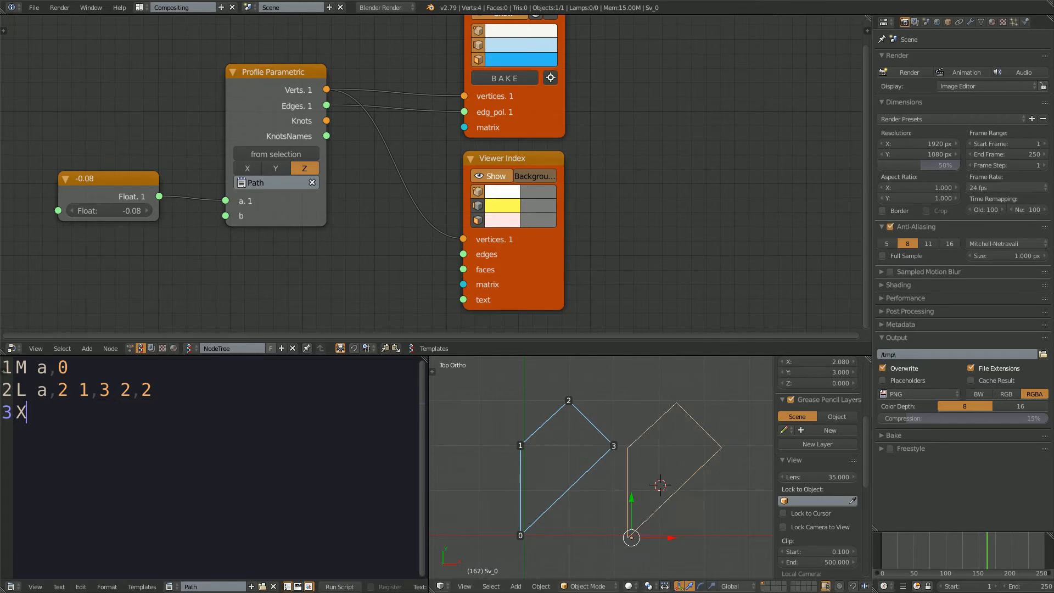
key(x)
click(700, 476)
click(701, 461)
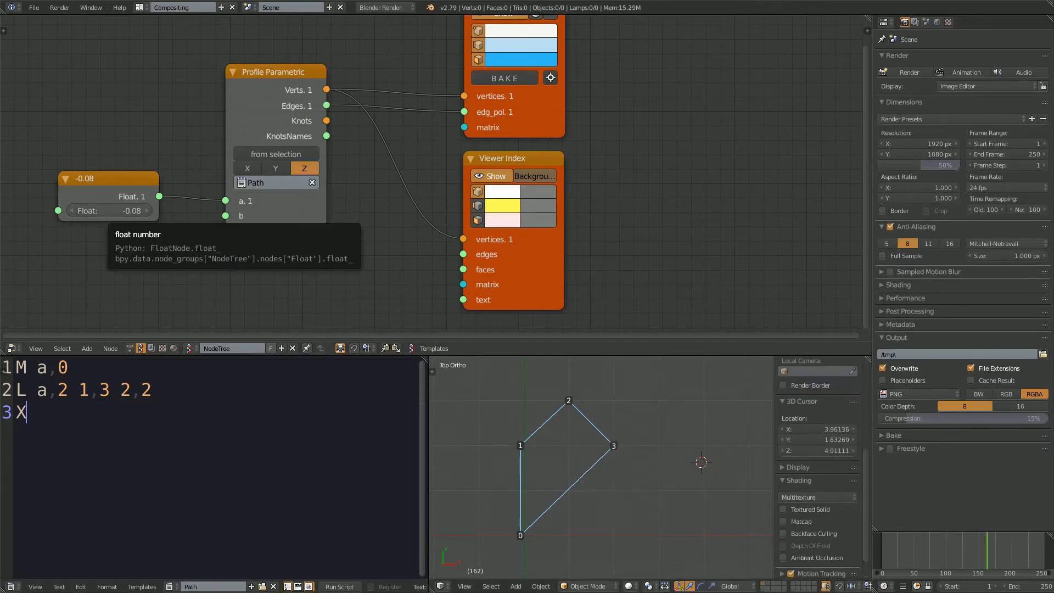
Step: Switch to the Profile Parametric Node documentation in the browser and review the MoveTo, LineTo, CurveTo and ArcTo commands
key(alt+Tab)
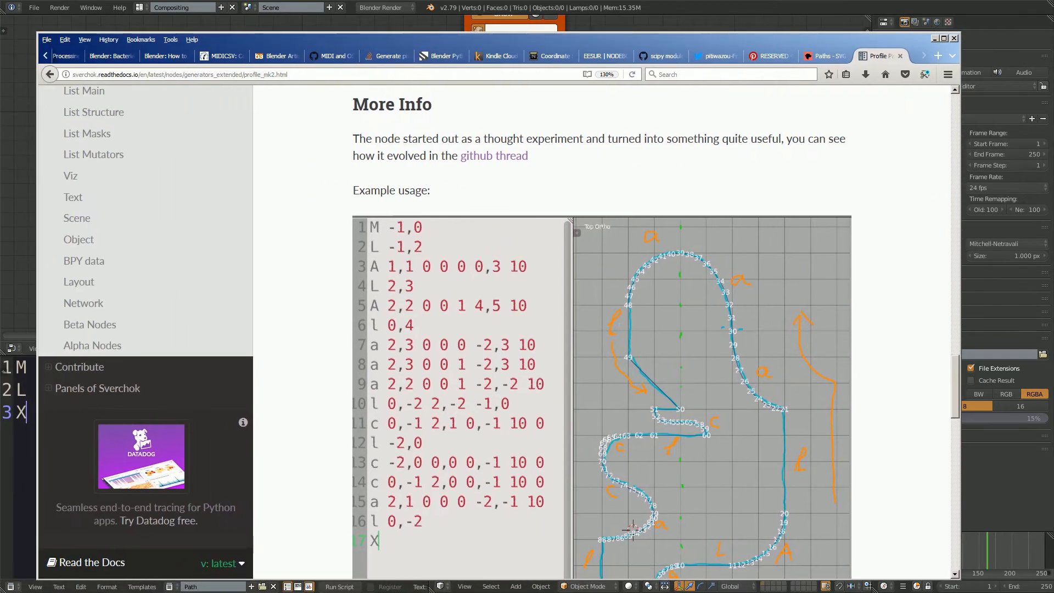
scroll(601, 332, up, 20)
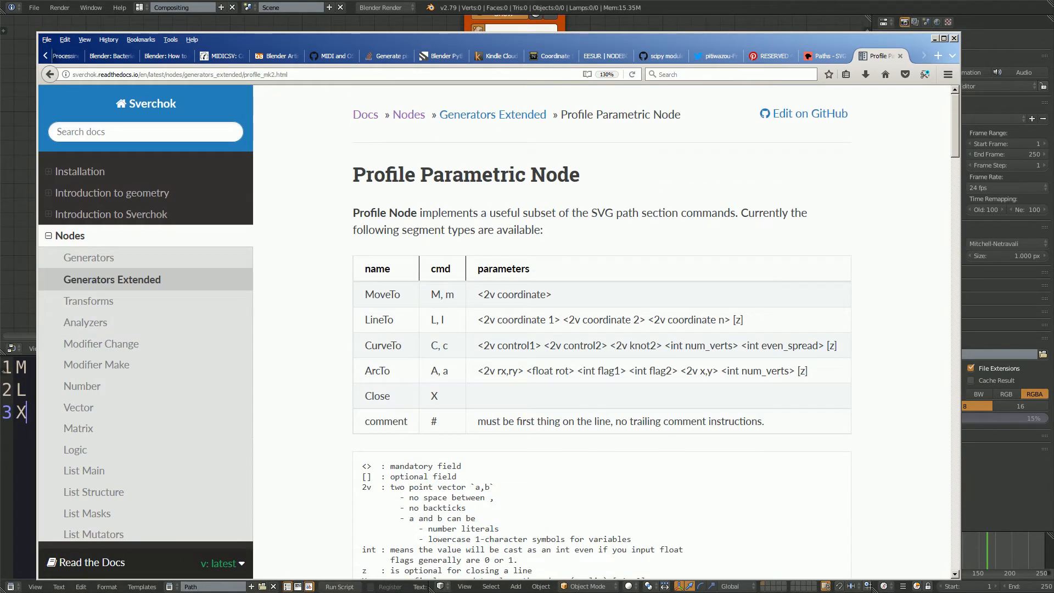
double_click(382, 295)
double_click(378, 320)
double_click(383, 345)
double_click(377, 372)
double_click(383, 345)
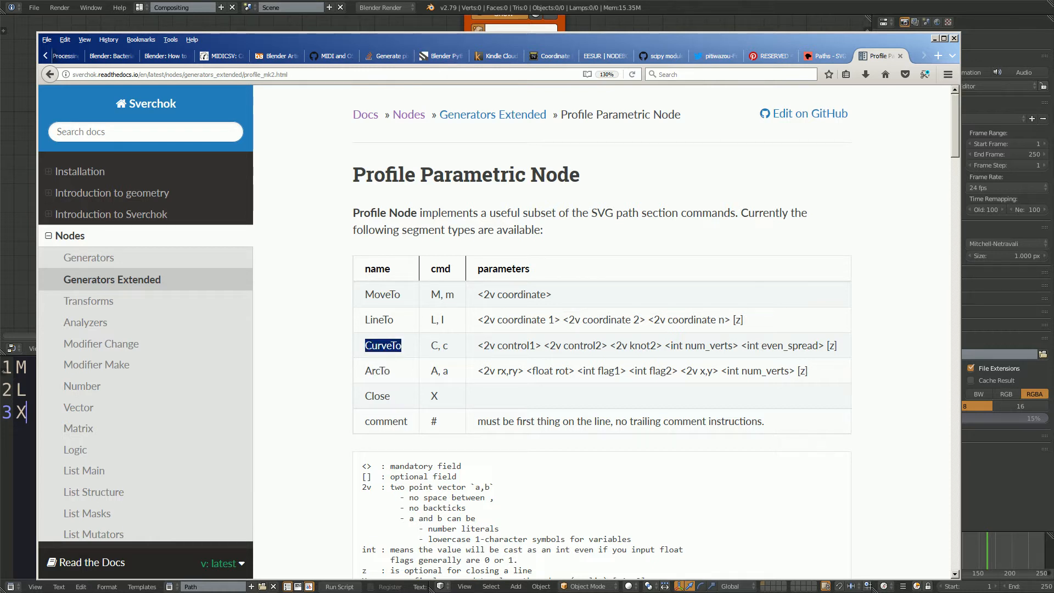
Step: Examine the CurveTo command's parameter list in the documentation, from control1 through even_spread and the optional z
drag(439, 40, 370, 34)
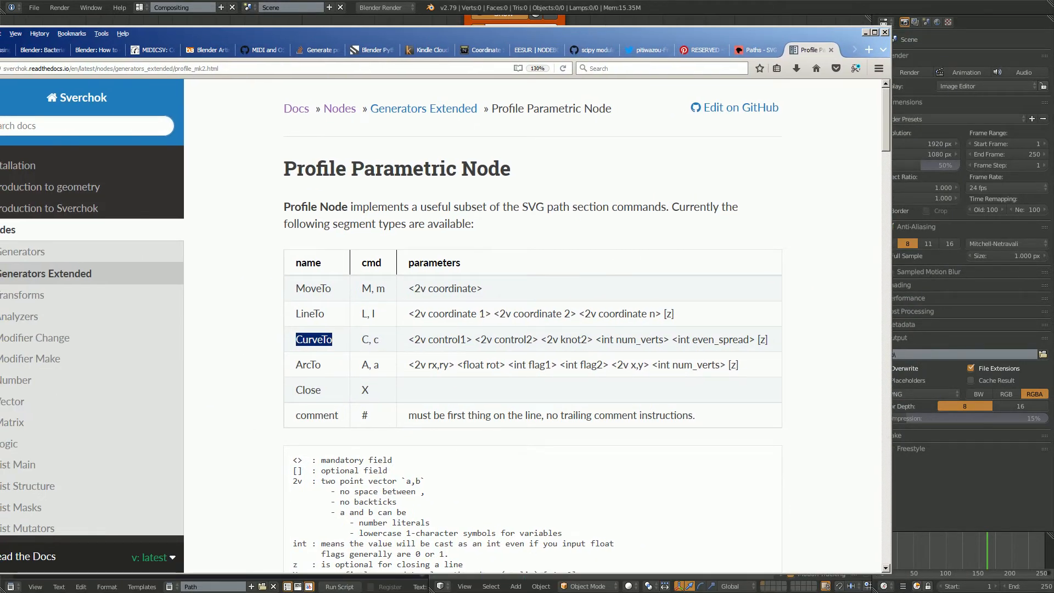
drag(409, 339, 486, 339)
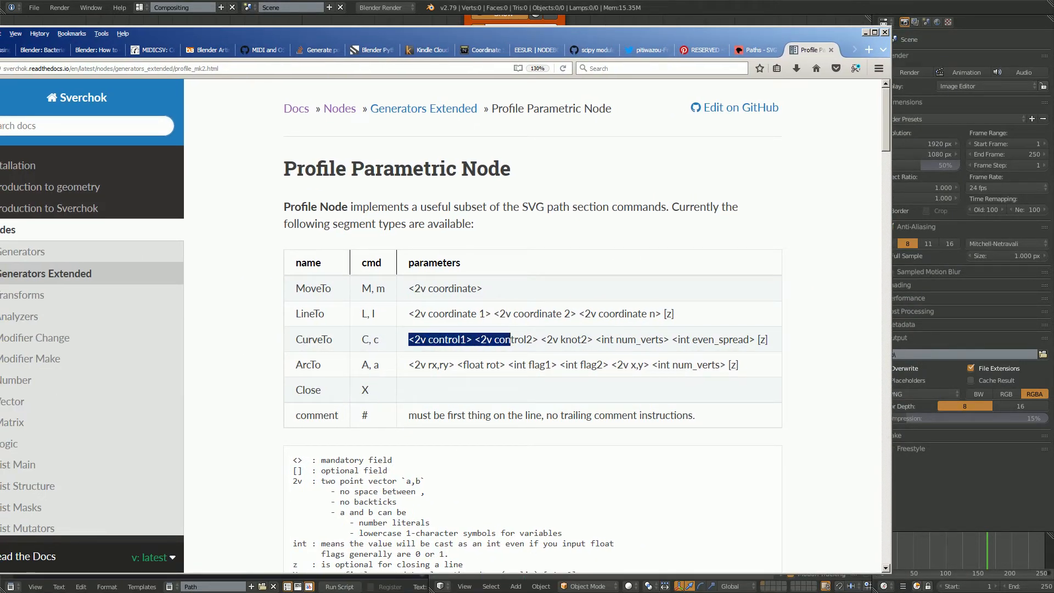
click(514, 339)
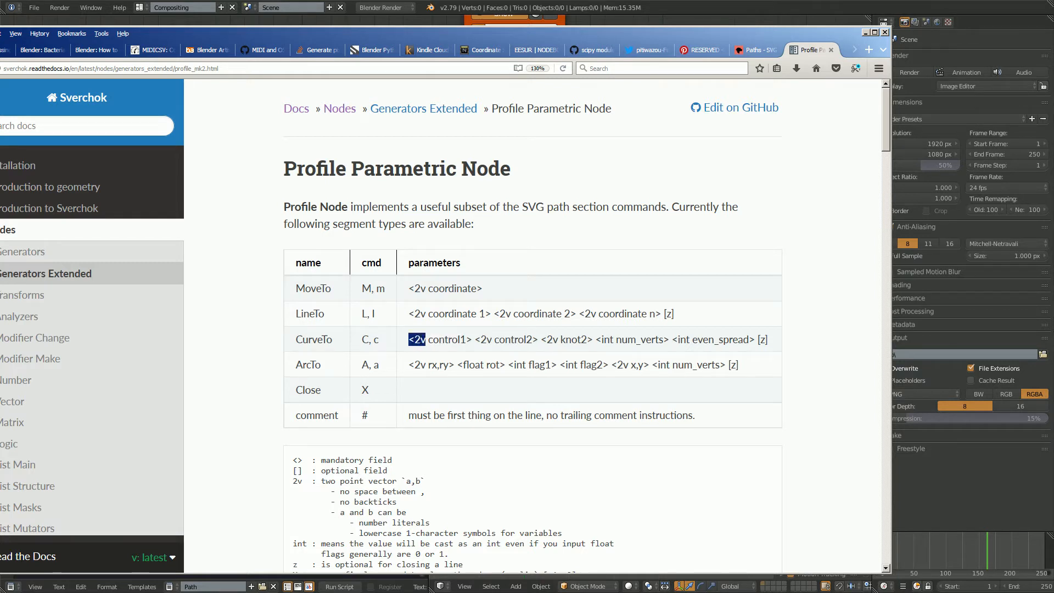
drag(425, 339, 769, 339)
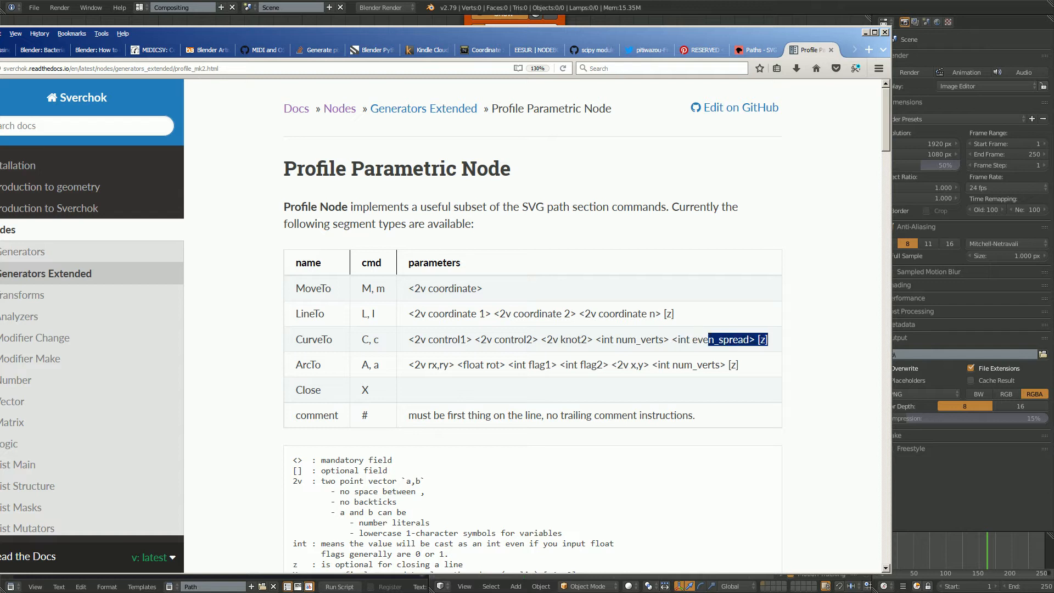
drag(680, 339, 746, 339)
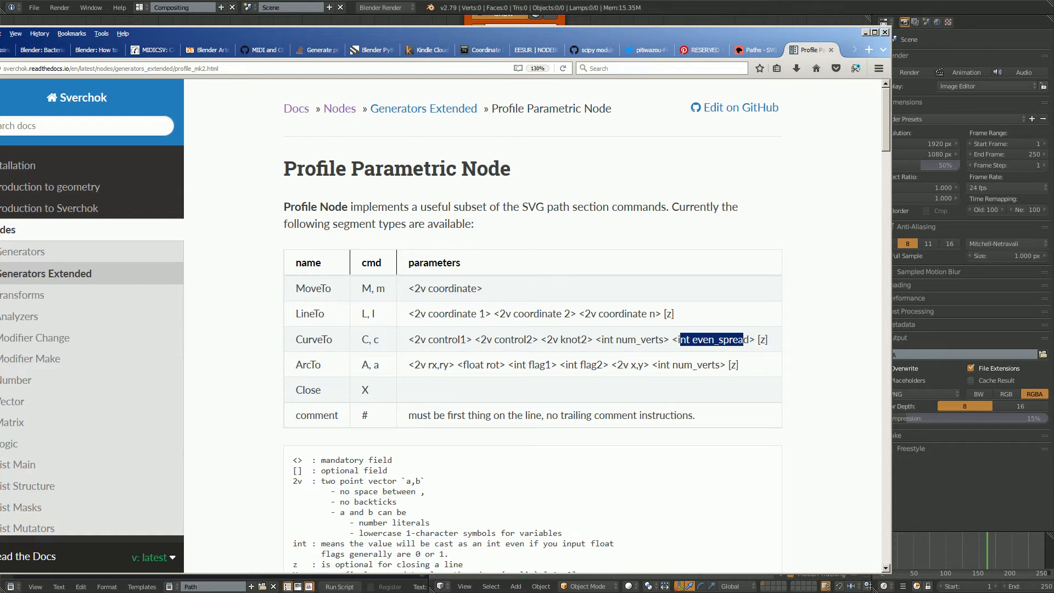
click(734, 344)
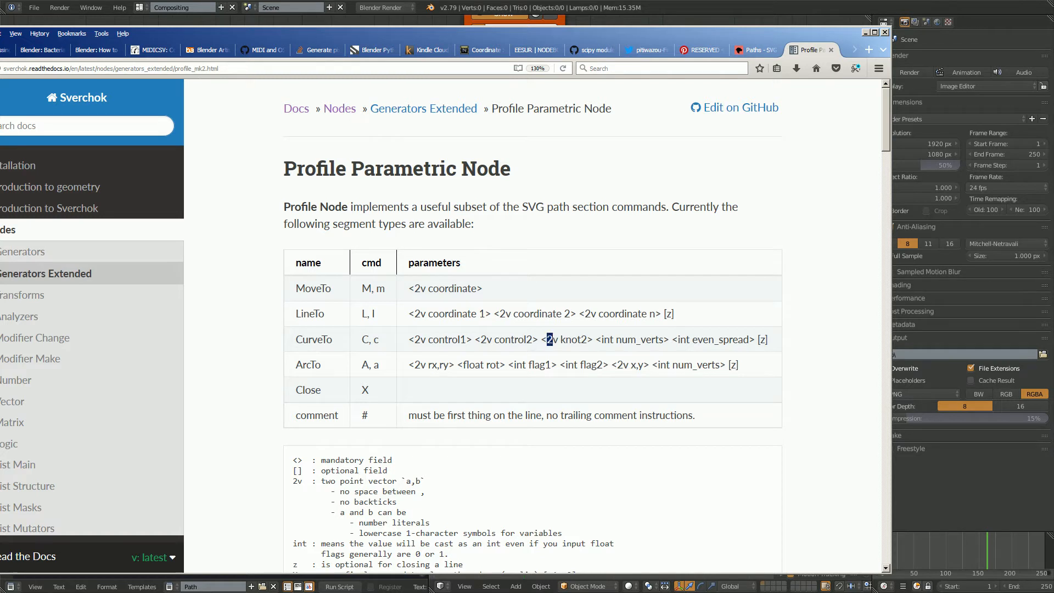
Step: Compare the control1, control2 and knot2 parameters of CurveTo, and return to Blender
drag(433, 340, 527, 340)
drag(552, 339, 561, 339)
drag(439, 340, 457, 340)
drag(553, 340, 565, 340)
drag(428, 340, 445, 340)
drag(524, 340, 553, 339)
drag(593, 34, 0, 55)
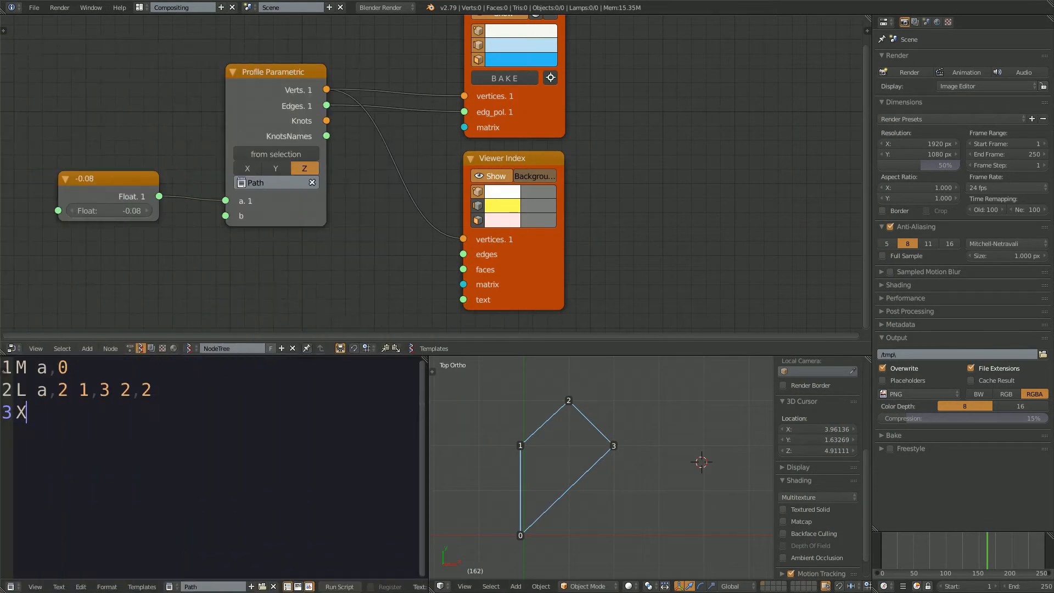
Step: Examine the profile around points 1 and 3 with the 3D cursor to work out where a curve segment could go
click(545, 425)
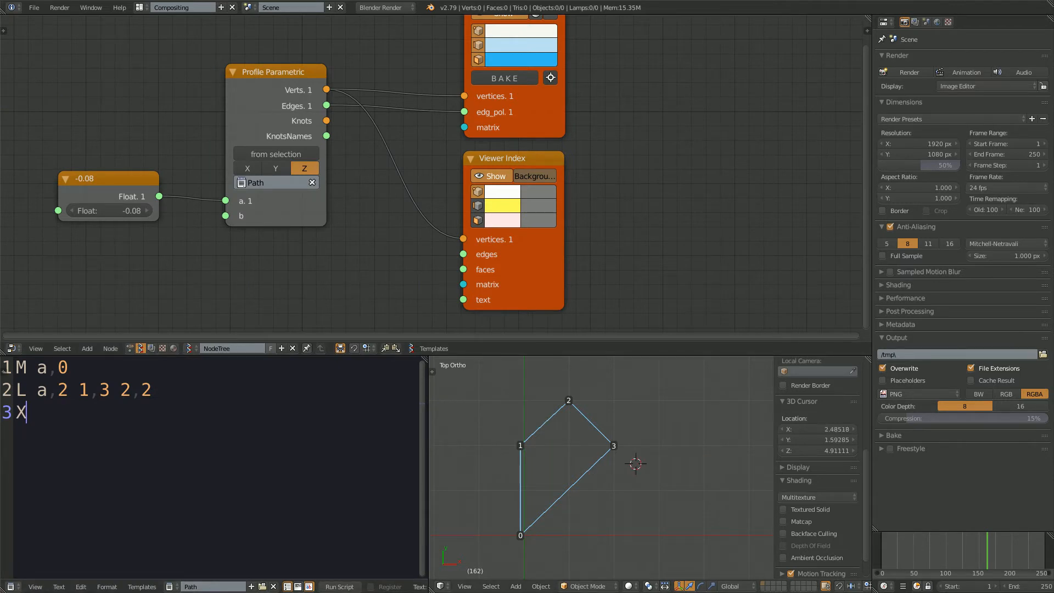
scroll(621, 448, up, 1)
scroll(625, 445, down, 1)
key(alt+a)
click(152, 390)
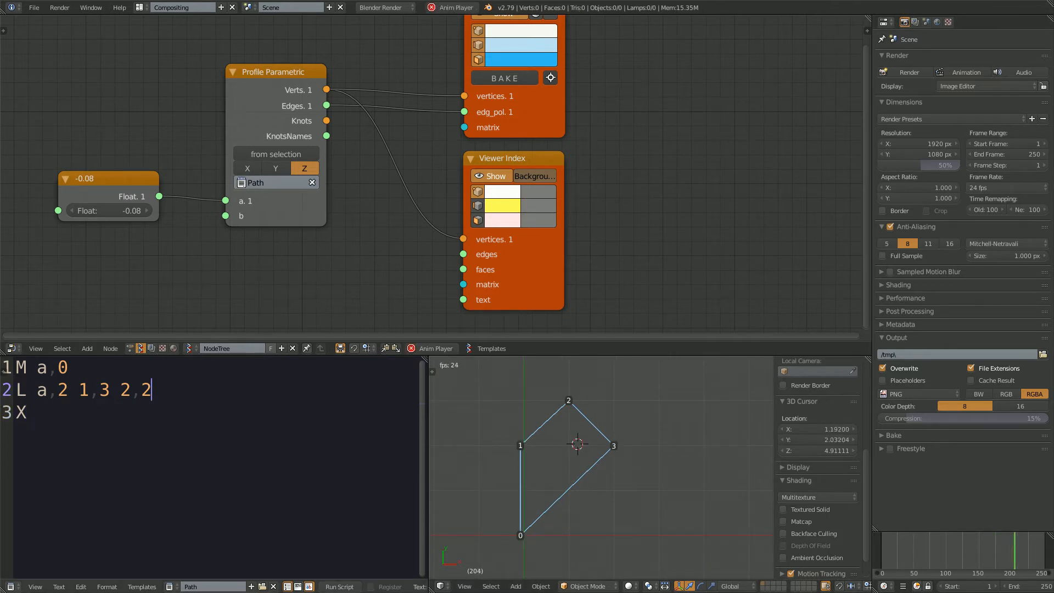
click(621, 446)
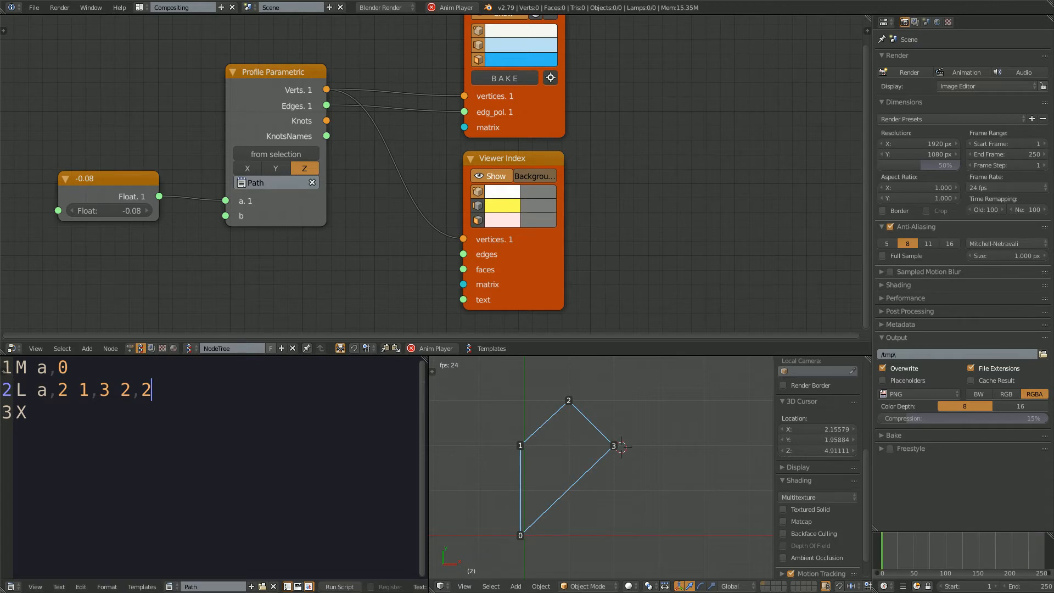
key(Escape)
click(513, 444)
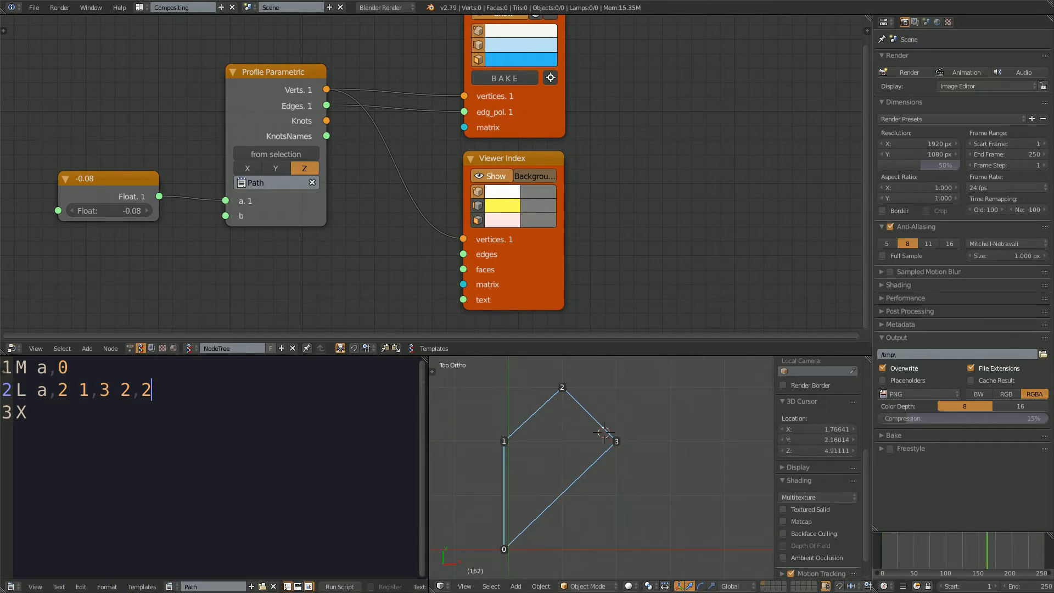
Step: Run the animation for live updates, and start a C command line below the L line with first control point 2.2,1.2
scroll(602, 468, down, 2)
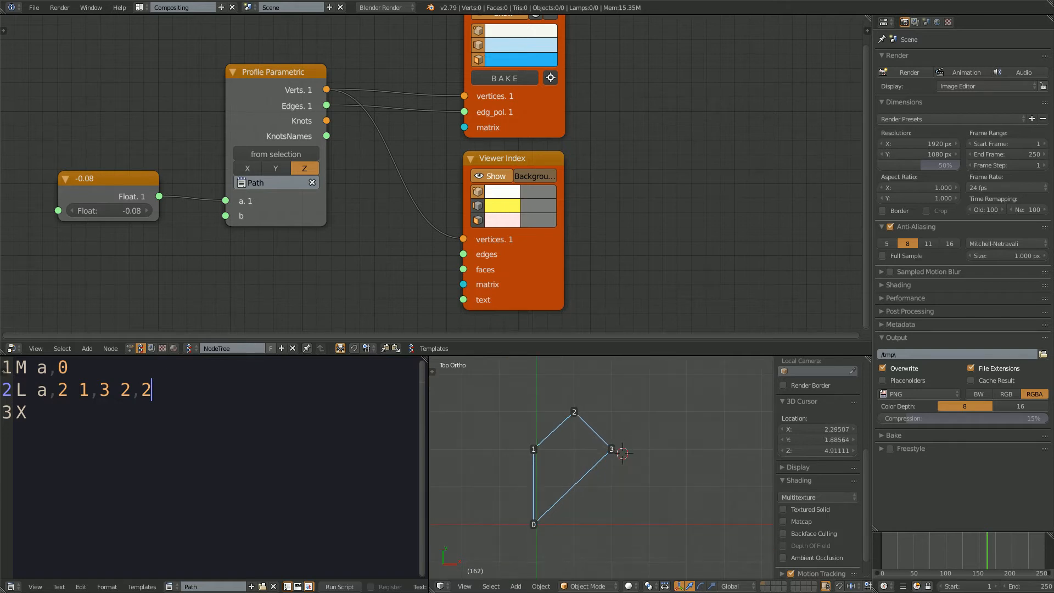
key(alt+a)
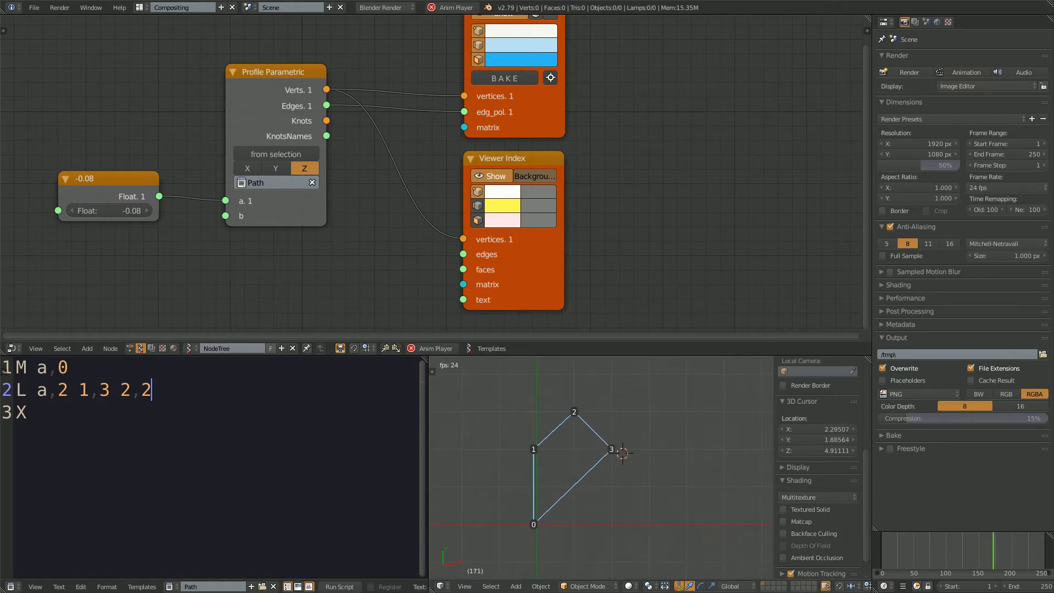
key(Escape)
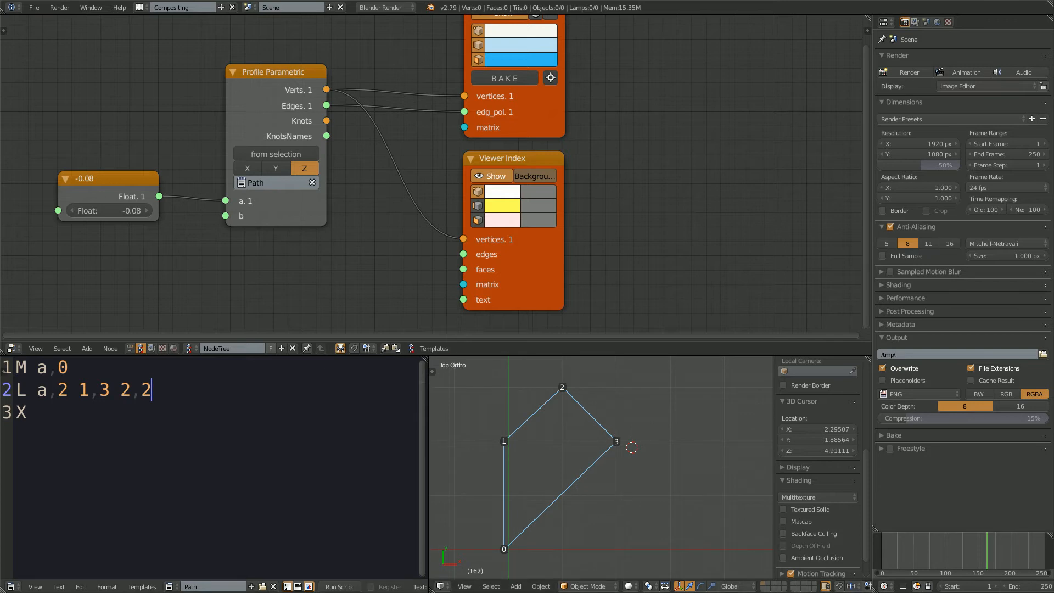
key(alt+a)
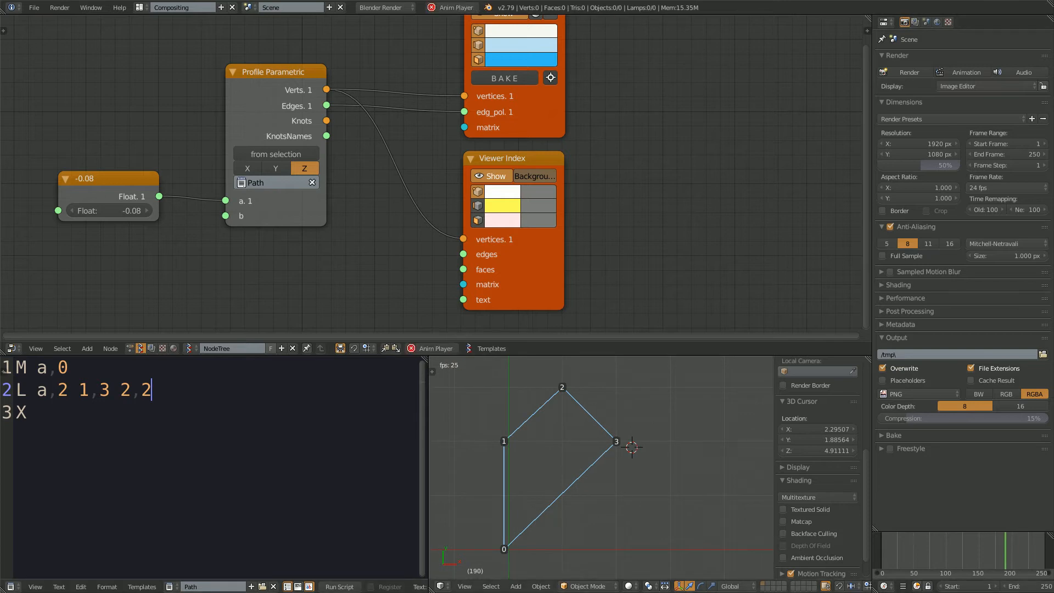
key(Return)
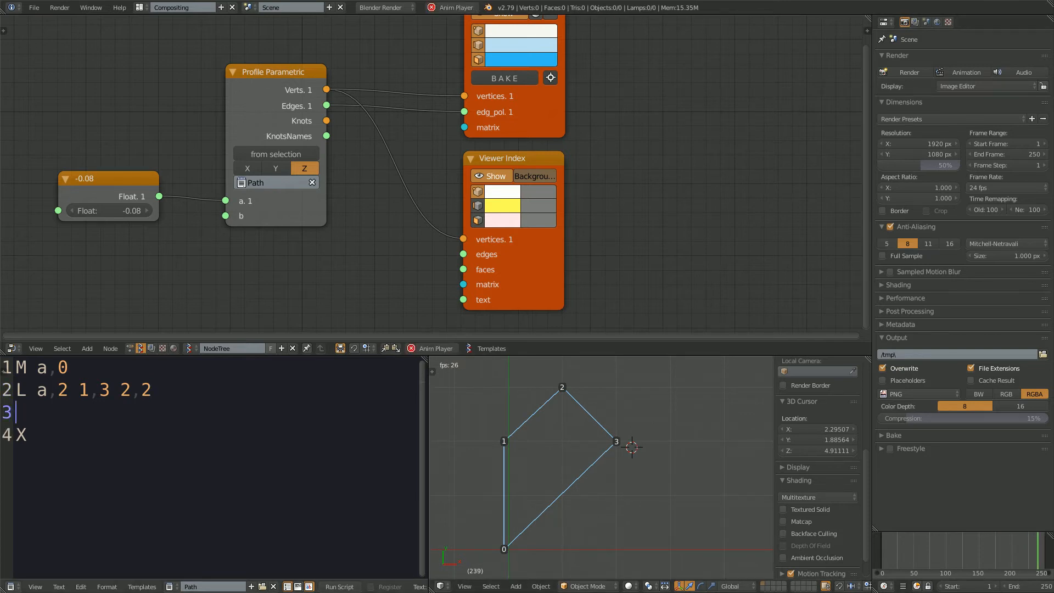
text(C)
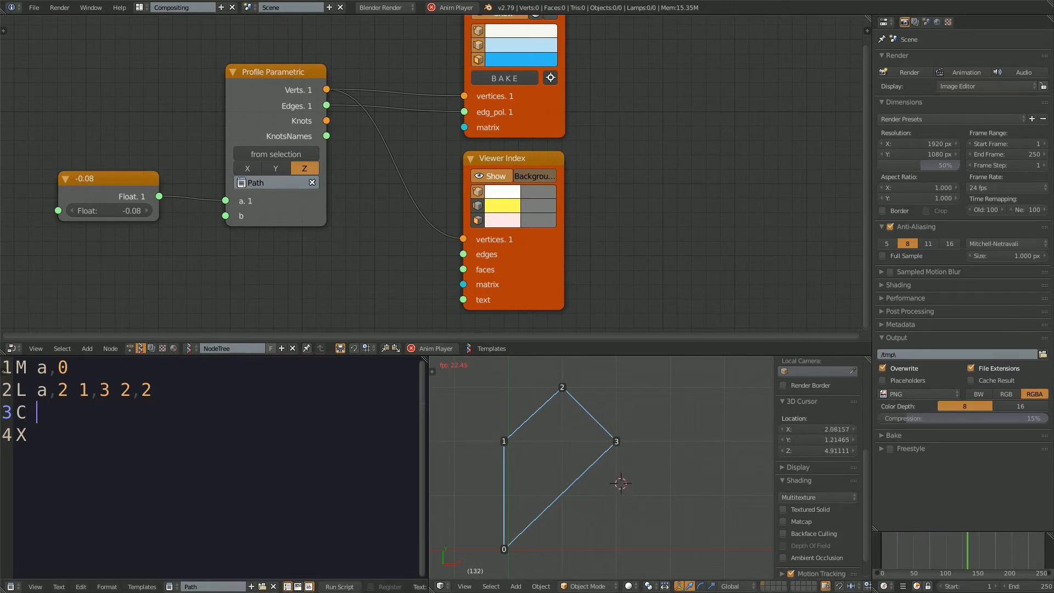
click(634, 478)
click(628, 480)
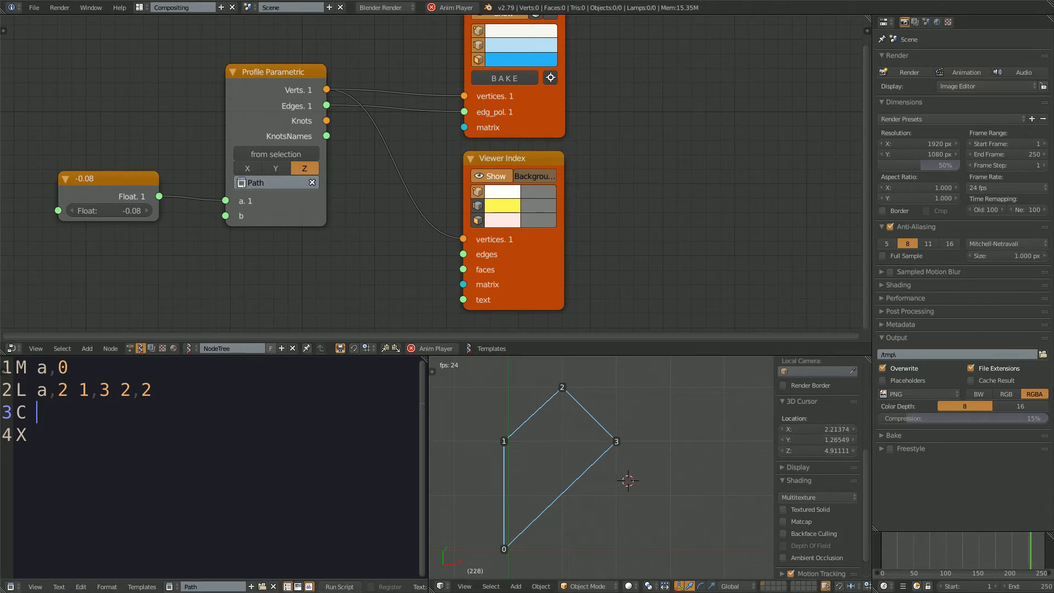
text(2.2,1.2)
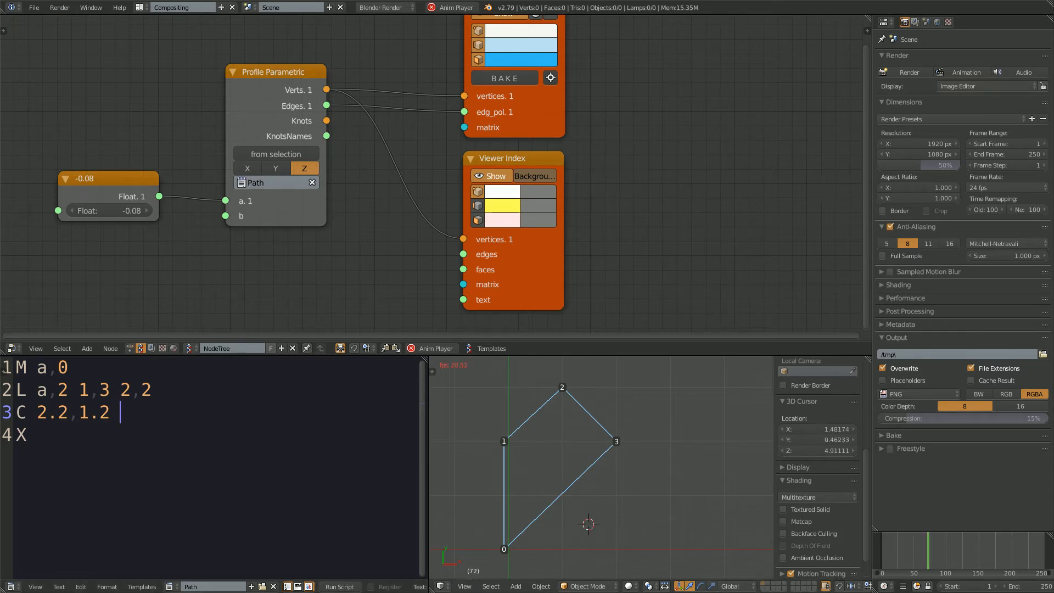
Step: Add the second control point 1.5 0.5 and the end knot 0.7,0.2 to the C line, using the 3D cursor to find the coordinates
click(588, 524)
text(1.5 0.5)
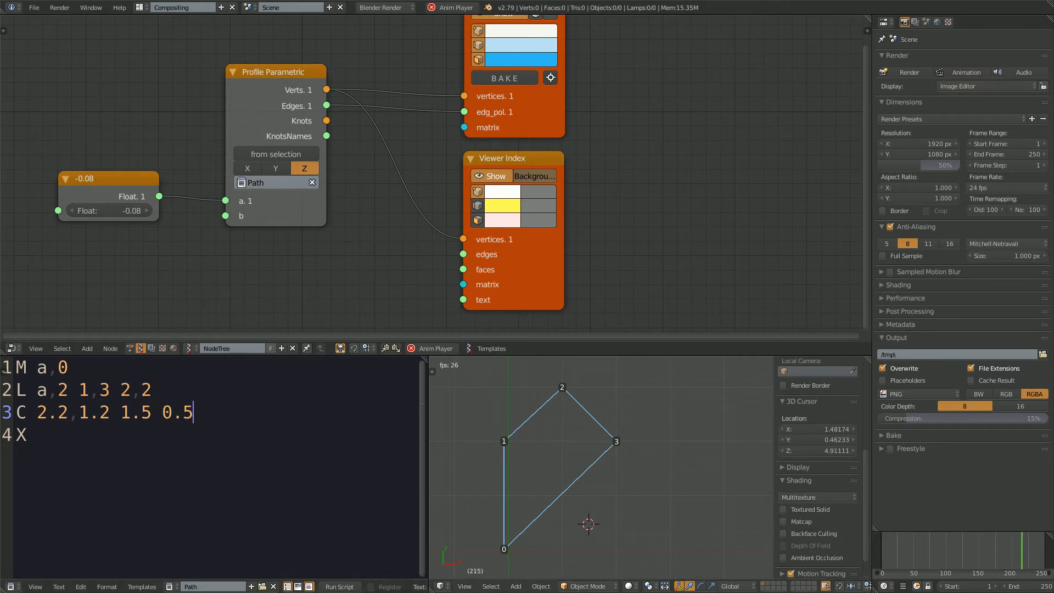
click(546, 535)
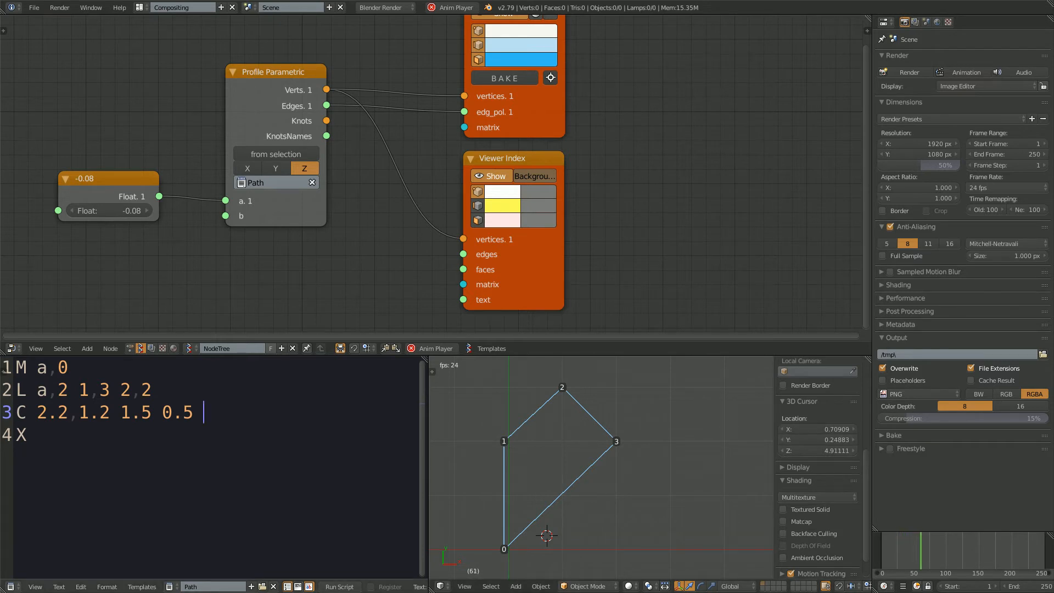
text(0.7,0.2)
Step: Separate the coordinates of the C line's second control point with a comma, as 1.5,0.5
key(Left)
key(Left)
key(Left)
key(Left)
key(Left)
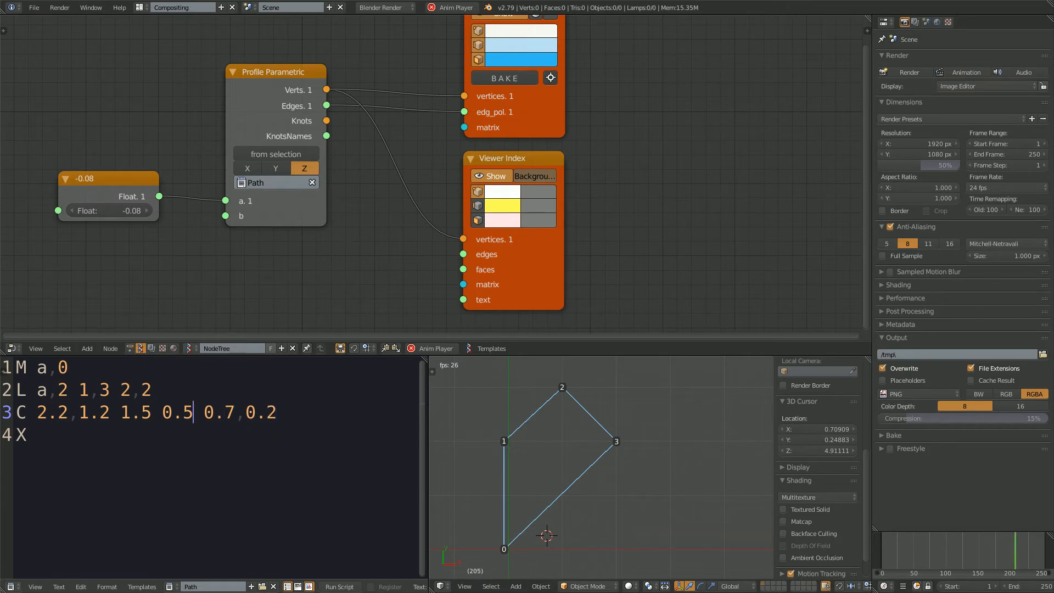
key(Left)
key(Left)
key(Left)
key(Left)
key(Left)
key(Left)
key(BackSpace)
text(,)
Step: Complete the C line with 10 segments and an even_spread value of 0
key(Right)
key(Right)
key(Right)
key(Right)
key(Right)
key(Right)
key(Right)
key(Right)
key(Right)
key(Right)
key(Right)
key(Right)
key(Right)
text(10 0)
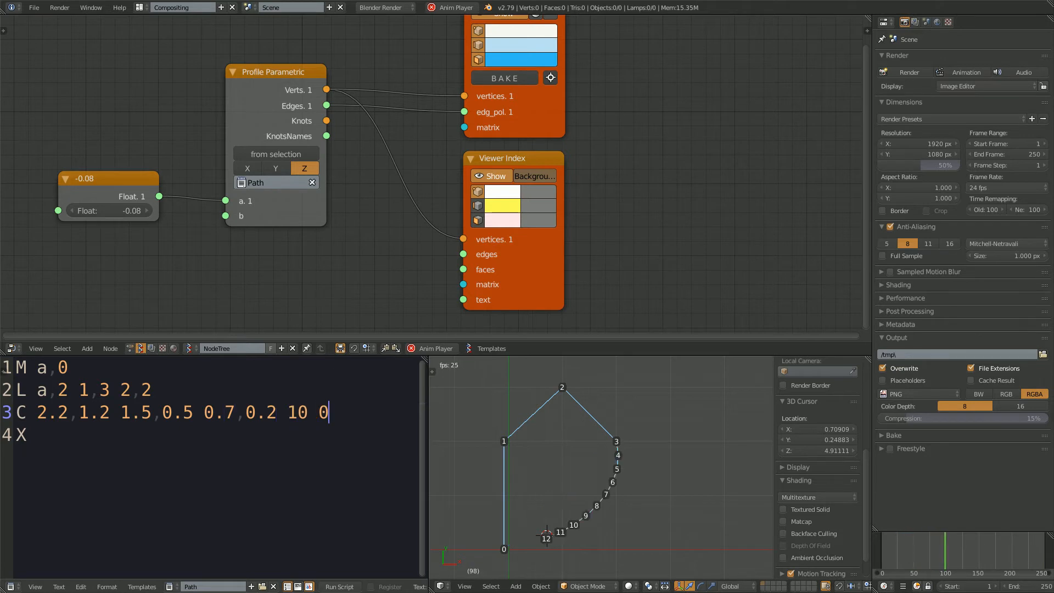
key(BackSpace)
text(90)
key(BackSpace)
key(BackSpace)
text(0)
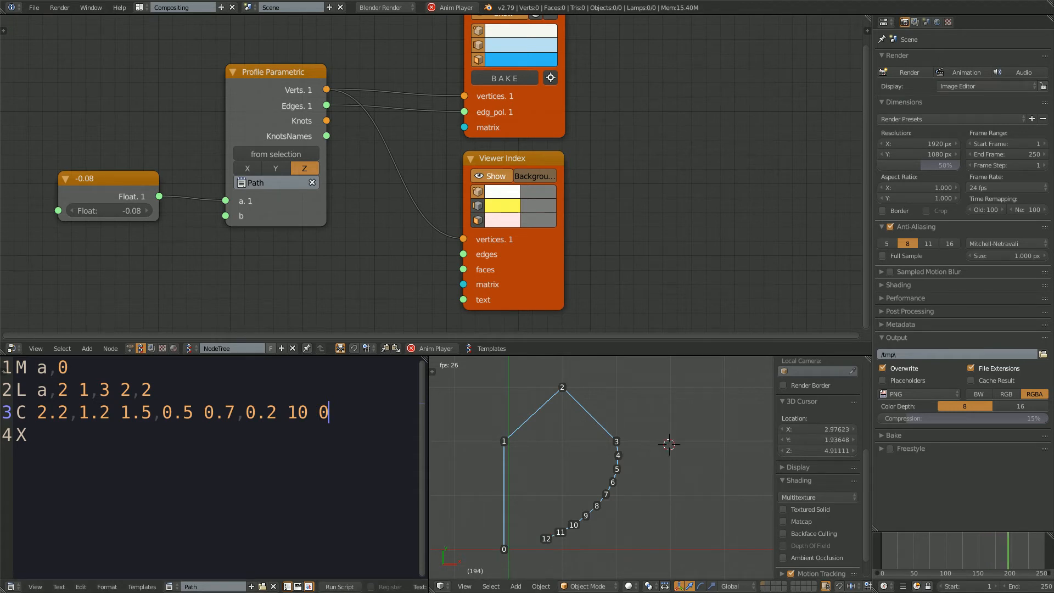
Step: Try 20 segments for the curve, and set the segment count back to 10
key(Escape)
click(669, 445)
shift+middle_drag(680, 467, 650, 456)
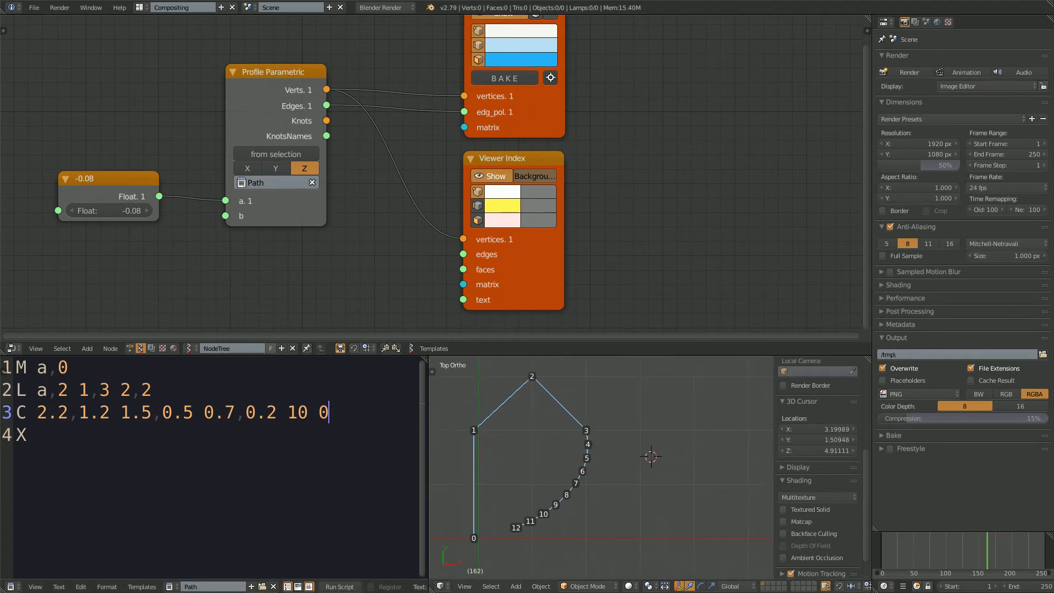
click(635, 417)
key(alt+a)
click(641, 426)
click(297, 412)
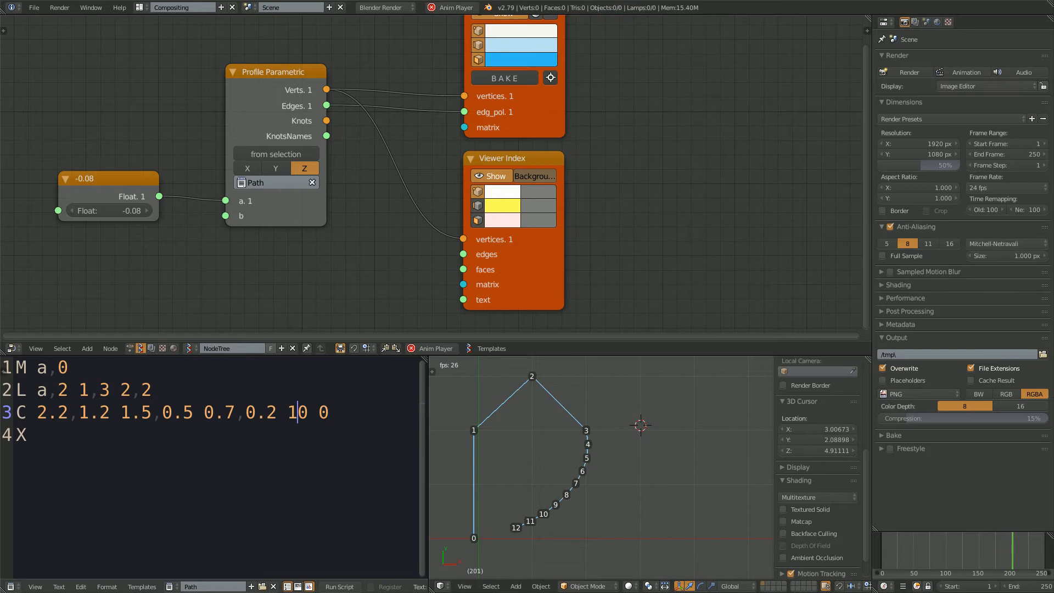
key(BackSpace)
text(2)
key(BackSpace)
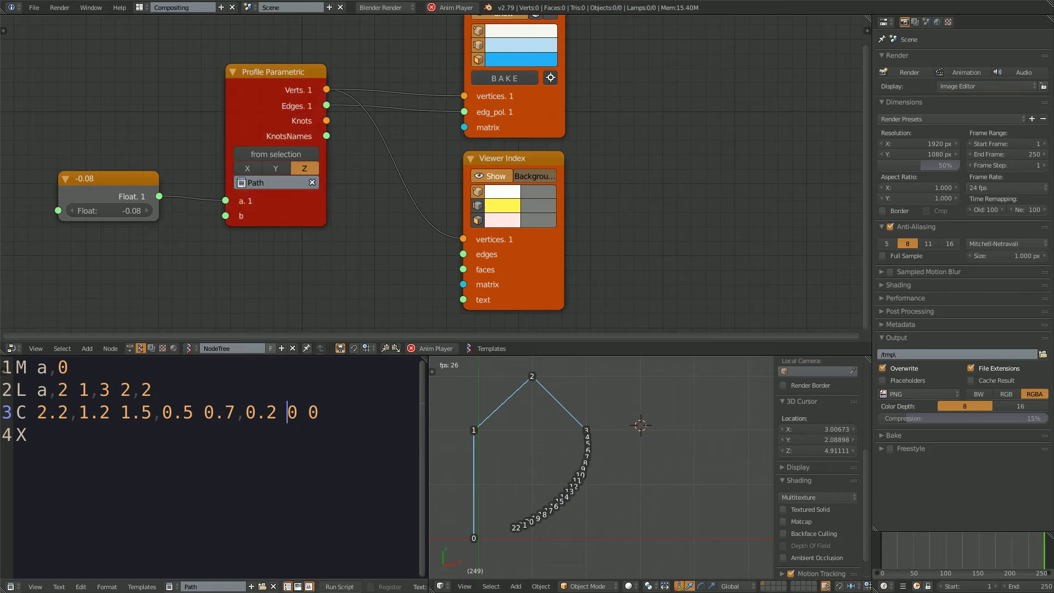
text(2)
key(BackSpace)
text(1)
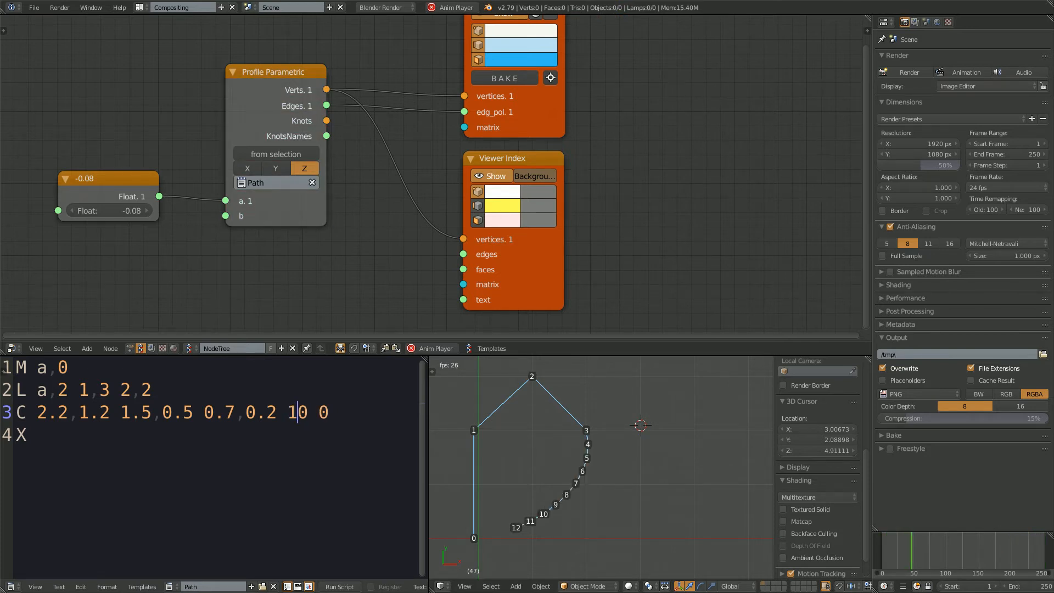
Step: Replace the curve's end knot with the variables a,b
click(656, 481)
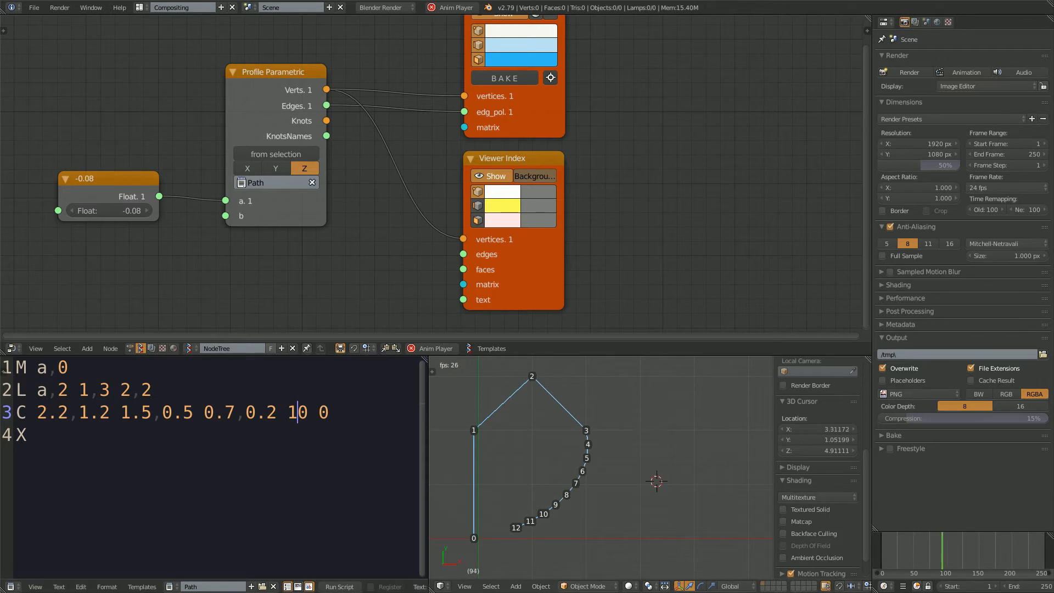
click(629, 454)
click(224, 412)
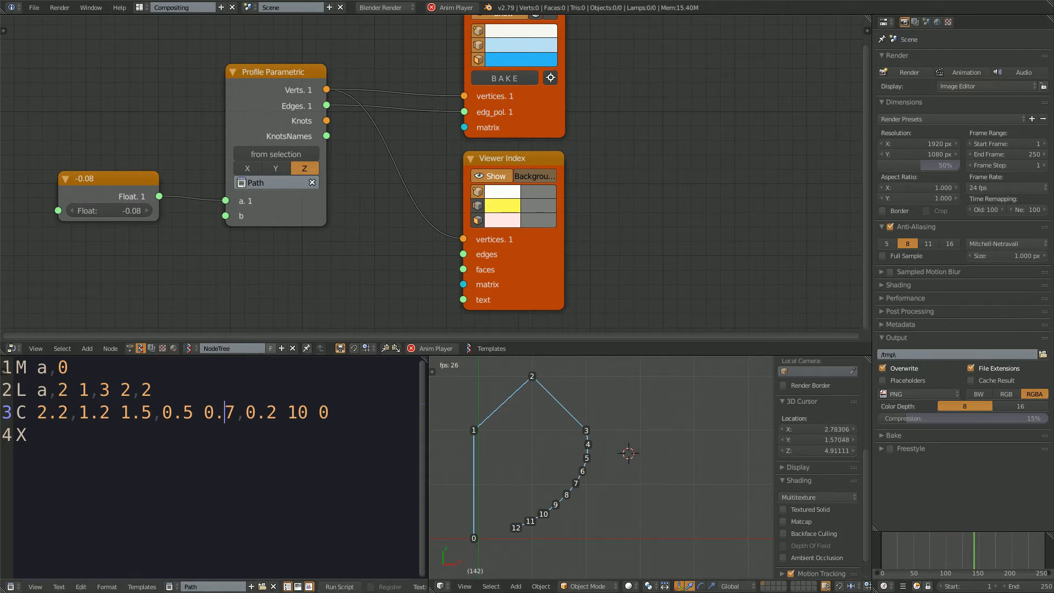
click(214, 412)
click(234, 412)
middle_drag(263, 211, 327, 211)
scroll(327, 211, up, 2)
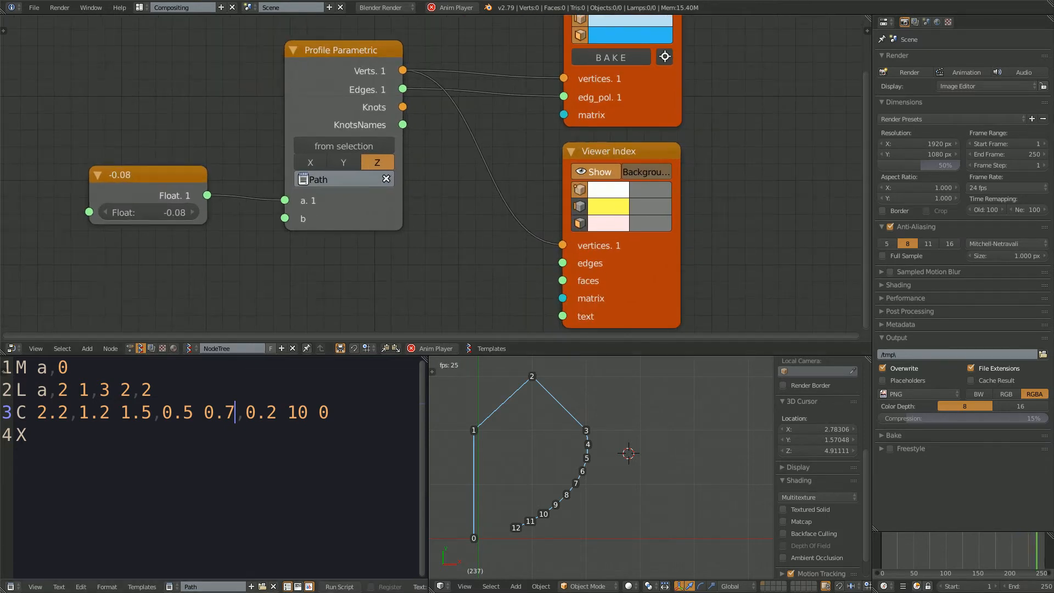
drag(204, 412, 256, 412)
text(a,)
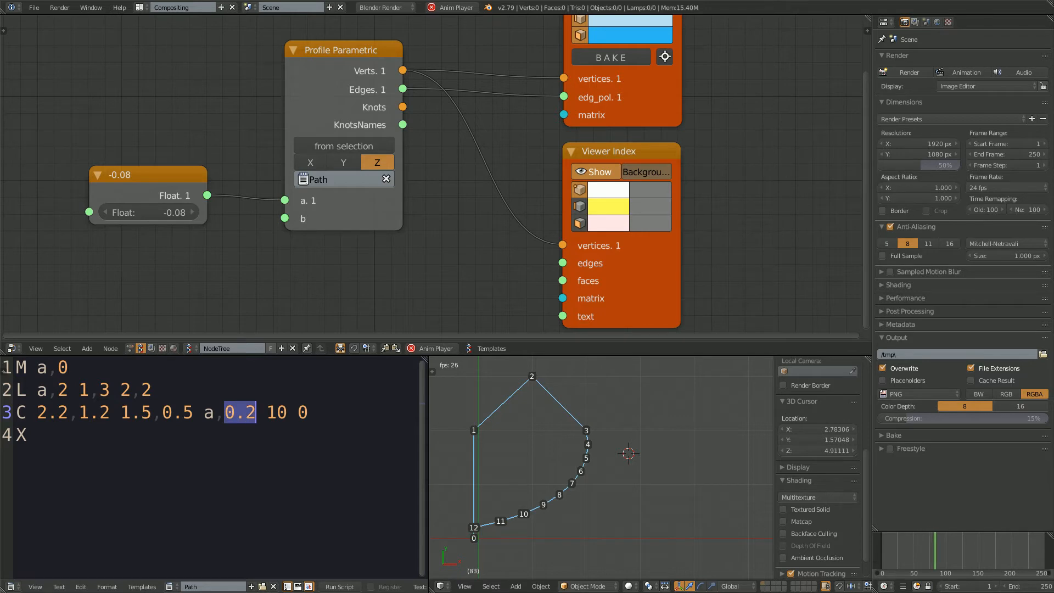
text(b)
Step: Replace the variable a with 0 in the first coordinates of the M and L lines
click(47, 367)
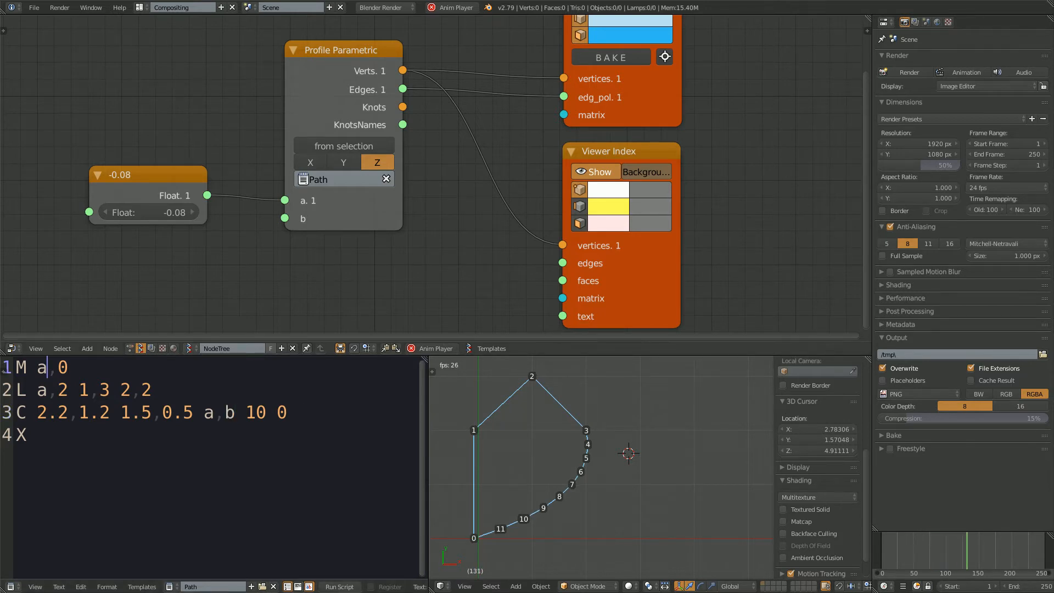
key(Down)
key(alt+a)
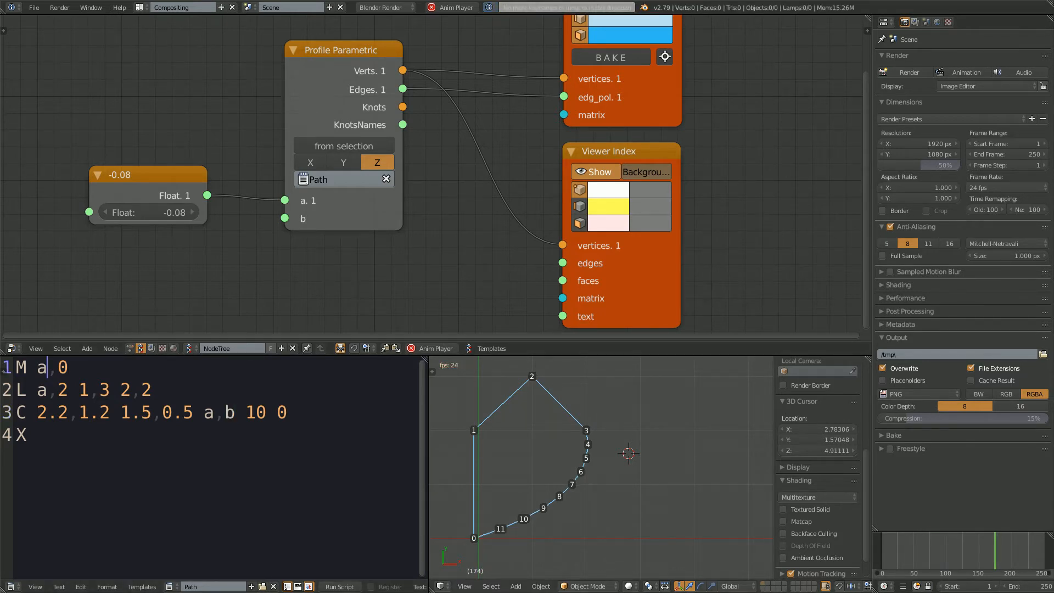
click(475, 424)
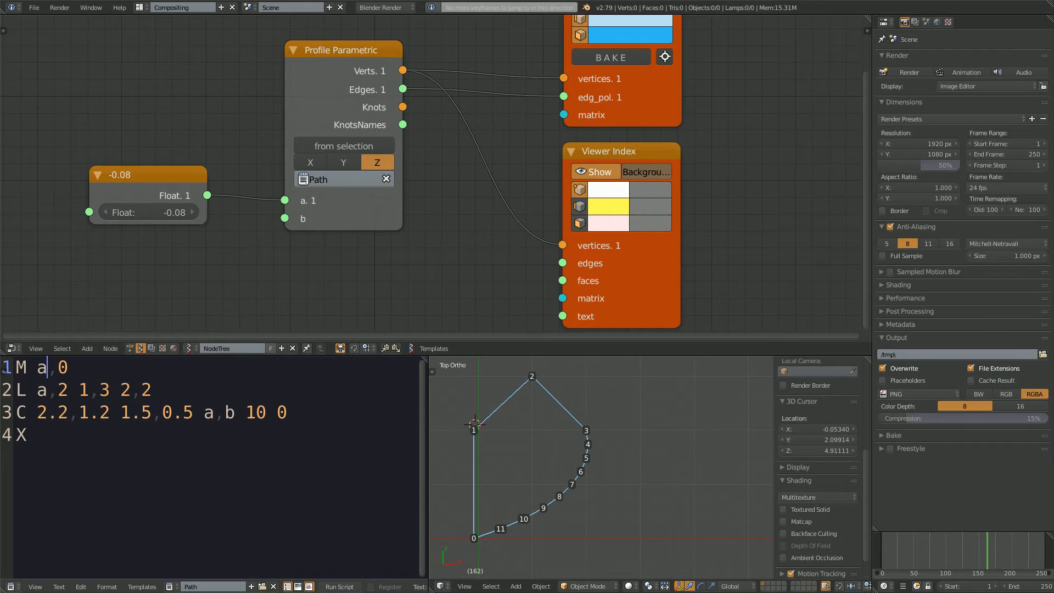
key(BackSpace)
text(0)
key(Down)
key(BackSpace)
text(0)
click(576, 446)
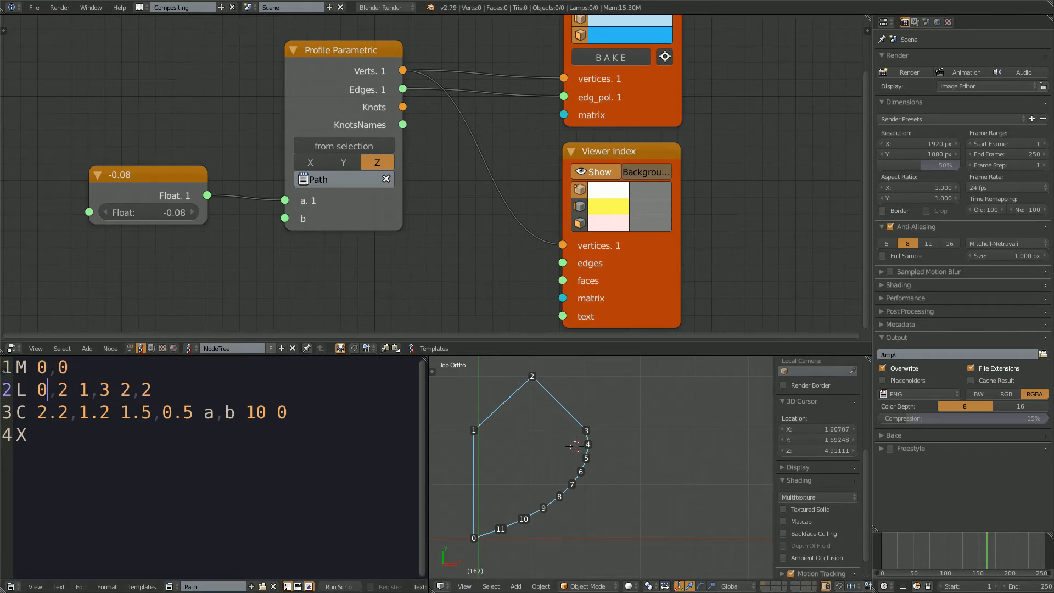
Step: Restart the animation playback and set the Float node feeding input a to 0.46
key(alt+a)
shift+middle_drag(638, 435, 654, 434)
click(653, 434)
scroll(654, 434, up, 1)
scroll(466, 192, down, 1)
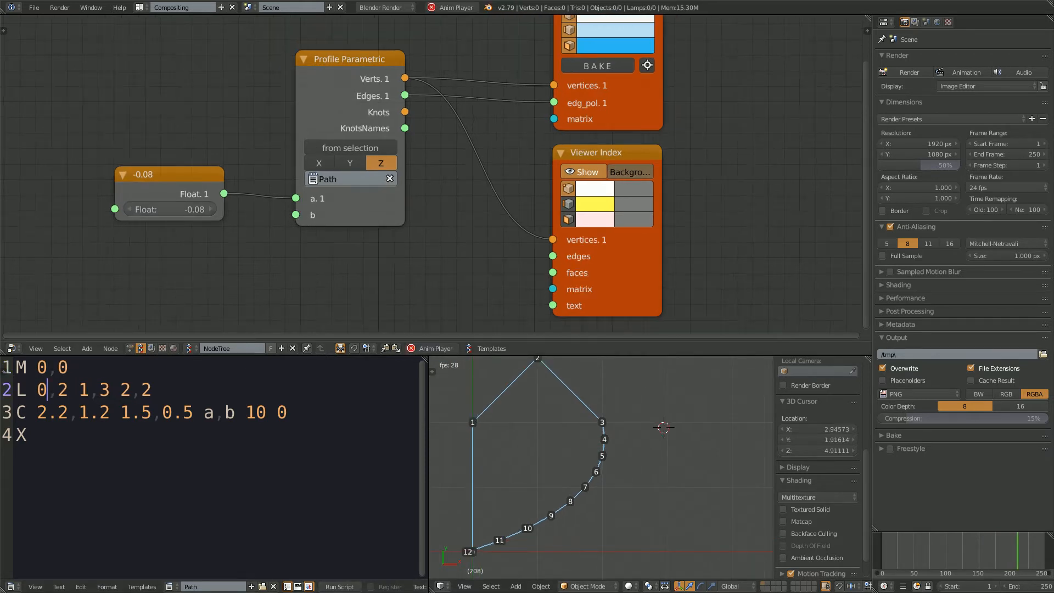
drag(169, 209, 198, 209)
Step: Move the Float node up, place a duplicate below it, and connect the duplicate to input b of Profile Parametric
drag(167, 176, 165, 116)
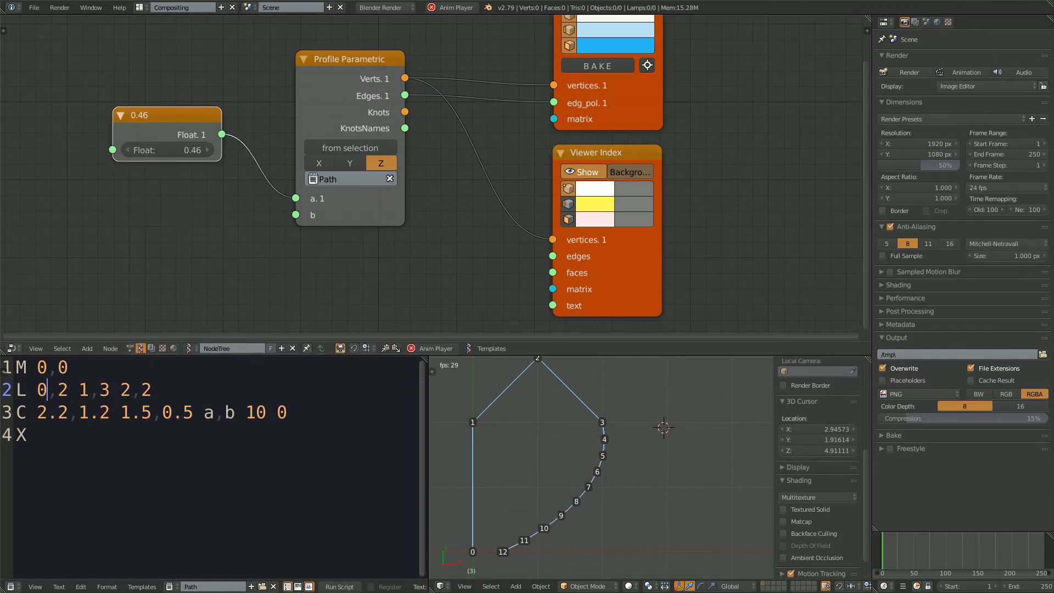
key(shift+d)
click(166, 196)
drag(223, 214, 296, 215)
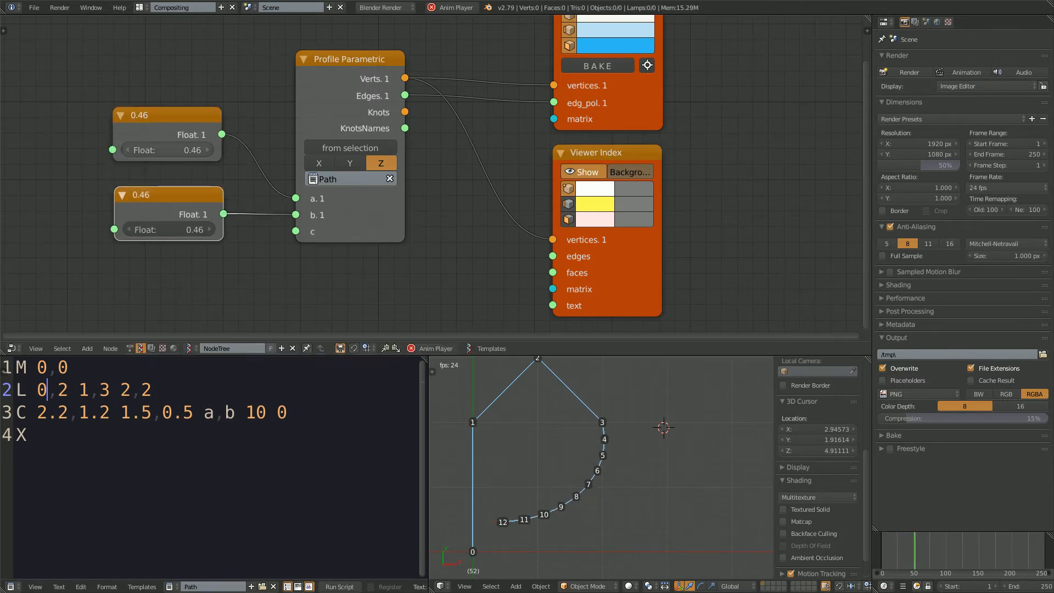
Step: Vary both Float nodes to move the curve's end point, ending with a at 0.61 and b at -0.11
mouse_move(167, 150)
mouse_down()
mouse_move(221, 150)
mouse_move(176, 149)
mouse_up()
drag(169, 230, 173, 229)
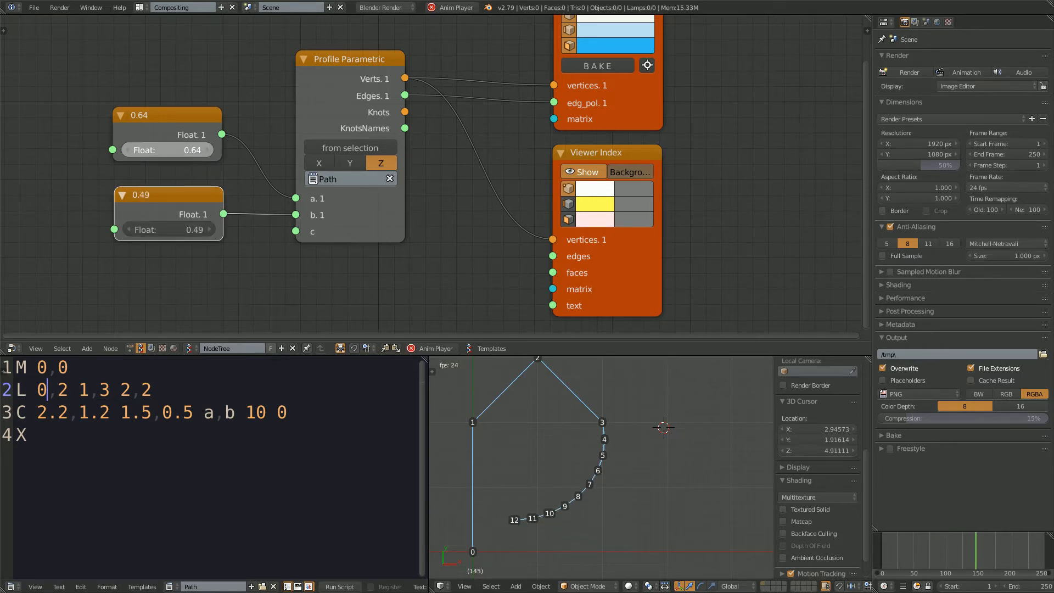
drag(166, 150, 172, 150)
drag(169, 230, 129, 229)
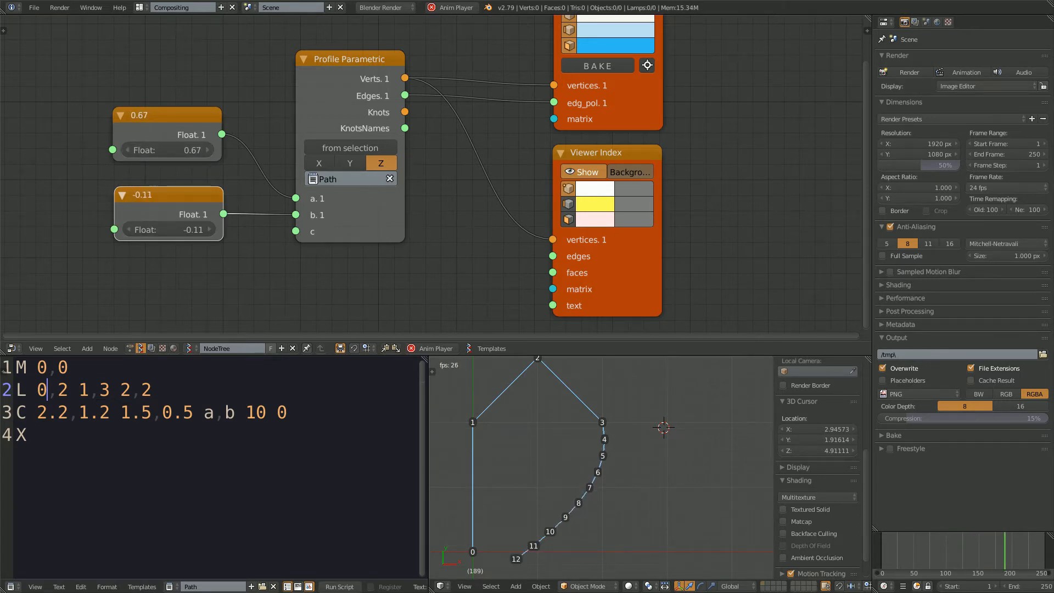
drag(167, 150, 162, 150)
Step: Set both Float nodes feeding inputs a and b to 0
click(167, 150)
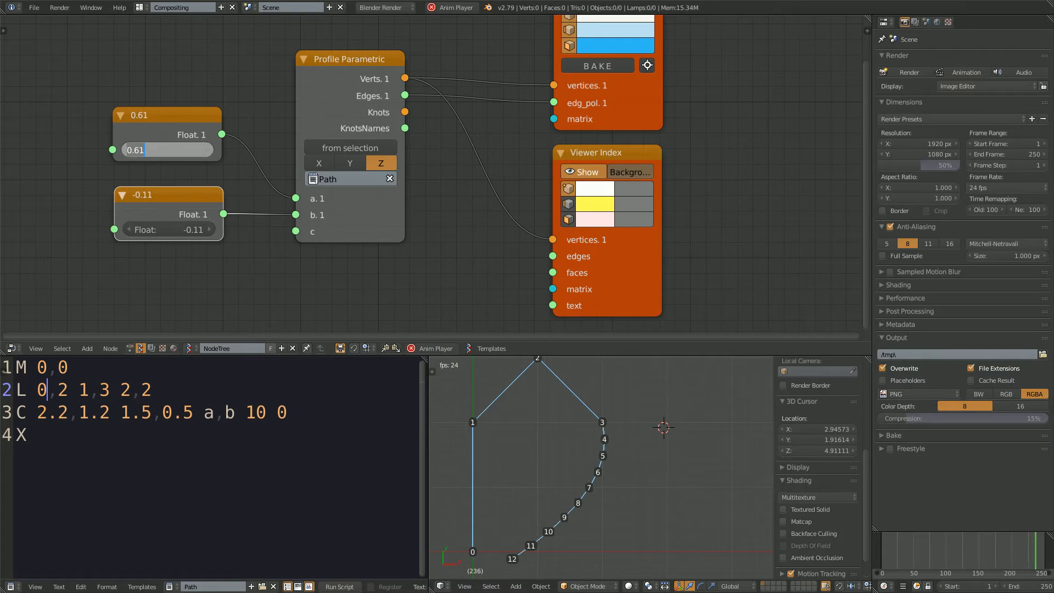
text(0)
key(Return)
click(169, 230)
text(0)
key(Return)
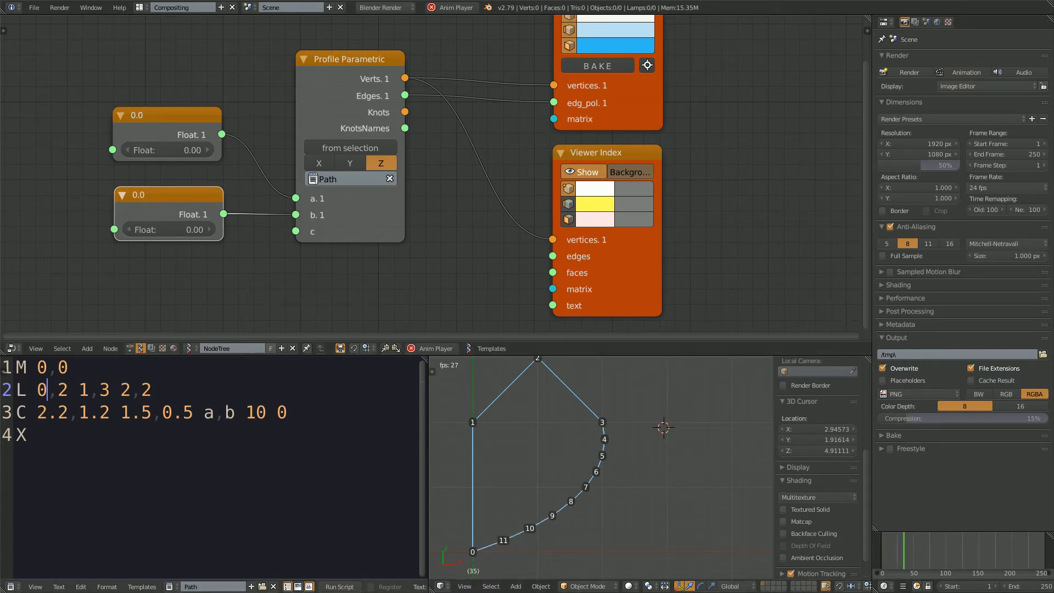
Step: Replace the variables a,b of the curve's end knot with the fixed coordinates 0,0
click(214, 412)
key(BackSpace)
text(9)
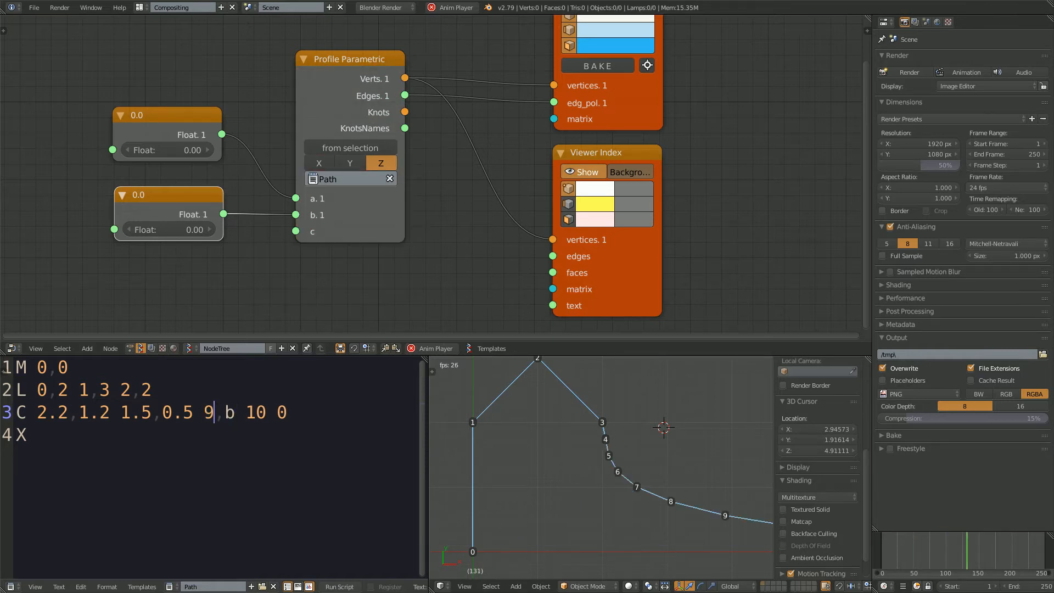
key(BackSpace)
text(0)
key(Right)
key(Right)
key(BackSpace)
text(0)
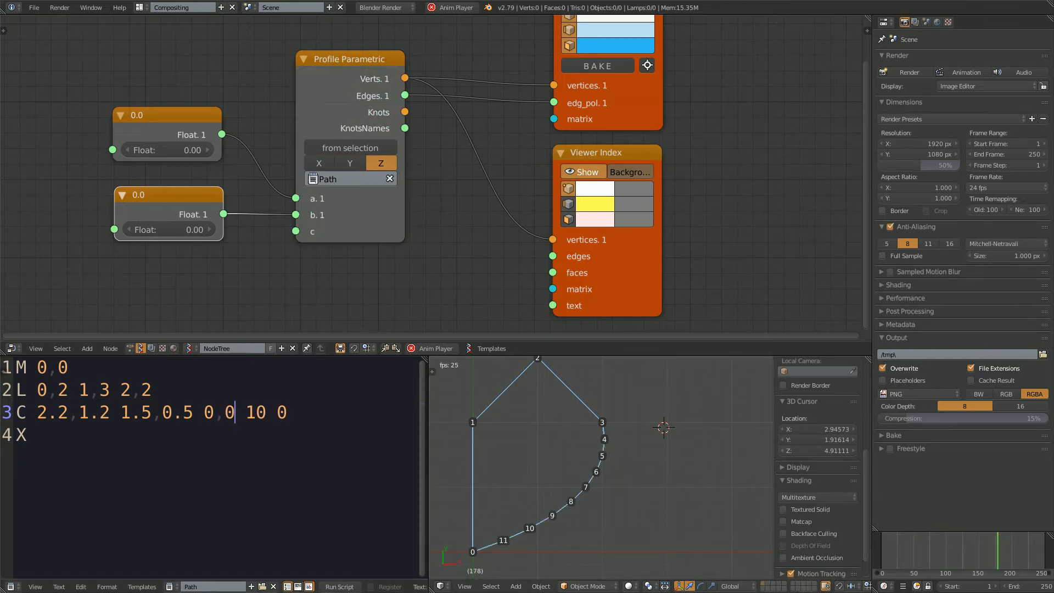
Step: Replace the curve's second control point 1.5,0.5 in the path text with the variables a,b
click(193, 412)
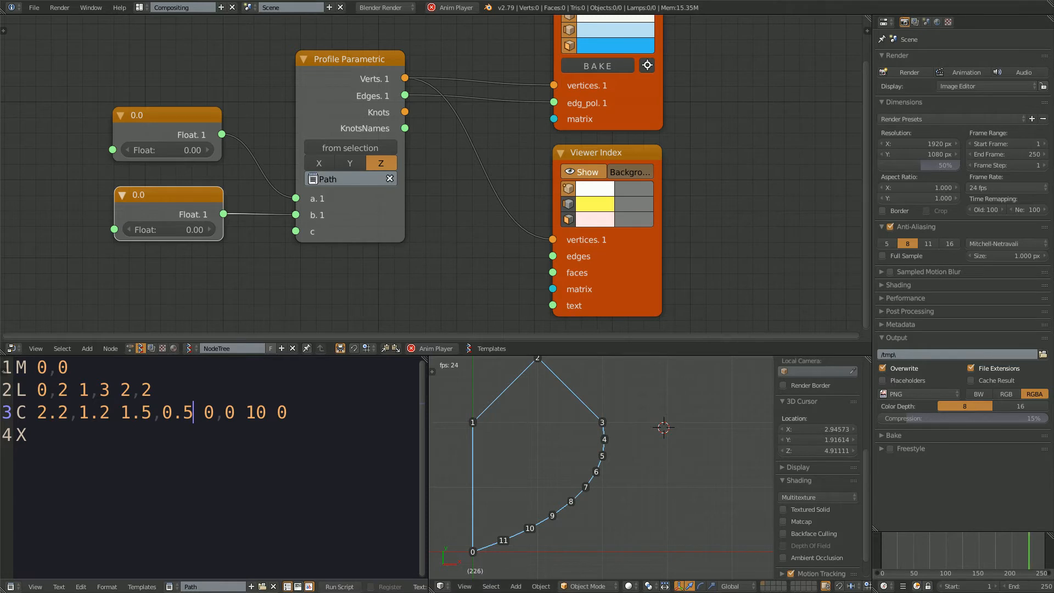
drag(119, 413, 193, 412)
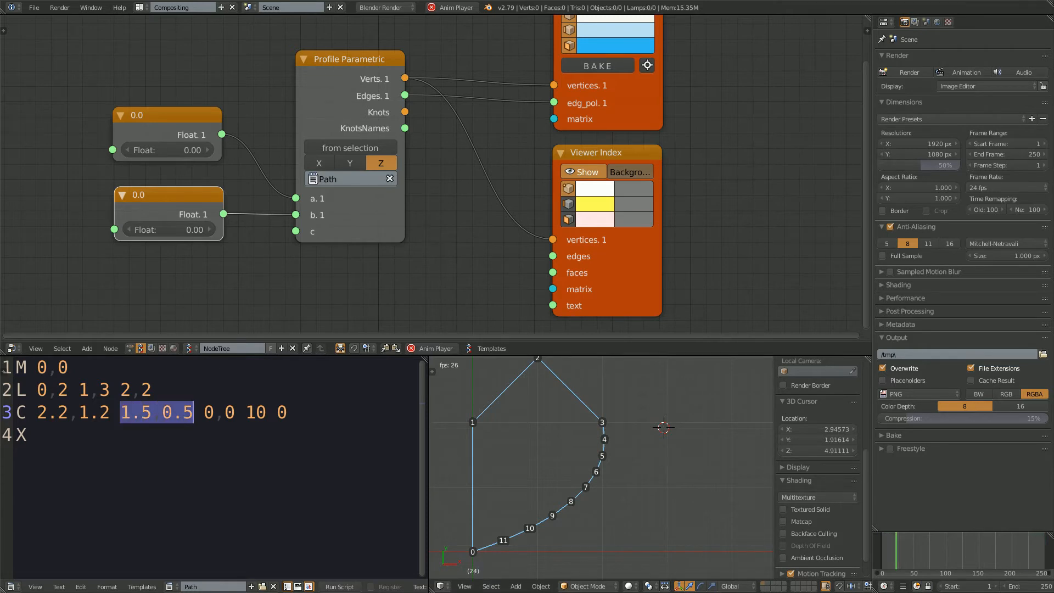
text(a,b)
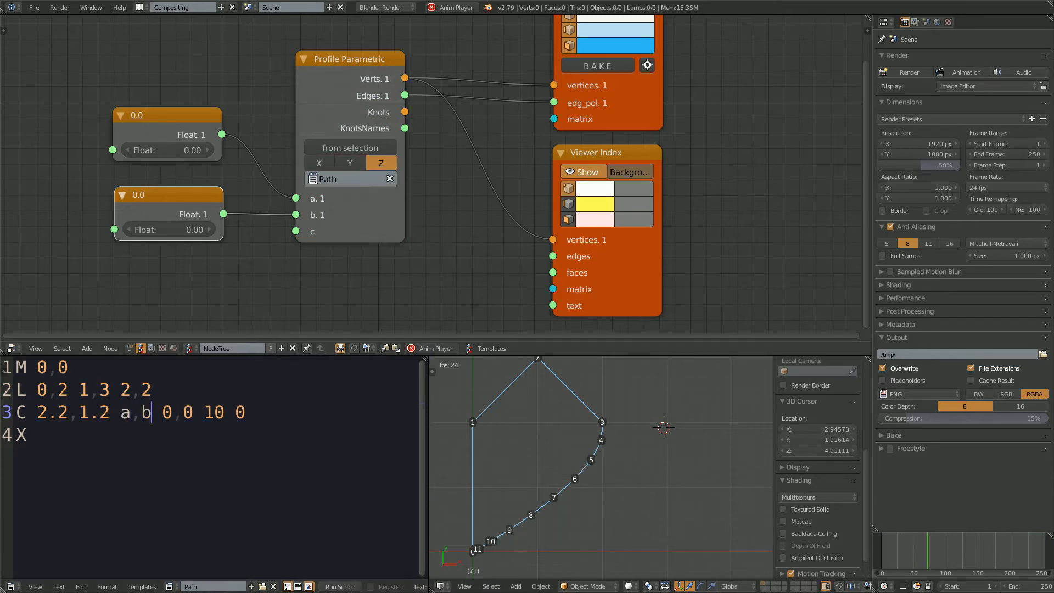
Step: Vary both Float nodes to move the second control point, ending with a at 3.66 and b at -0.69
drag(167, 150, 255, 150)
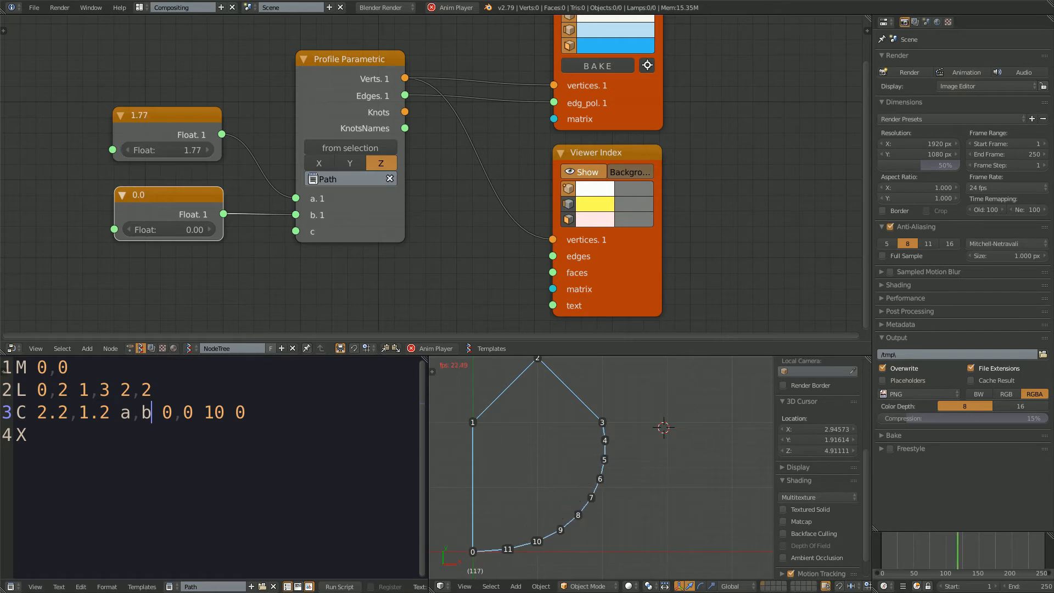
drag(167, 229, 131, 230)
drag(168, 150, 261, 149)
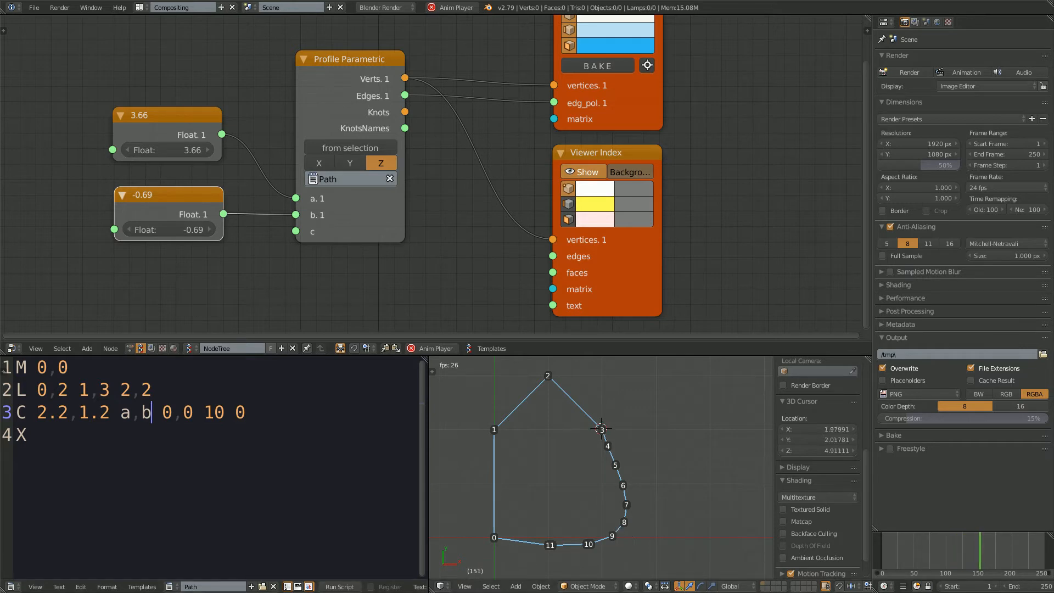
Step: Try 2.4, 2.5 and 2.6 as the X coordinate of the curve's first control point and settle on 3
click(68, 412)
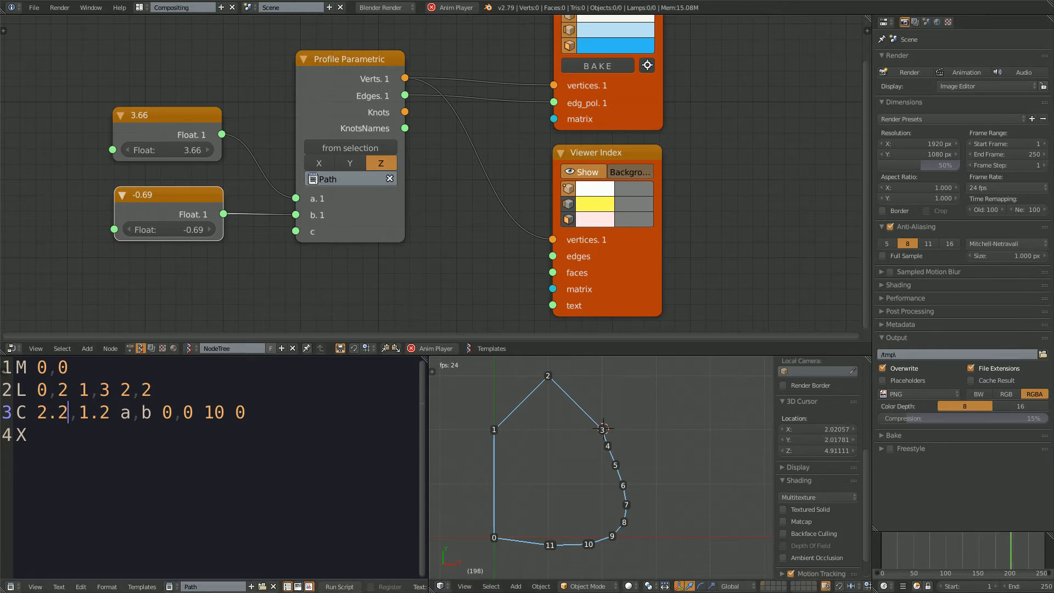
key(BackSpace)
text(4)
key(BackSpace)
text(5)
key(BackSpace)
text(6)
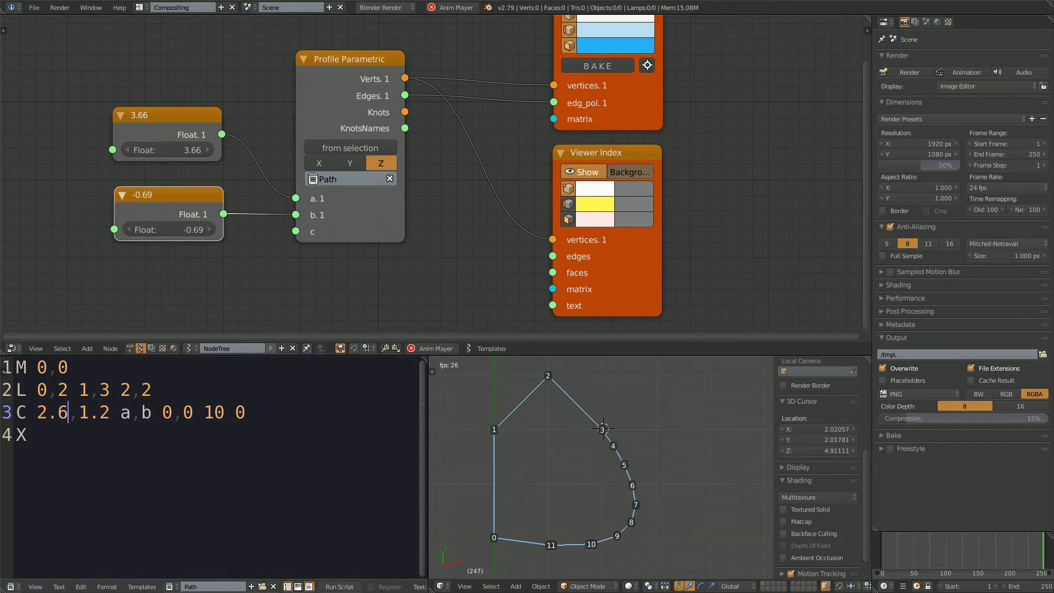
key(BackSpace)
key(BackSpace)
key(BackSpace)
text(3)
Step: Set the Y coordinate of the curve's first control point to 1
key(Right)
key(Right)
key(Right)
key(Right)
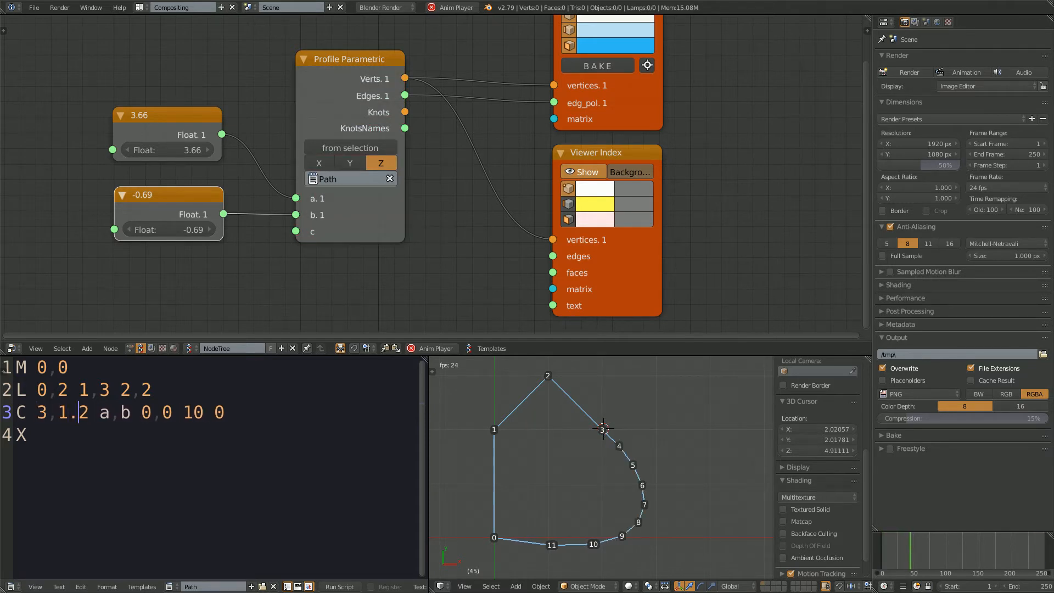
key(BackSpace)
key(BackSpace)
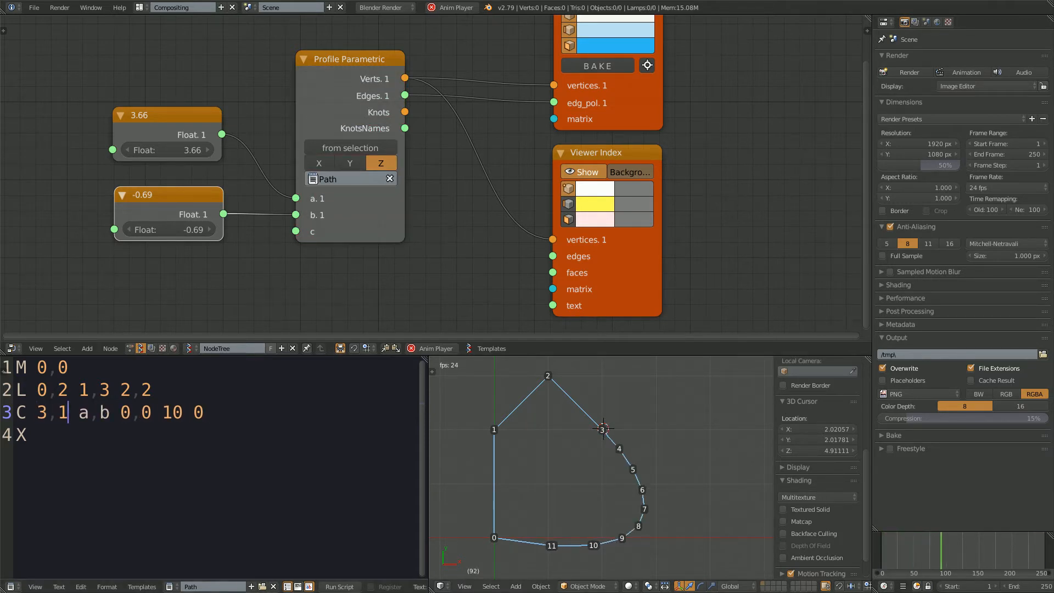
Step: Place the 3D cursor near the path's origin and move it along the X axis to about X 2.01, Y -0.01
click(37, 412)
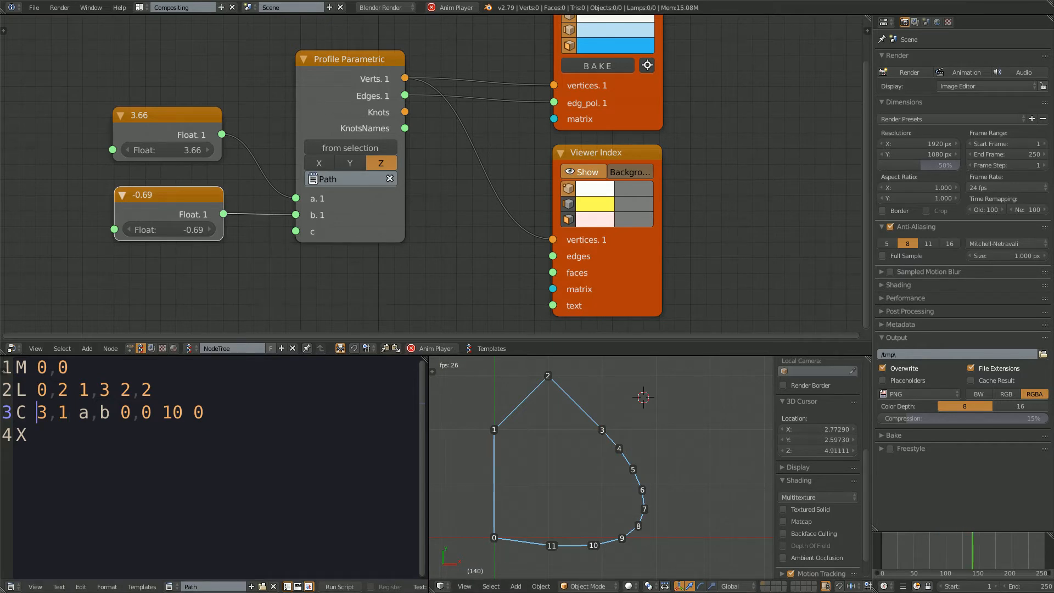
click(496, 530)
click(597, 535)
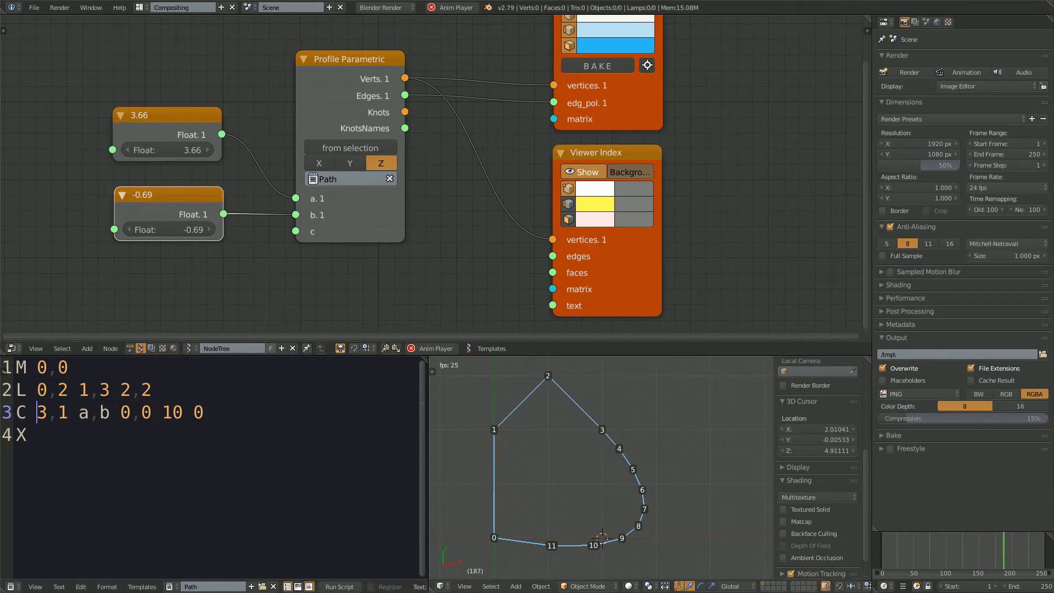
Step: Place the 3D cursor near the profile's curve, then set the b float to -0.87 and the a float to 2.58
click(622, 530)
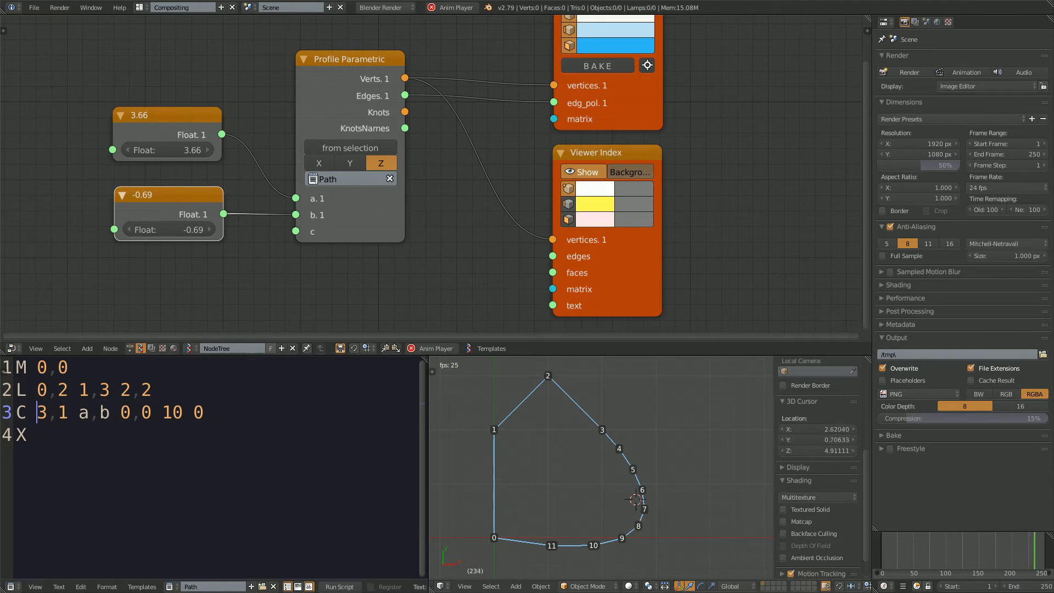
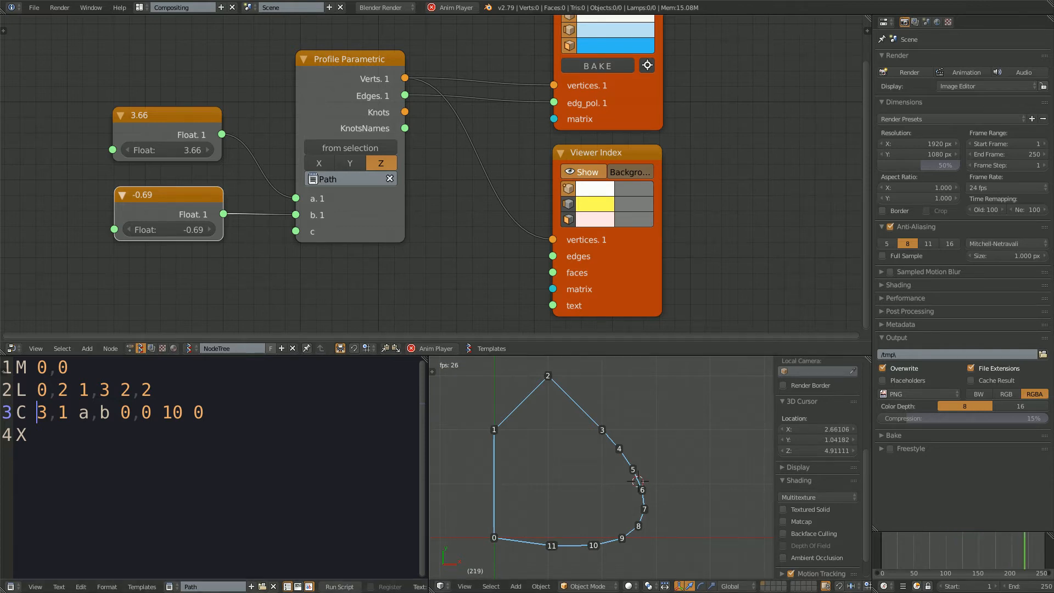
mouse_move(169, 229)
mouse_down()
mouse_move(224, 230)
mouse_move(158, 230)
mouse_up()
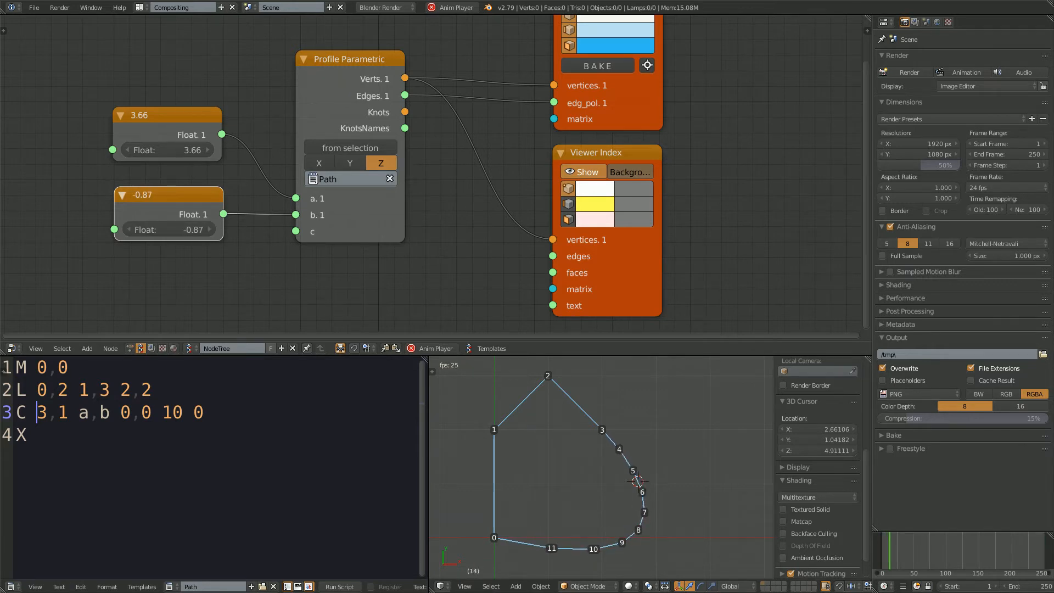
drag(167, 149, 108, 150)
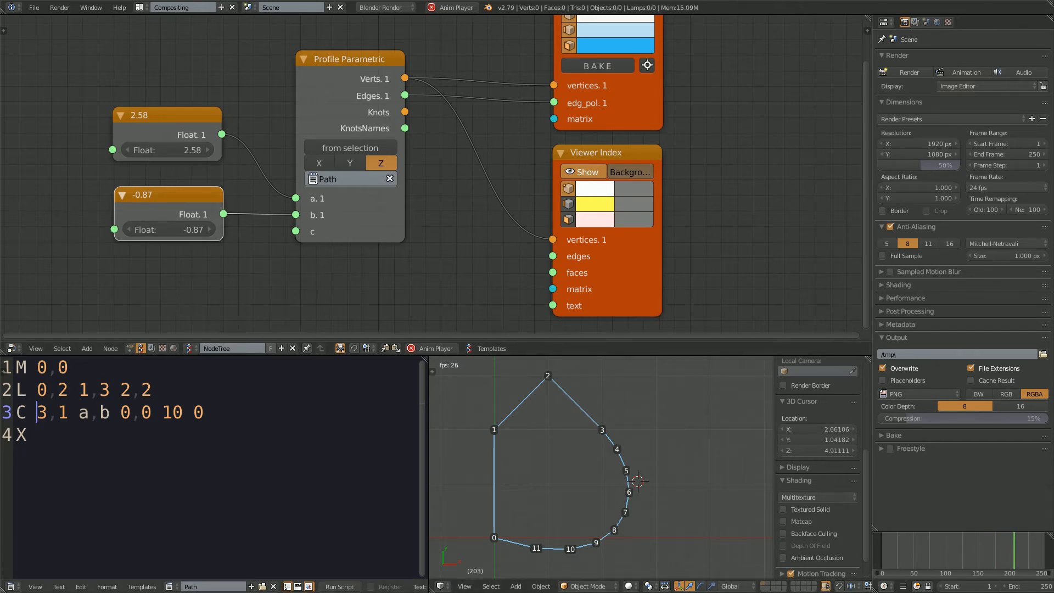
Step: Try 15 and 20 as the vertex count of the curve command on line 3, then clear the value
click(183, 412)
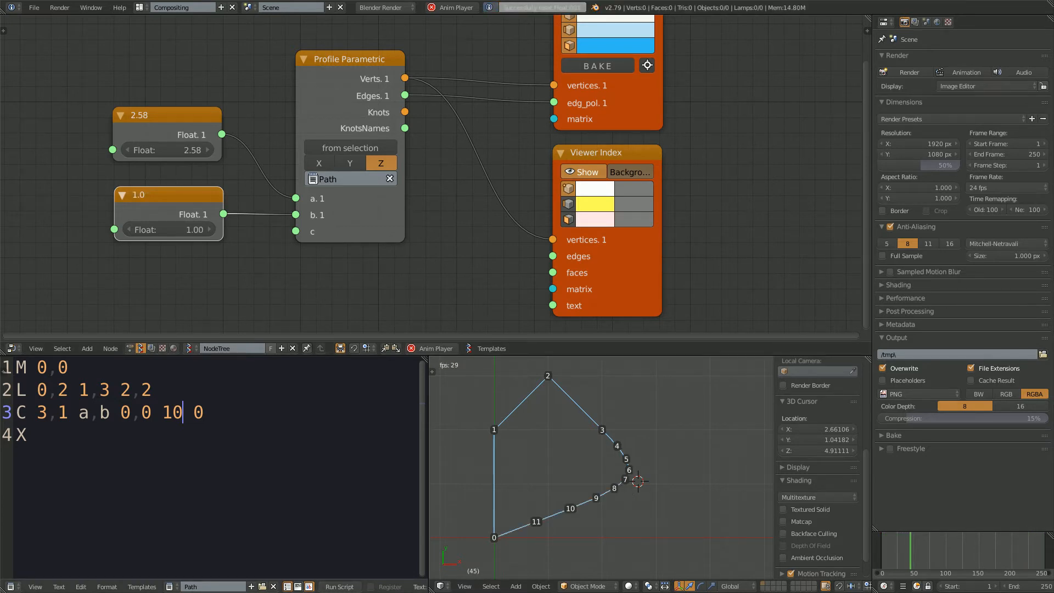
key(BackSpace)
text(5)
key(BackSpace)
key(BackSpace)
text(20)
key(BackSpace)
key(BackSpace)
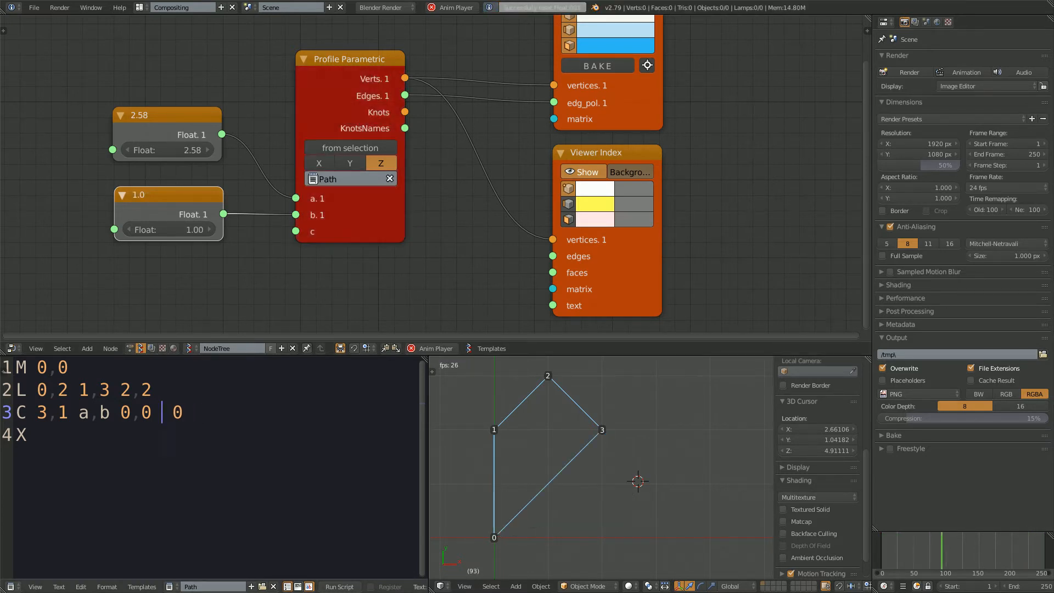
Step: Set the curve command's vertex count to 5 so line 3 reads "C 3,1 a,b 0,0 5 0"
text(1)
key(BackSpace)
text(5)
key(BackSpace)
text(1)
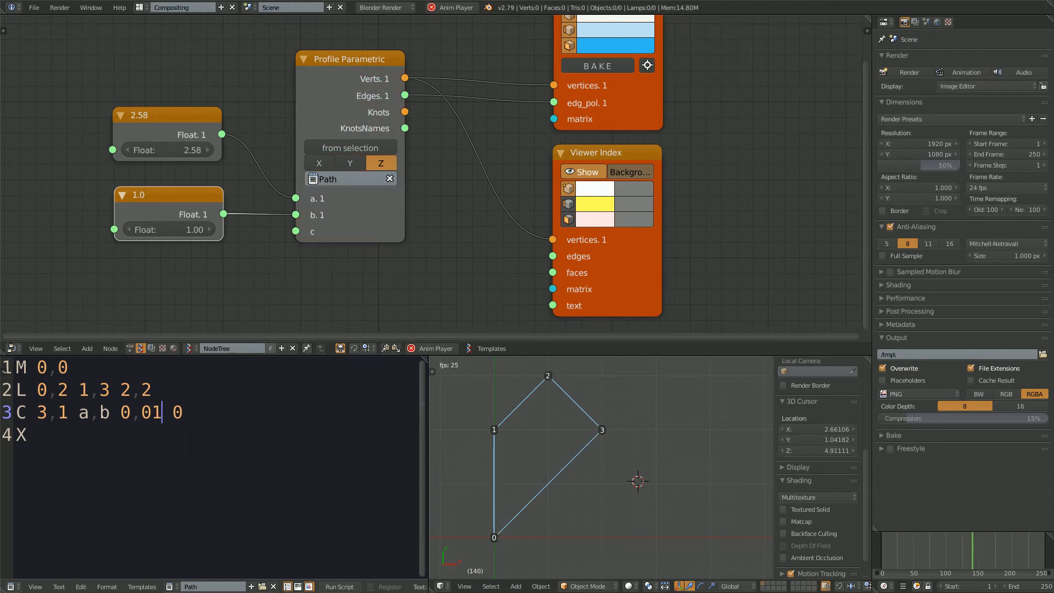
key(BackSpace)
text(5)
key(Left)
key(Left)
key(Left)
key(Left)
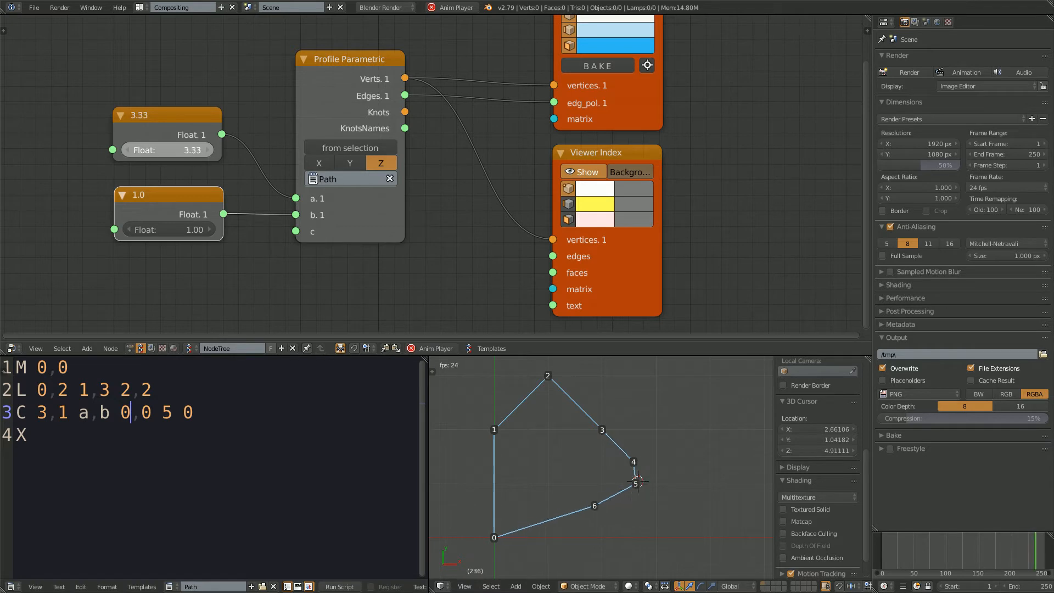
Step: Try 2 for the b float, then set b to -0.40 and the a float to 1.56 to reshape the curve
click(169, 229)
text(2)
key(Return)
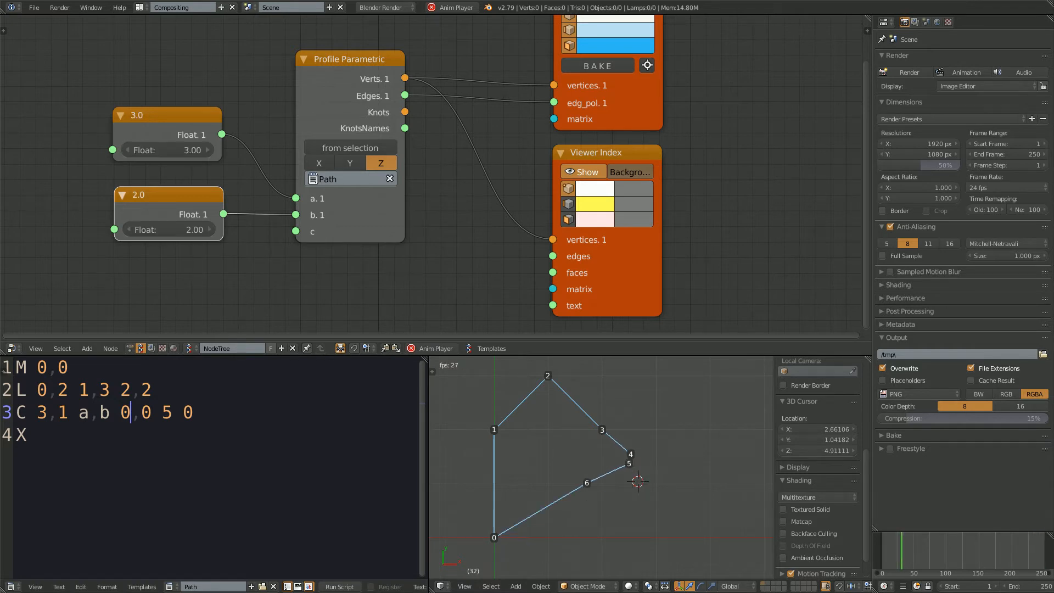
mouse_move(169, 229)
mouse_down()
mouse_move(186, 230)
mouse_move(152, 229)
mouse_up()
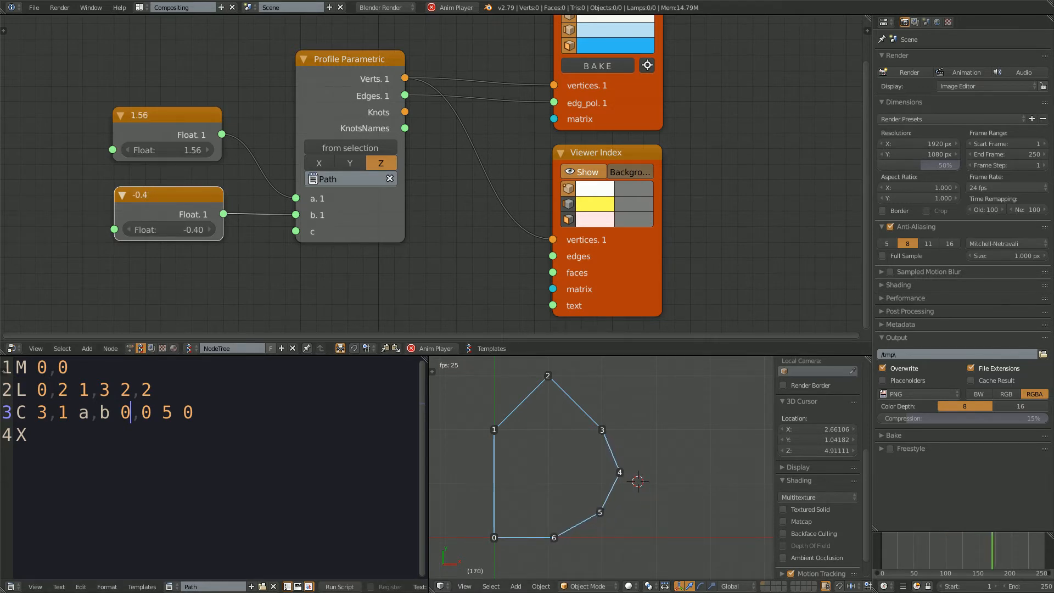
Step: Stop the animation playback and place the 3D cursor in the empty area beside the profile
key(alt+a)
click(689, 450)
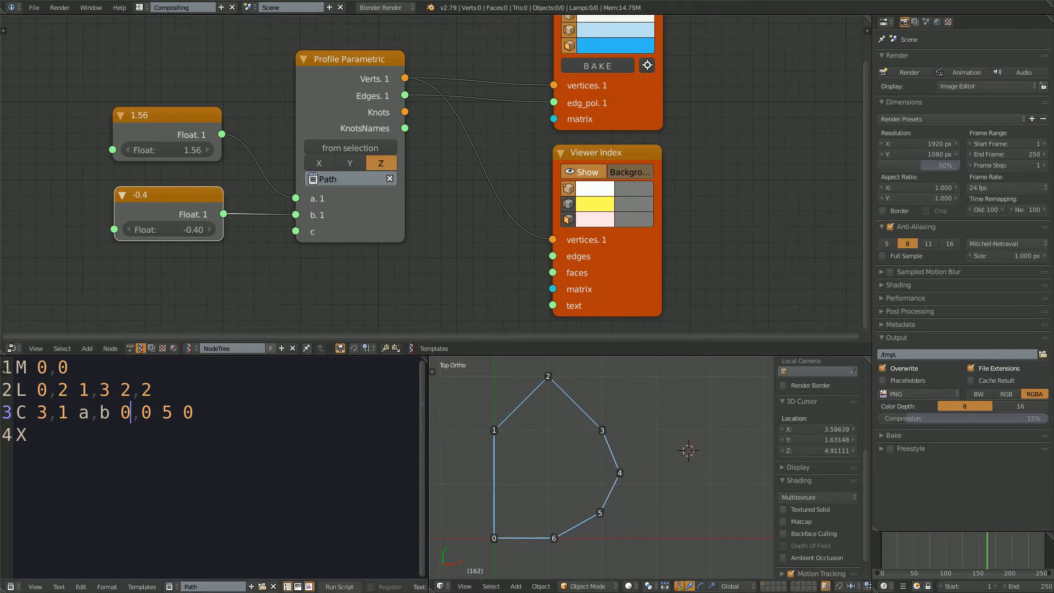
click(661, 414)
scroll(661, 414, down, 2)
shift+middle_drag(661, 414, 666, 426)
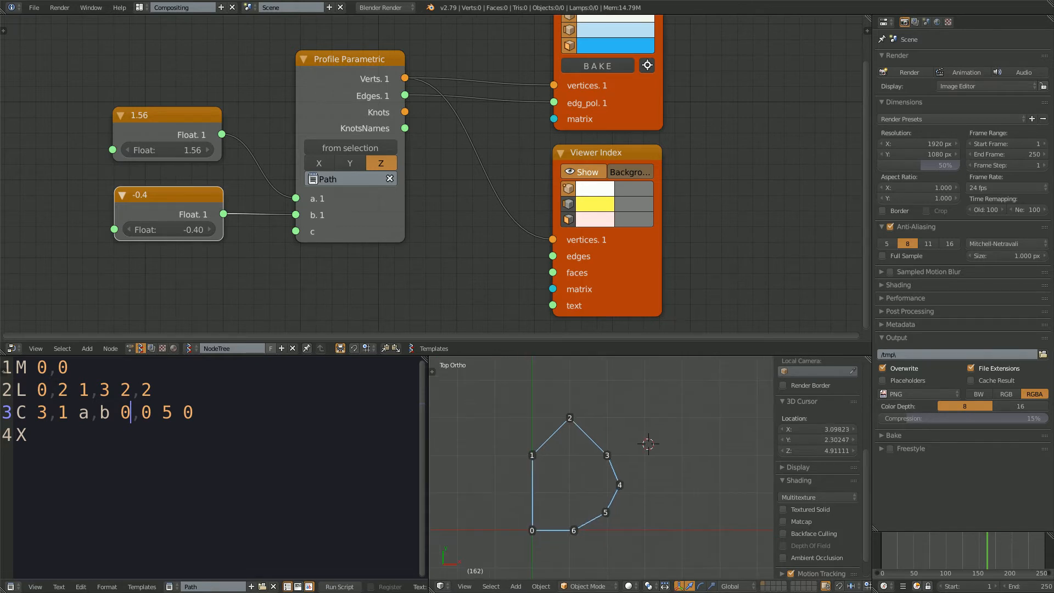
Step: Switch to the browser's Sverchok documentation and examine the ArcTo parameters of the Profile Parametric Node
key(alt+Tab)
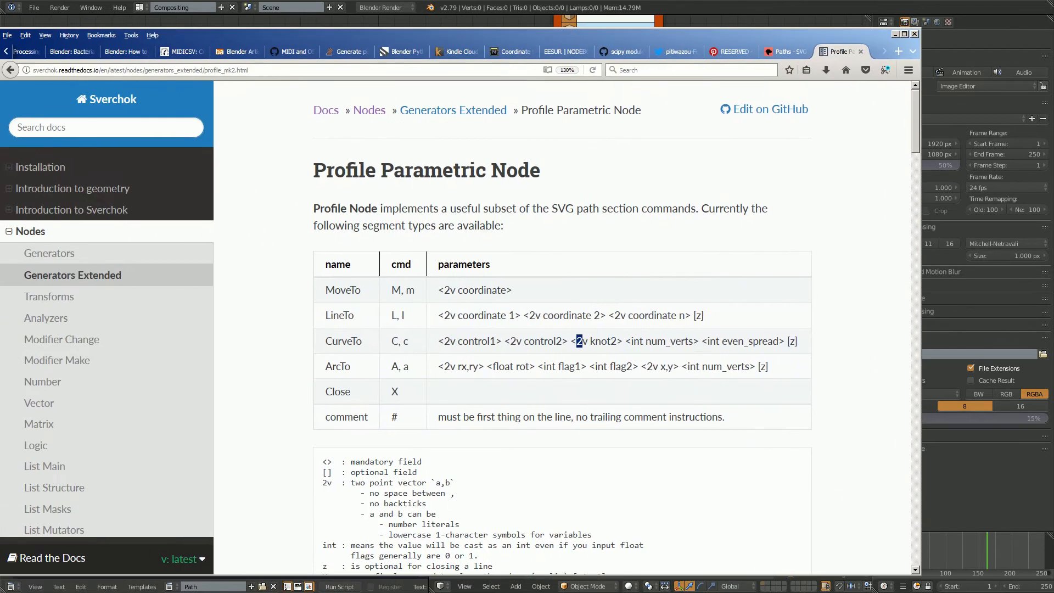
drag(459, 369, 667, 369)
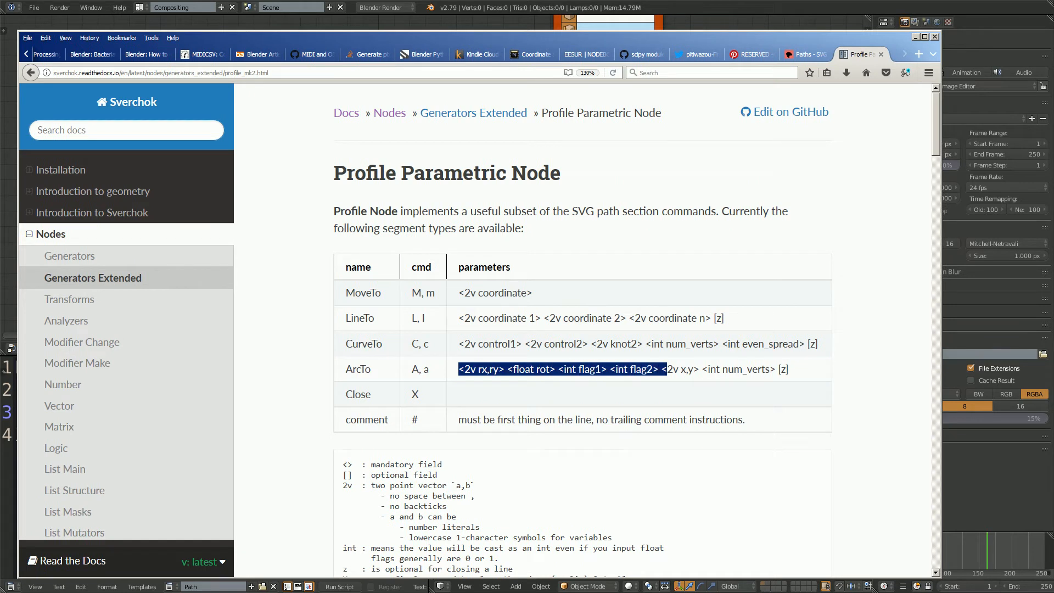
click(679, 369)
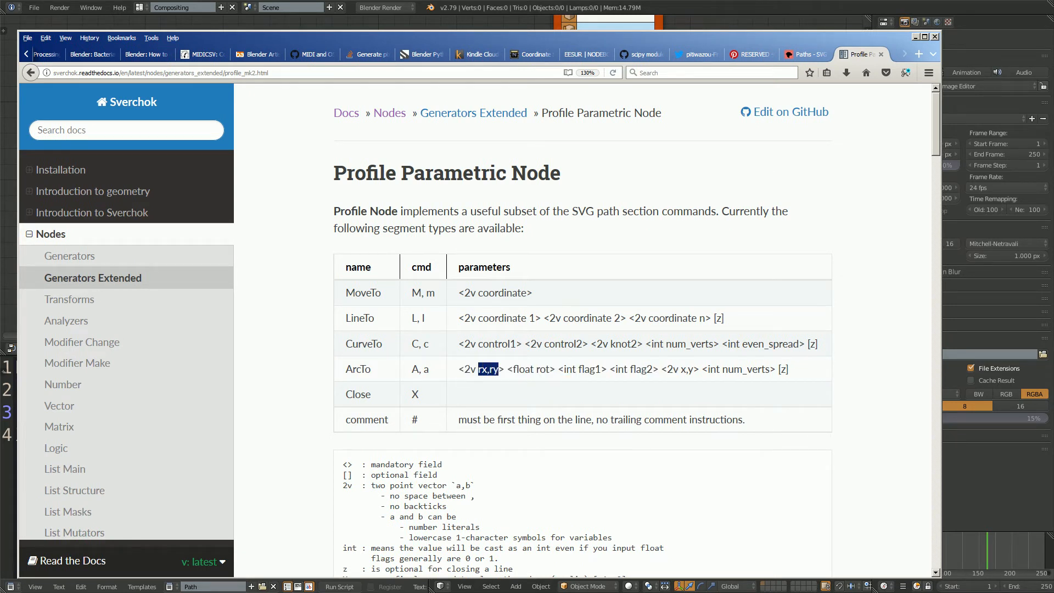
double_click(517, 369)
click(578, 369)
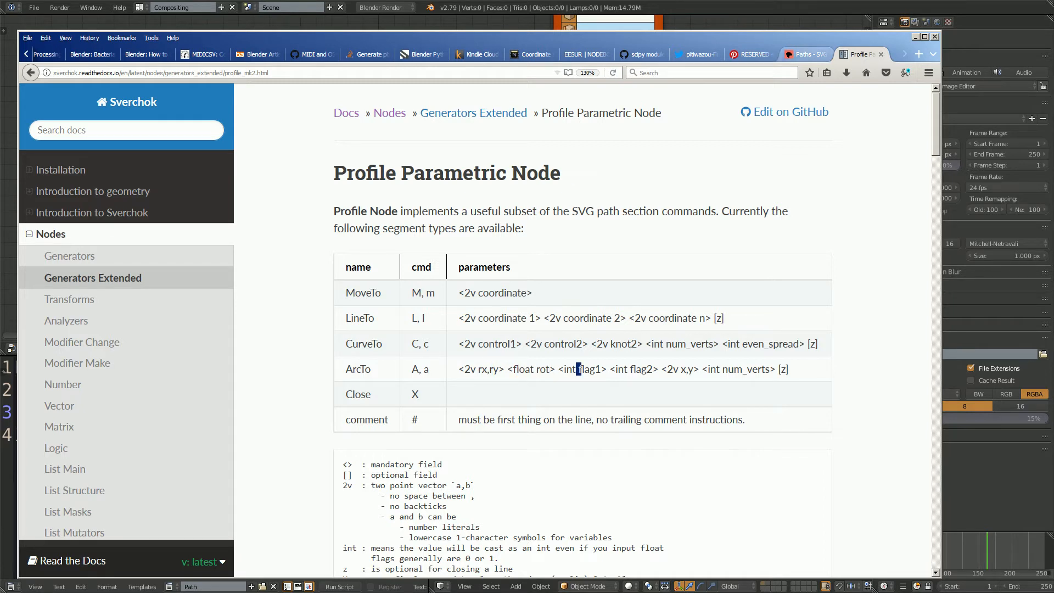
Step: Open the Mozilla SVG Paths tutorial and examine the line and arc commands in the arc rotation example
key(ctrl+shift+Tab)
scroll(362, 330, down, 3)
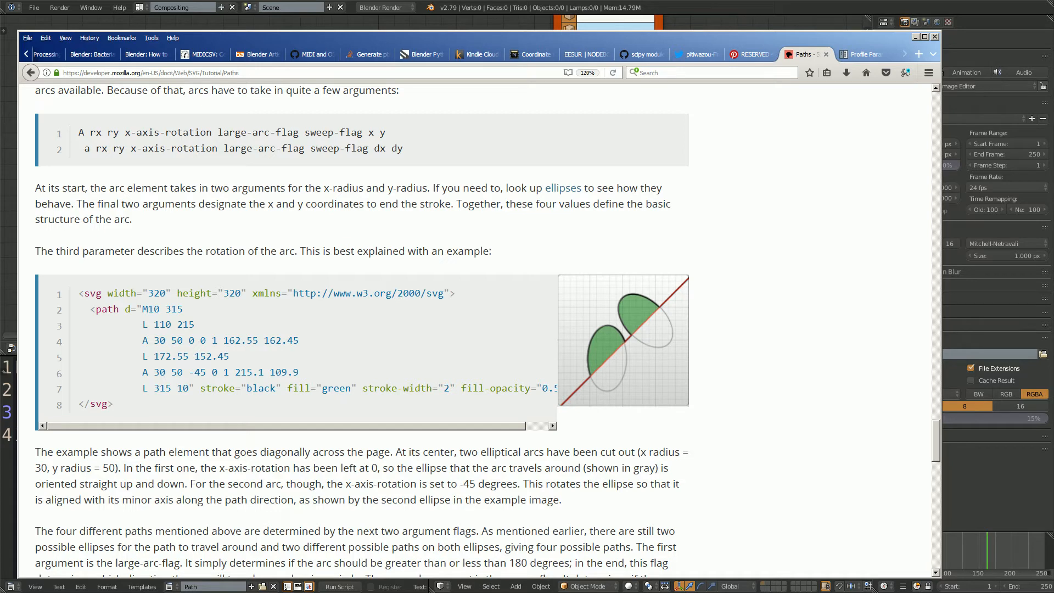
drag(136, 324, 194, 324)
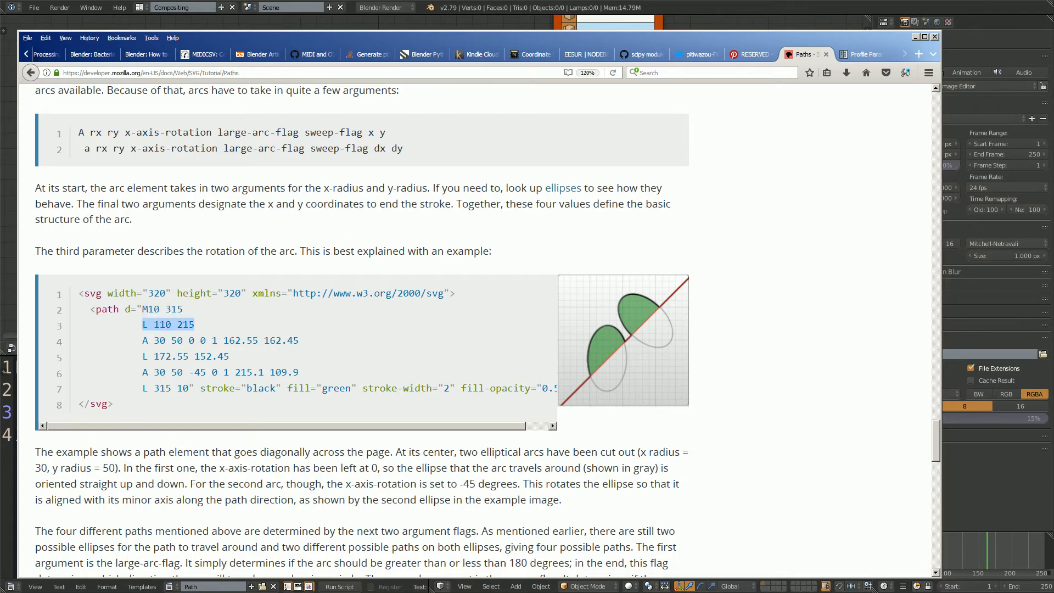
drag(138, 340, 299, 340)
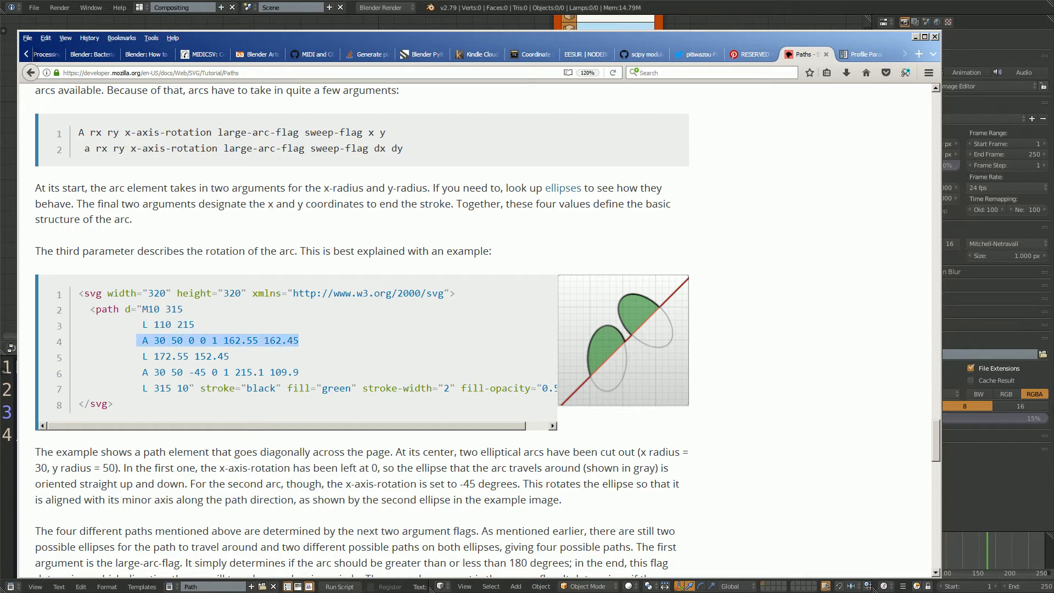
click(141, 357)
drag(141, 373, 79, 372)
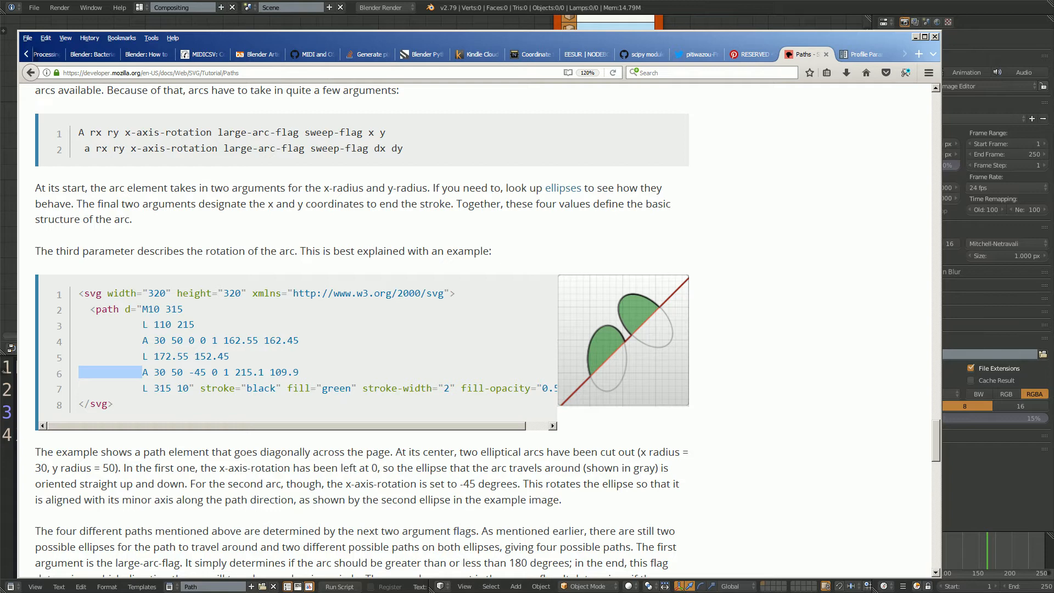
click(142, 372)
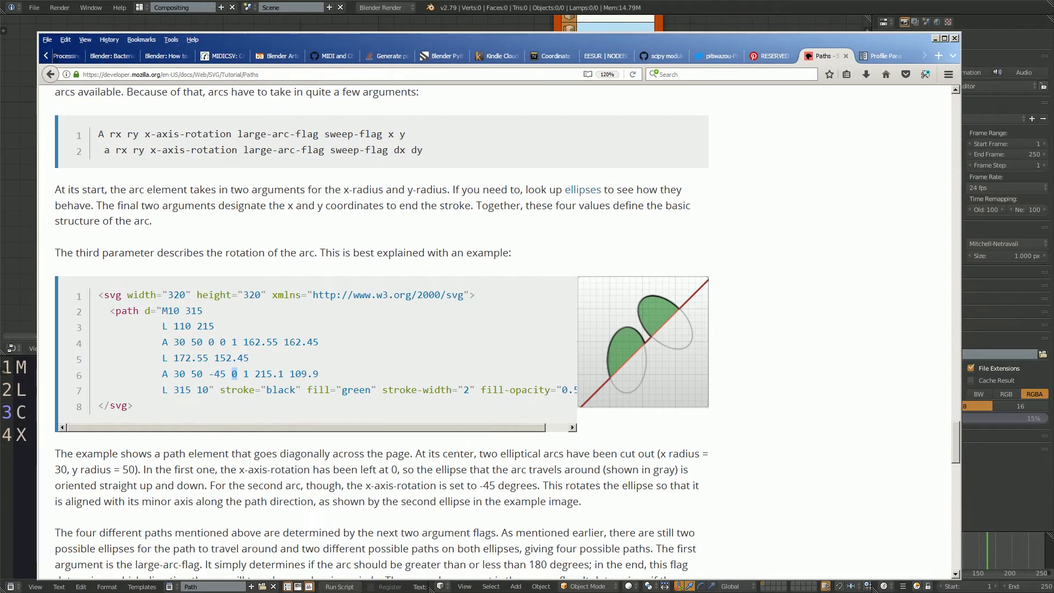
Step: Copy the example's path data from "M10 315" through "L 315 10" and switch back to Blender
mouse_move(220, 389)
mouse_down()
mouse_move(237, 373)
mouse_move(185, 358)
mouse_move(207, 390)
mouse_move(173, 342)
mouse_move(250, 360)
mouse_move(214, 391)
mouse_up()
key(ctrl+c)
click(173, 342)
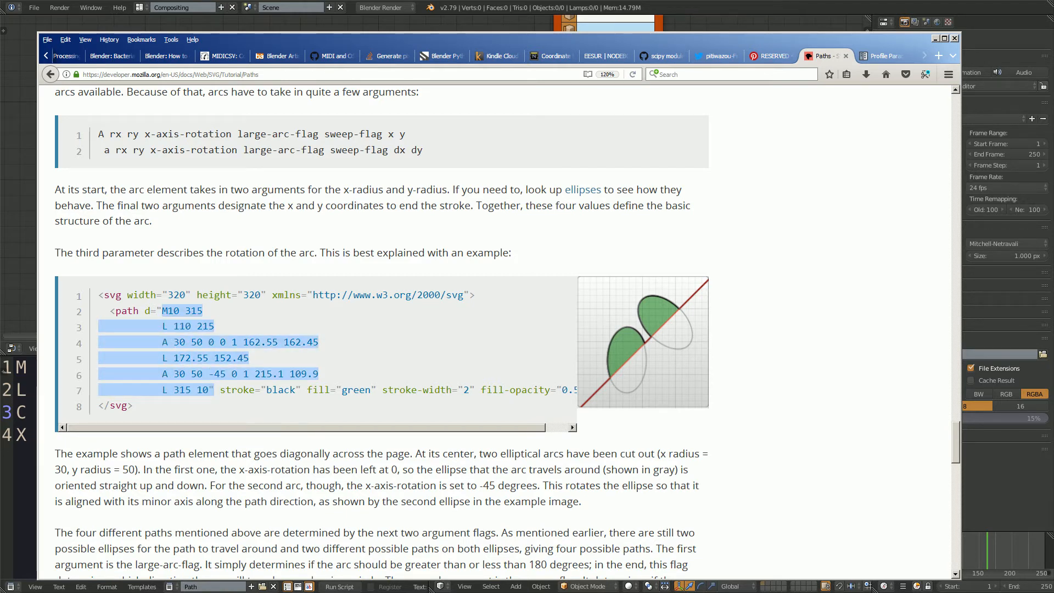
drag(388, 40, 0, 58)
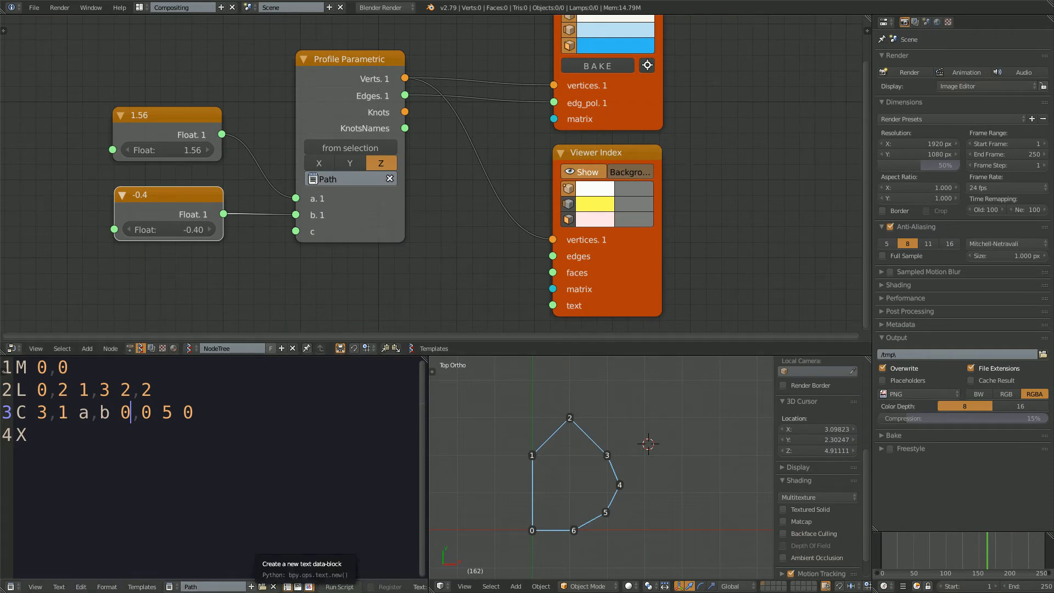
Step: Create a new text data-block named PathB and paste the copied path data into it
click(252, 586)
click(214, 587)
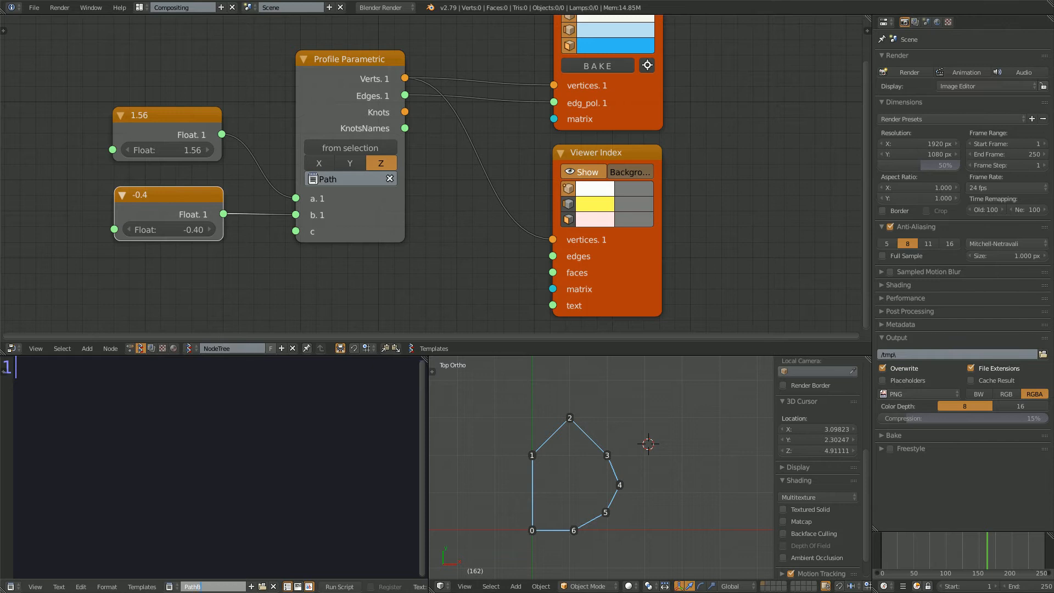
key(Return)
key(ctrl+v)
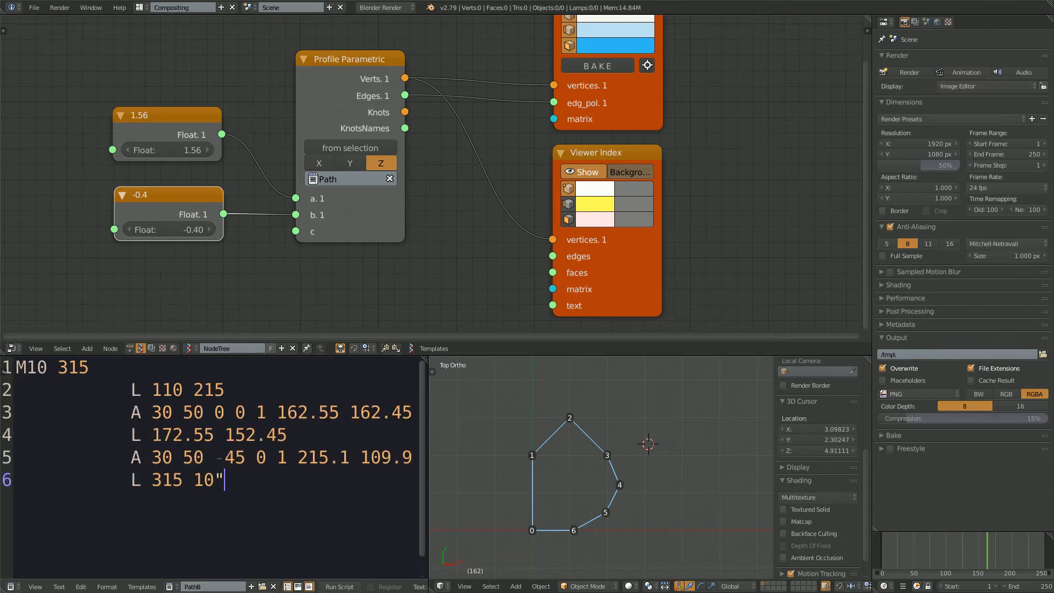
Step: Clean up the pasted path: remove the lines' indentation, separate M from 10 with a space, and delete the trailing quotation mark
drag(226, 481, 111, 390)
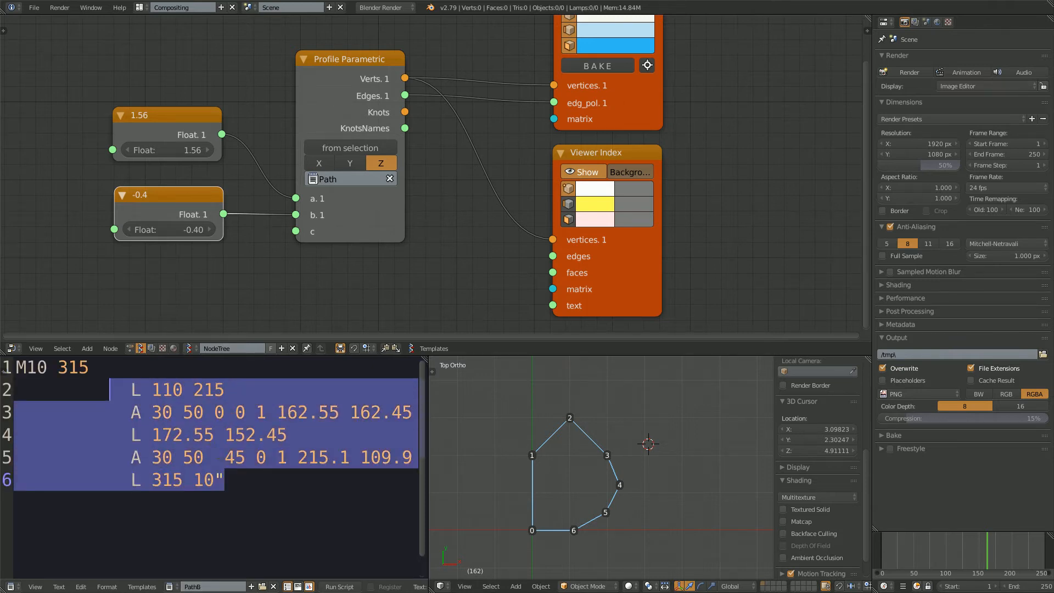
key(shift+Tab)
key(shift+Tab)
drag(142, 480, 17, 480)
click(27, 367)
key(BackSpace)
key(BackSpace)
click(47, 435)
key(BackSpace)
key(BackSpace)
key(BackSpace)
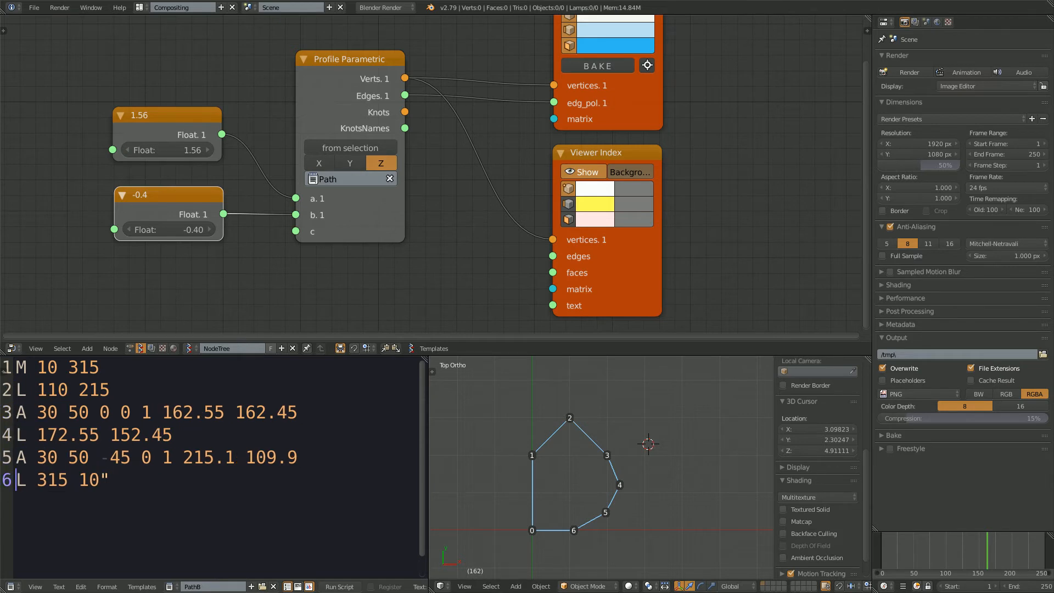
click(203, 413)
Step: Load the PathB text into the existing Profile Parametric node
scroll(671, 442, up, 2)
scroll(673, 443, down, 2)
click(673, 443)
scroll(673, 443, up, 1)
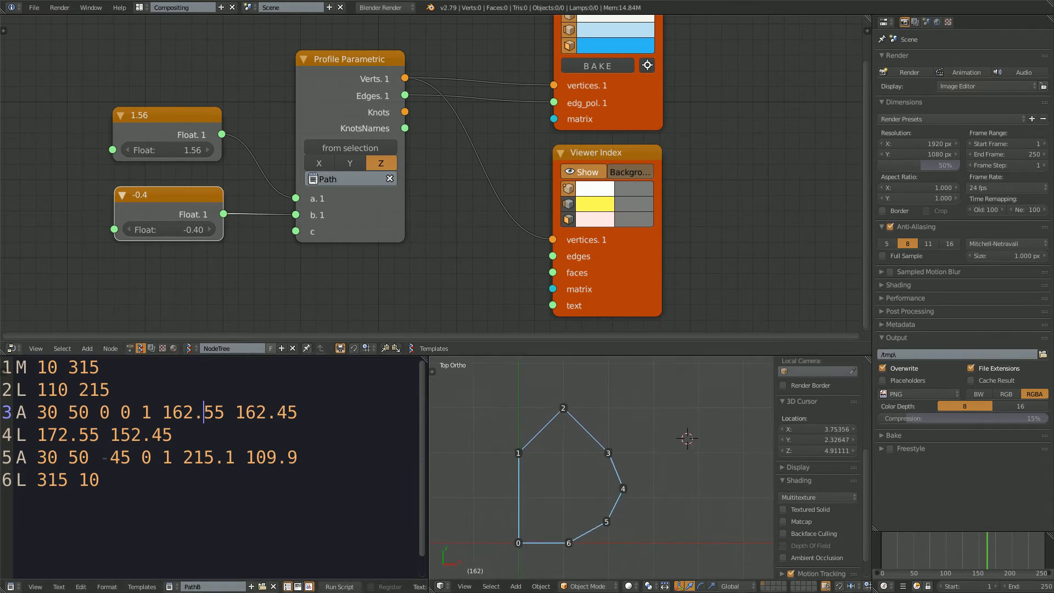
click(351, 179)
click(484, 194)
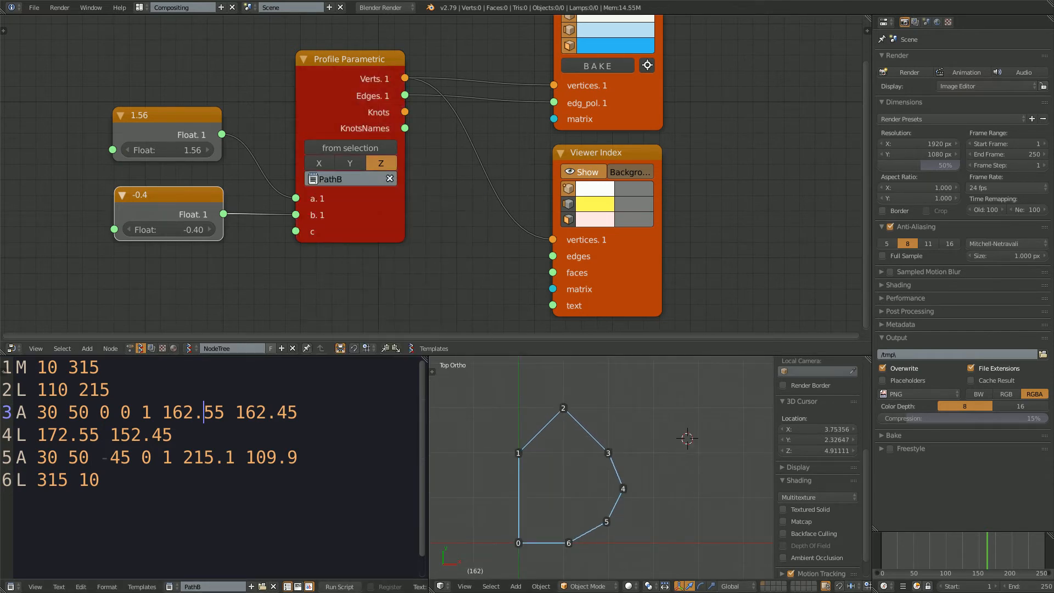
Step: Delete both Float nodes and the old Profile Parametric node from the node tree
right_click(166, 123)
key(x)
right_click(169, 202)
key(x)
scroll(437, 171, up, 2)
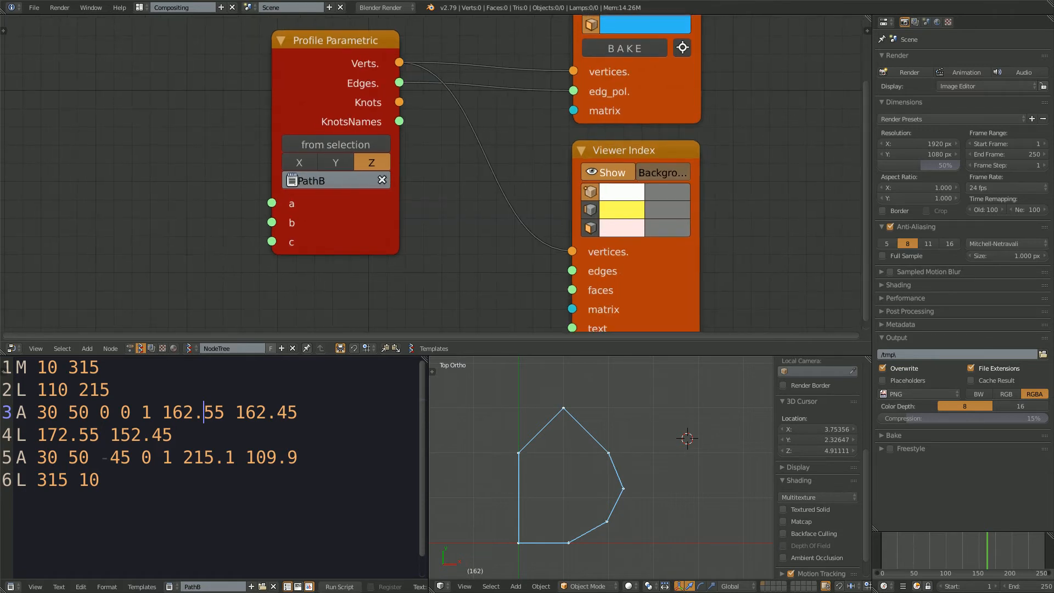
right_click(321, 82)
scroll(351, 113, down, 3)
key(x)
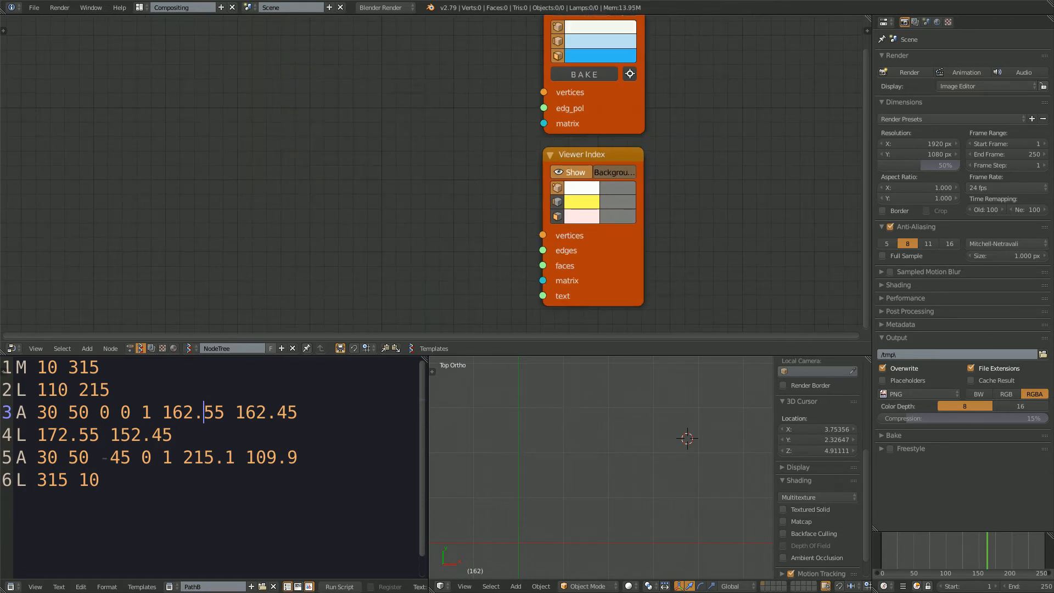
Step: Add a new Profile Parametric node beside the viewer nodes and load the PathB text into it
key(alt+space)
text(profi)
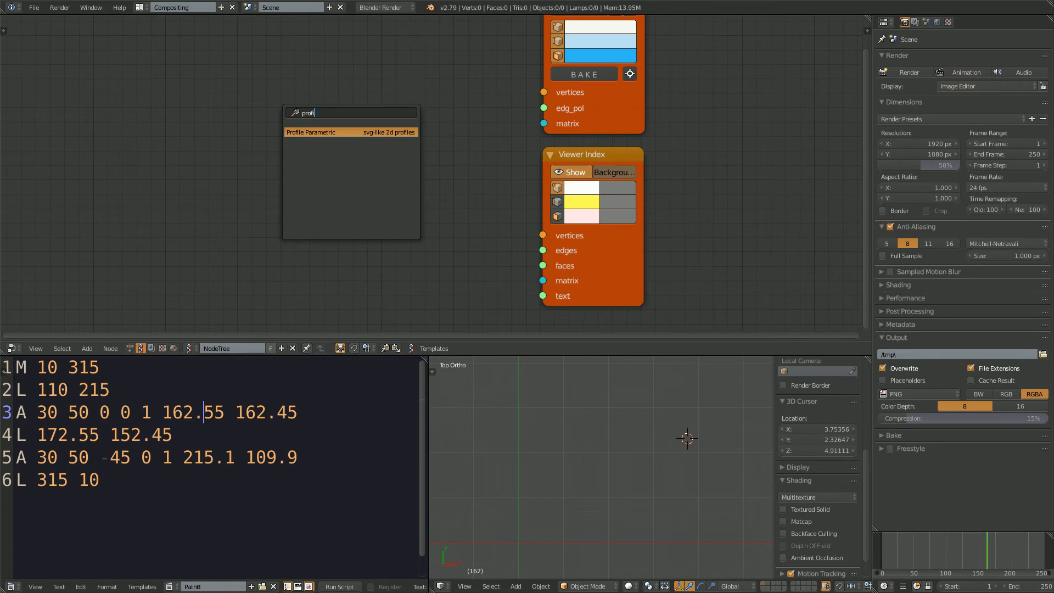
key(Return)
click(277, 100)
click(329, 215)
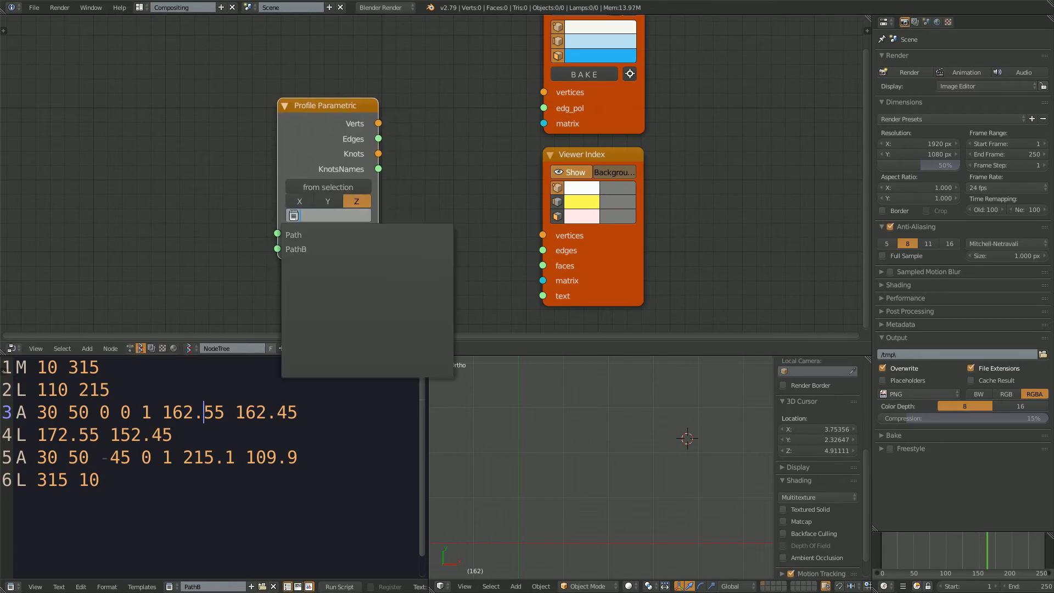
click(329, 247)
Step: Connect the profile node's Verts and Edges to vertices and edg_pol on the viewer node with BAKE, then select the Viewer Index node
scroll(351, 241, up, 1)
scroll(491, 193, up, 1)
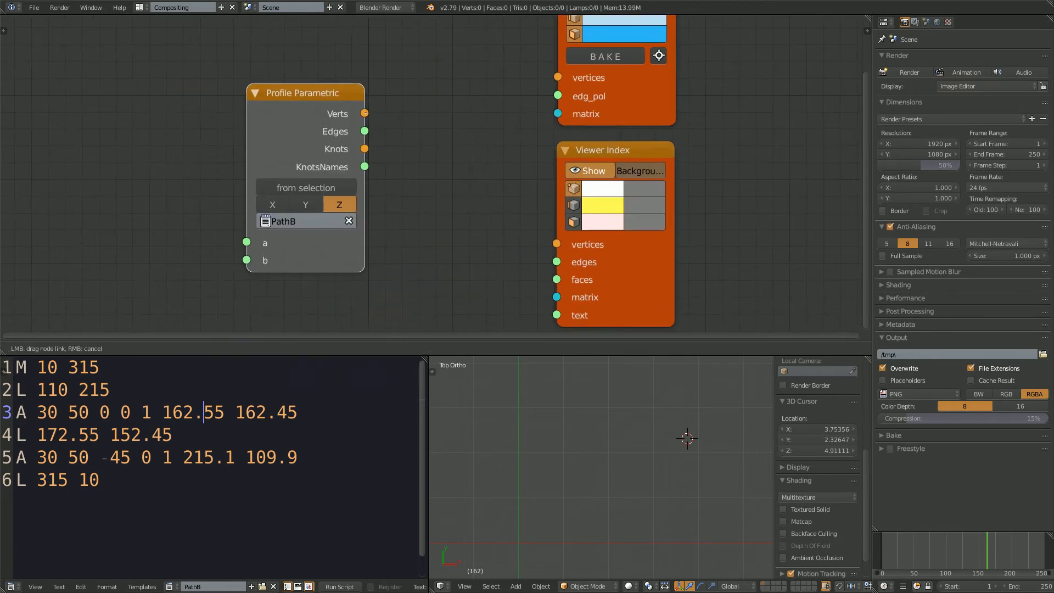
drag(374, 119, 553, 86)
drag(364, 130, 558, 96)
click(610, 150)
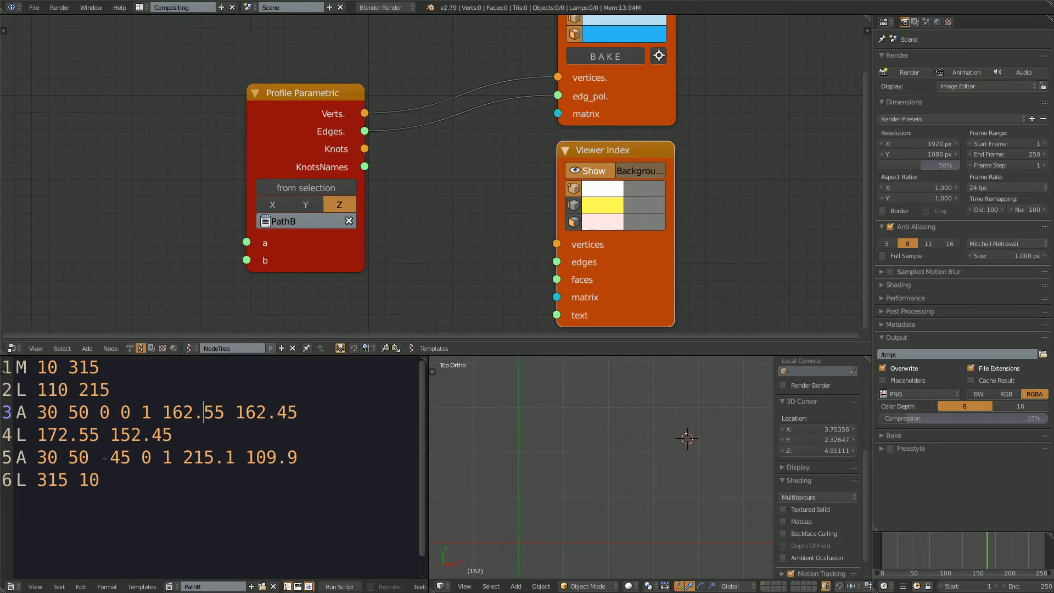
Step: Delete the Viewer Index node and move the Profile Parametric node closer to the viewer node with BAKE
scroll(598, 182, down, 1)
key(x)
middle_drag(494, 181, 546, 174)
drag(378, 97, 459, 90)
scroll(432, 173, up, 1)
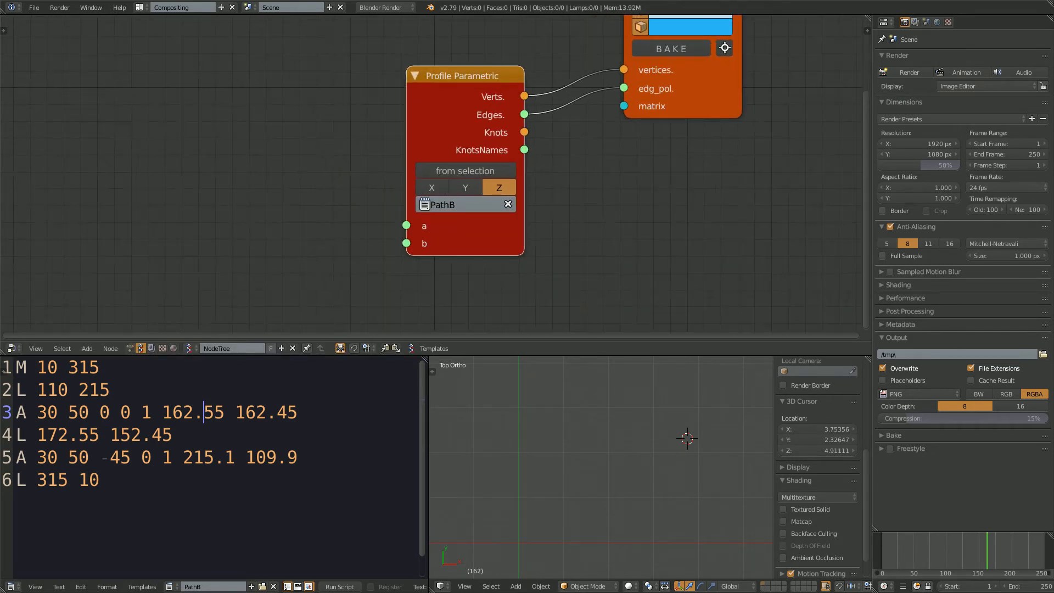
Step: Comment out lines 3, 5 and 6 of the PathB text with #
click(101, 367)
click(26, 390)
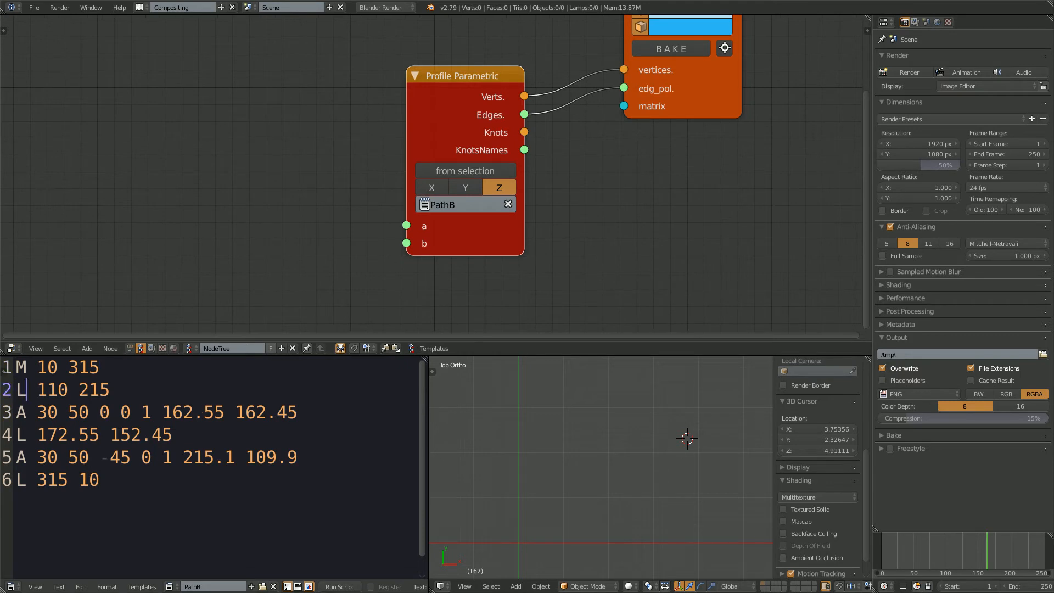
click(17, 412)
key(ctrl+d)
key(Down)
key(Down)
key(ctrl+d)
key(Down)
key(ctrl+d)
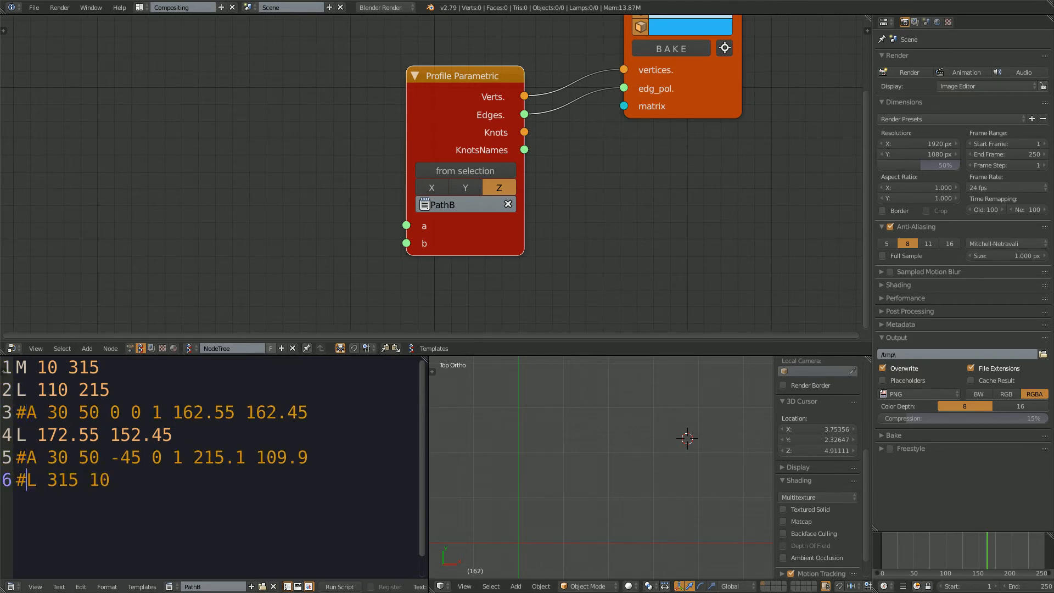
Step: Comment out lines 4 and 2 of PathB, leaving only the M command on line 1 active
key(Up)
key(Up)
key(Home)
key(ctrl+d)
key(Up)
key(Up)
key(ctrl+d)
key(Up)
key(Home)
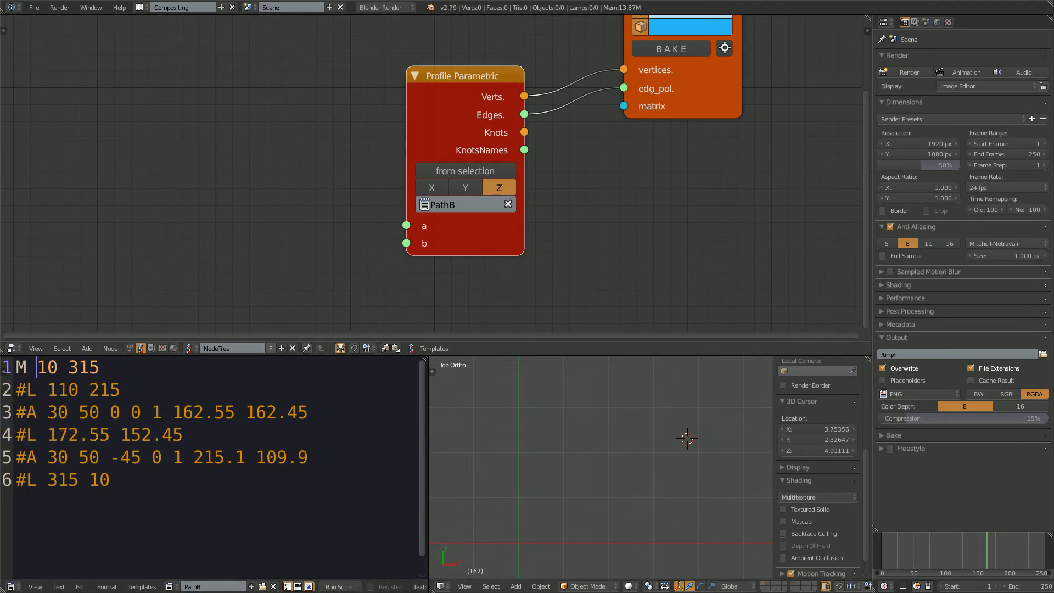
Step: Start animation playback and separate the coordinates on line 1 with a comma to read M 10,315
key(alt+a)
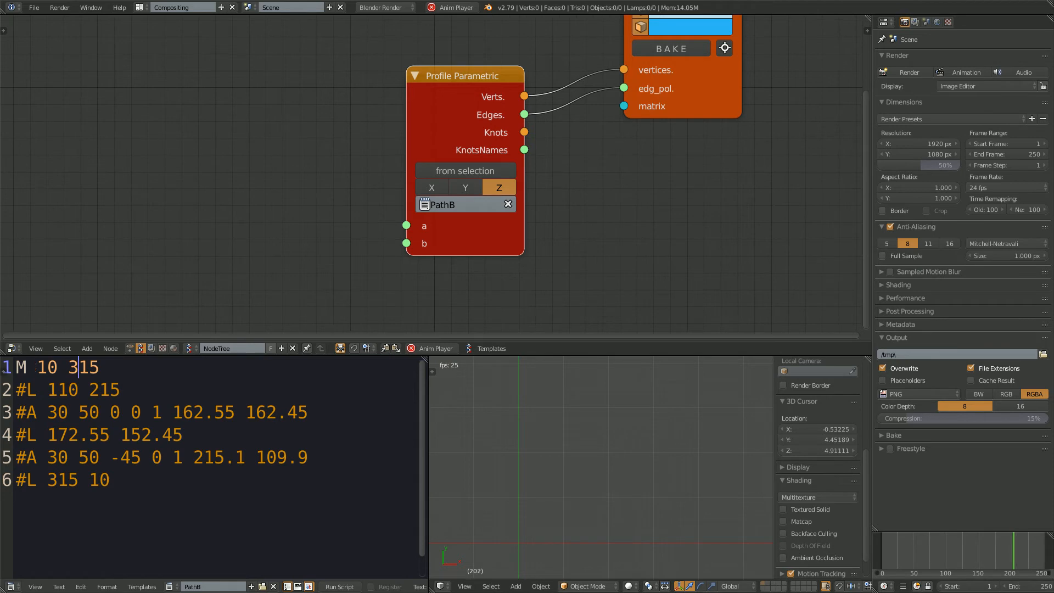
key(Right)
key(Right)
key(shift+Right)
text(,)
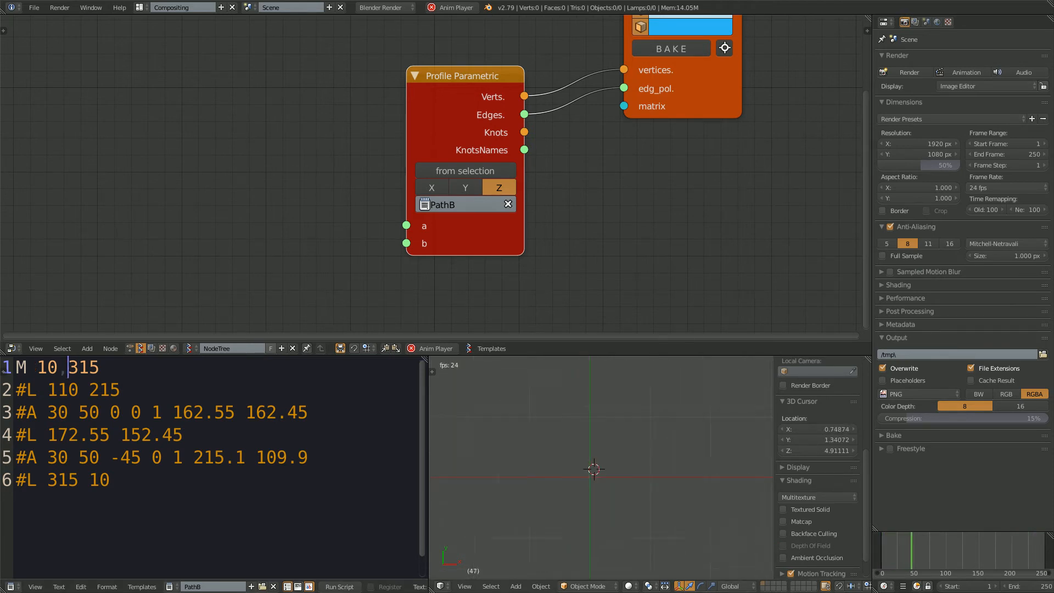
Step: Uncomment line 2 of PathB and rewrite its coordinates with a comma as L 110,215
click(26, 389)
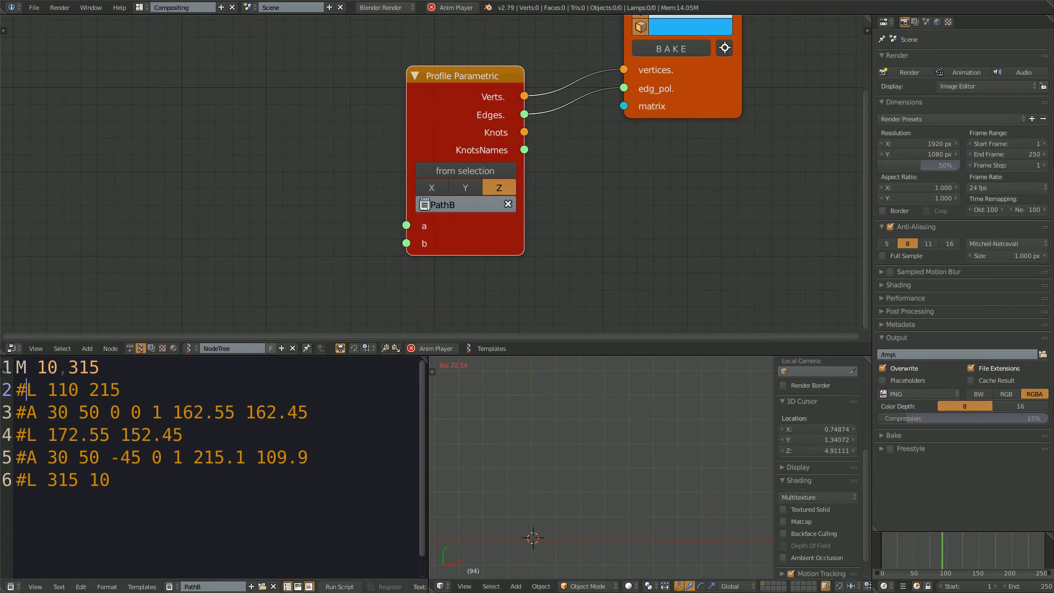
key(BackSpace)
click(68, 389)
key(shift+Right)
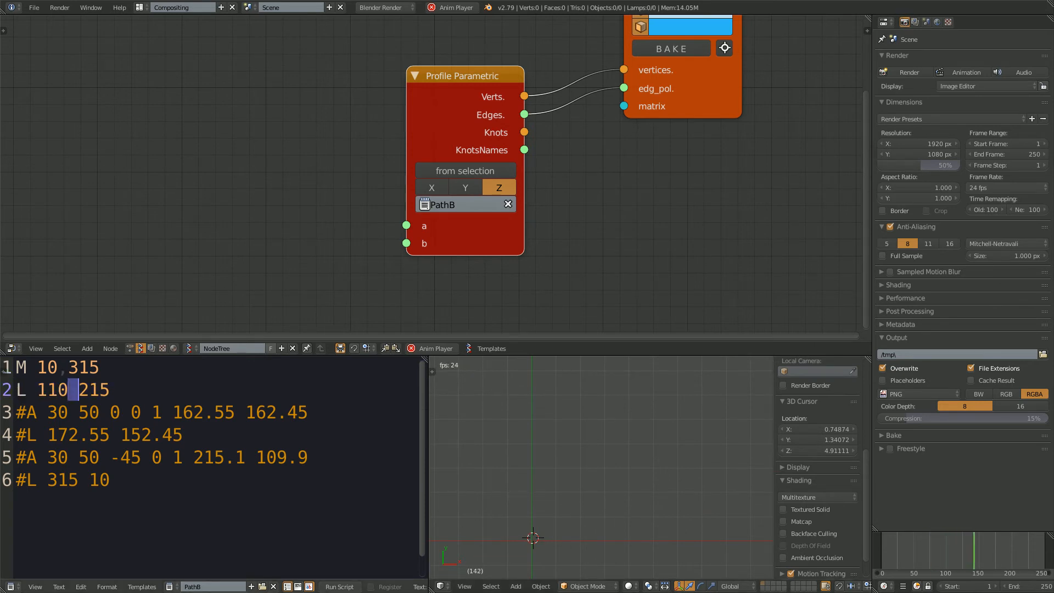
text(,)
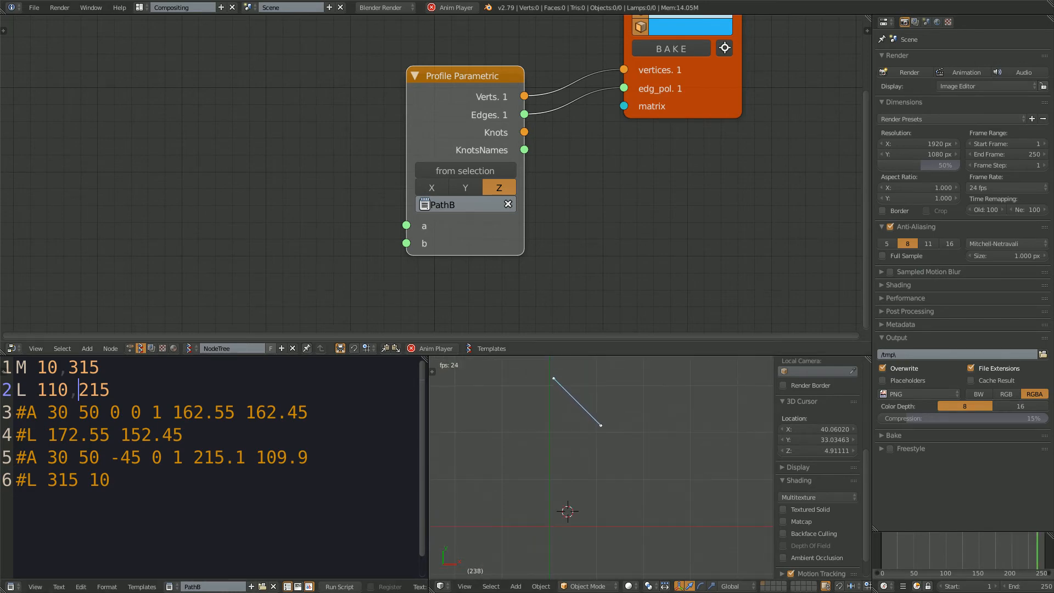
Step: Switch to the browser, dock its window on the left half of the screen and show the SVG arc rotation example
key(alt+Tab)
key(super+Right)
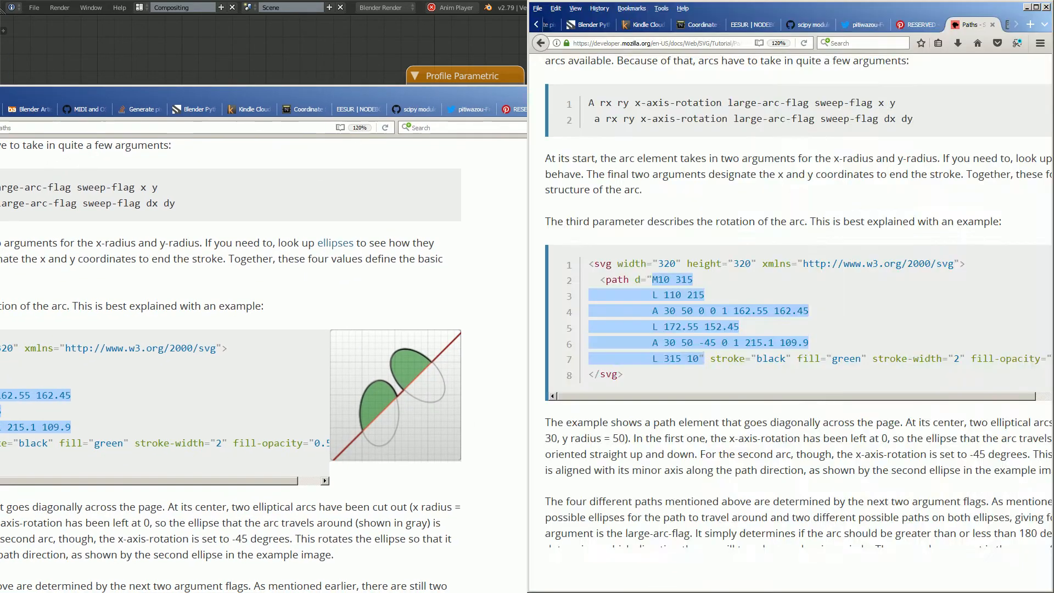
key(super+Left)
key(super+Left)
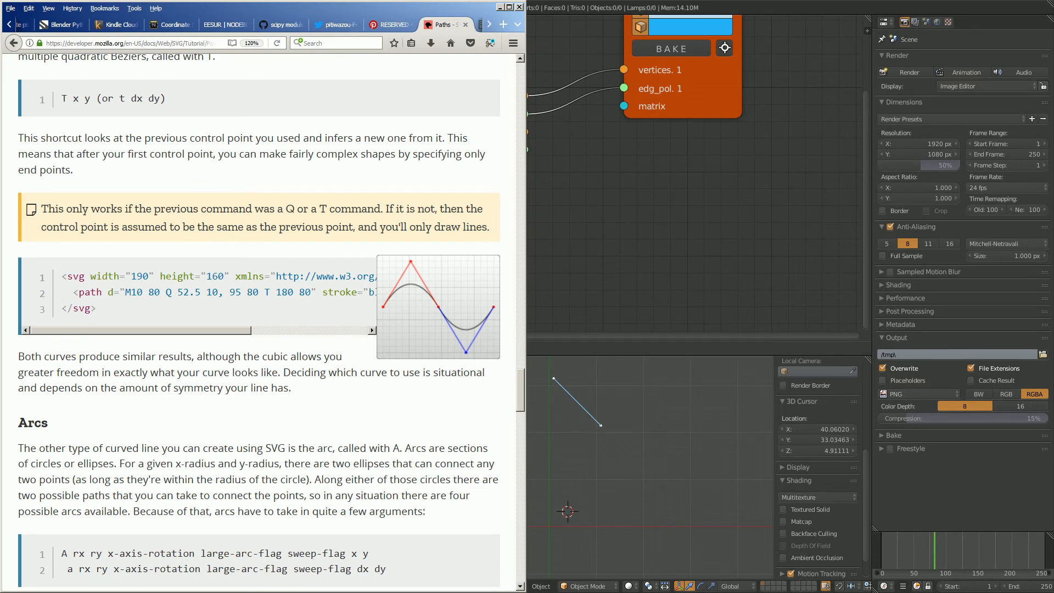
scroll(258, 324, down, 8)
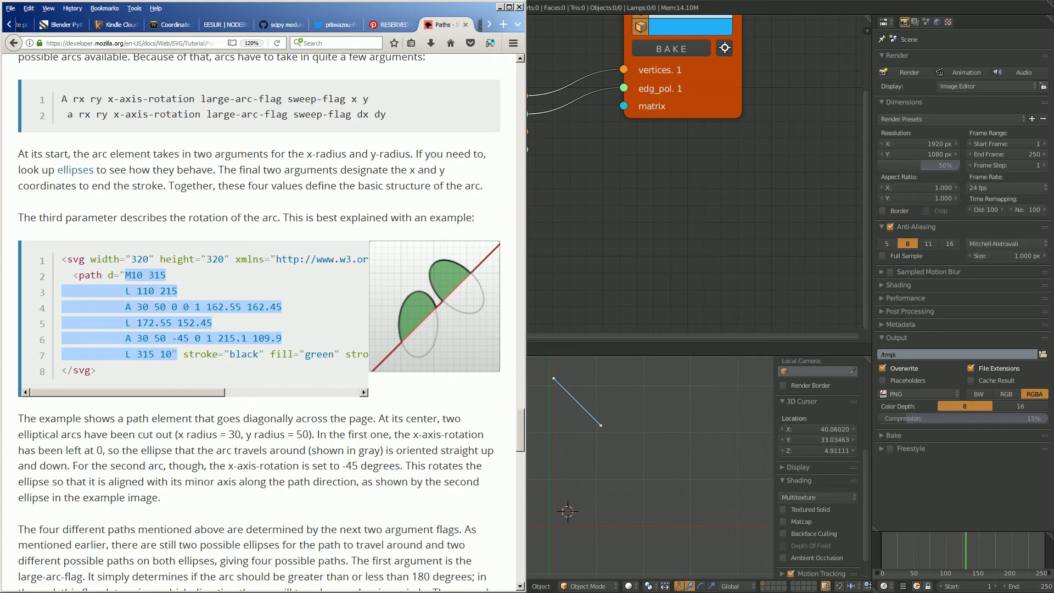
Step: Switch back to Blender, leave fullscreen mode and dock its window on the right half of the screen
key(alt+Tab)
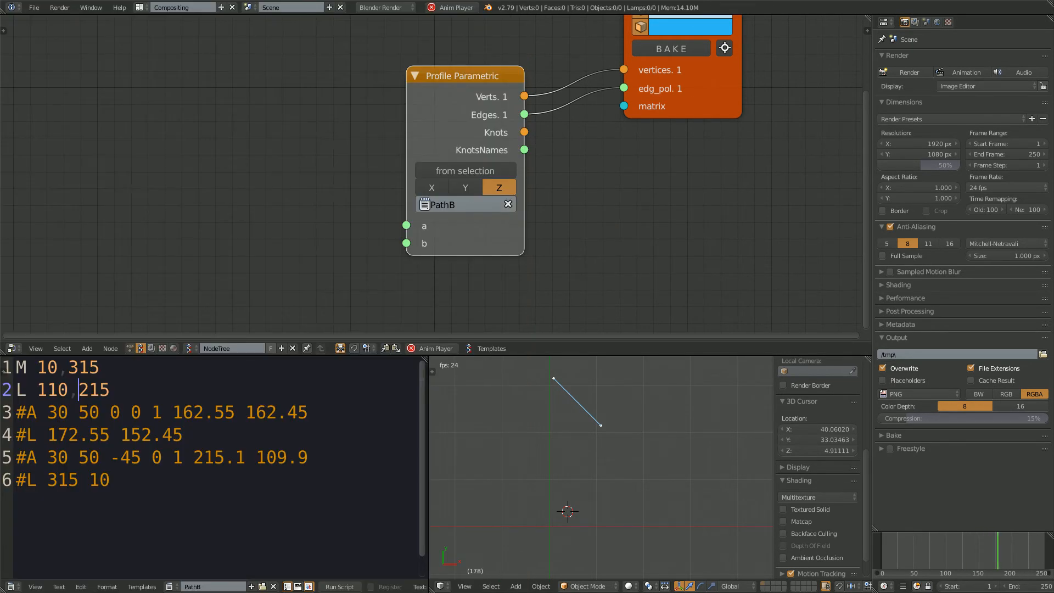
click(90, 7)
click(110, 28)
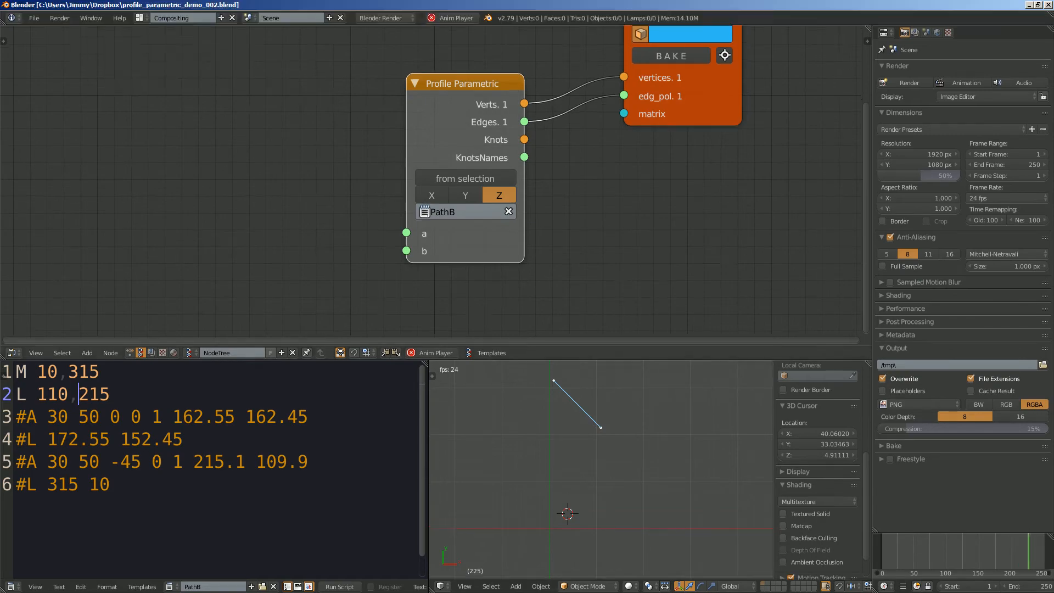
key(super+Right)
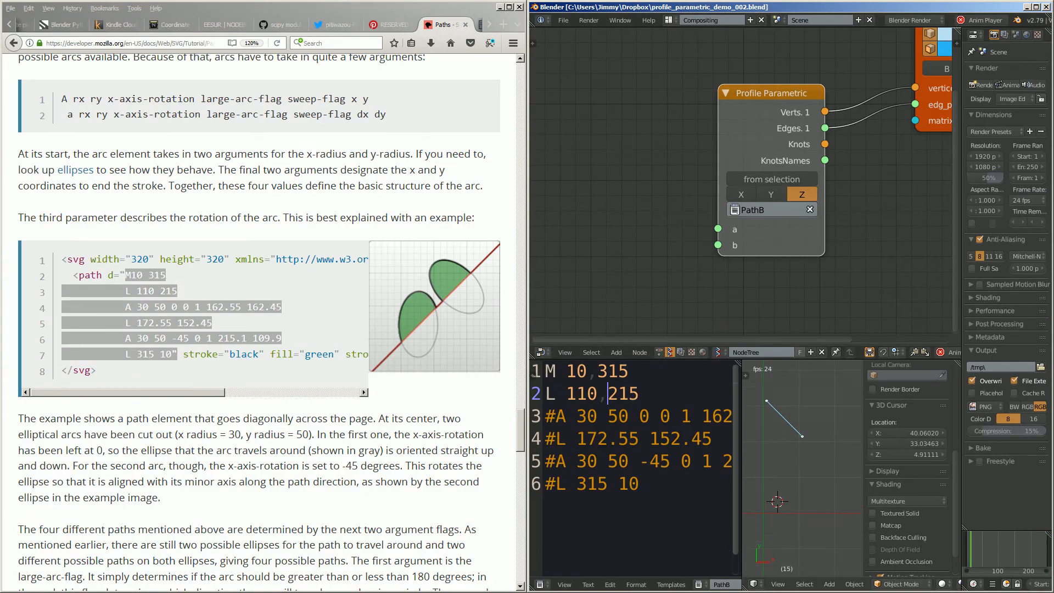
Step: Enlarge the 3D view by hiding its properties region and narrowing the render properties editor, and set it to the Bottom view
key(n)
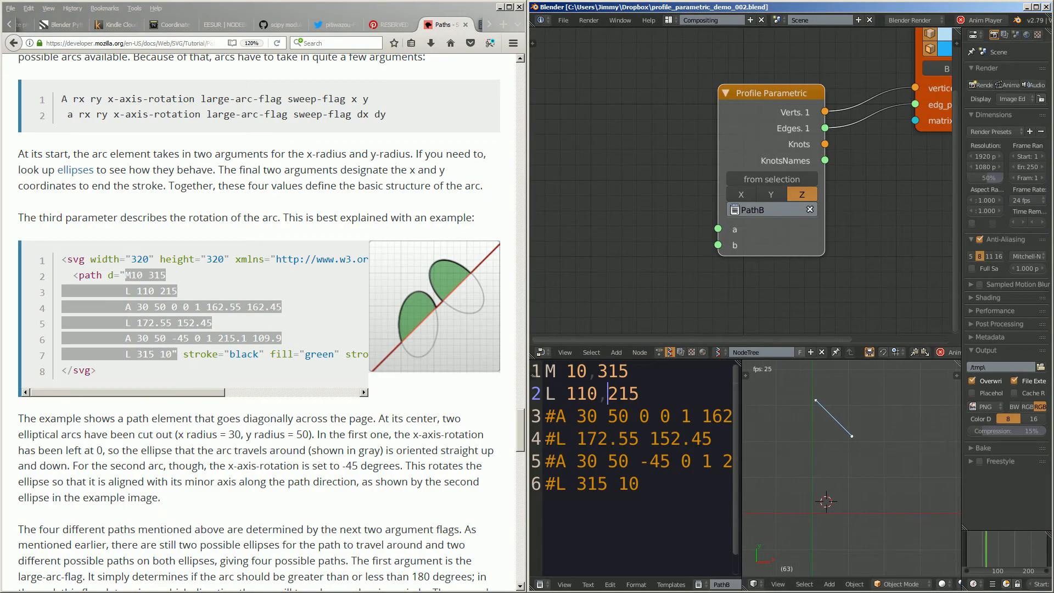
drag(962, 439, 1000, 439)
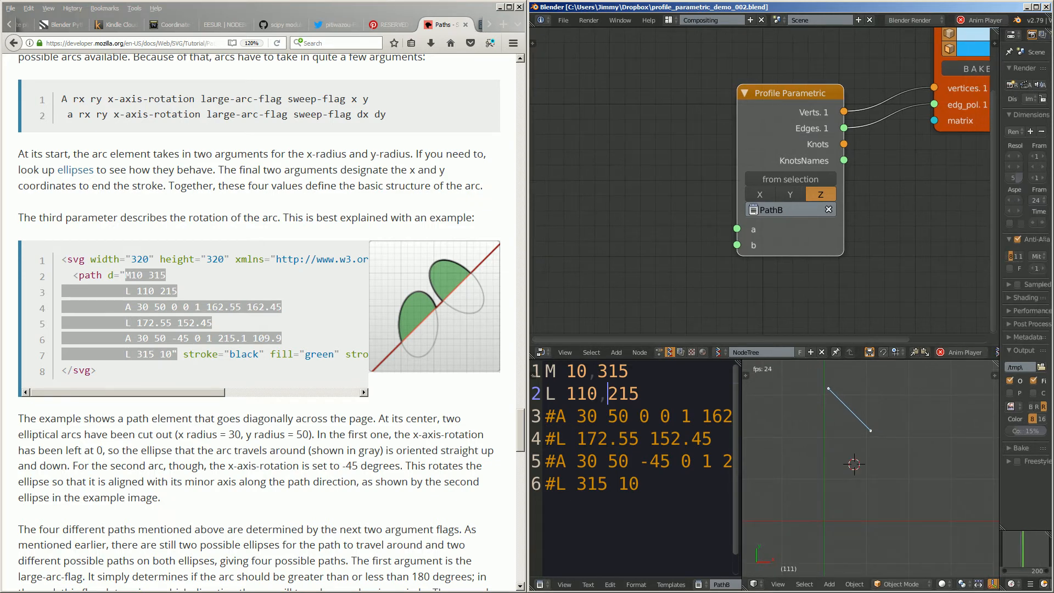
click(778, 584)
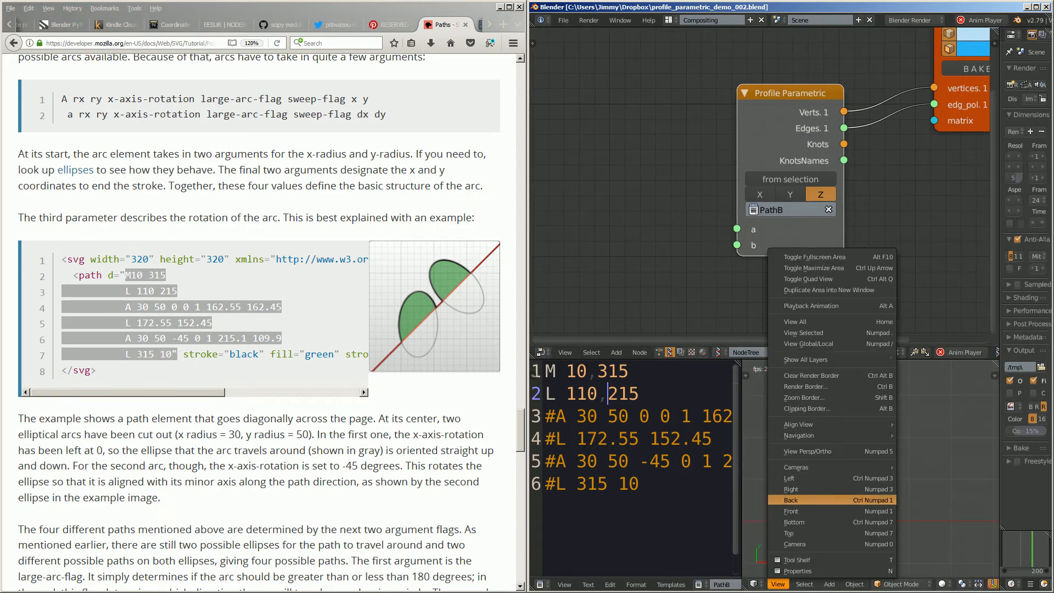
click(794, 522)
shift+middle_drag(829, 527, 809, 496)
scroll(831, 477, up, 2)
scroll(831, 477, down, 1)
click(800, 524)
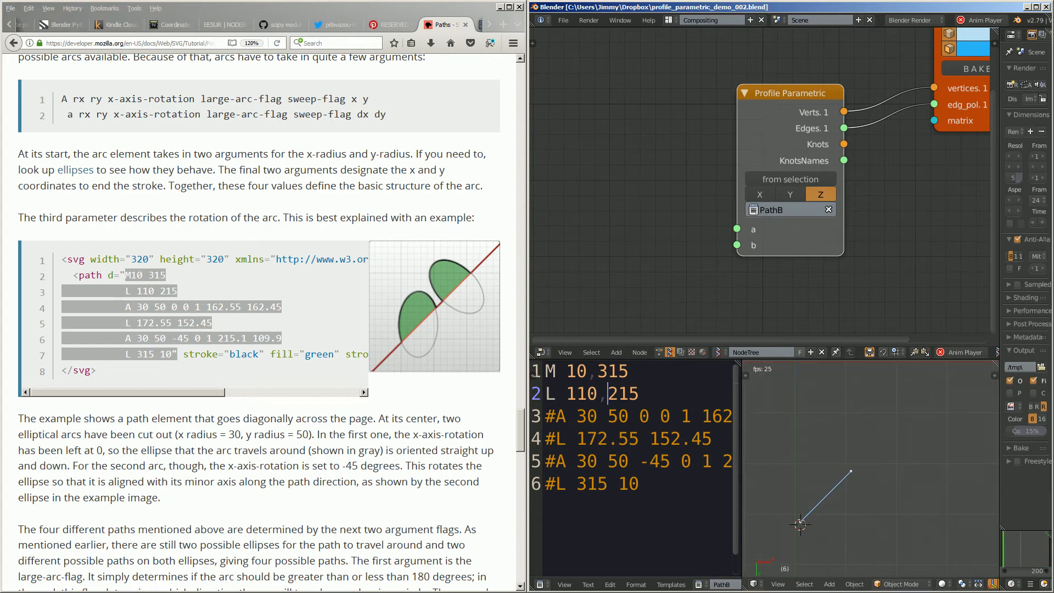
Step: Add a Viewer Index node below the viewer node, connect the profile's Verts to its vertices and enable its label background
scroll(912, 223, down, 3)
middle_drag(913, 222, 807, 211)
key(alt+space)
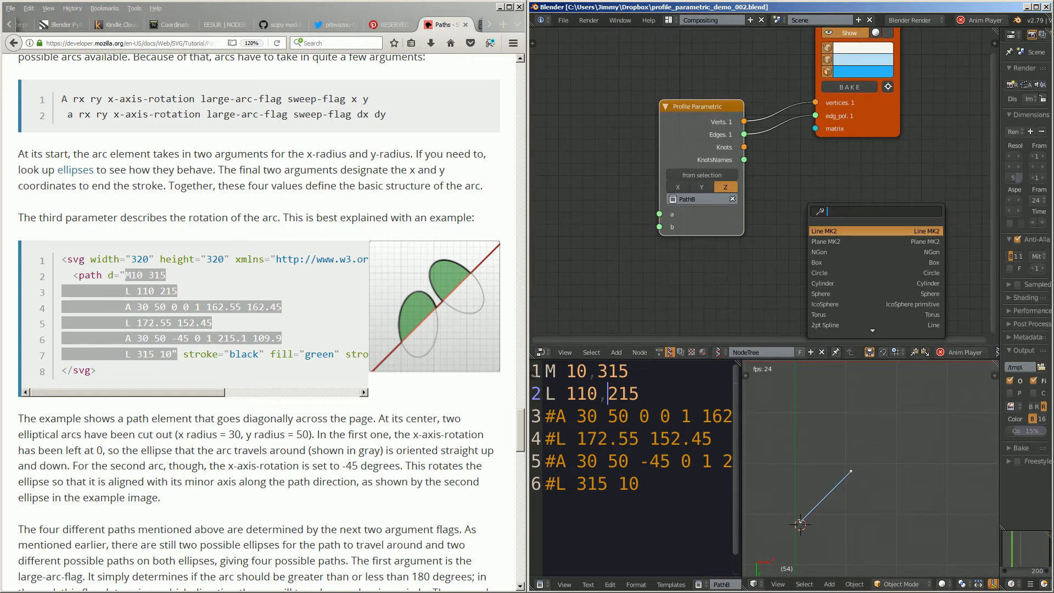
text(inde)
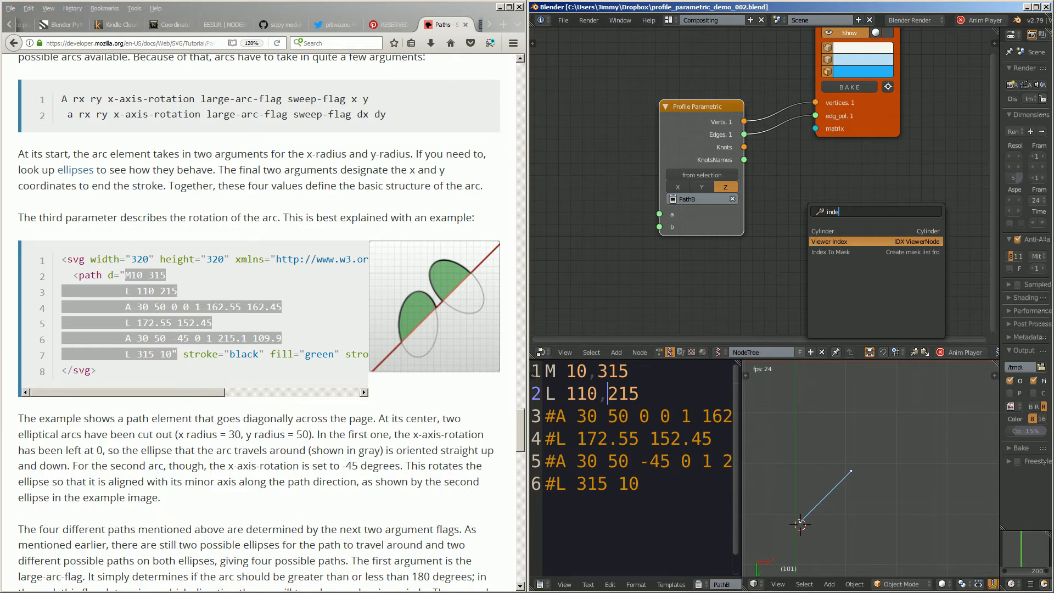
key(Return)
click(797, 159)
drag(744, 121, 797, 233)
scroll(899, 221, up, 1)
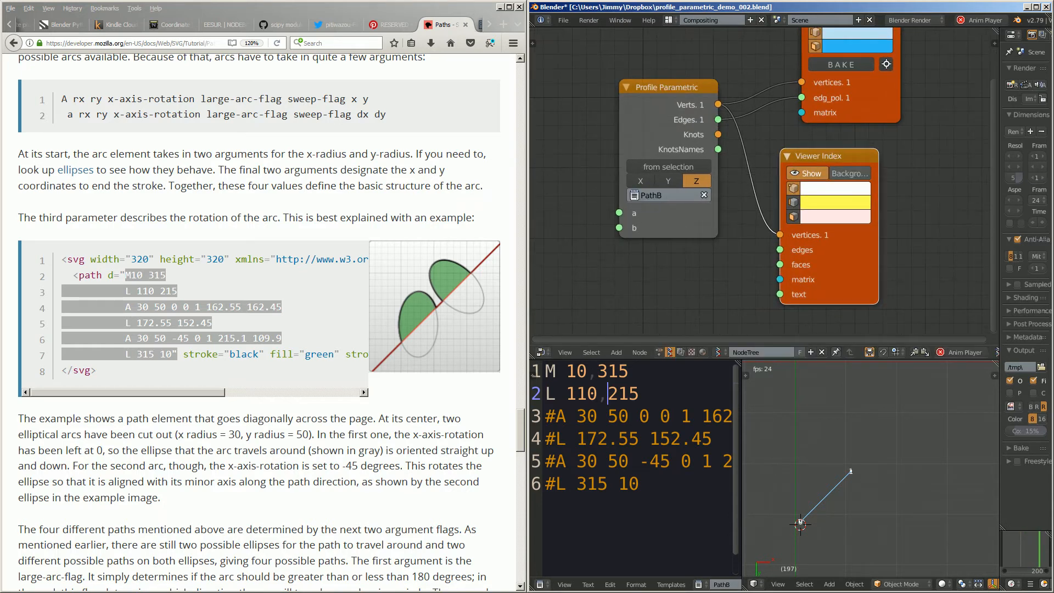
click(867, 532)
click(850, 174)
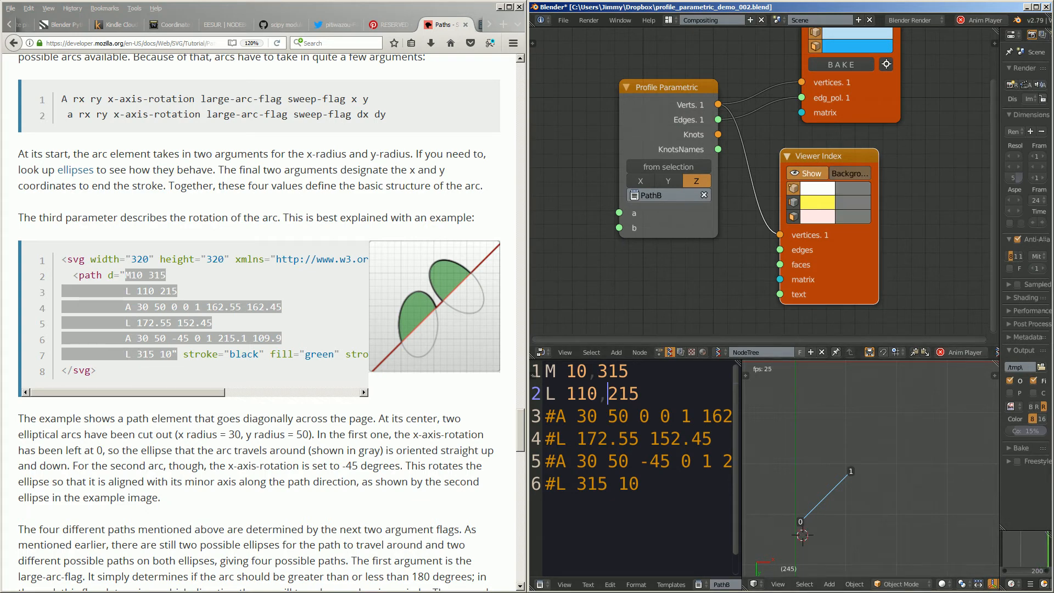
Step: Compare the coordinates on lines 1 and 2 of PathB with the numbered vertices in the 3D view
scroll(811, 514, up, 2)
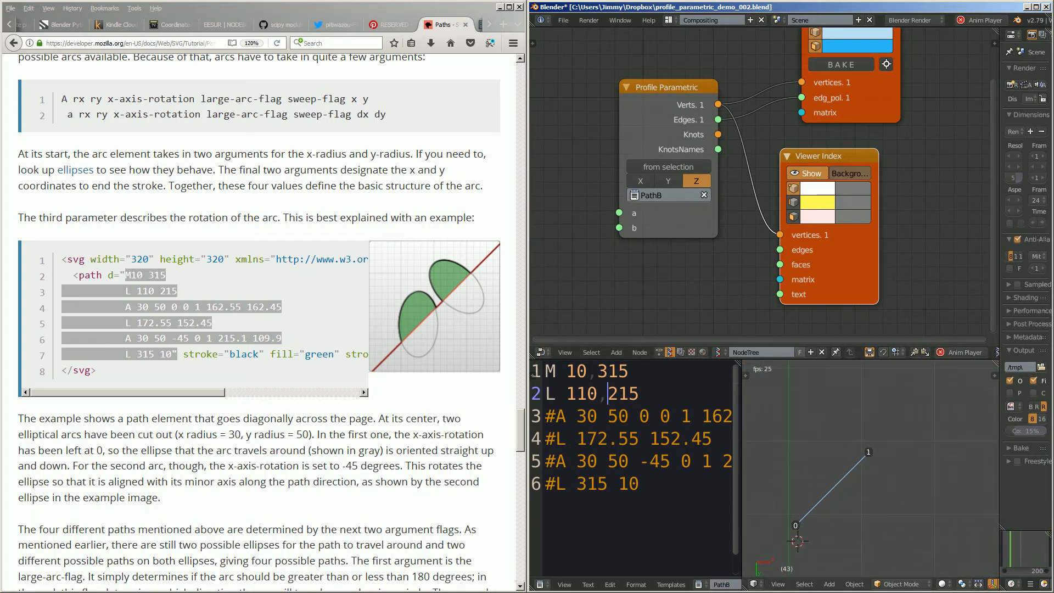
drag(567, 371, 629, 371)
drag(566, 394, 640, 393)
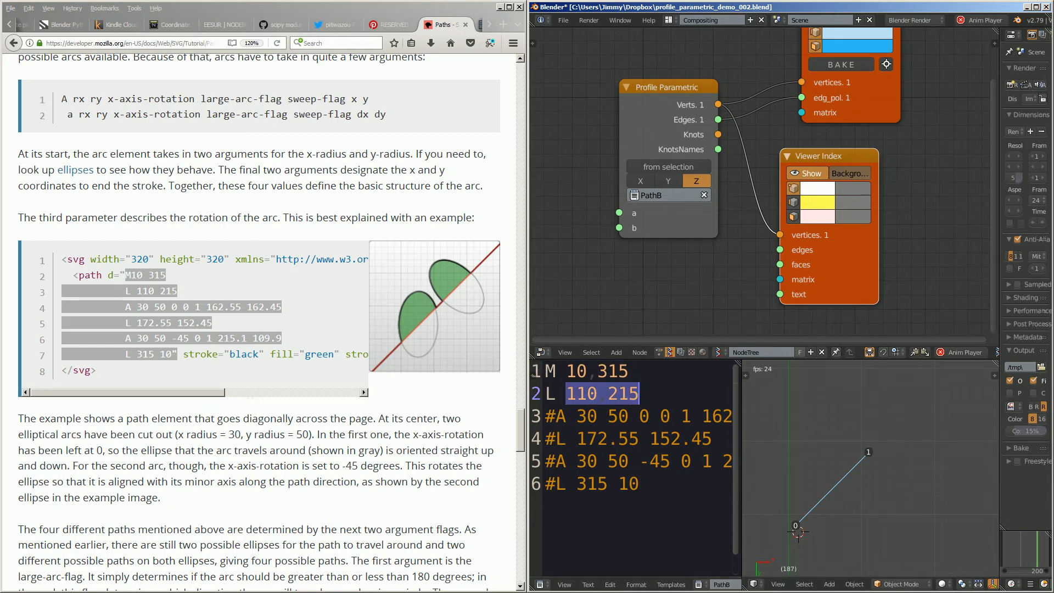
Step: Widen the text editor, then uncomment line 4 of PathB and rewrite it with a comma as L 172.55,152.45
drag(741, 433, 830, 434)
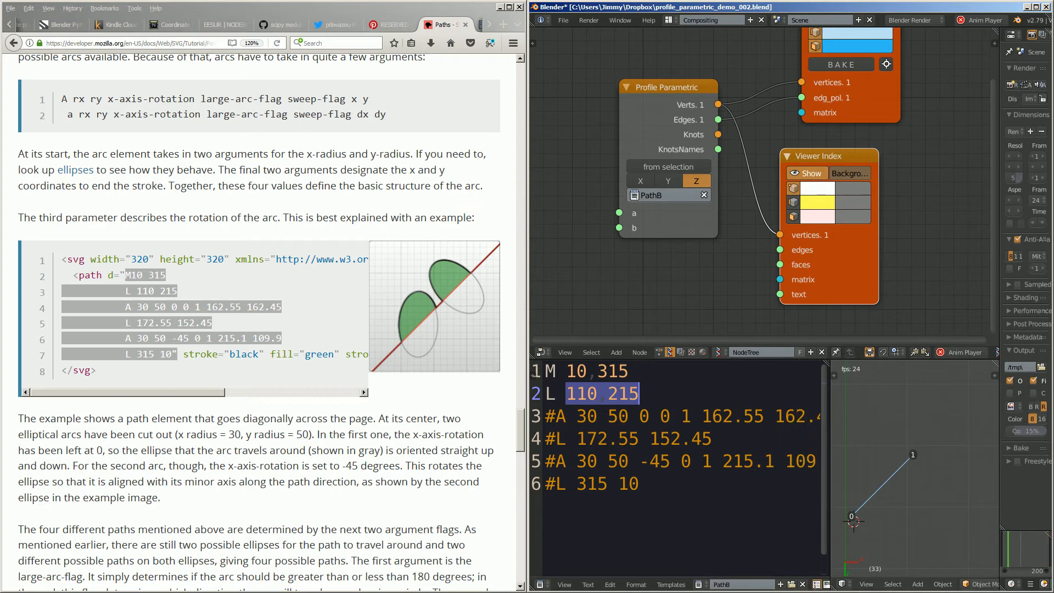
scroll(928, 424, down, 1)
click(929, 424)
click(556, 439)
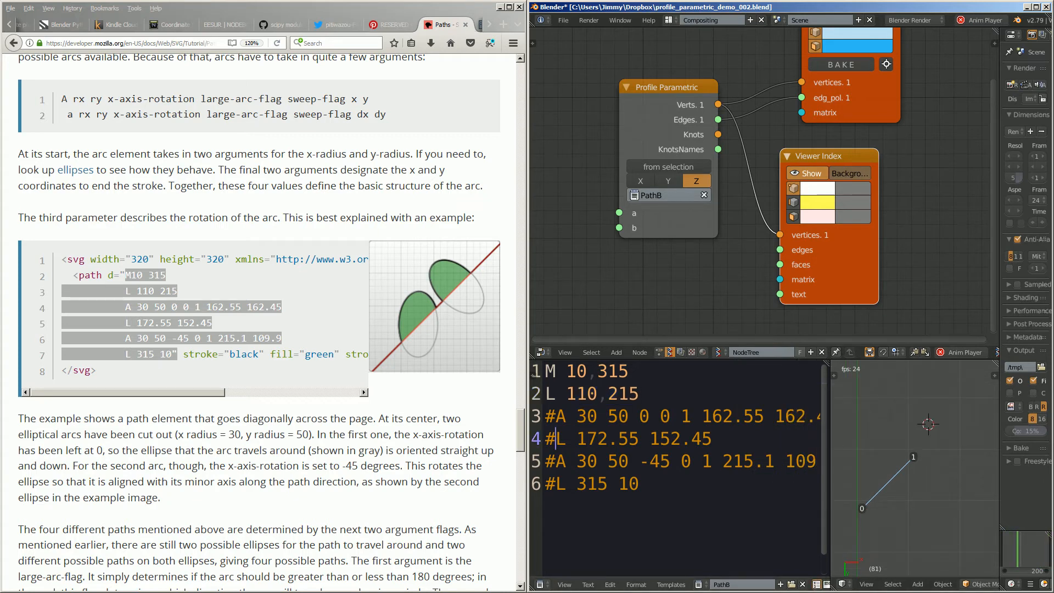
key(Delete)
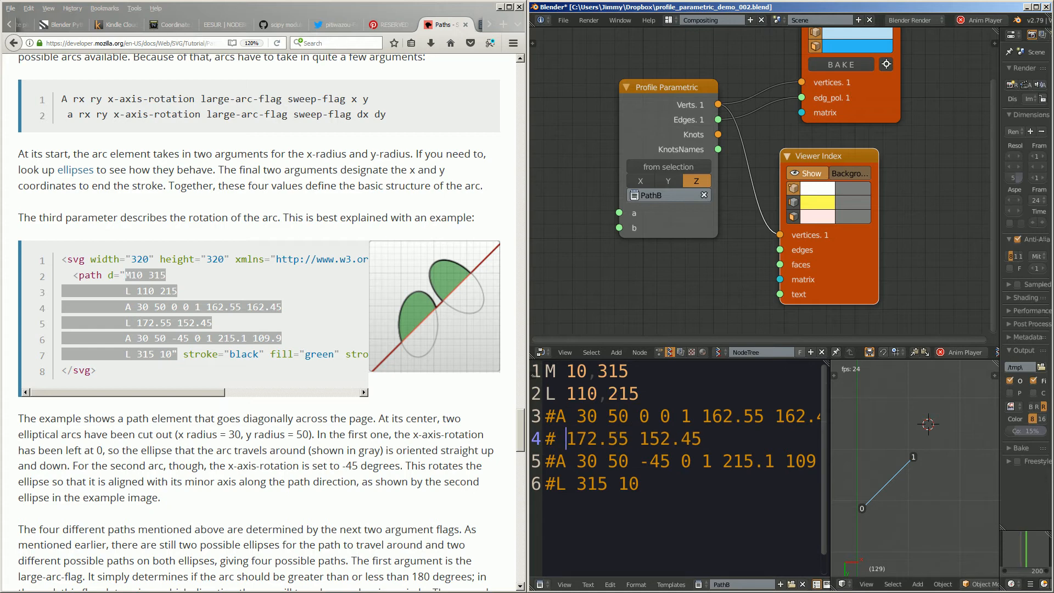
key(BackSpace)
text(L)
key(Right)
key(Right)
key(Right)
key(Right)
key(Right)
key(Right)
key(Right)
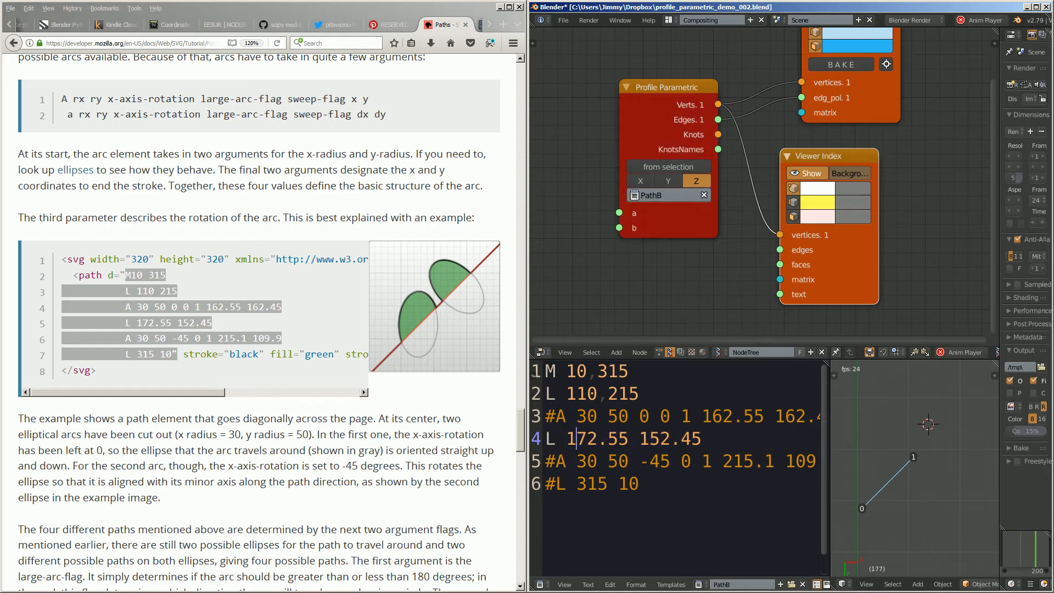
key(shift+Right)
text(,)
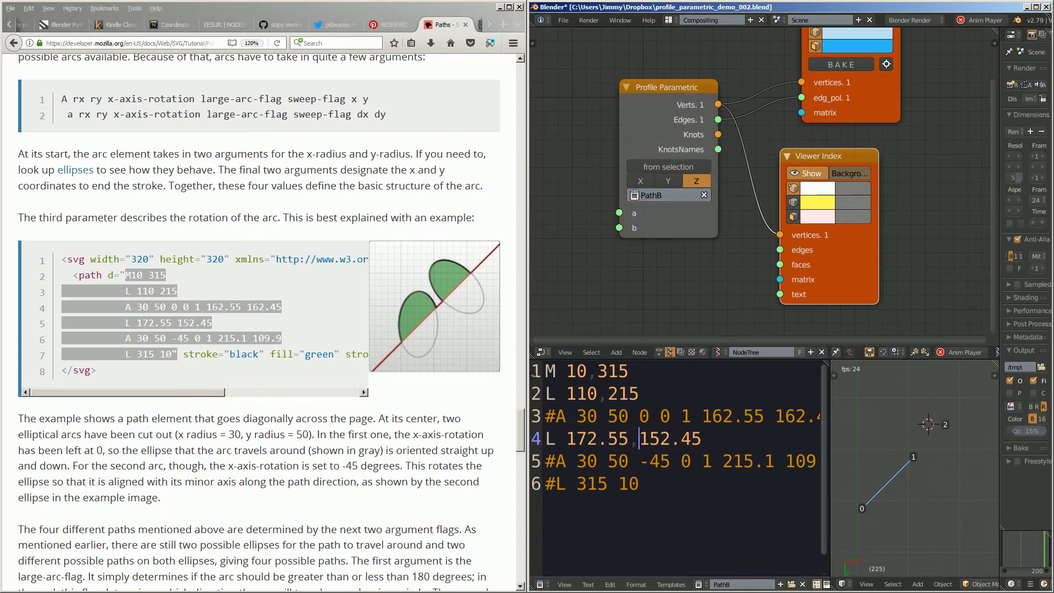
Step: Uncomment line 6 of PathB, rewrite it as L 315,10 and save the blend file over the existing one
key(Down)
key(Down)
key(BackSpace)
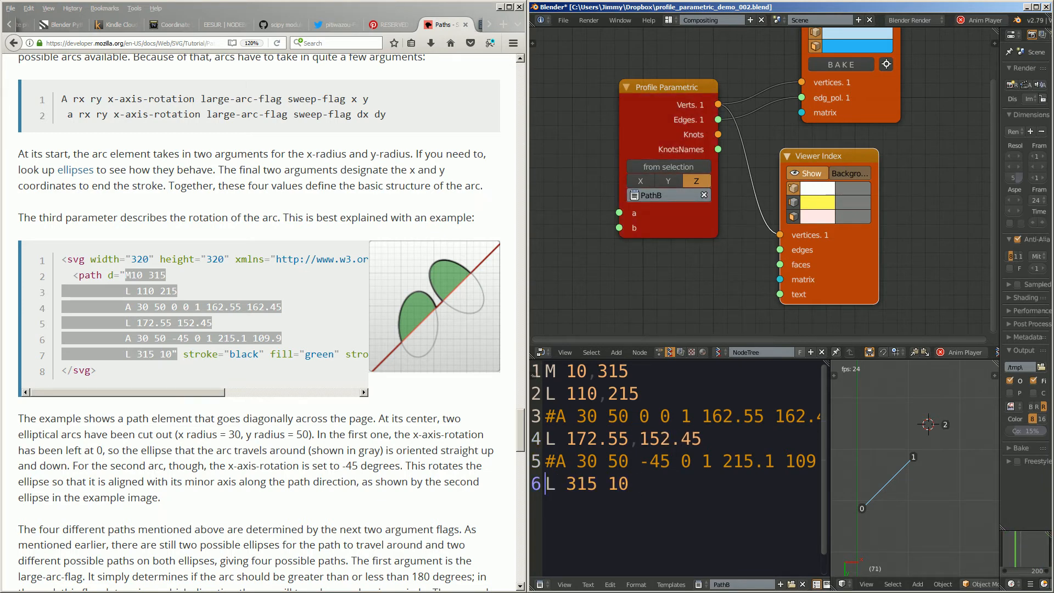
key(Left)
key(shift+Left)
text(,)
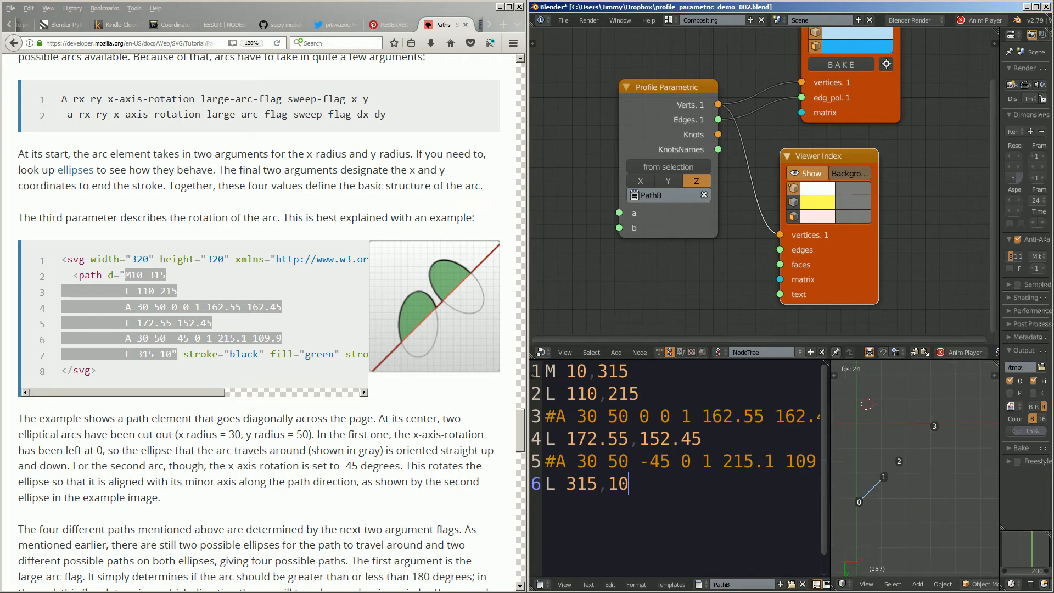
key(ctrl+s)
key(Return)
Step: Uncomment the arc command on line 3 of PathB and widen the text editor to fit the whole line
click(555, 416)
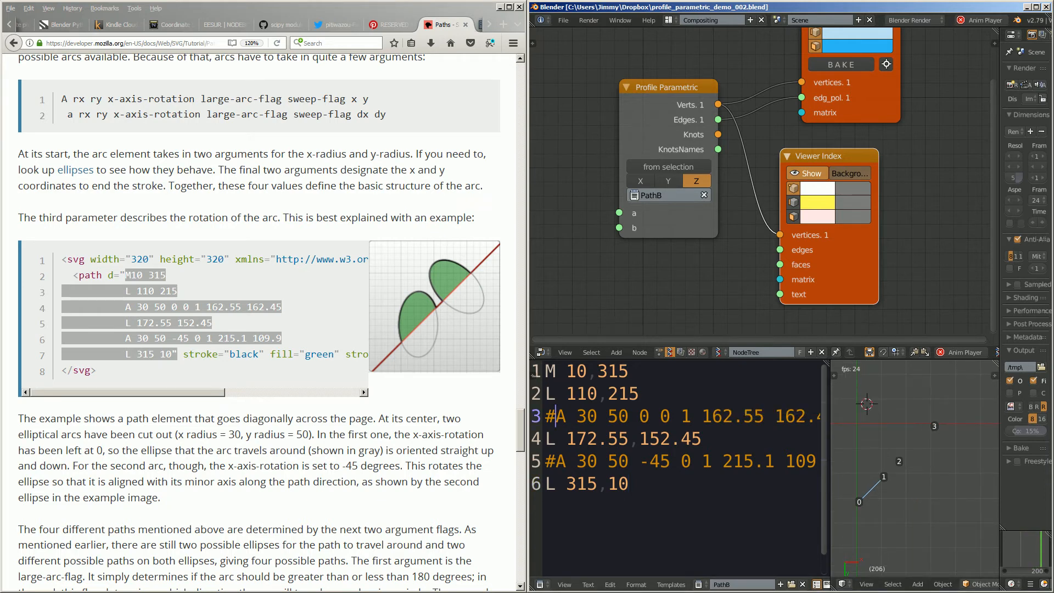
key(BackSpace)
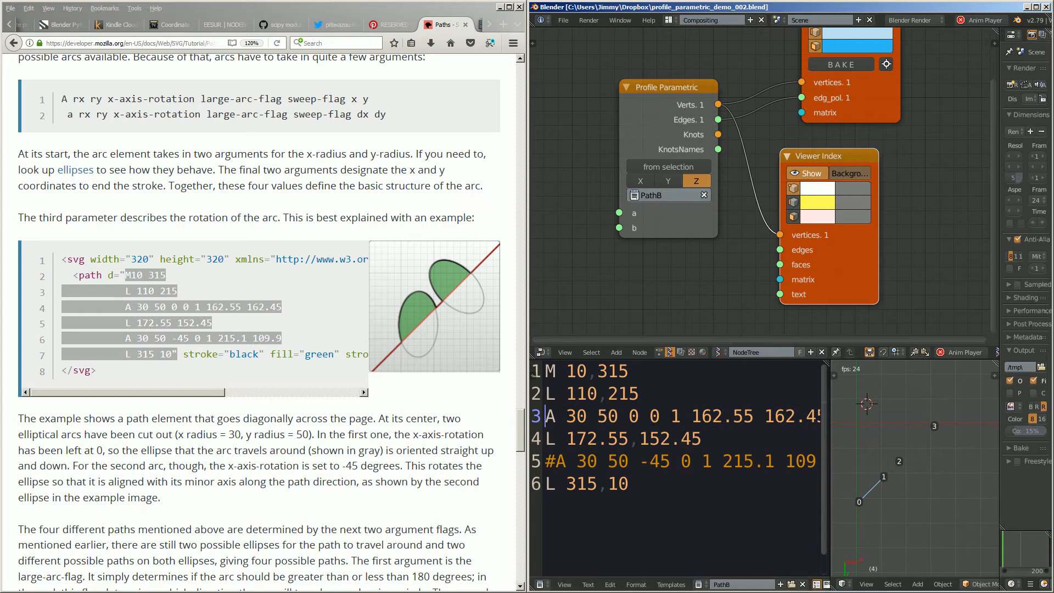
drag(885, 472, 888, 472)
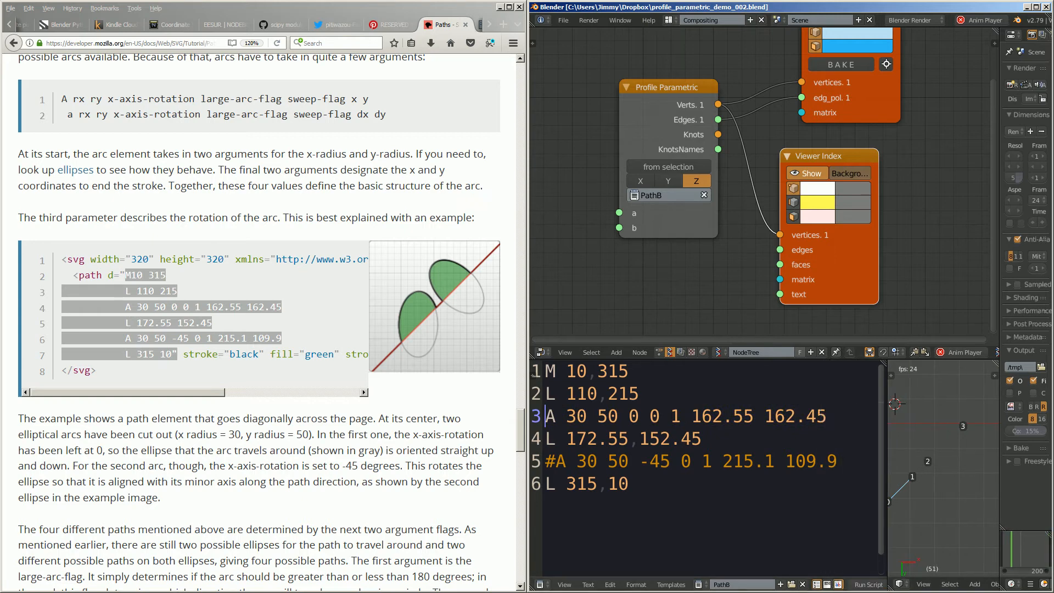
Step: Rewrite the arc command on line 3 of PathB with comma-separated coordinates as A 30,50 0 0 1 162.55,162.45
ctrl+scroll(708, 469, down, 2)
ctrl+scroll(708, 469, up, 1)
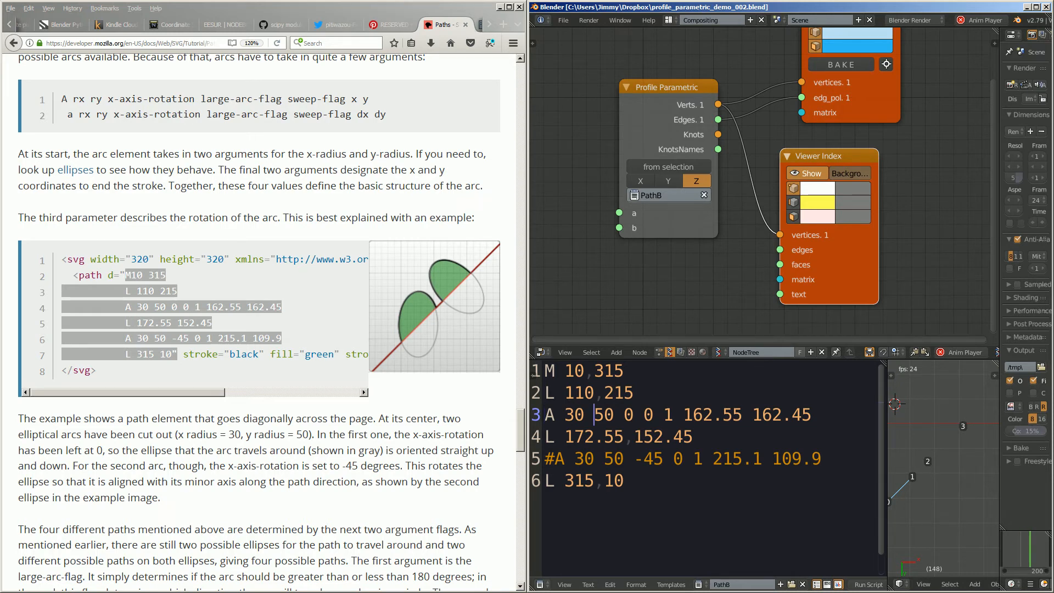
key(BackSpace)
text(,)
key(Right)
key(Right)
key(Right)
key(Right)
key(Right)
key(Right)
key(Right)
key(Right)
key(Right)
key(Right)
key(Right)
key(Right)
key(Right)
key(Right)
key(Right)
key(Right)
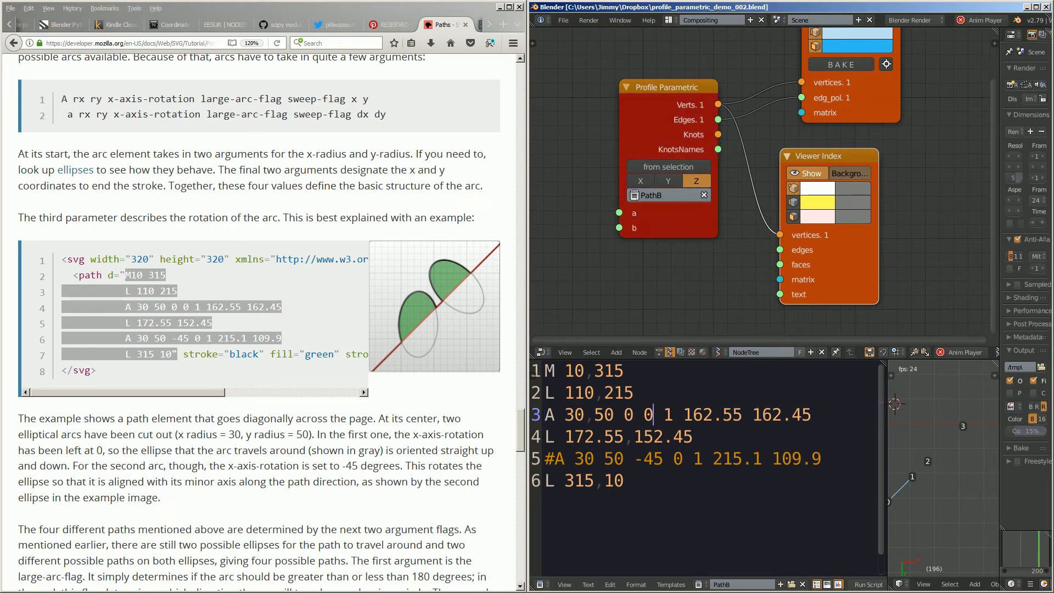
key(BackSpace)
text(,)
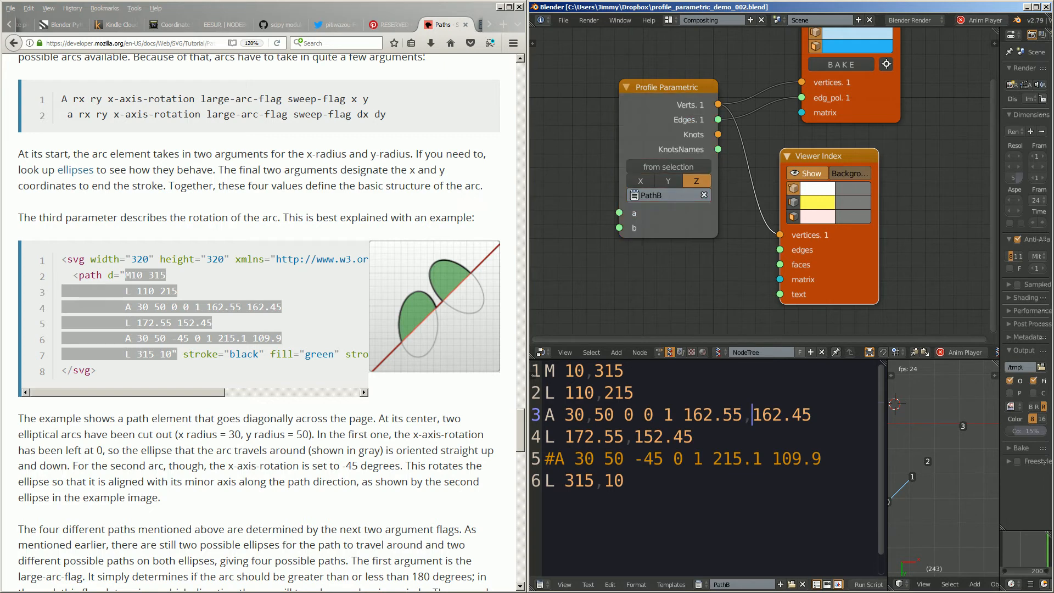
Step: End the line 3 arc with a segment count, trying 100 and 40 before settling on 10
key(Right)
key(Right)
key(Right)
text(100)
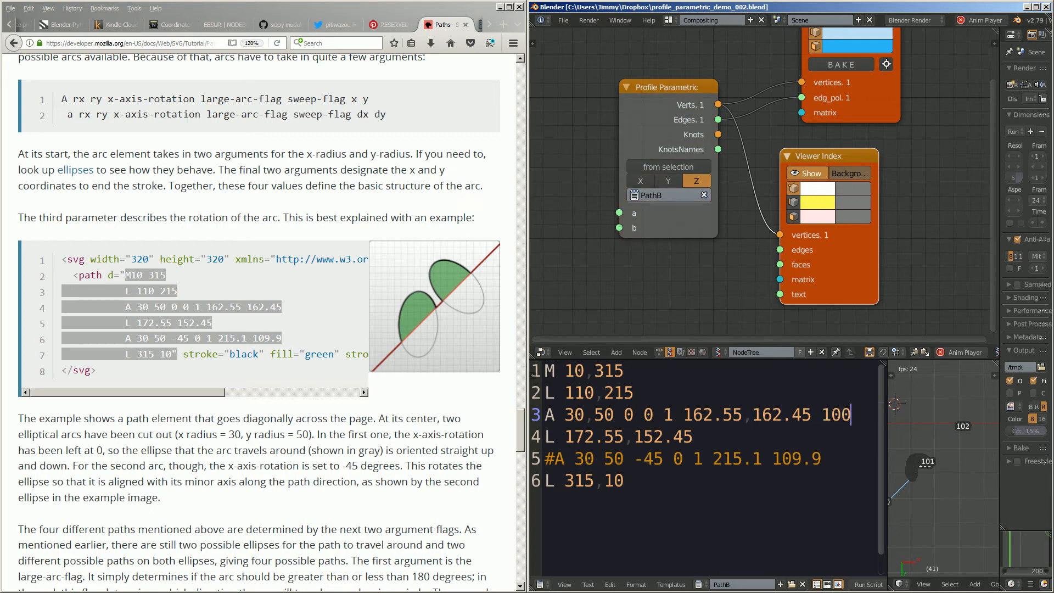
key(BackSpace)
key(BackSpace)
key(BackSpace)
text(40)
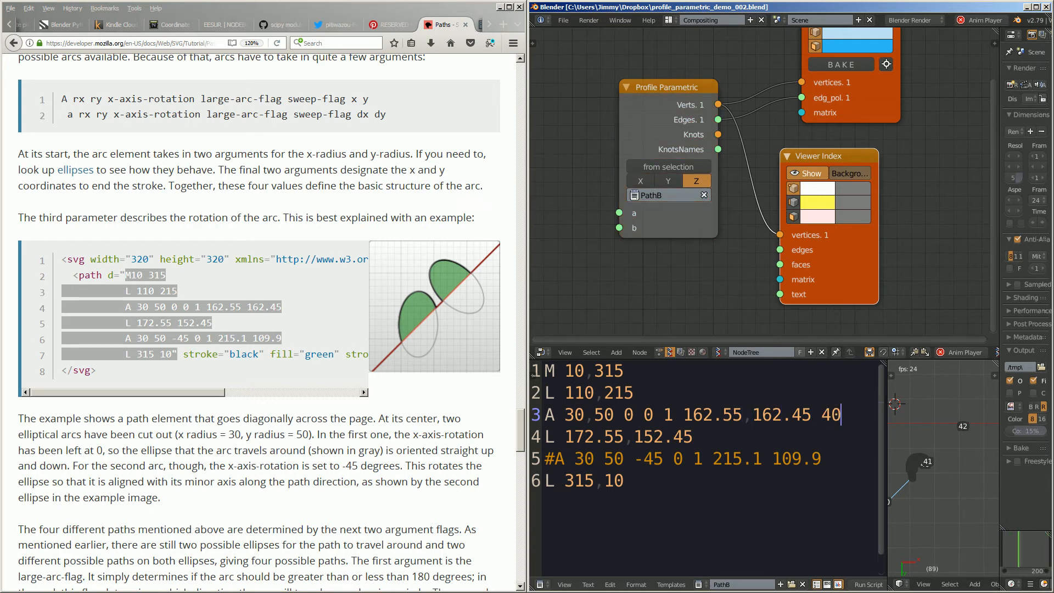
key(BackSpace)
key(BackSpace)
text(10)
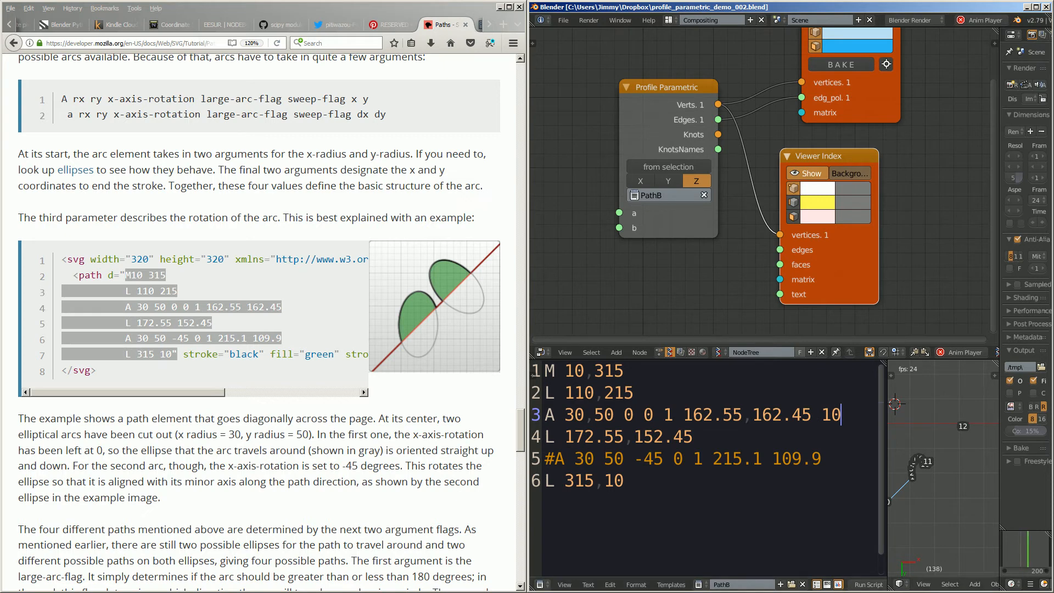
Step: Hide the vertex indices in the Viewer Index node and resize the 3D view to examine the first arc
click(806, 173)
scroll(943, 468, up, 2)
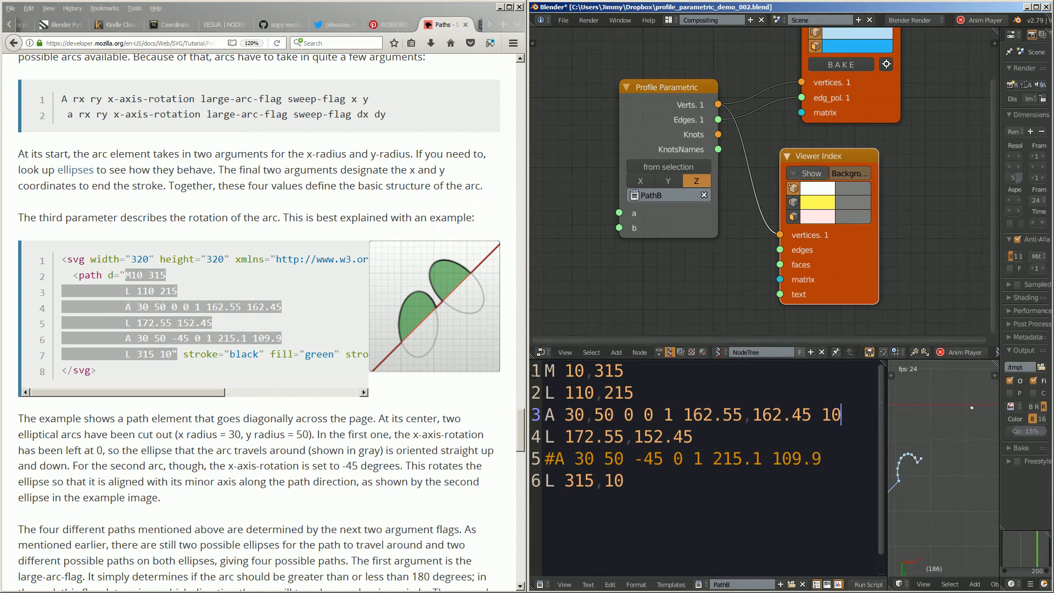
drag(888, 468, 767, 469)
mouse_move(845, 471)
shift+middle_down()
mouse_move(878, 469)
mouse_move(861, 475)
shift+middle_up()
scroll(882, 469, up, 1)
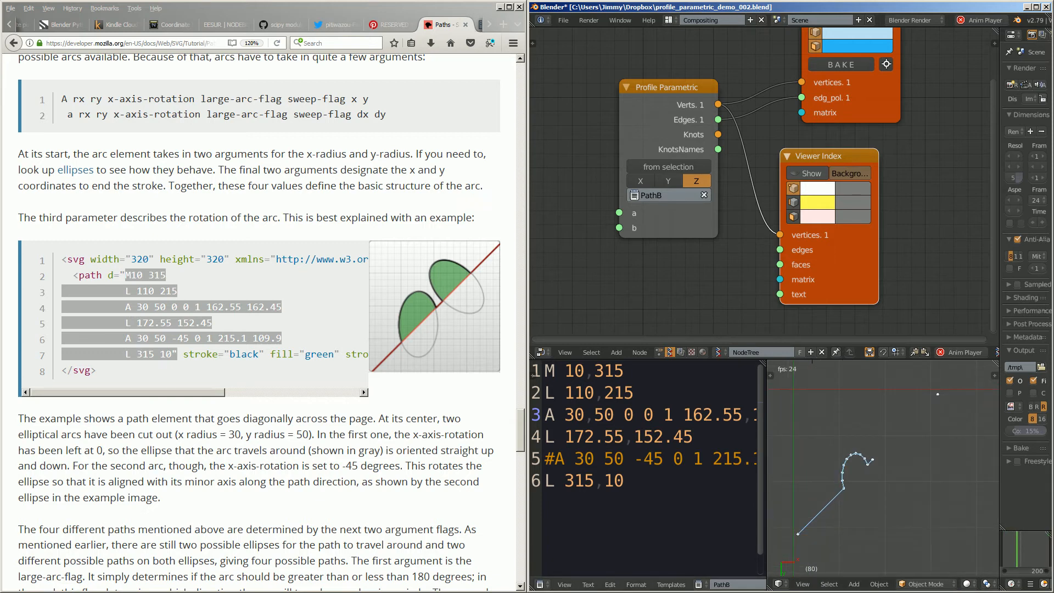
drag(767, 468, 825, 468)
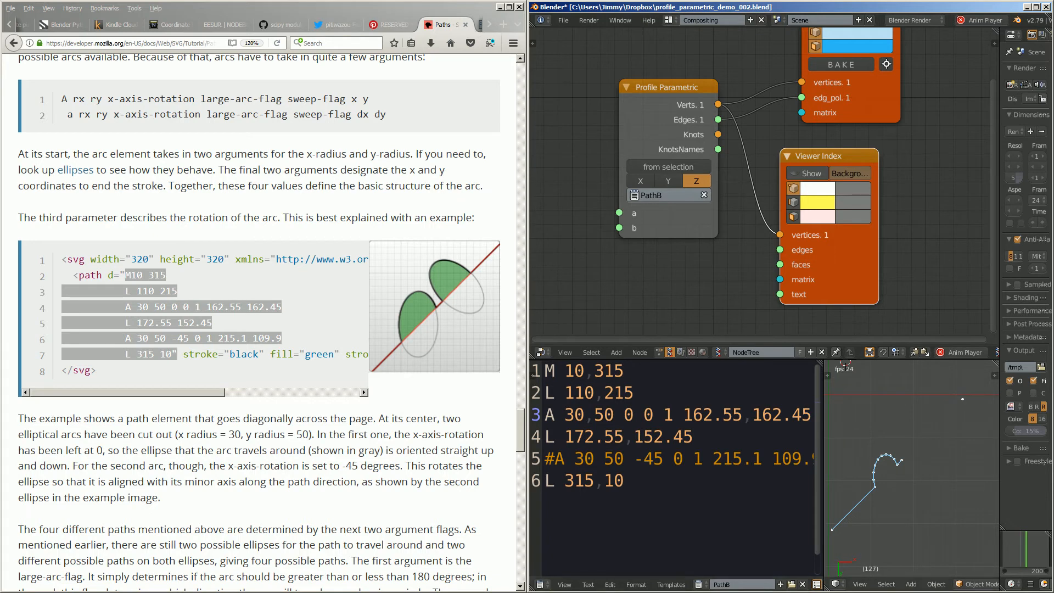
click(909, 461)
drag(825, 468, 865, 468)
text(10)
Step: Uncomment the arc on line 5 of PathB and rewrite it as A 30,50 -45 0 1 215.1,109.9 10
click(563, 458)
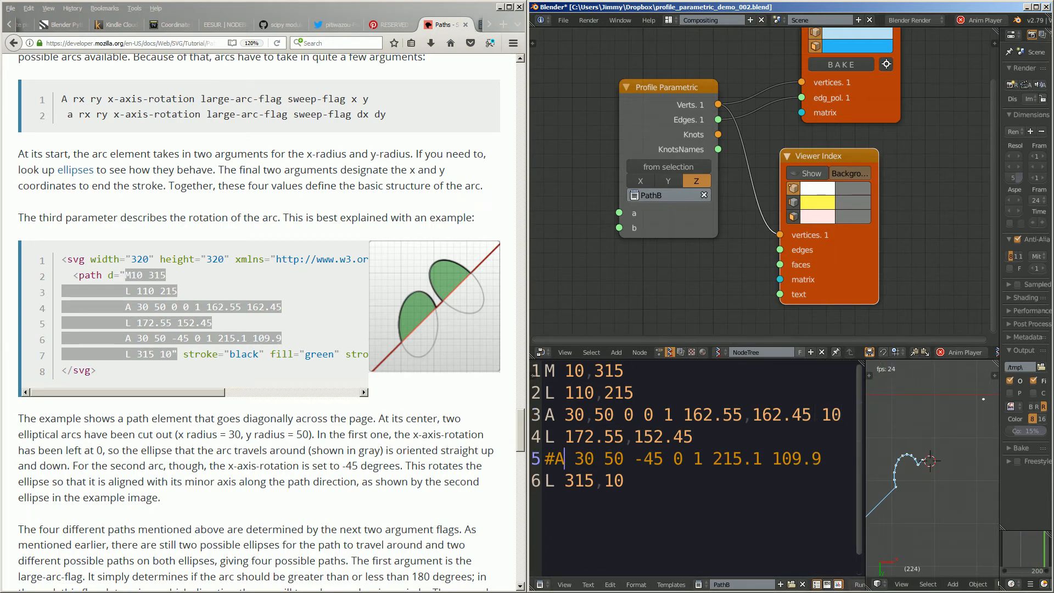
key(Left)
key(BackSpace)
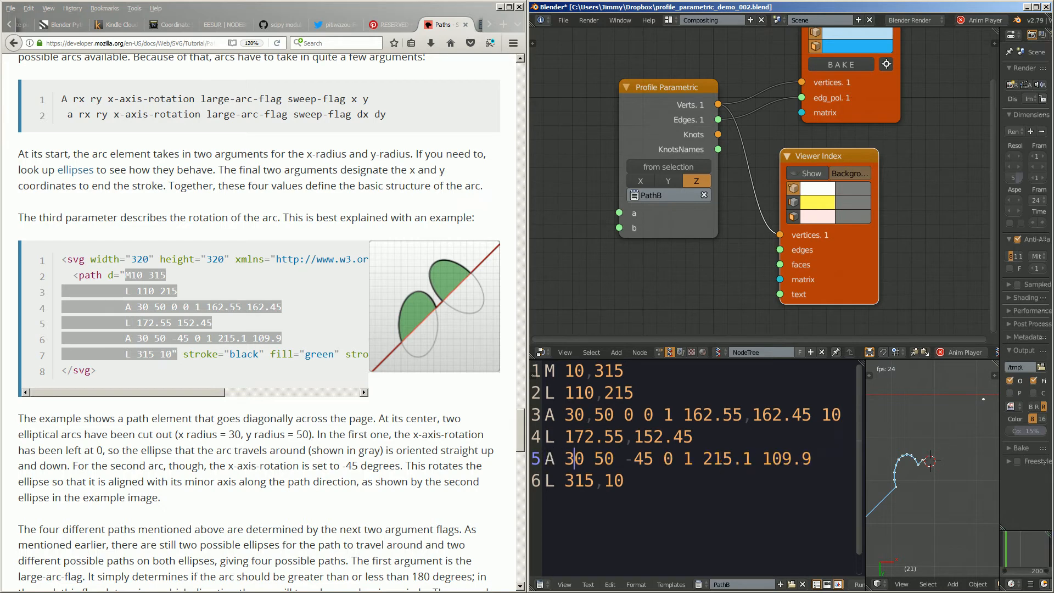
text(,)
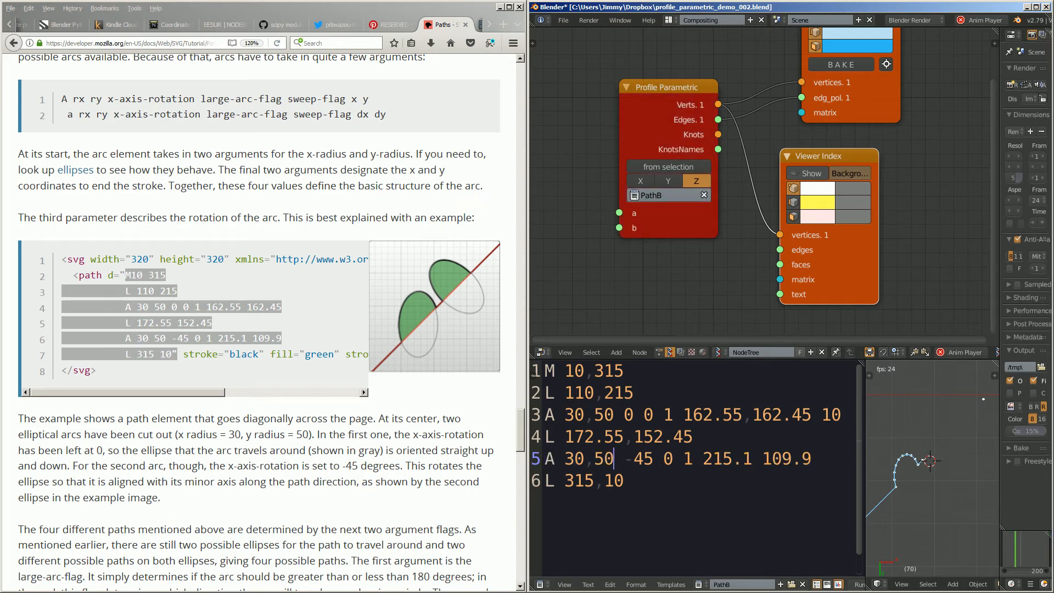
key(Left)
key(shift+Right)
key(shift+Right)
key(shift+Right)
key(shift+Right)
key(shift+Right)
key(shift+Right)
key(shift+Right)
key(shift+Right)
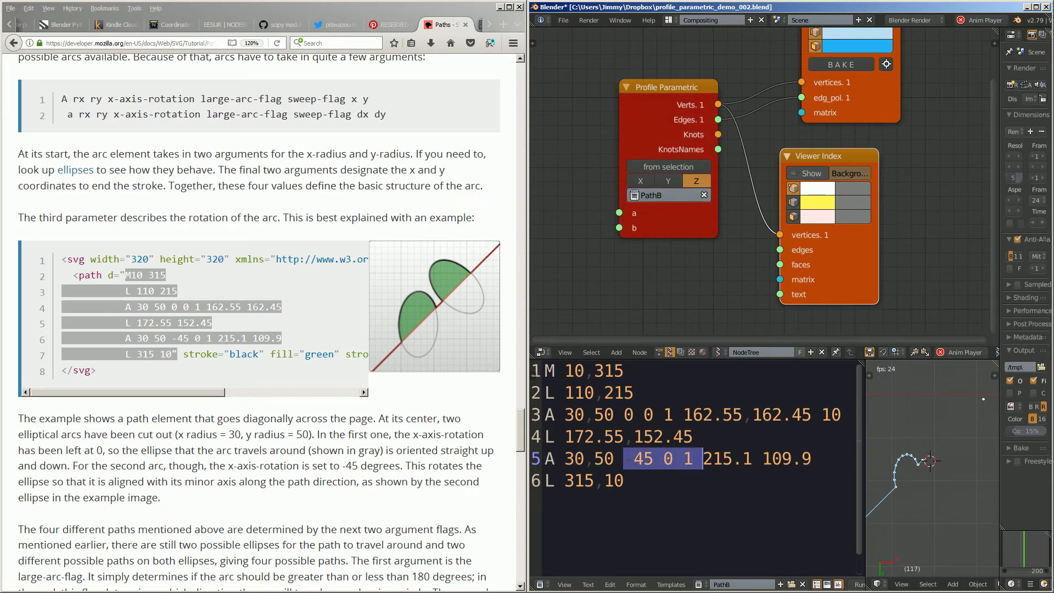
key(shift+Left)
key(shift+Left)
key(Left)
key(Left)
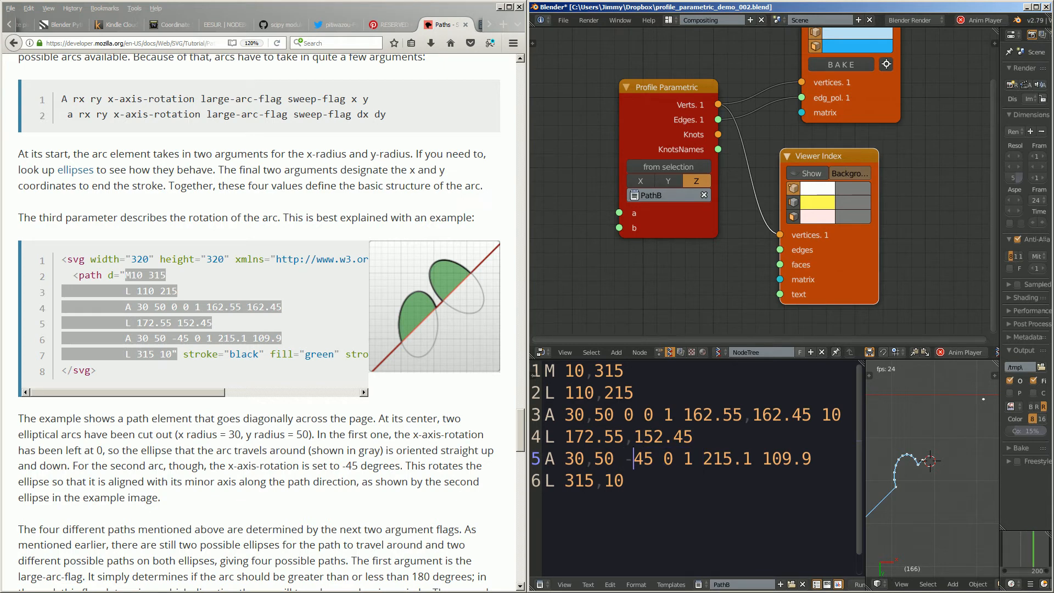
key(Right)
key(Right)
key(Right)
key(Right)
key(Right)
key(Right)
key(Right)
key(Right)
key(Right)
key(shift+Right)
text(,)
key(Right)
key(Right)
key(Right)
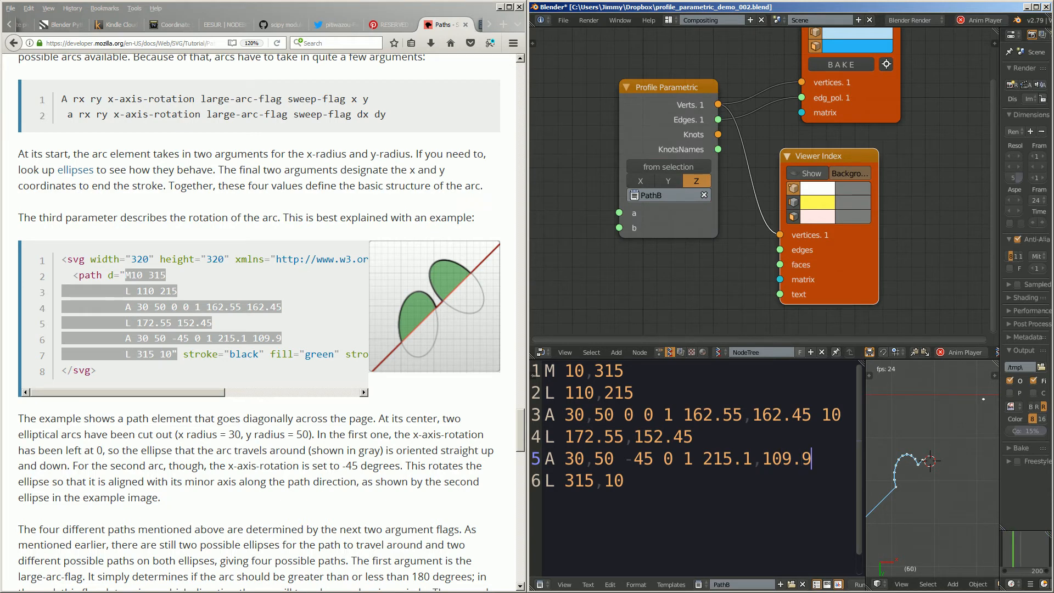
text(10)
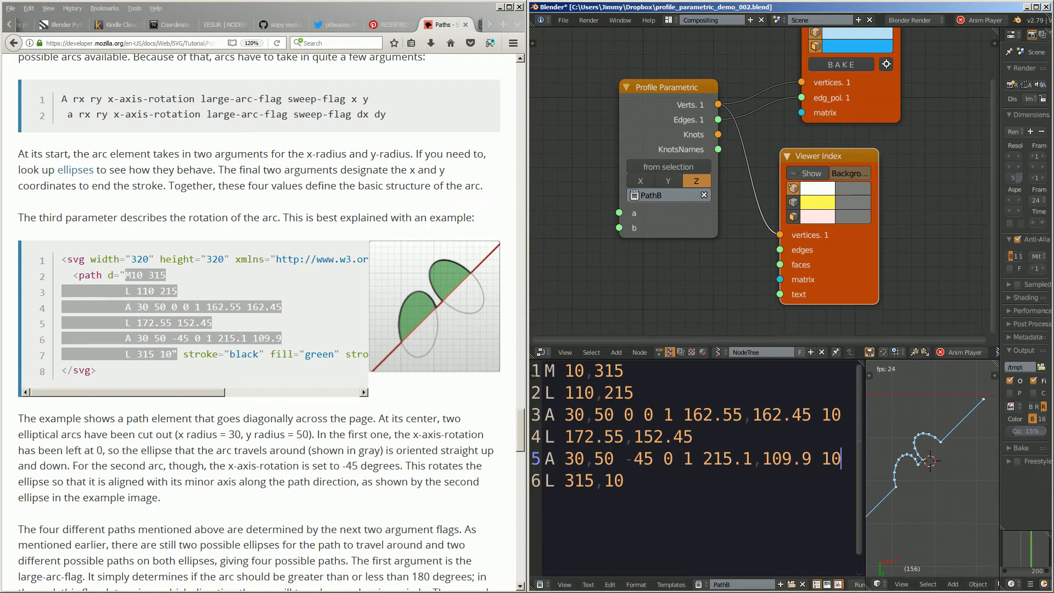
Step: Widen the 3D view to fit the whole profile and save the blend file
drag(864, 472, 779, 472)
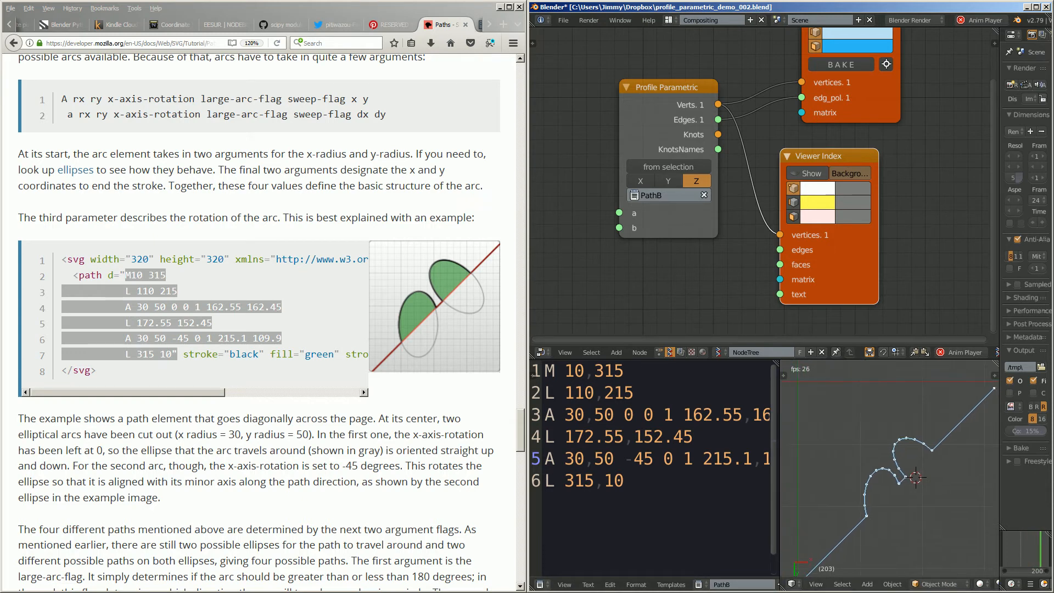
click(950, 492)
key(ctrl+s)
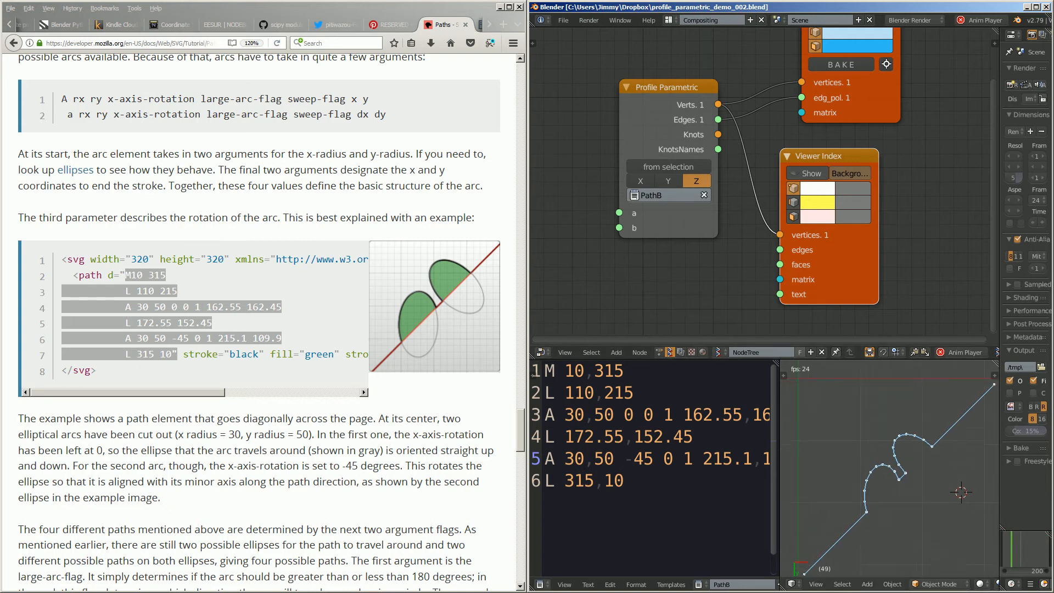
Step: Add a mesh circle, stretch it along Y into an upright ellipse and fit it to the profile's first arc
scroll(887, 443, up, 1)
key(shift+a)
mouse_move(857, 420)
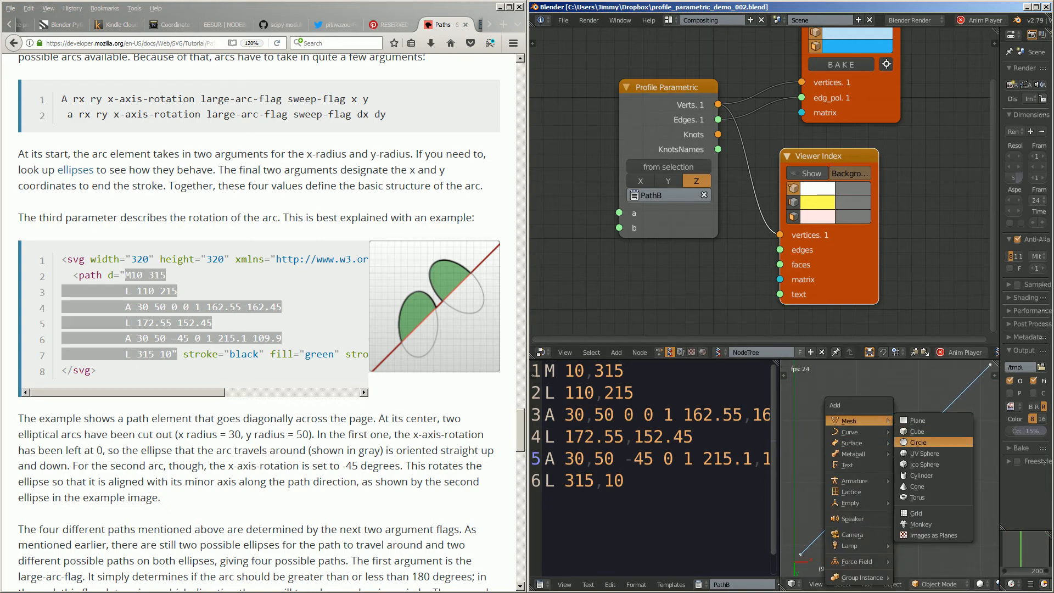
click(917, 443)
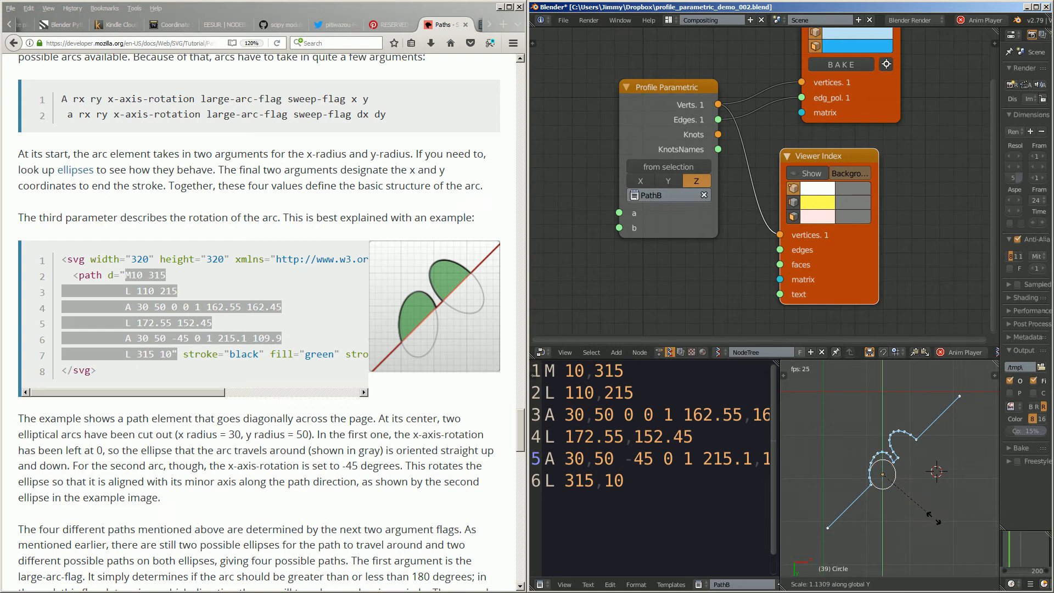
key(s)
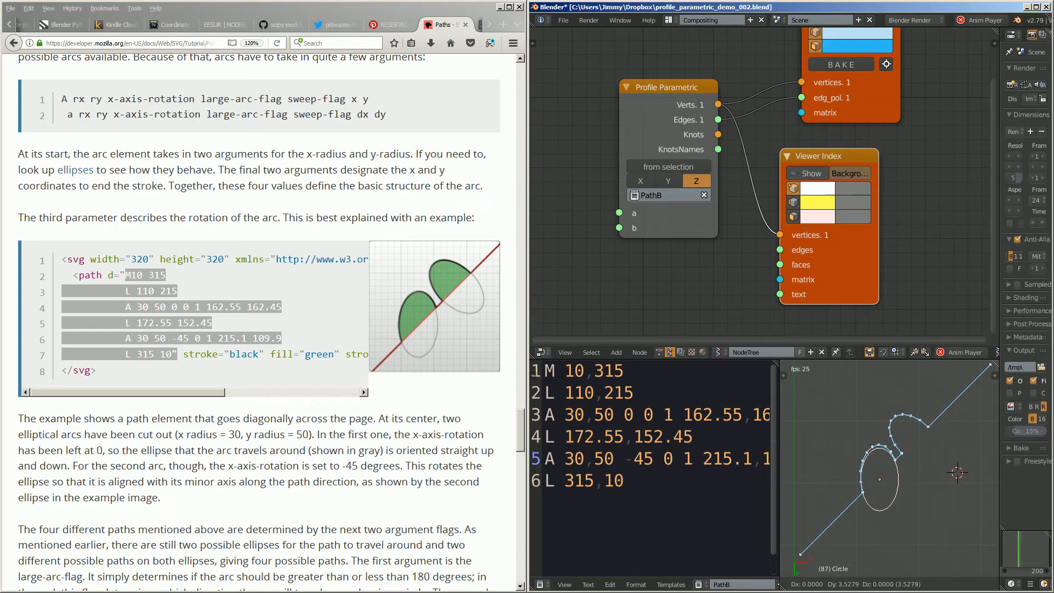
click(920, 516)
key(g)
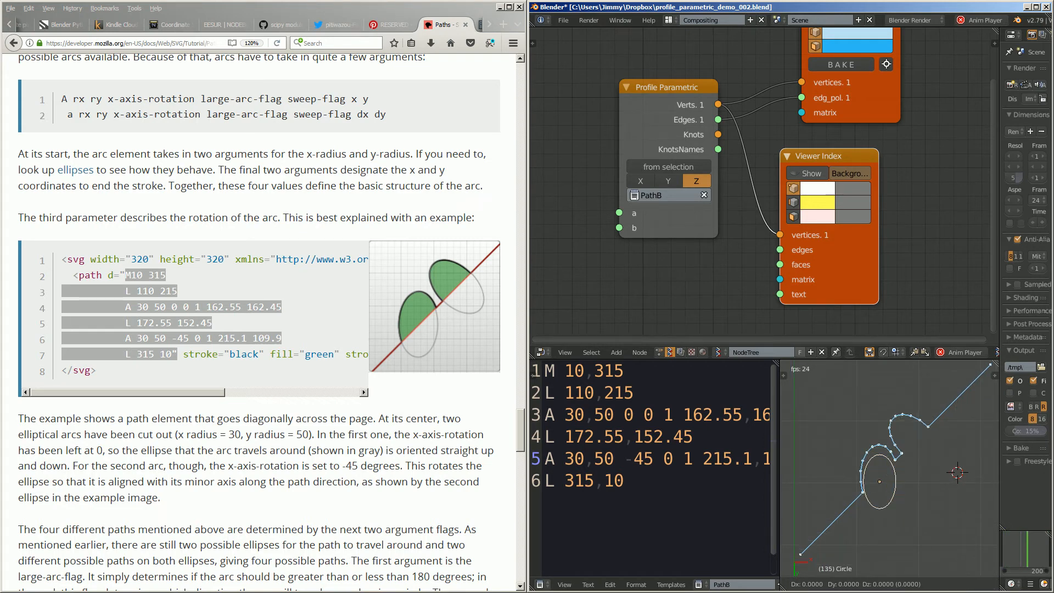
click(919, 514)
Step: Duplicate the ellipse, then rotate and move the copy to fit the profile's second arc
key(shift+d)
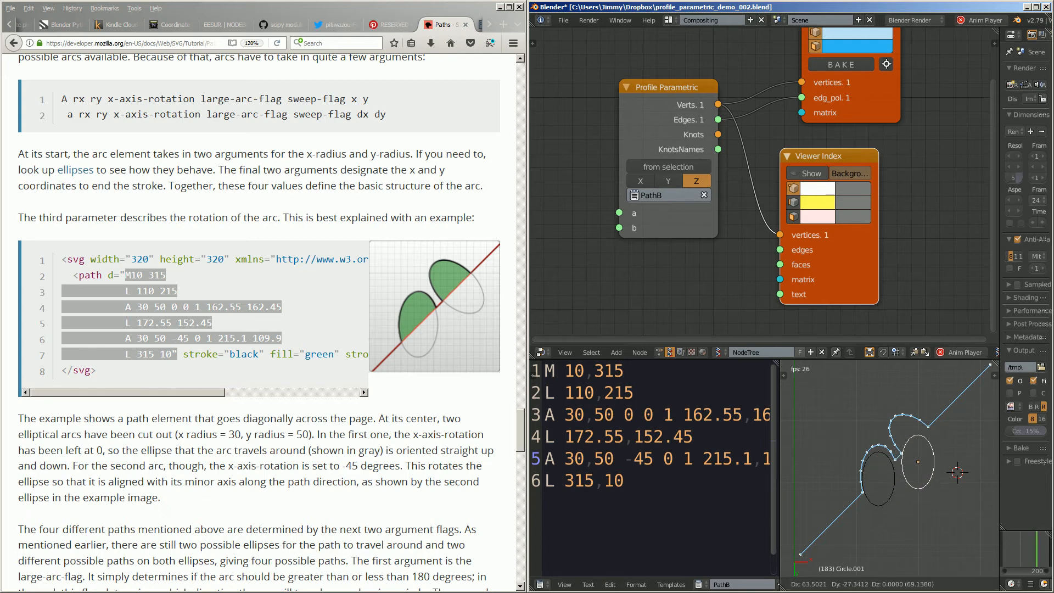
click(975, 476)
key(r)
click(982, 426)
key(g)
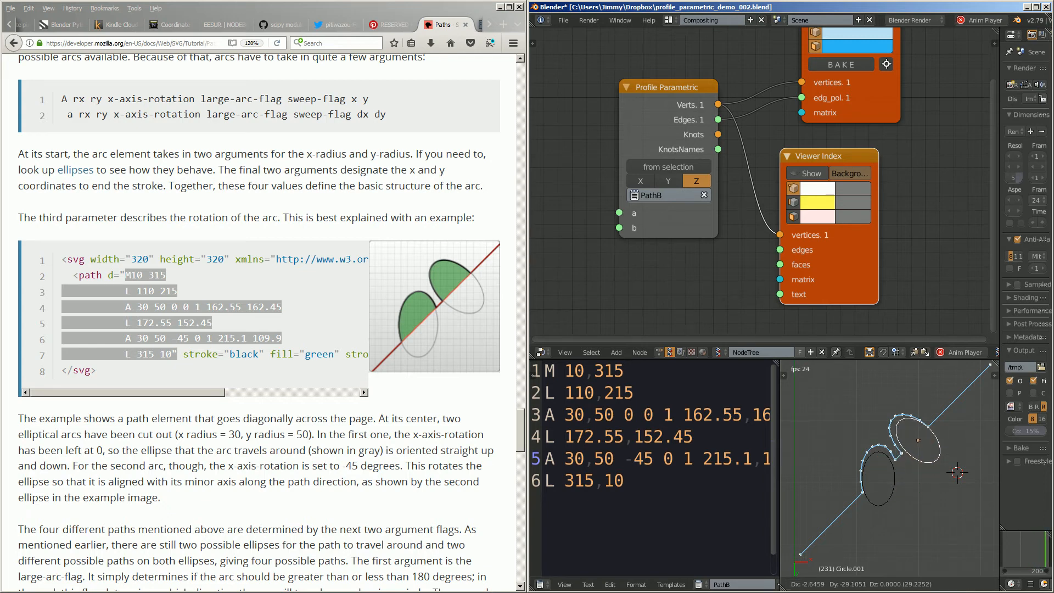
key(Return)
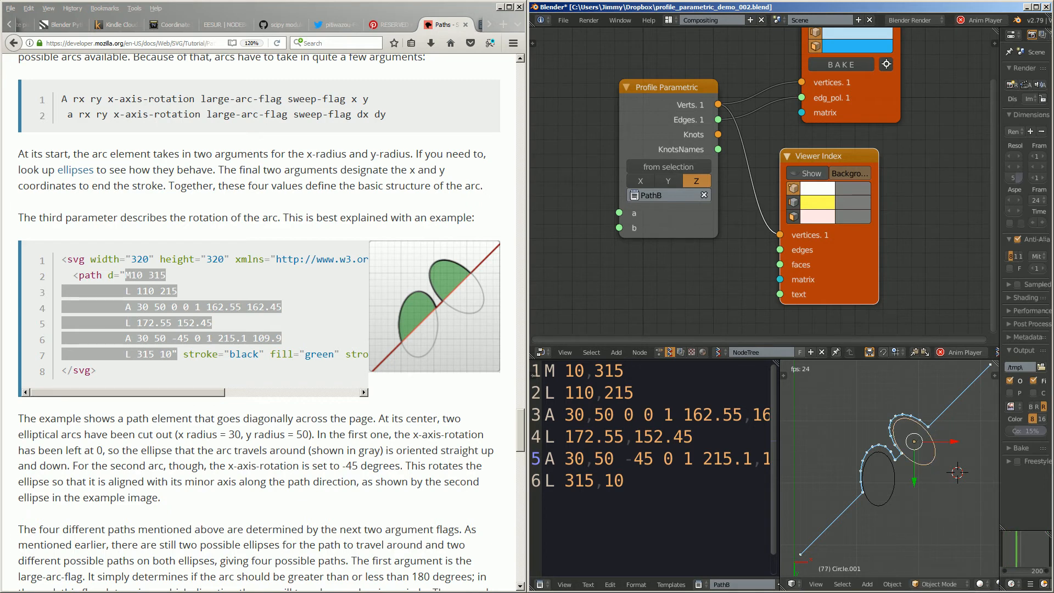
Step: Stop the animation playback, then widen the text editor and shrink its text so the full arc lines fit
key(alt+a)
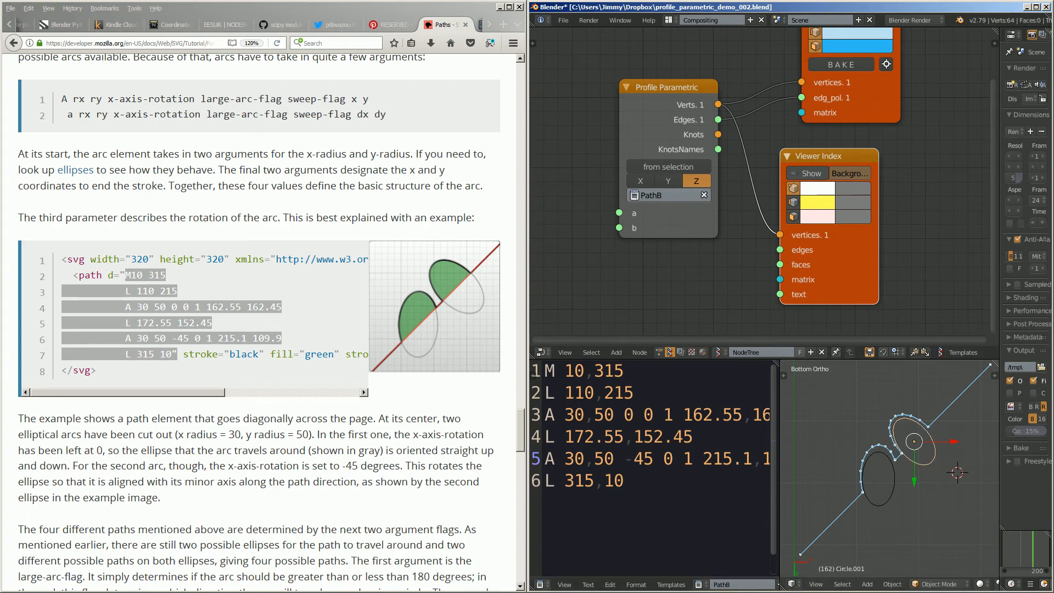
drag(779, 472, 800, 472)
ctrl+scroll(534, 374, down, 3)
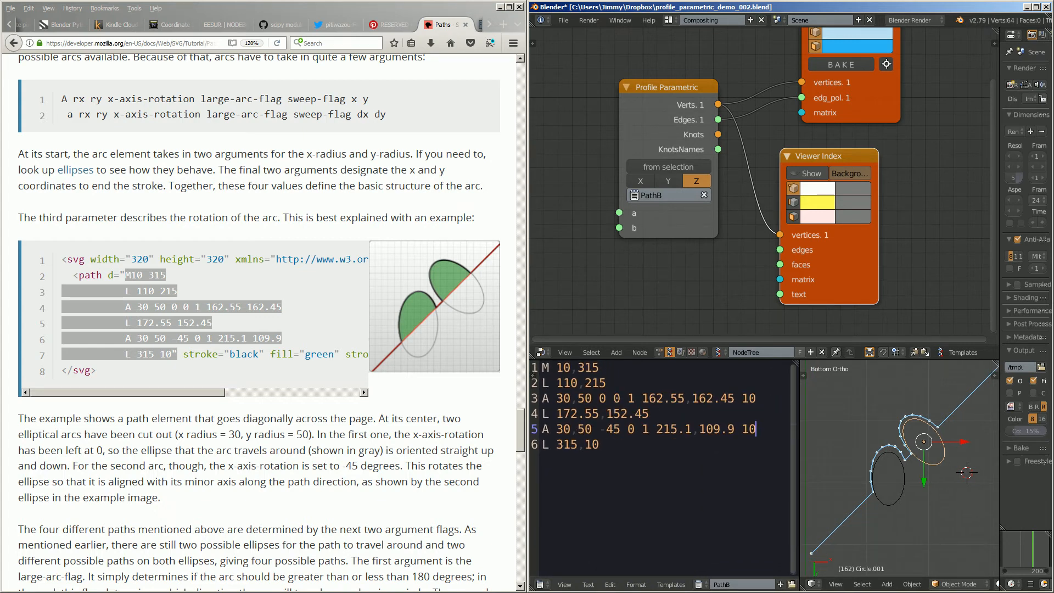
Step: Examine the parameters of the line 5 arc one by one and its end point in the 3D view
key(shift+Right)
key(shift+Right)
key(shift+Right)
key(shift+Right)
key(shift+Right)
key(Left)
key(shift+Right)
key(shift+Right)
key(shift+Right)
key(shift+Right)
key(shift+Right)
key(Right)
key(shift+Right)
key(shift+Right)
key(shift+Right)
key(shift+Right)
key(Right)
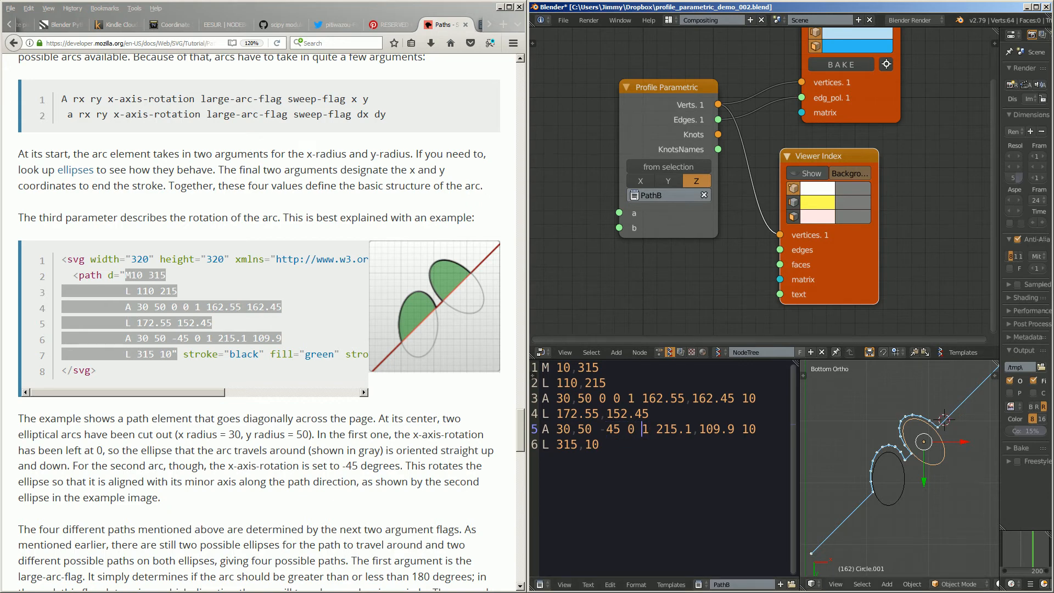
click(944, 420)
Step: Replace the -45 rotation value in the line 5 arc with the variable a
key(shift+Right)
key(shift+Right)
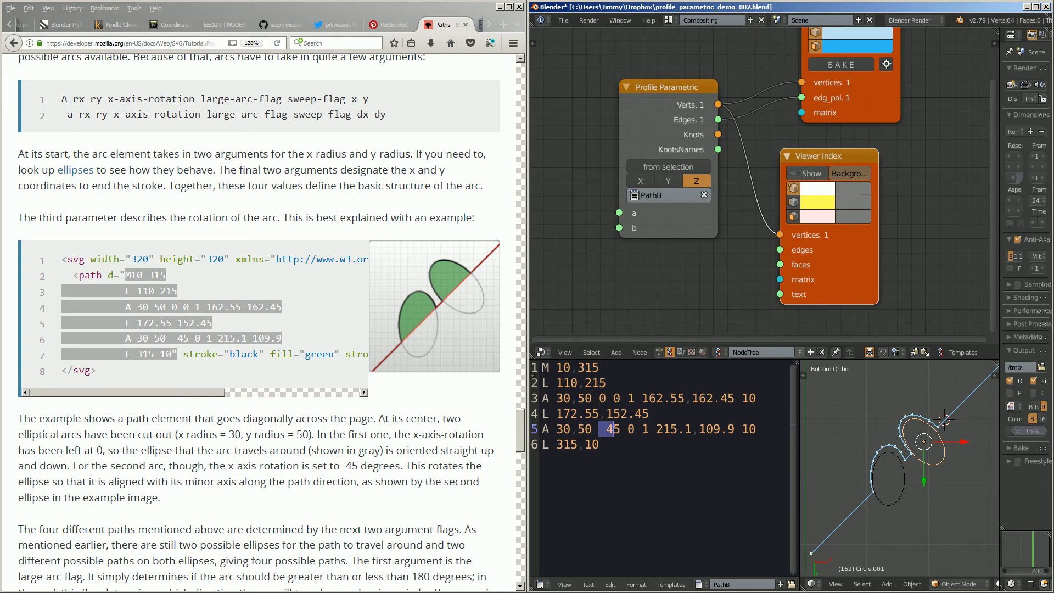
text(a)
Step: Add a Float node, connect it to the Profile Parametric node's a input and restart the animation playback
middle_drag(547, 226, 604, 223)
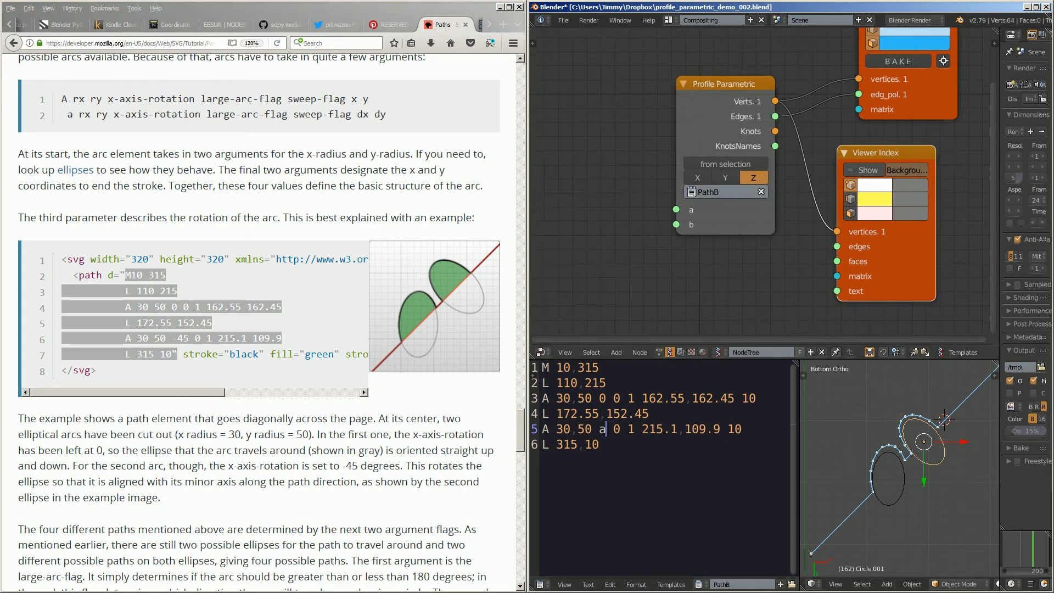
key(shift+a)
click(605, 224)
text(float)
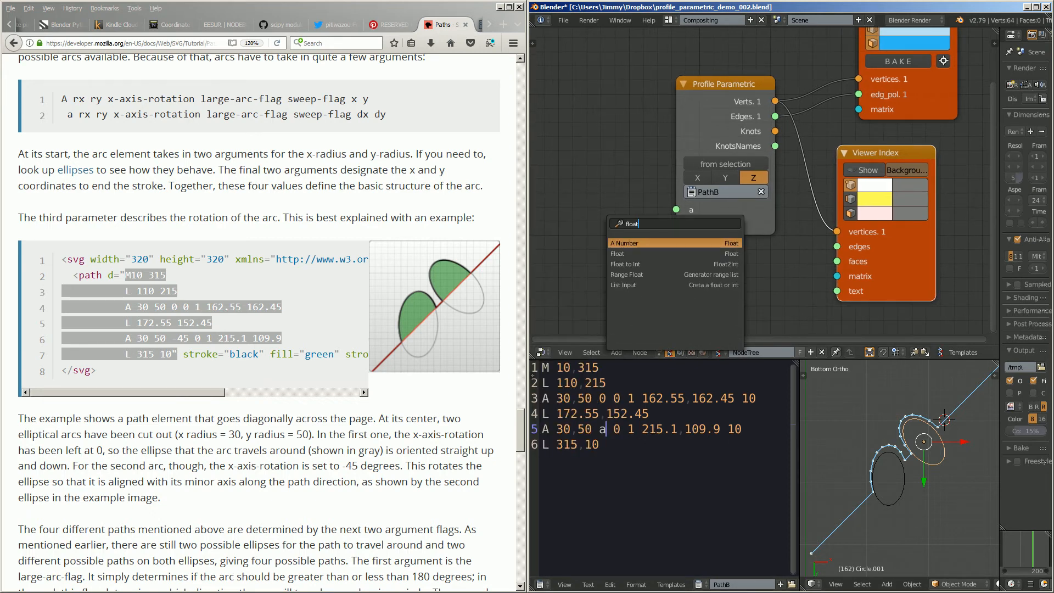
key(Down)
key(Return)
click(538, 221)
drag(634, 243, 676, 210)
click(867, 424)
key(alt+a)
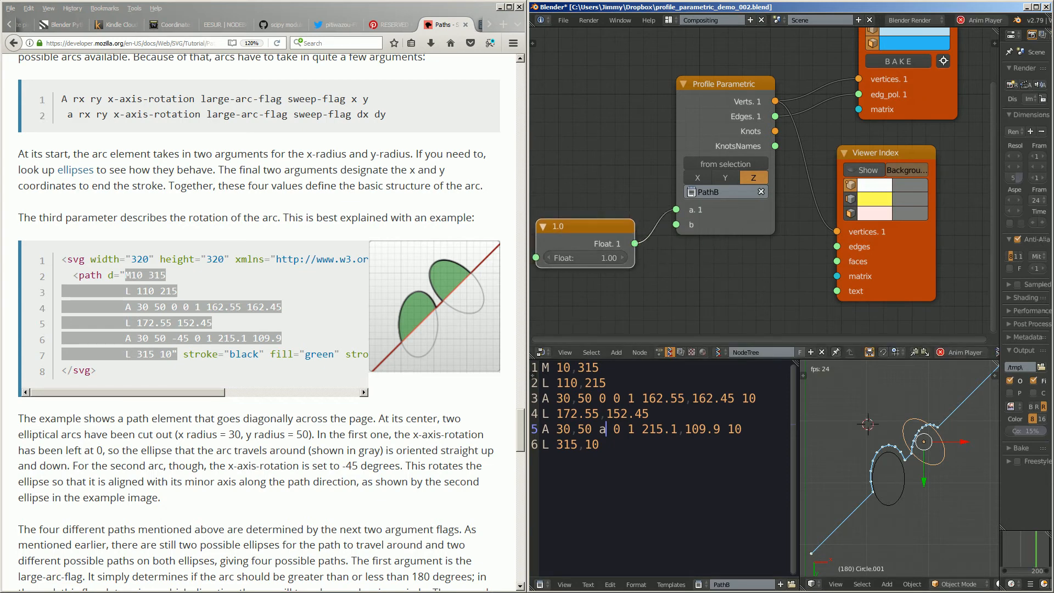
Step: Vary the Float node's value to rotate the second arc's ellipse, then set it to -45
drag(586, 257, 560, 258)
click(585, 257)
key(Escape)
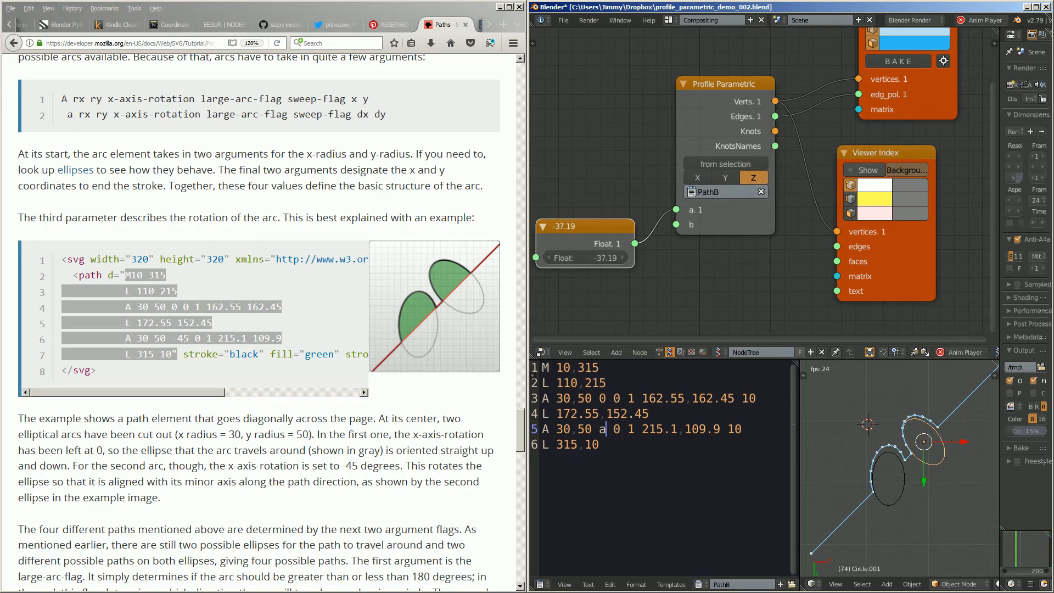
click(560, 258)
text(-45)
key(Return)
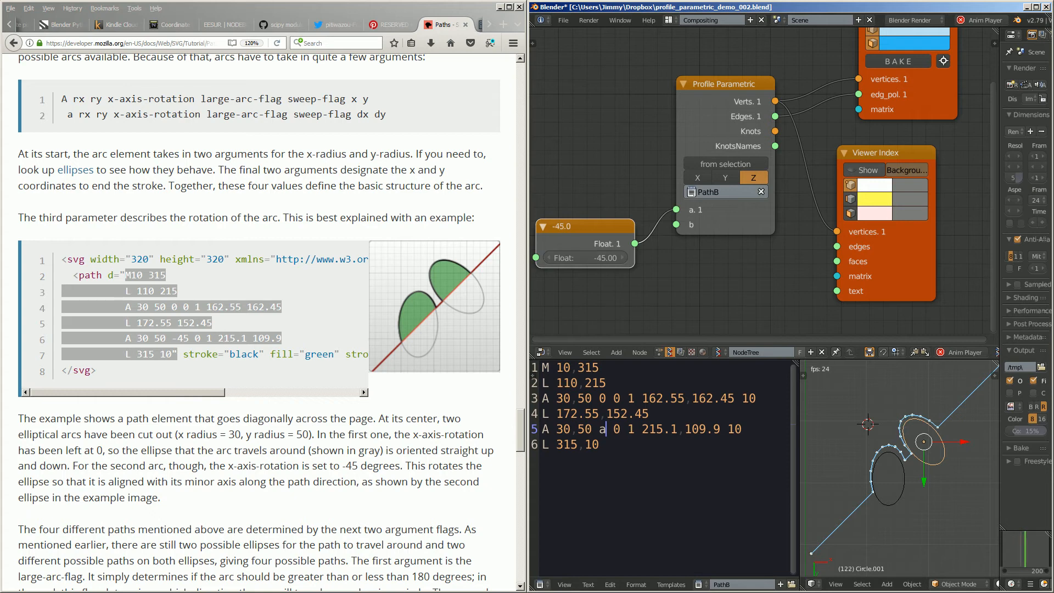
Step: Delete the Float node that feeds the Profile Parametric node's a input
key(x)
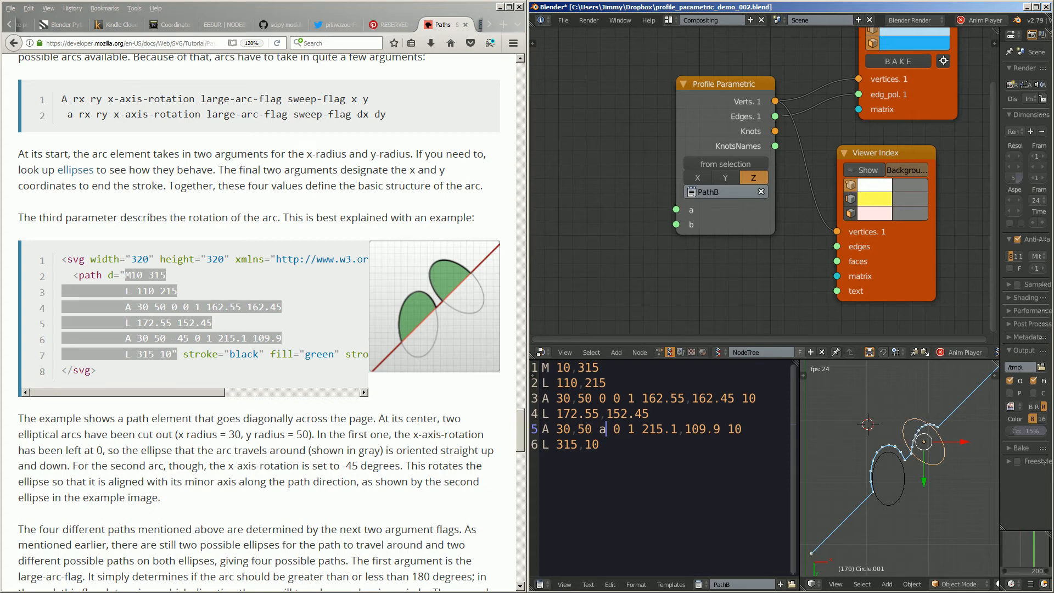
Step: Replace the variable a with -45 as the rotation of the line 5 arc and save the file
key(BackSpace)
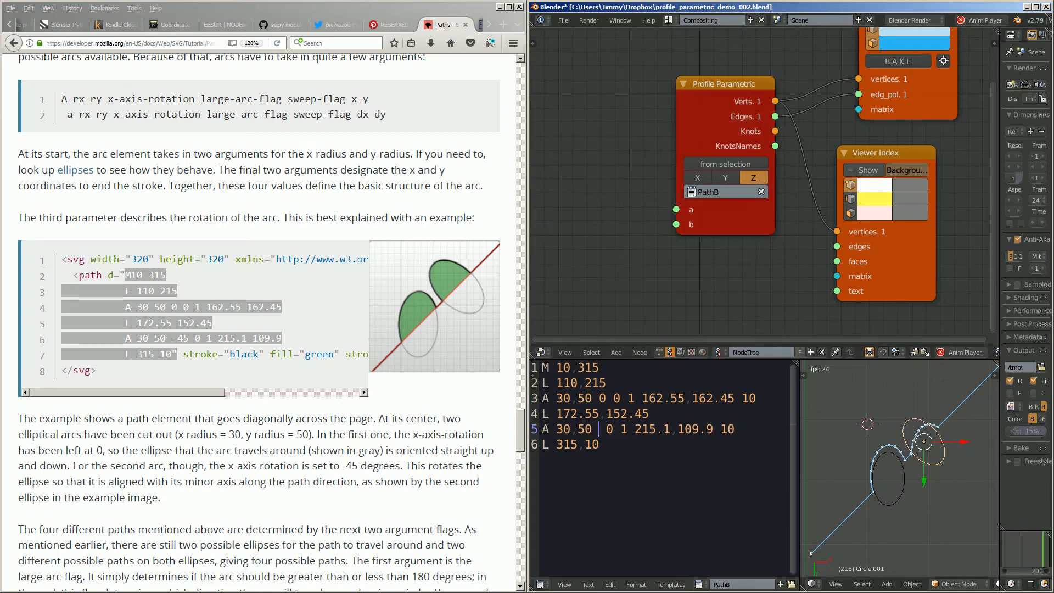
text(-45)
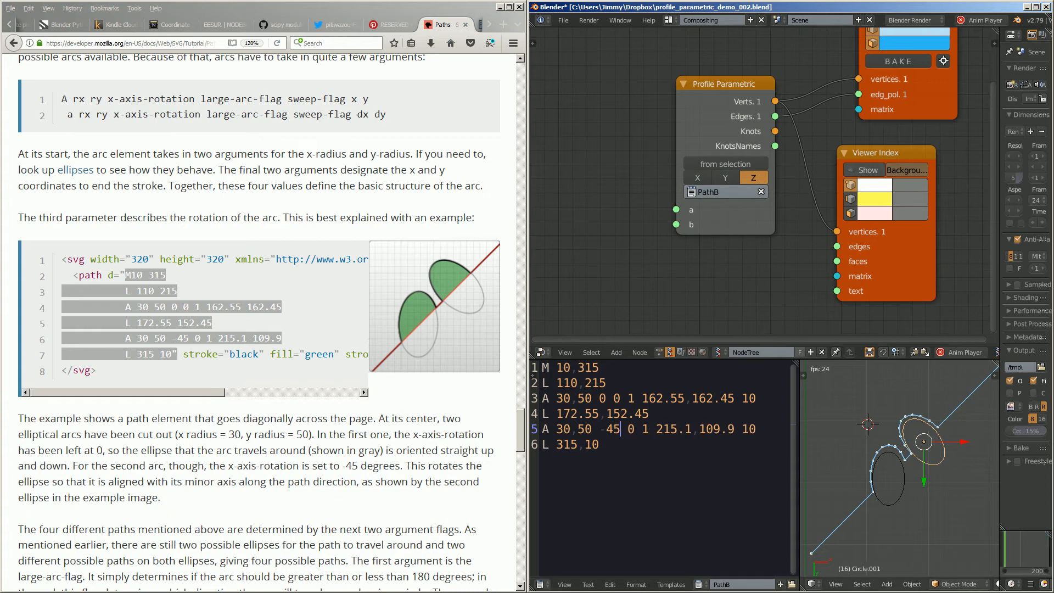
key(ctrl+s)
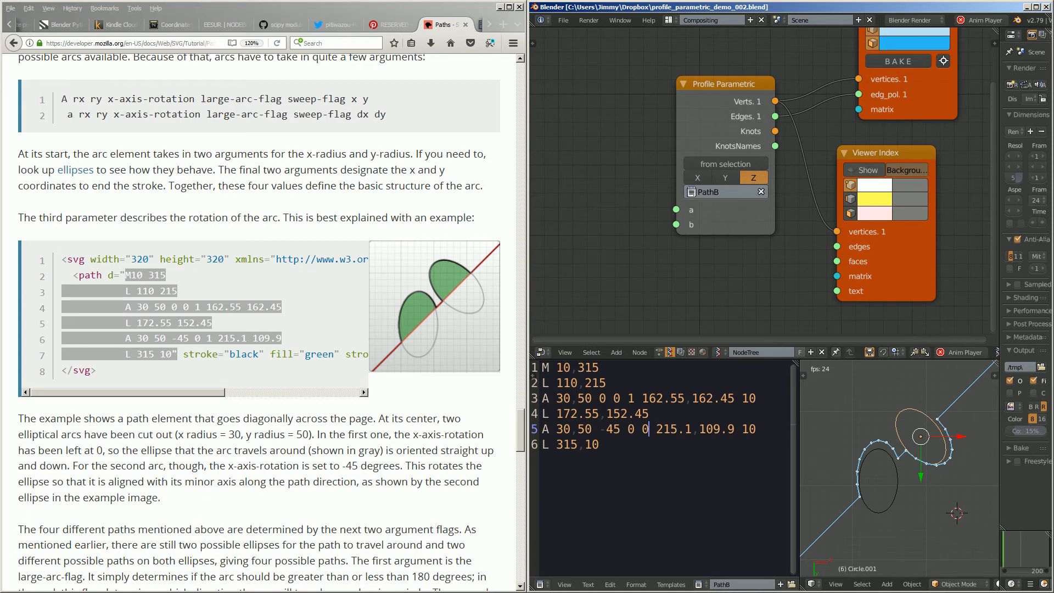
Step: Toggle the sweep flag of the line 5 arc between 0 and 1, leaving it at 1
key(BackSpace)
text(1)
key(BackSpace)
text(0)
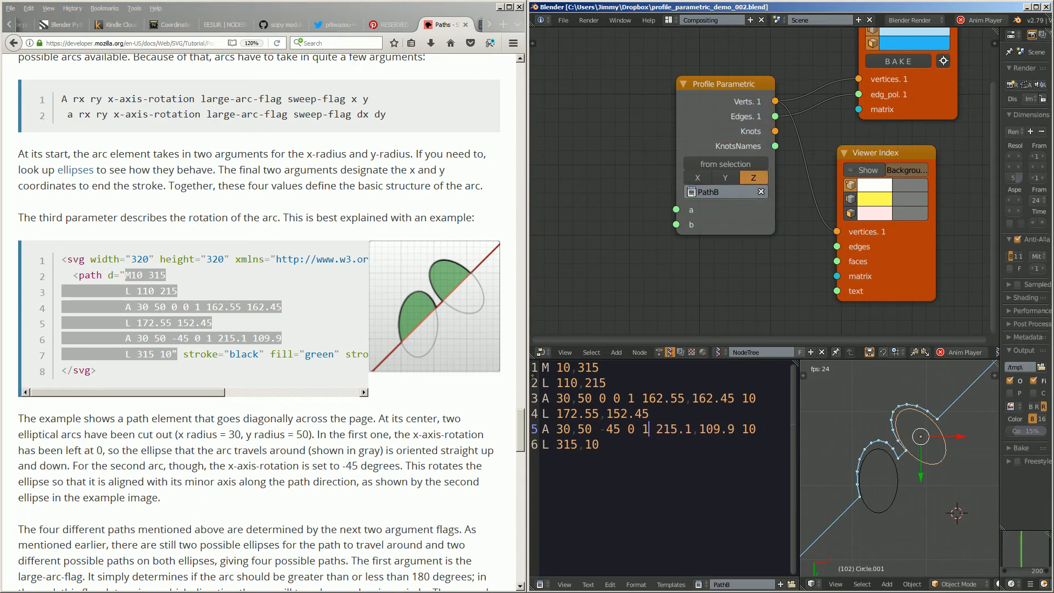
key(BackSpace)
text(1)
click(585, 429)
drag(556, 398, 593, 398)
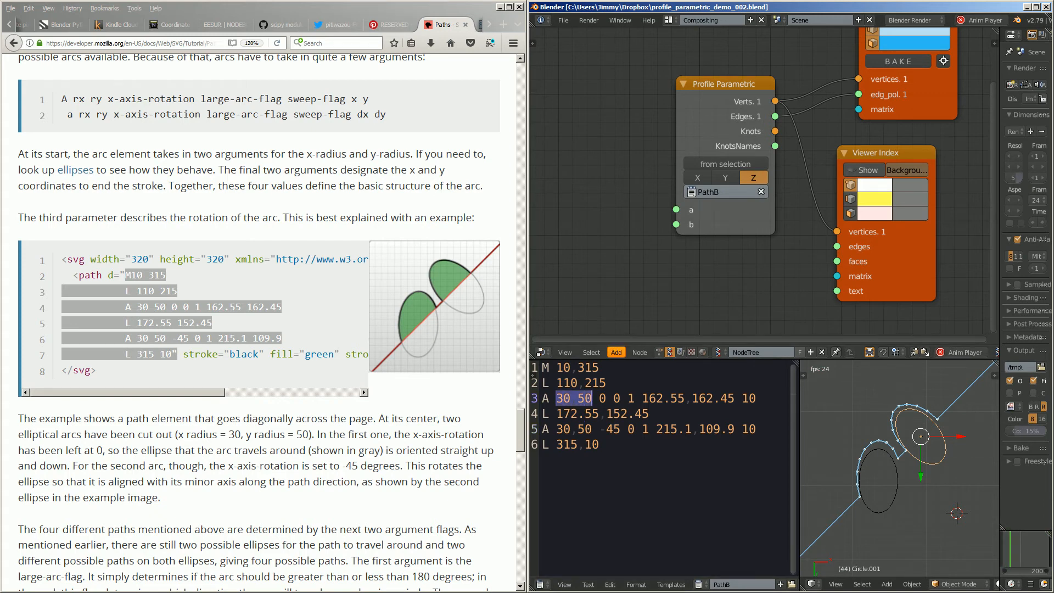
middle_drag(626, 274, 684, 268)
scroll(740, 202, up, 1)
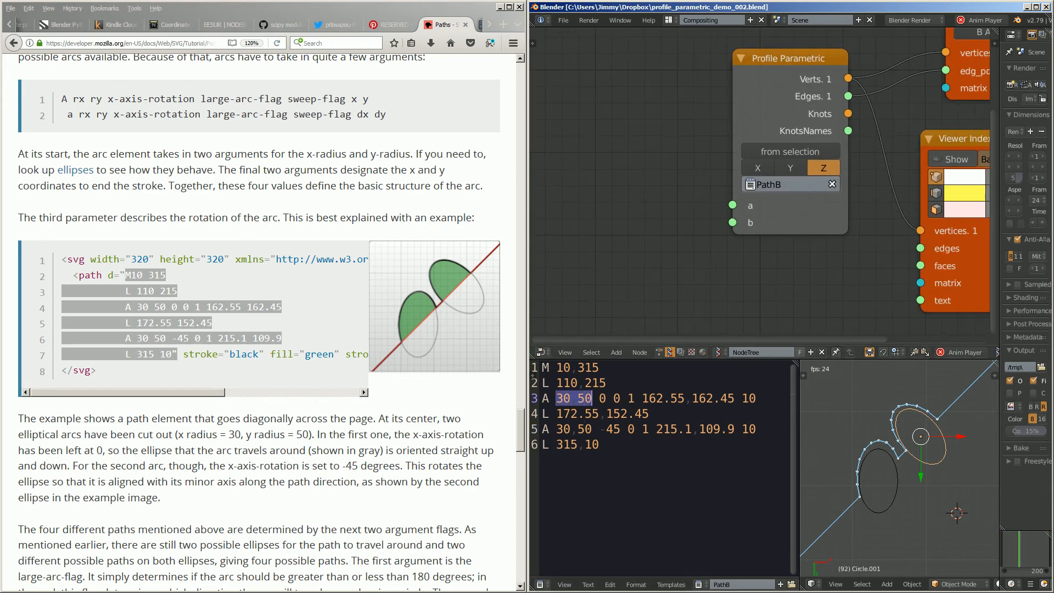
middle_drag(585, 210, 608, 201)
key(shift+a)
click(609, 201)
text(flo)
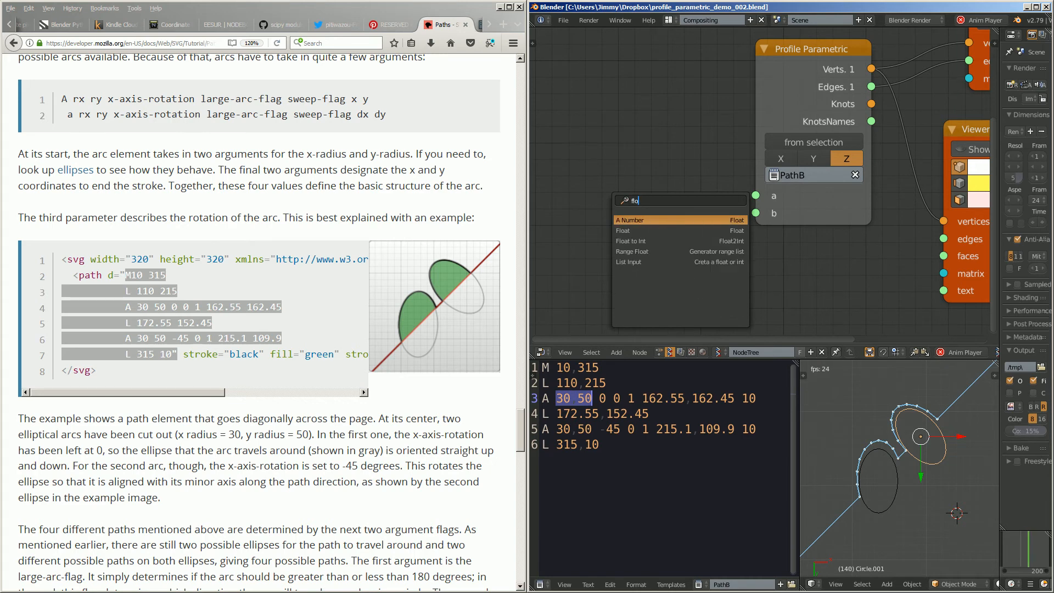
text(at)
key(Return)
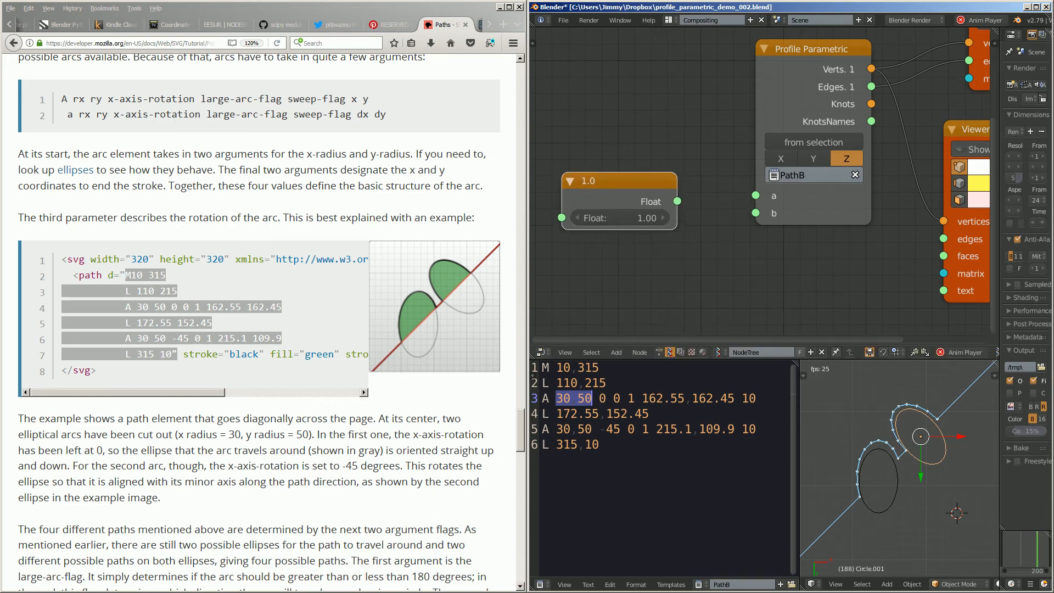
click(620, 218)
Step: Add an Integer node beside the Profile Parametric node
key(shift+a)
click(579, 170)
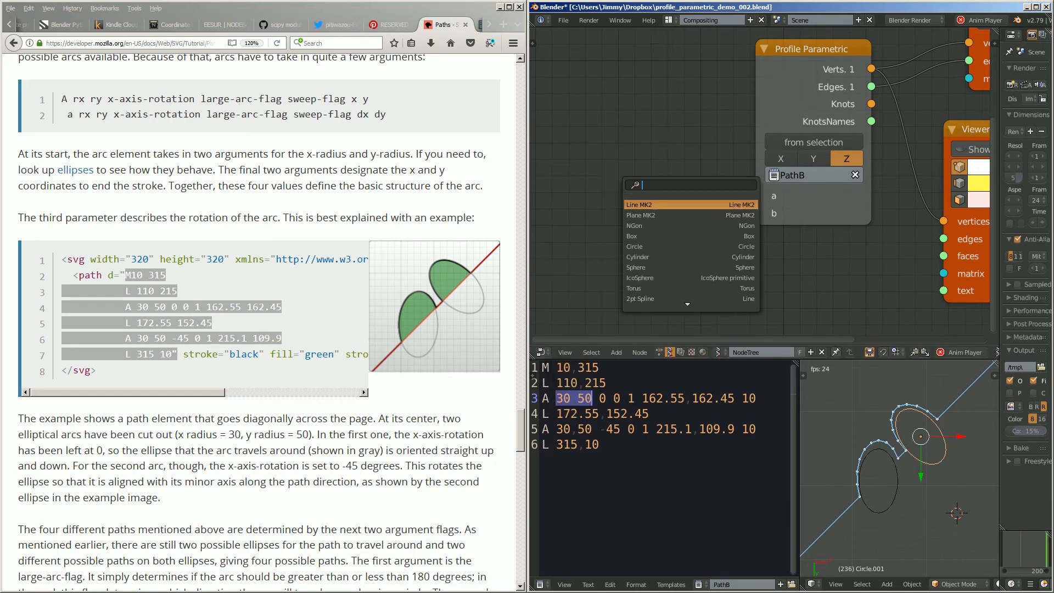
text(int)
key(Down)
key(Down)
key(Down)
key(Down)
key(Return)
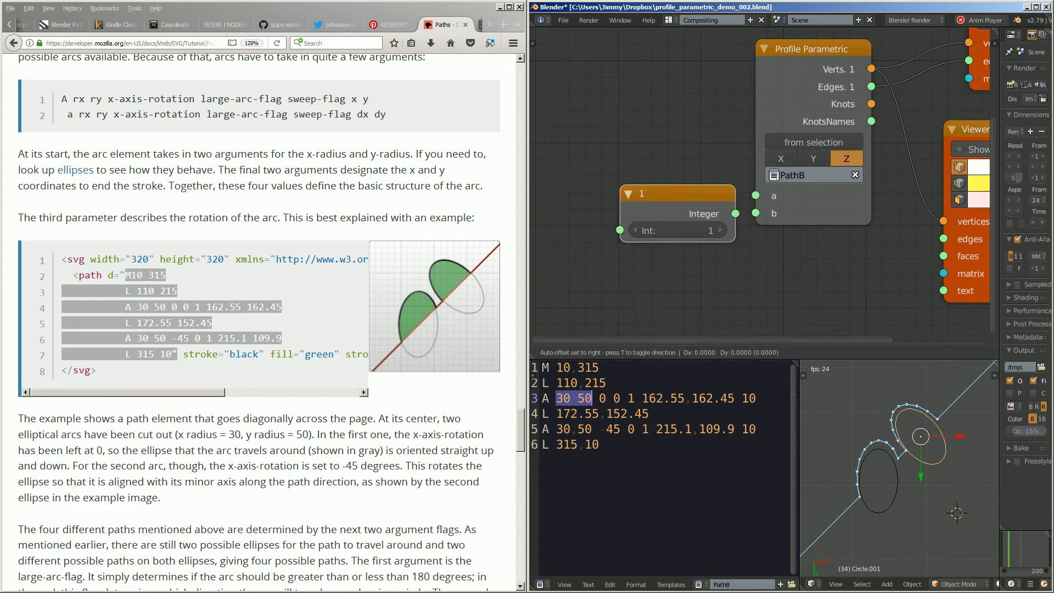
Step: Duplicate the Integer node and connect the two nodes to the Profile Parametric node's a and b inputs
key(shift+d)
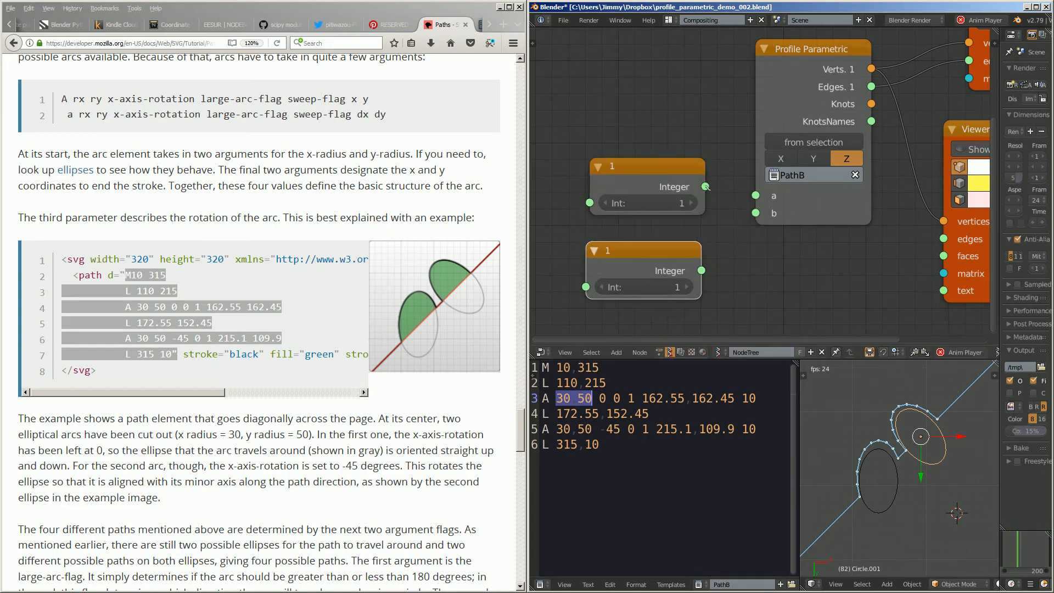
drag(706, 186, 756, 195)
drag(701, 270, 756, 213)
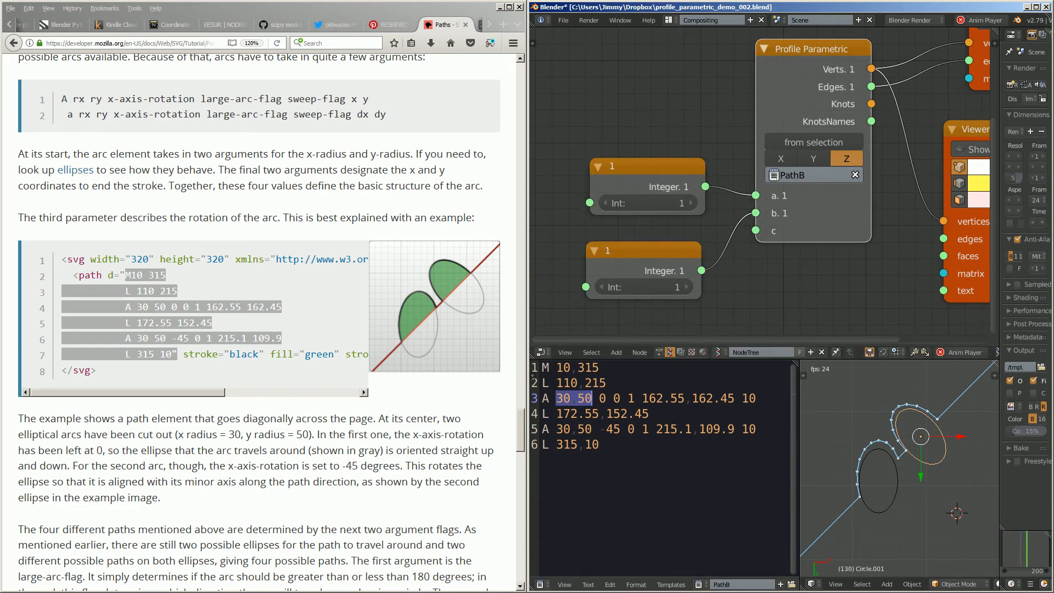
Step: Replace the radii 30 and 50 with the variables a and b in the arcs on lines 3 and 5
click(563, 398)
double_click(564, 398)
text(a)
double_click(578, 398)
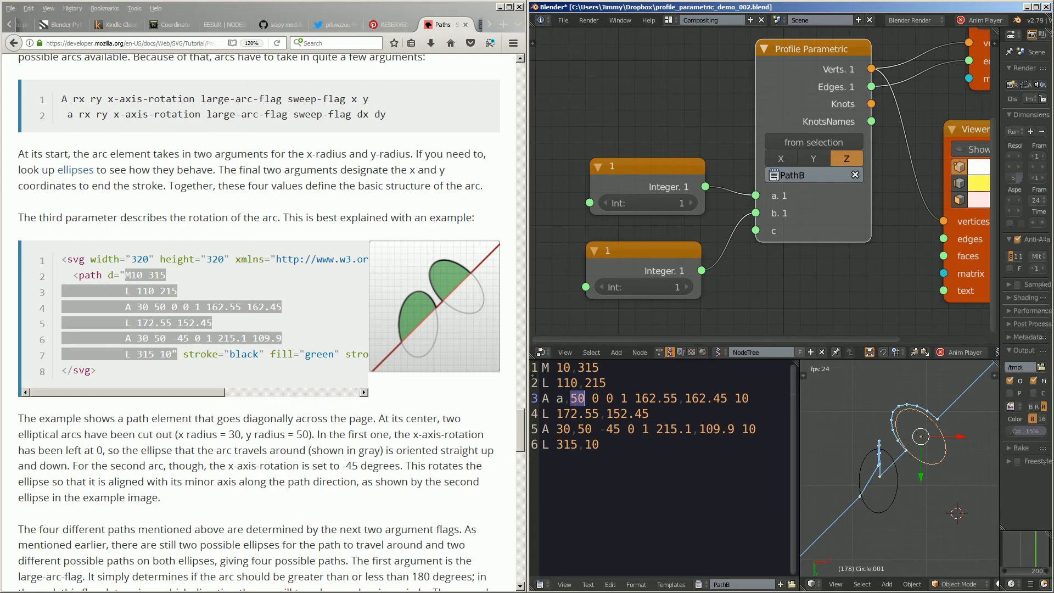
text(b)
double_click(564, 429)
text(a)
double_click(577, 429)
text(b)
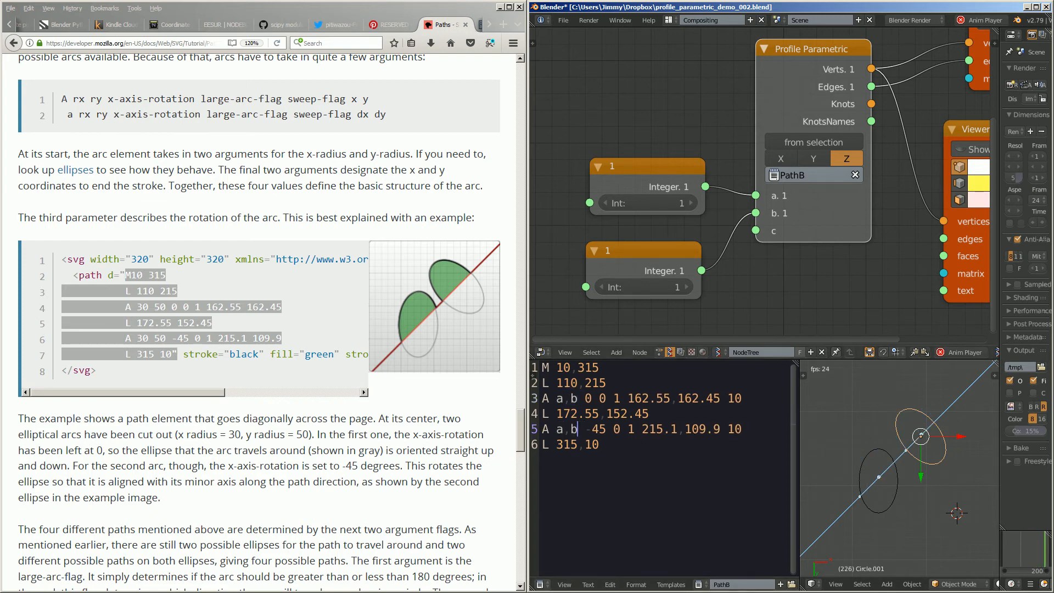
Step: Vary both Integer values to reshape the arcs, ending with 17 for a and 66 for b
drag(648, 203, 695, 203)
drag(644, 287, 714, 287)
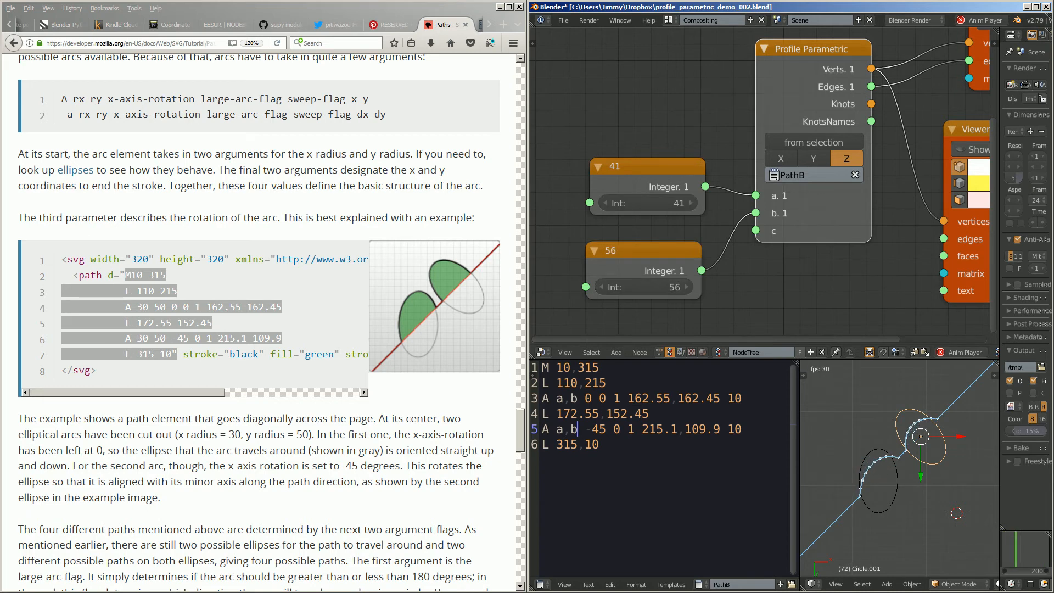
drag(647, 203, 635, 203)
mouse_move(645, 287)
mouse_down()
mouse_move(681, 287)
mouse_move(637, 287)
mouse_move(646, 287)
mouse_up()
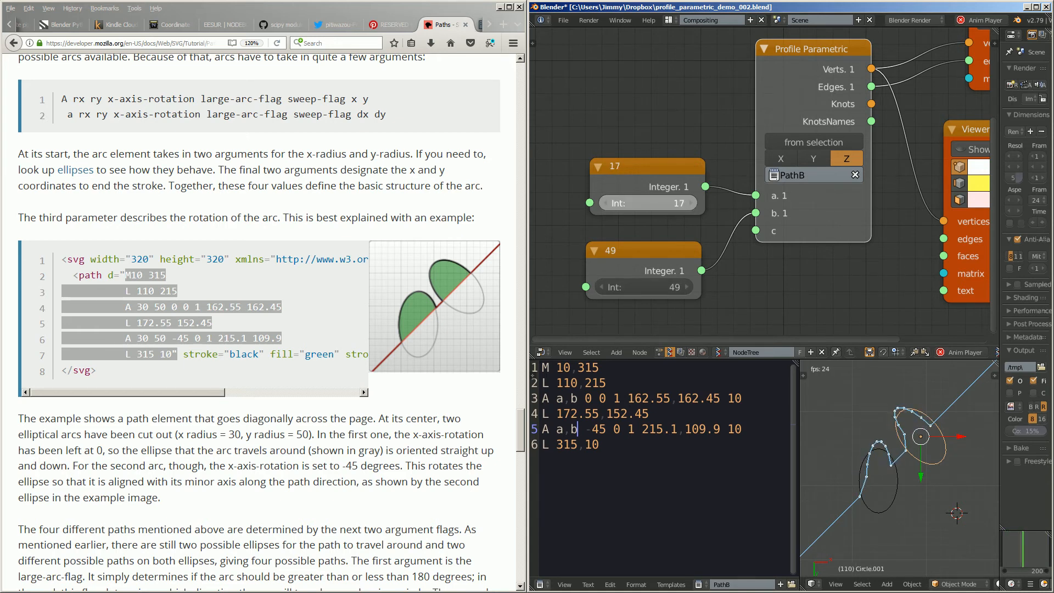
drag(648, 203, 648, 203)
mouse_move(644, 287)
mouse_down()
mouse_move(658, 287)
mouse_move(642, 287)
mouse_up()
drag(648, 203, 648, 203)
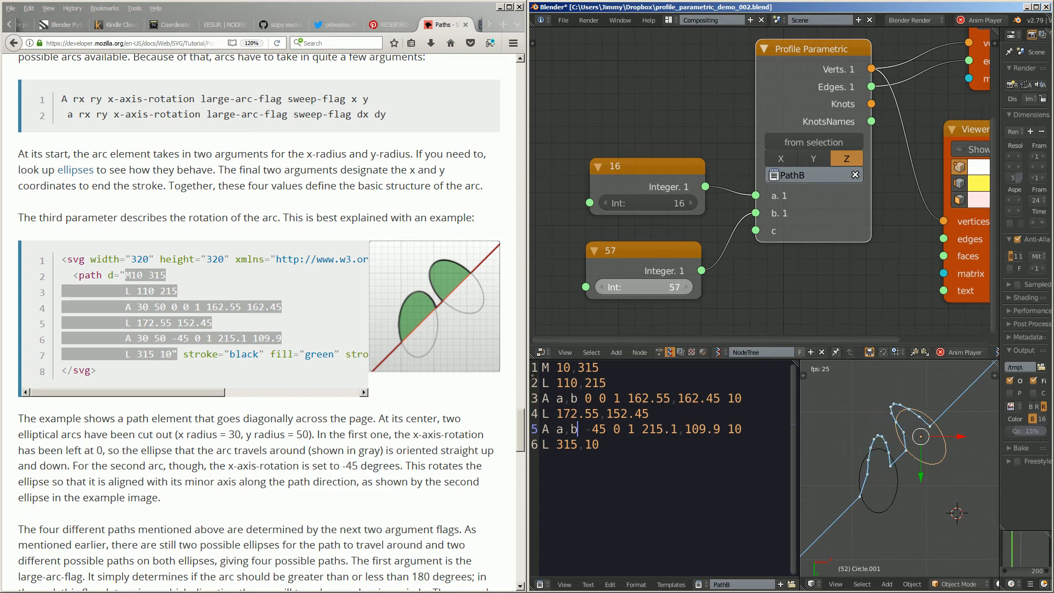
drag(648, 203, 648, 203)
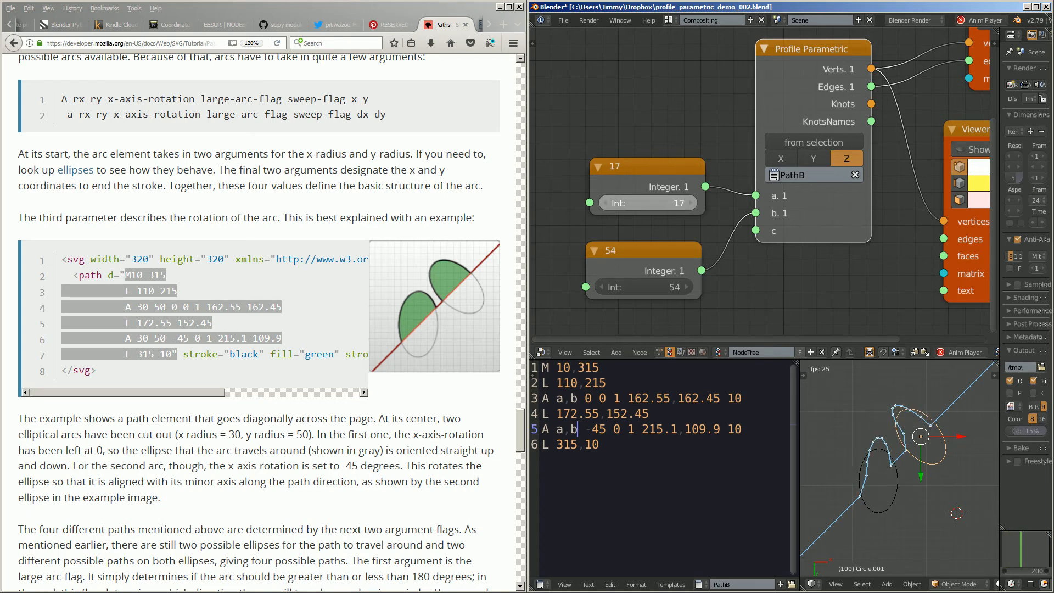
drag(648, 287, 655, 287)
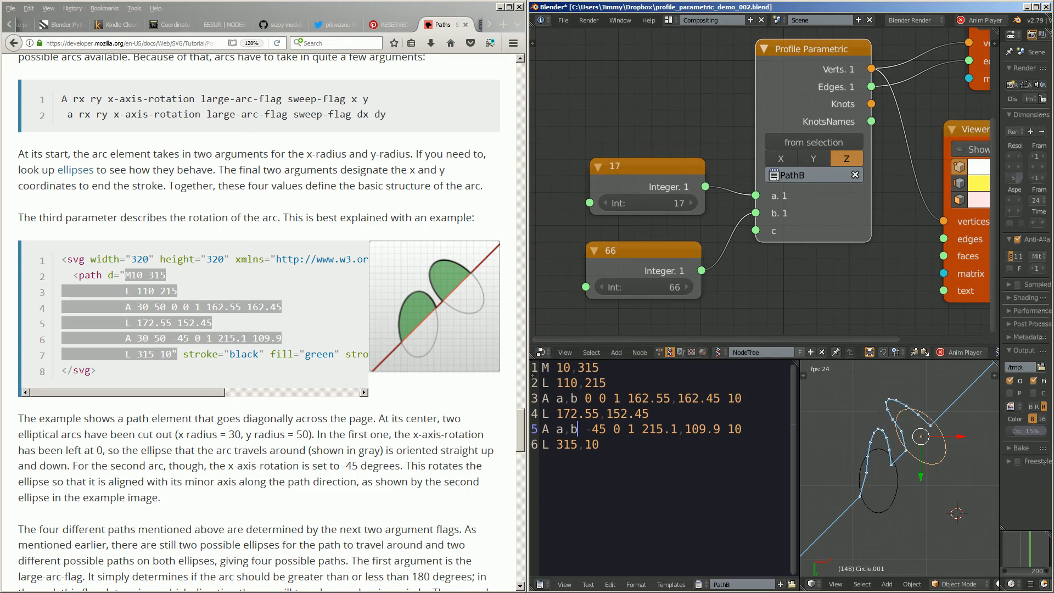
Step: Set the Integer values to 28 for a and 41 for b, and save the file
key(shift+Right)
drag(585, 399, 614, 398)
double_click(599, 429)
drag(556, 429, 578, 430)
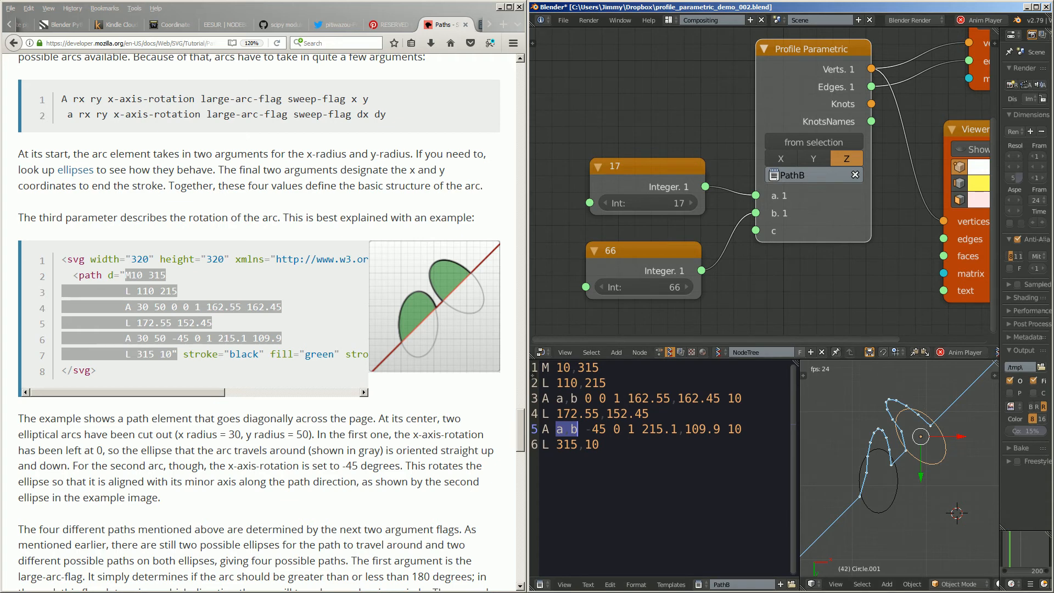
drag(647, 203, 654, 204)
drag(645, 287, 631, 287)
click(841, 448)
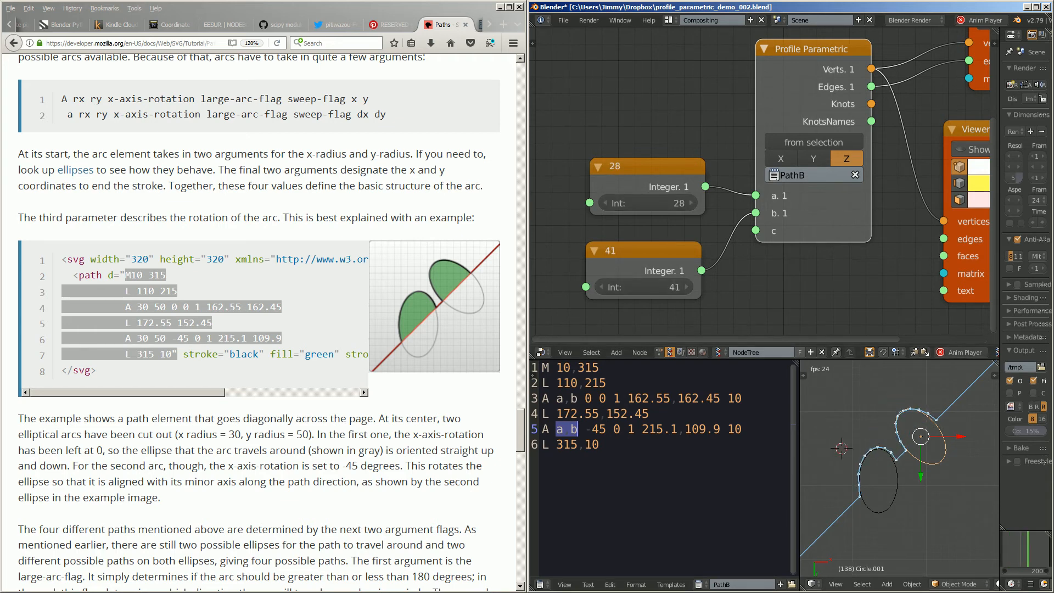
key(ctrl+s)
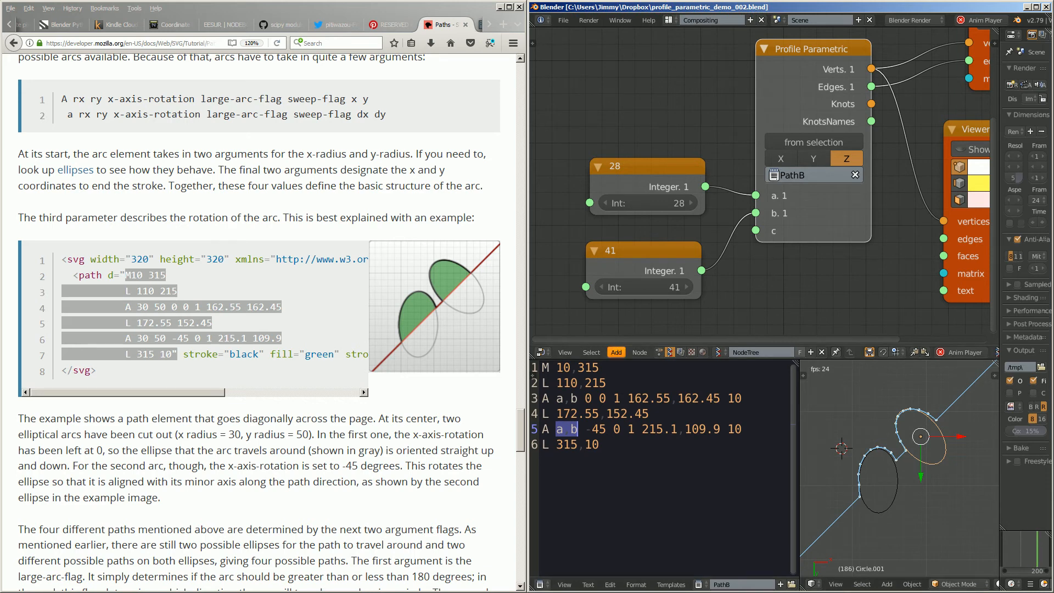
click(159, 43)
click(818, 486)
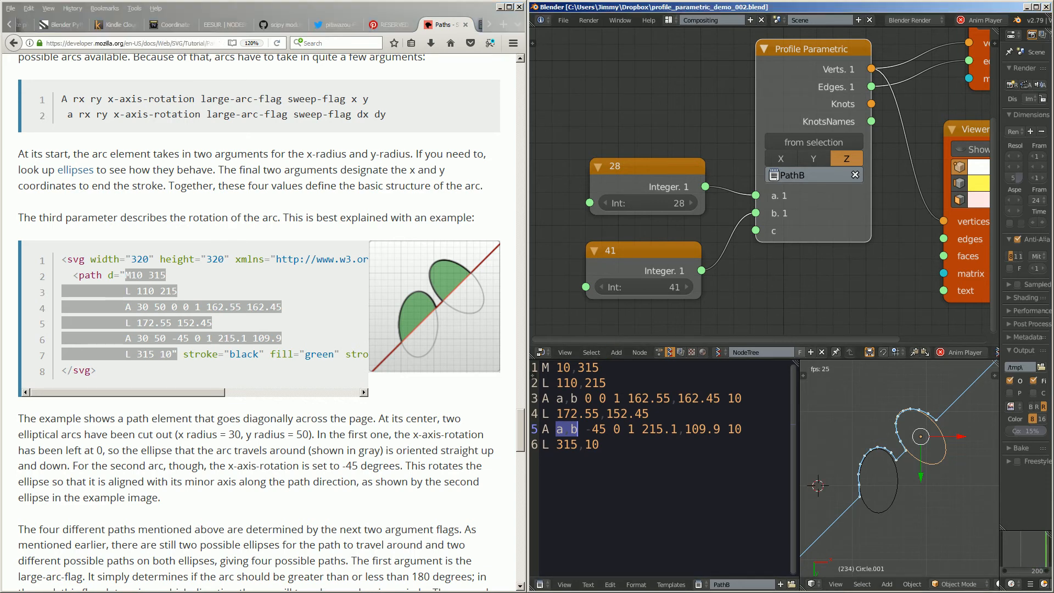
click(600, 444)
key(Return)
key(Return)
text(#)
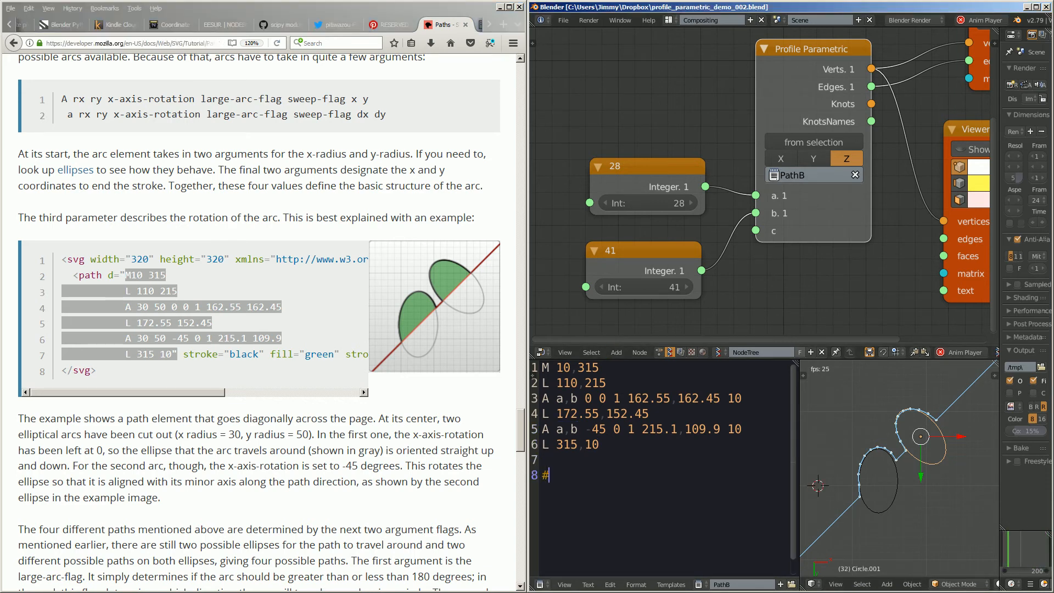
text(https://developer.mozilla.org/en-US/docs/Web/SVG/Tutorial/Paths)
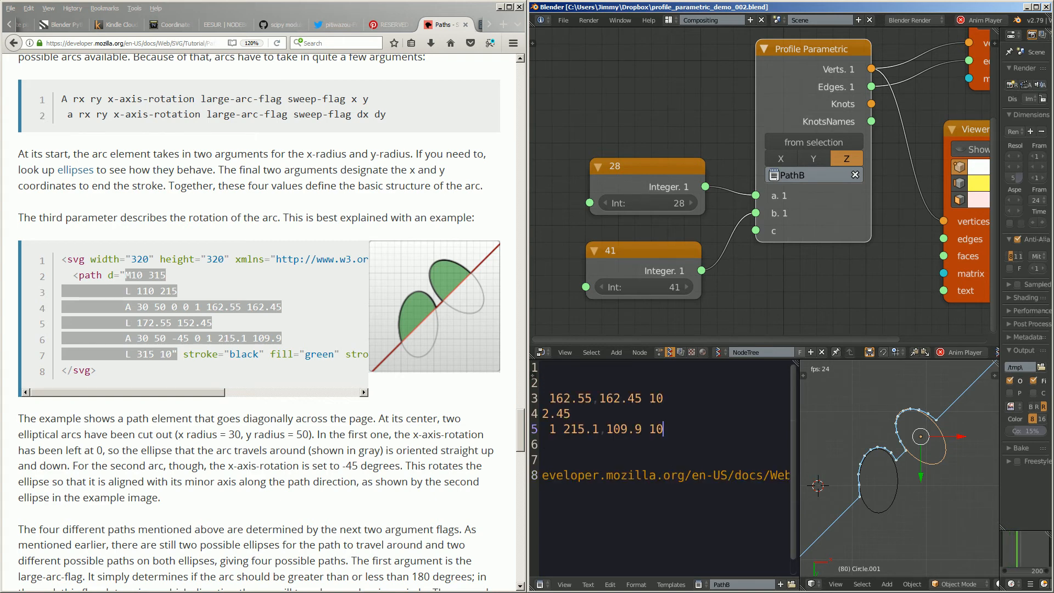
drag(628, 429, 541, 368)
click(628, 398)
key(ctrl+s)
click(629, 446)
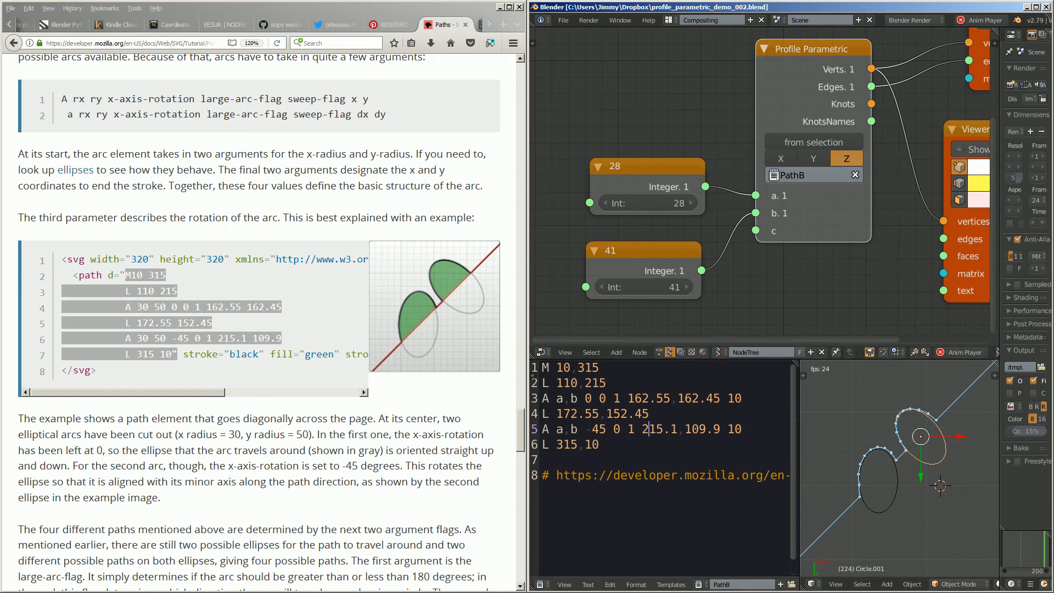
Step: Show the 3D view's properties and compare the 3D Cursor location with the end coordinates of the line 3 arc
drag(628, 399, 721, 398)
click(684, 398)
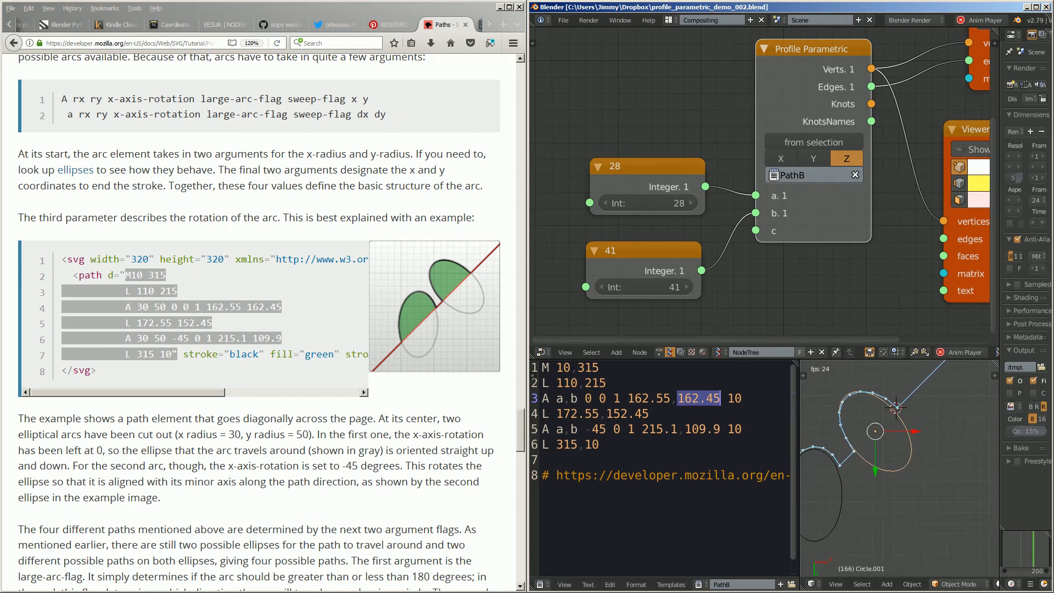
key(n)
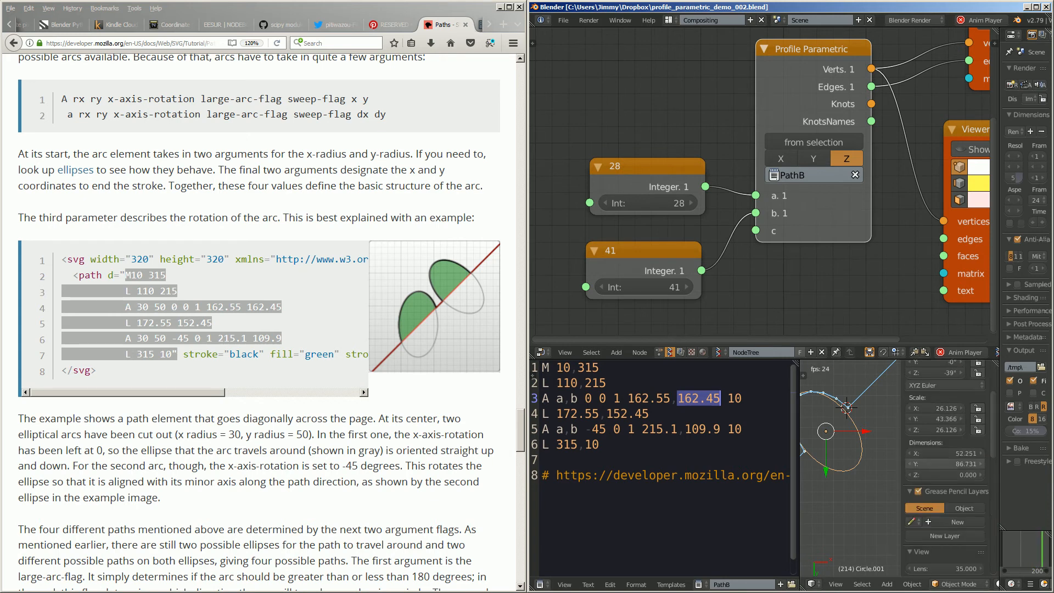
scroll(944, 472, down, 10)
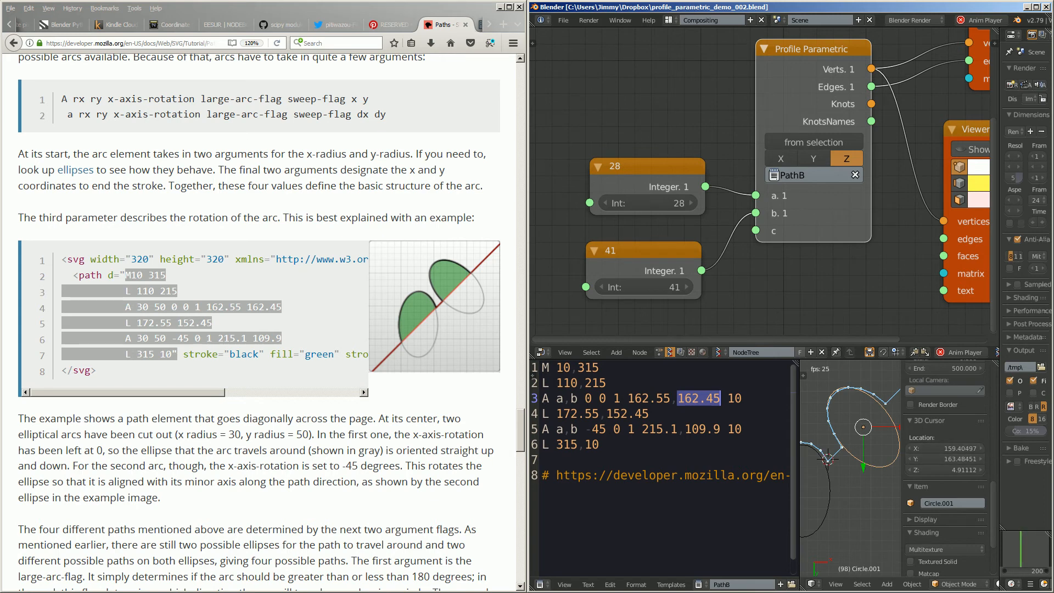
drag(621, 399, 714, 398)
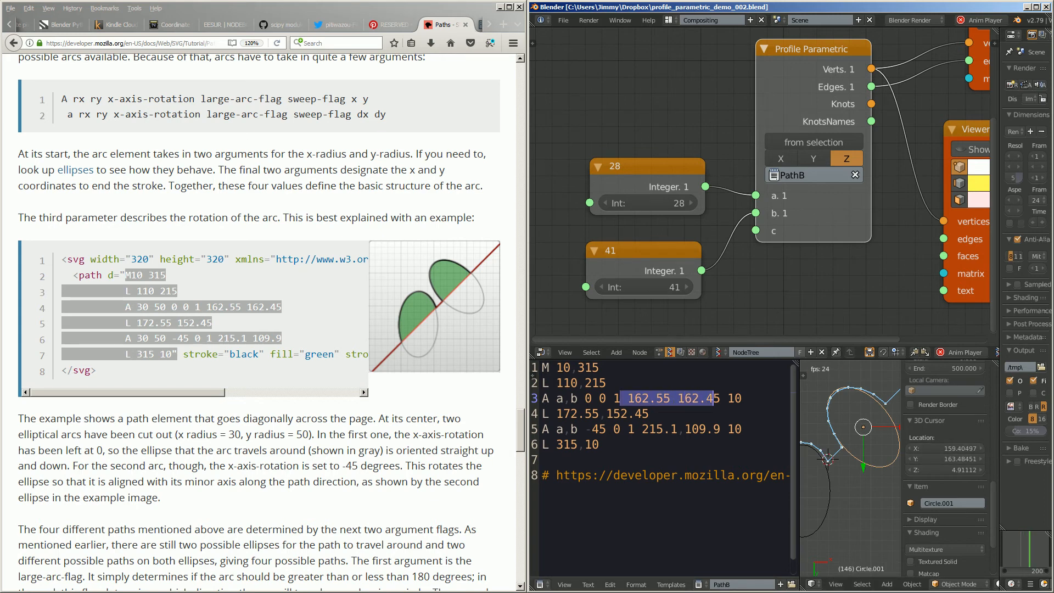
Step: Set the last value, the number of segments, to 15 for the arcs on lines 3 and 5
click(734, 398)
text(5)
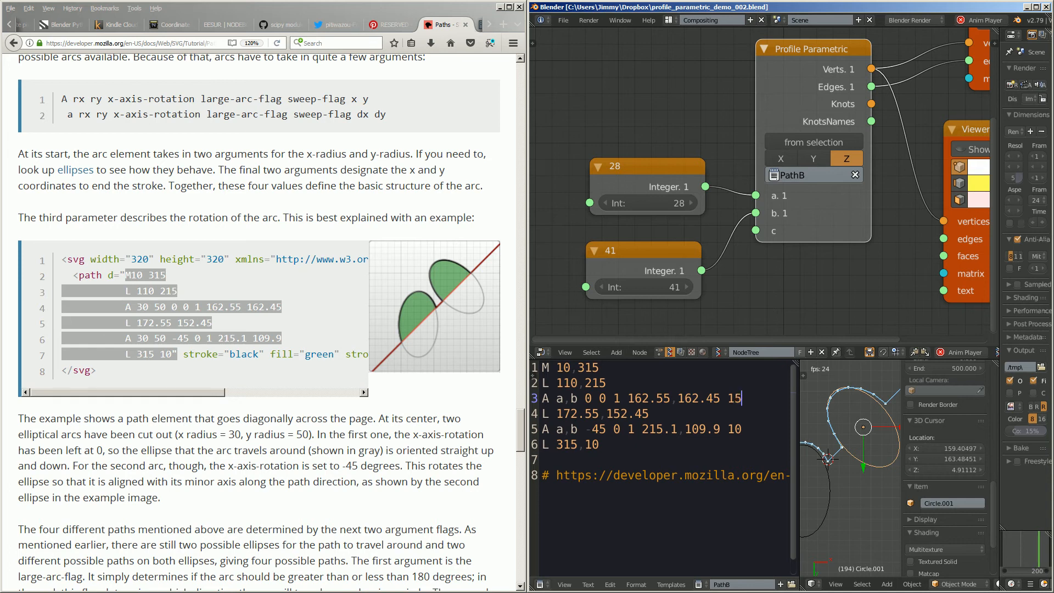
key(Delete)
text(5)
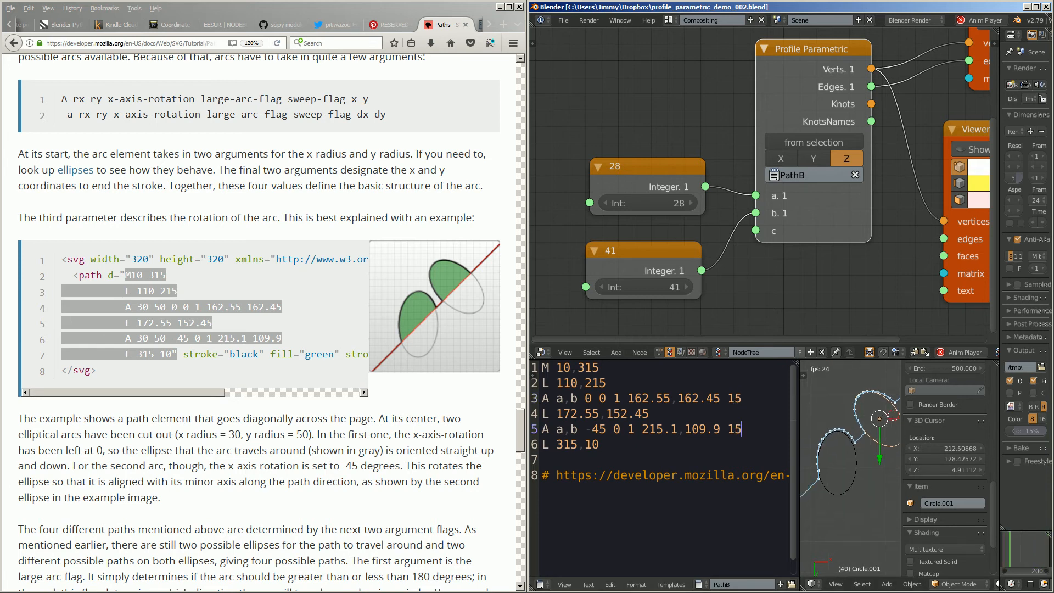
Step: Widen the 3D view at the expense of the text editor and switch to the browser with the MDN Paths tutorial
drag(795, 466, 672, 467)
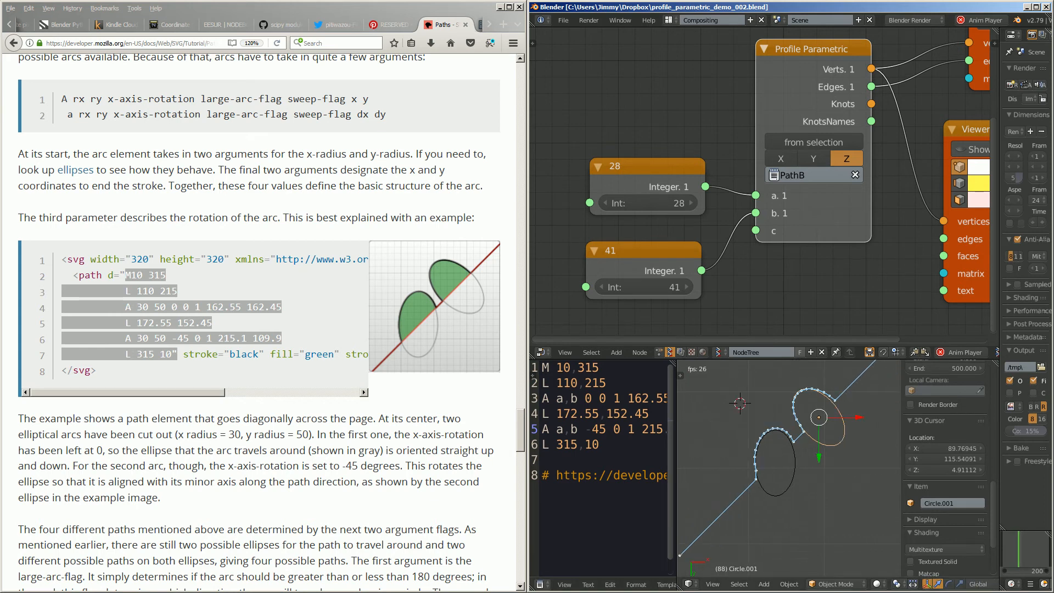
scroll(762, 183, down, 2)
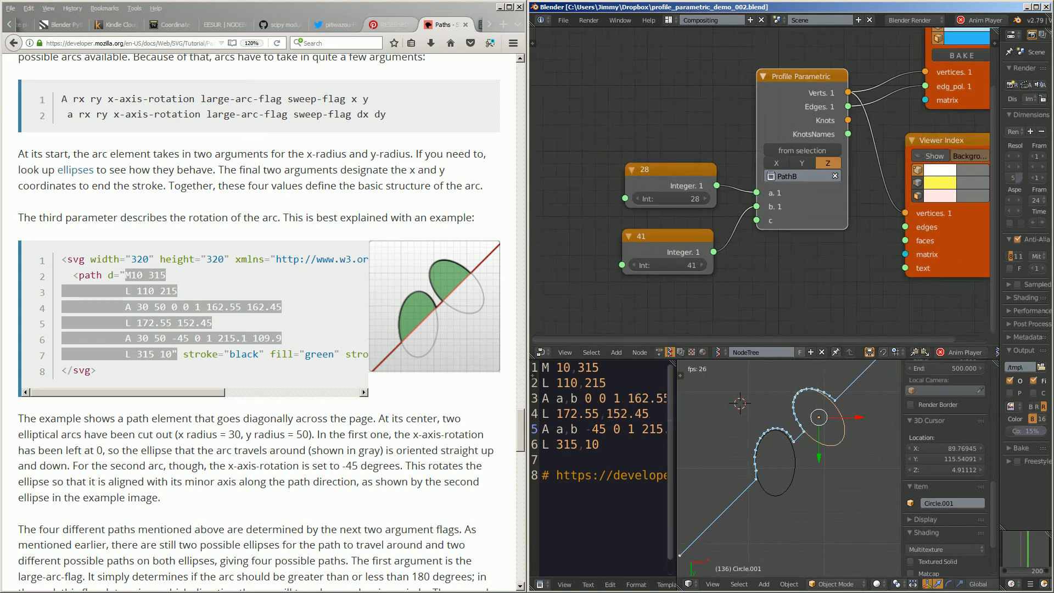
key(alt+Tab)
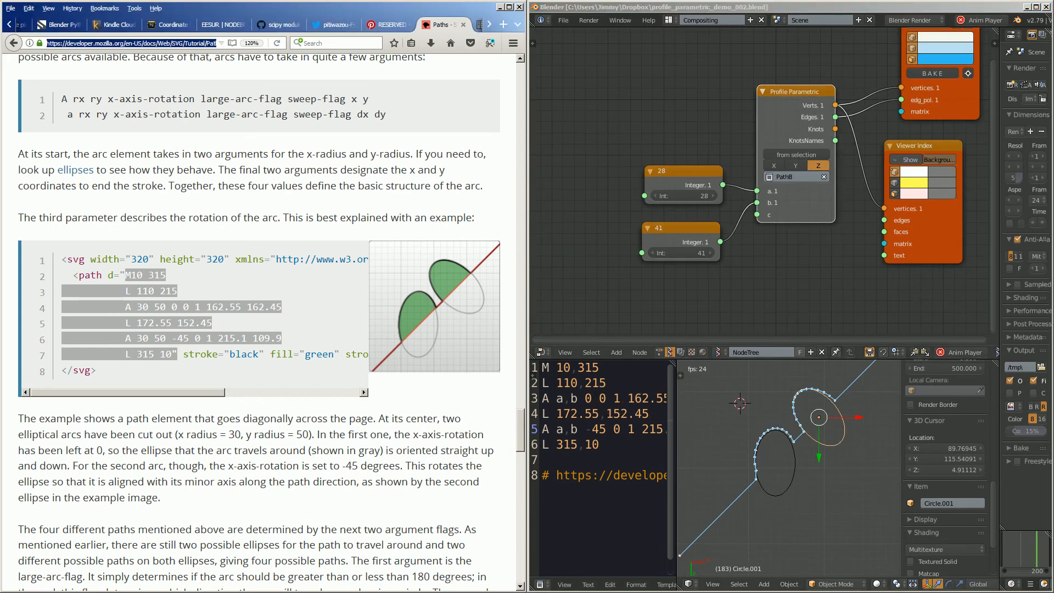
Step: Show Sverchok's Profile Parametric documentation in the browser, then stop the animation playback in Blender
key(ctrl+Tab)
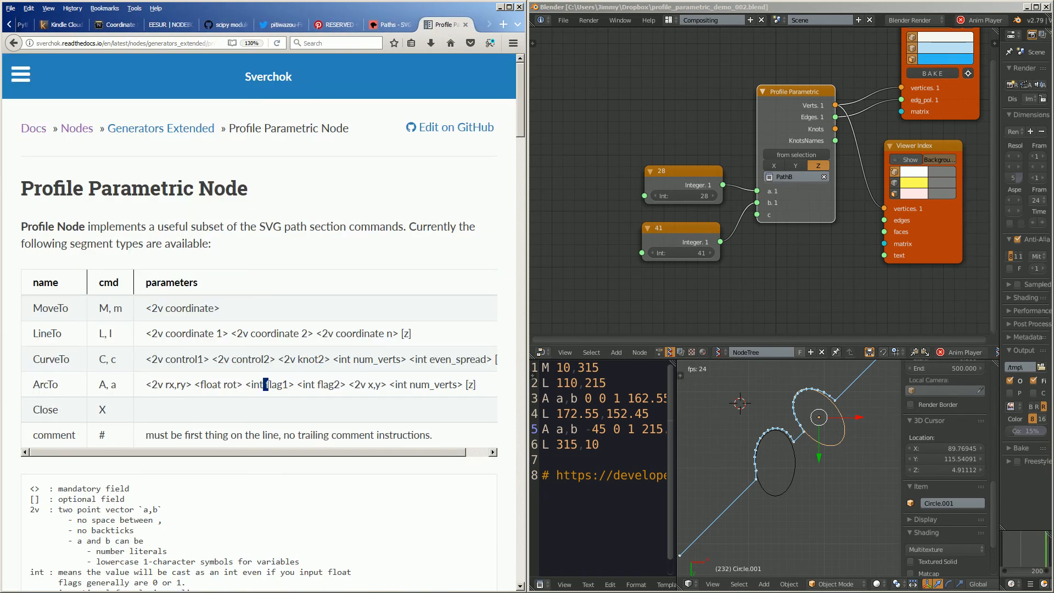
click(790, 445)
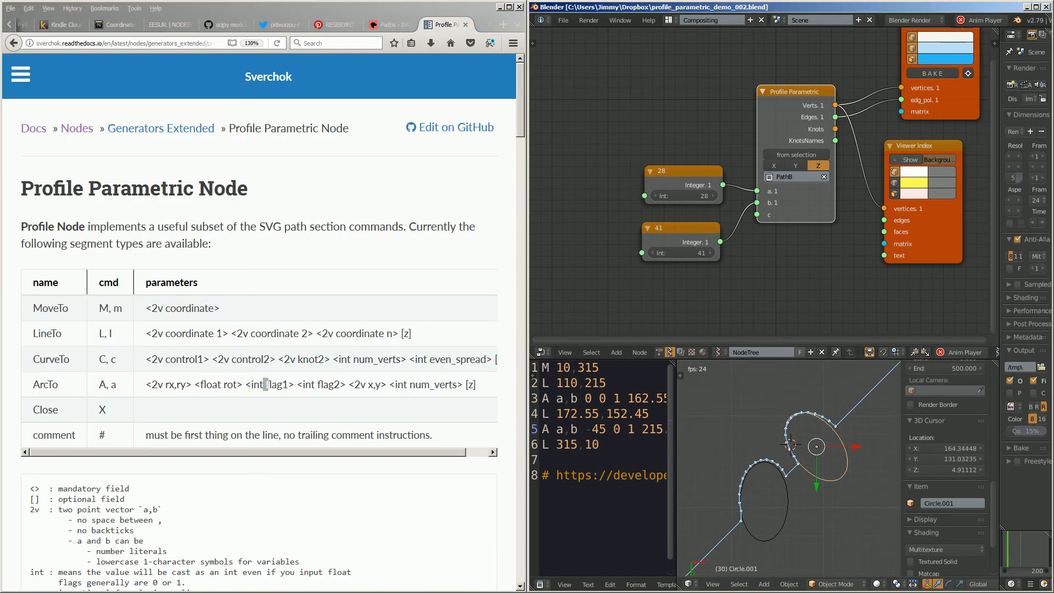
click(828, 498)
scroll(790, 466, down, 4)
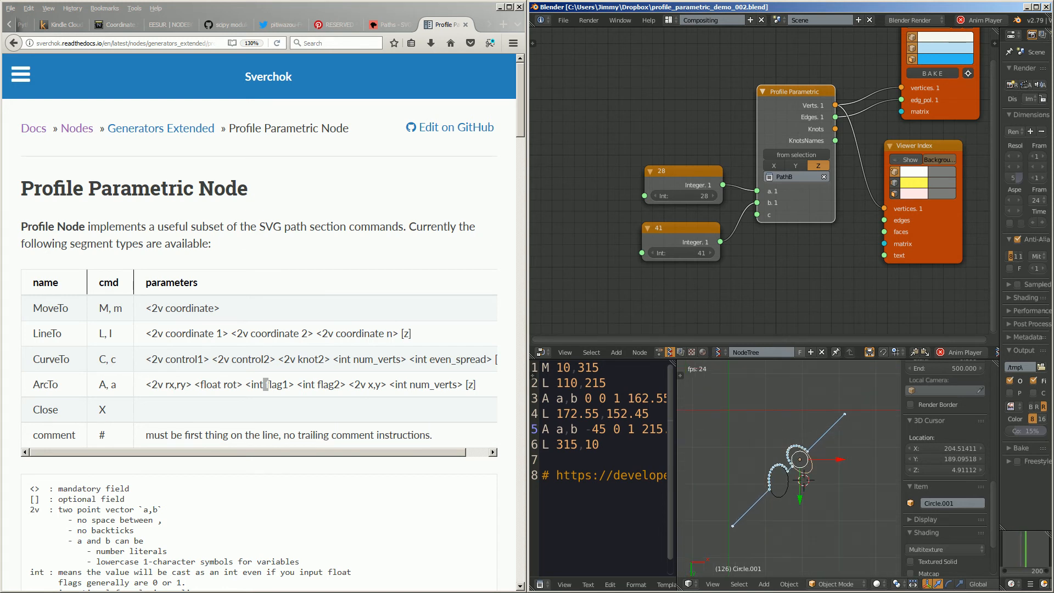
key(alt+a)
middle_drag(694, 263, 652, 266)
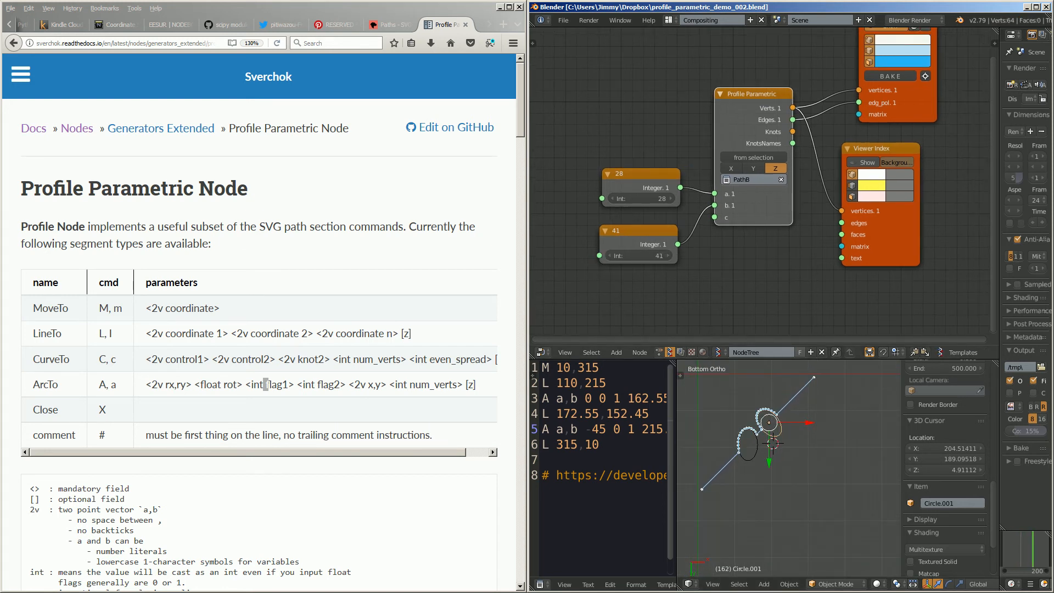
Step: Add a Bezier curve at the 3D Cursor and scale it up beside the profile drawing
scroll(659, 265, down, 1)
scroll(796, 466, down, 2)
shift+middle_drag(802, 467, 768, 468)
scroll(780, 417, up, 1)
key(shift+a)
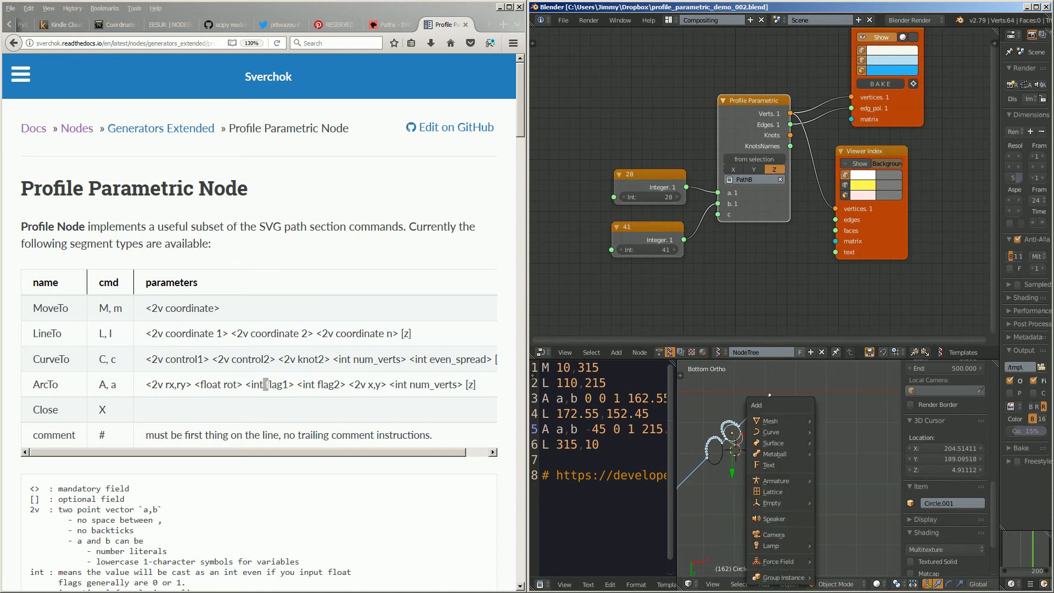
mouse_move(772, 432)
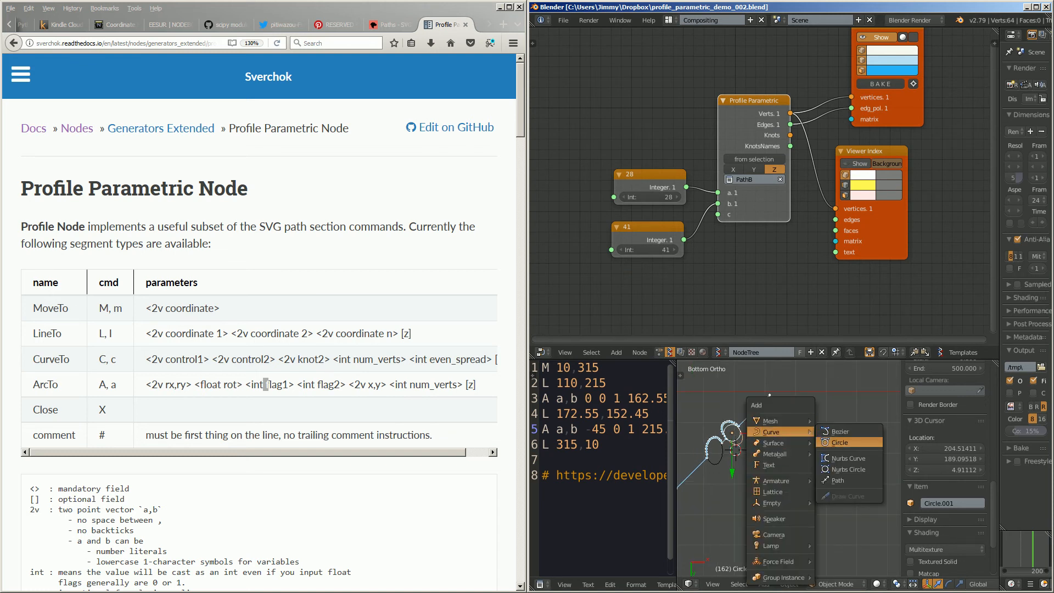
click(843, 432)
key(s)
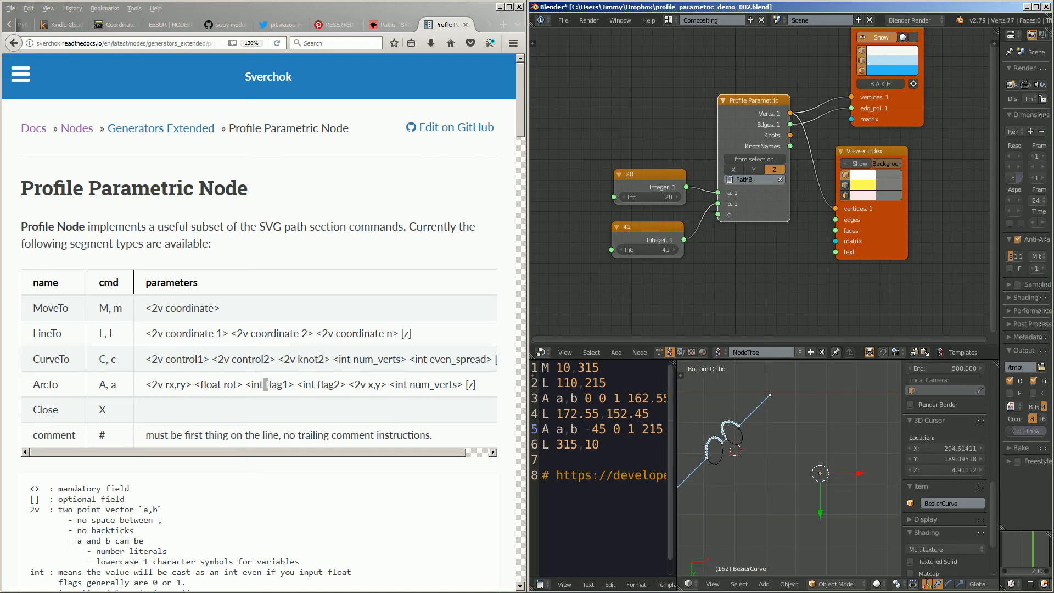
click(867, 555)
key(s)
click(863, 497)
scroll(863, 496, up, 2)
scroll(944, 467, down, 4)
Step: In Edit Mode, rotate the Bezier curve's end point, extrude a new point from it and rotate its handles
key(Tab)
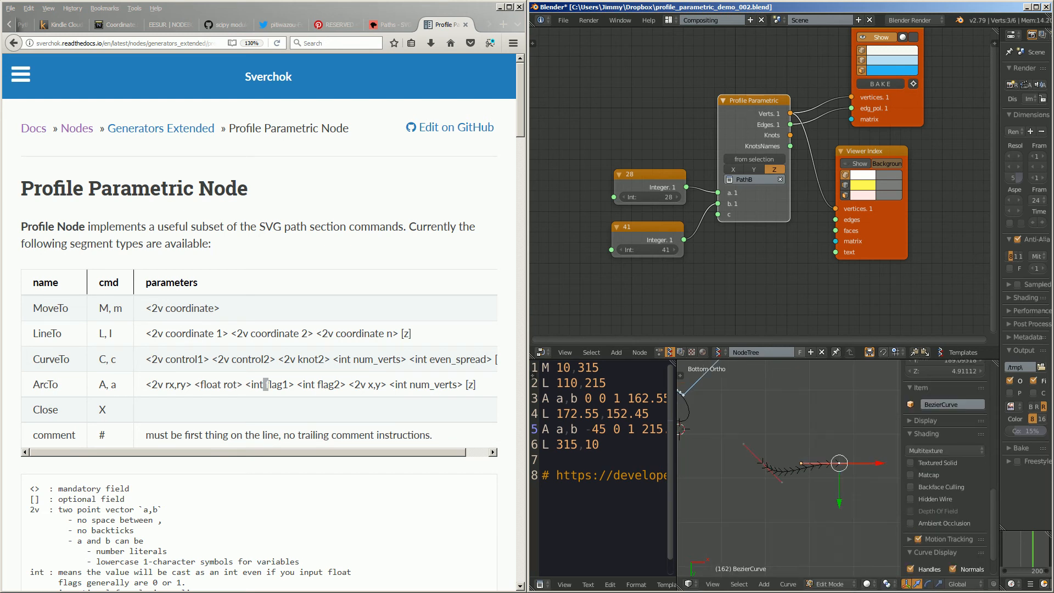
key(r)
click(840, 421)
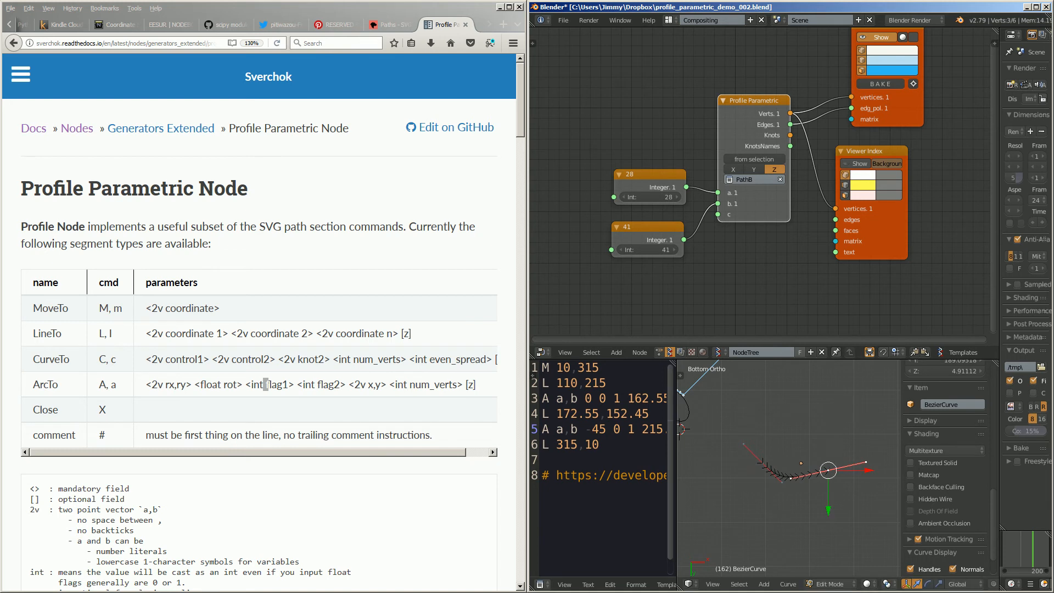
key(r)
key(Return)
key(r)
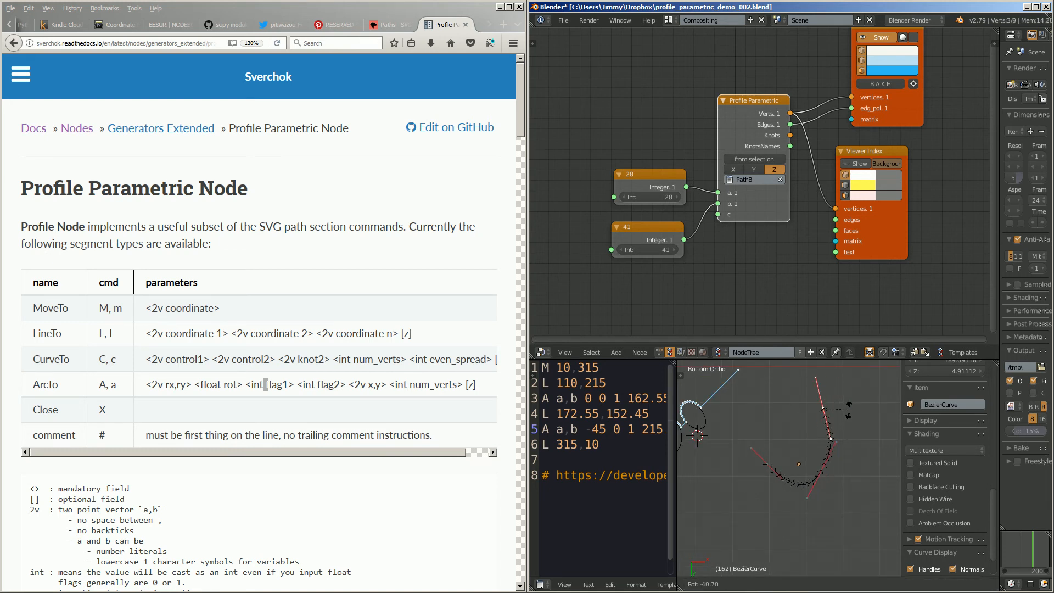
click(831, 391)
Step: Move the curve's new end point, extrude one more point from it and return to Object Mode
key(g)
click(842, 374)
shift+middle_drag(842, 374, 842, 426)
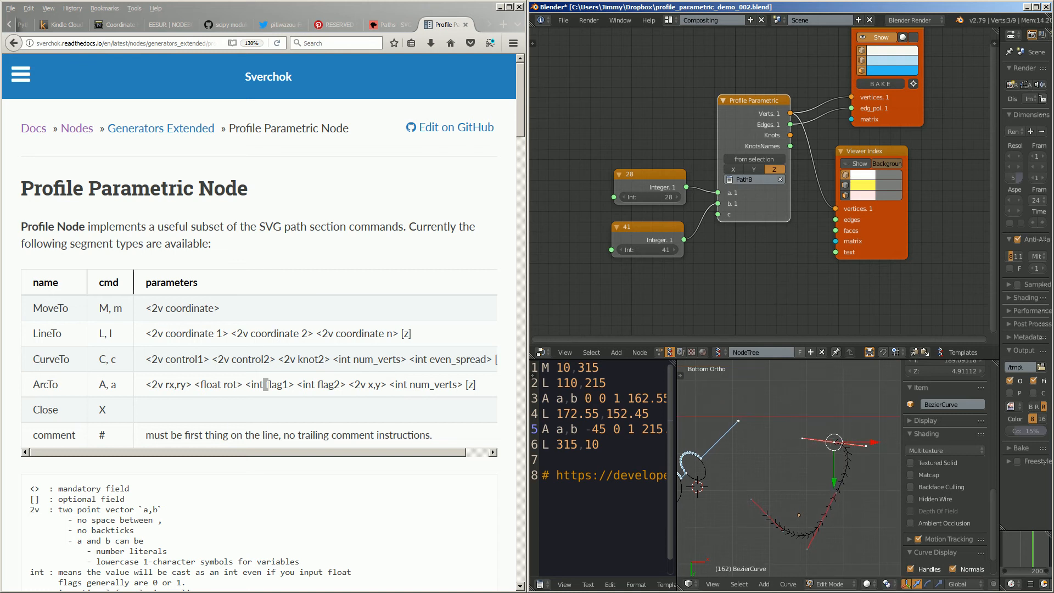
key(e)
key(Return)
key(Tab)
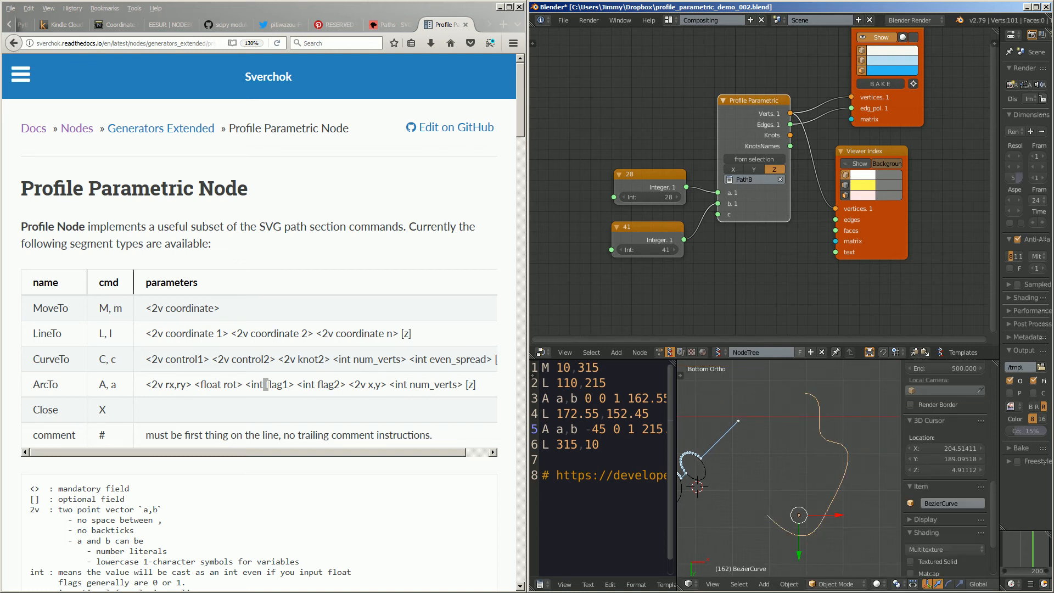
Step: Duplicate the Profile Parametric node and place the copy below the original
shift+scroll(789, 468, down, 1)
scroll(789, 468, down, 4)
scroll(788, 468, up, 1)
click(844, 529)
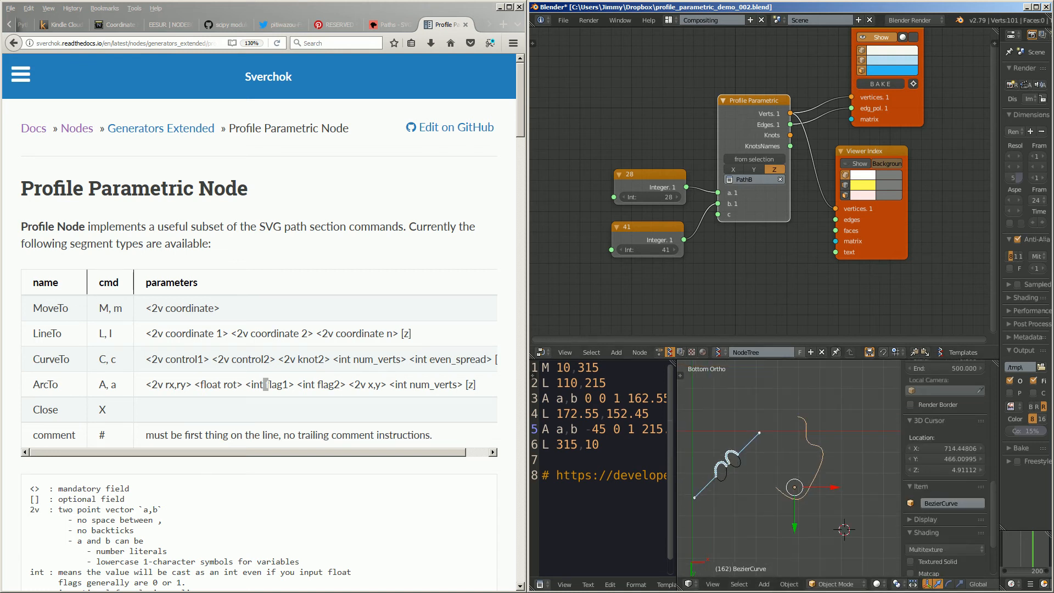
scroll(761, 181, down, 3)
scroll(761, 181, up, 2)
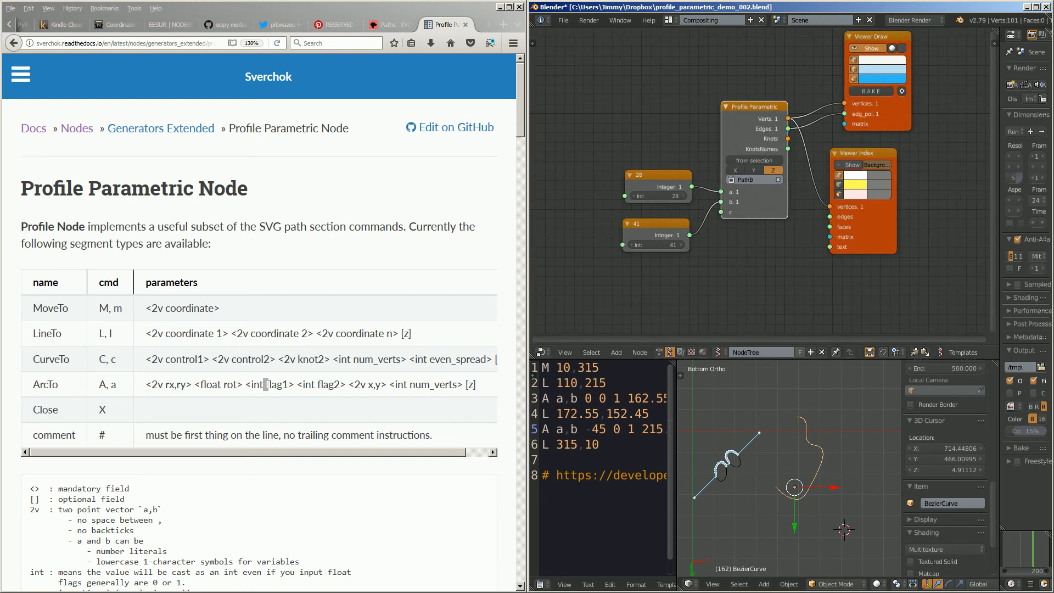
middle_drag(760, 180, 750, 178)
key(shift+d)
click(752, 318)
middle_drag(752, 318, 719, 186)
scroll(719, 186, up, 4)
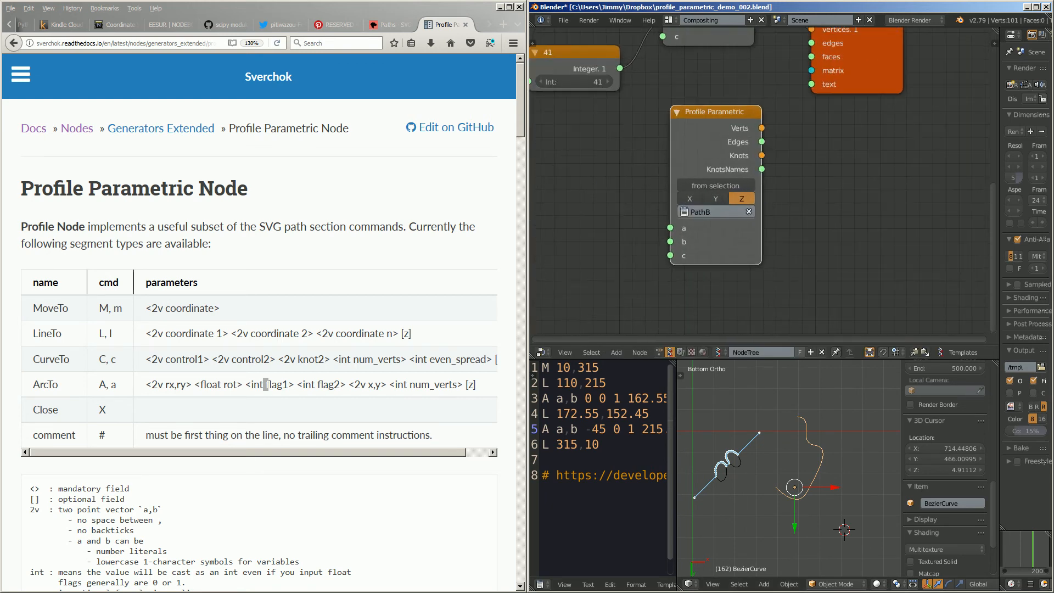
scroll(761, 178, up, 1)
scroll(788, 467, up, 3)
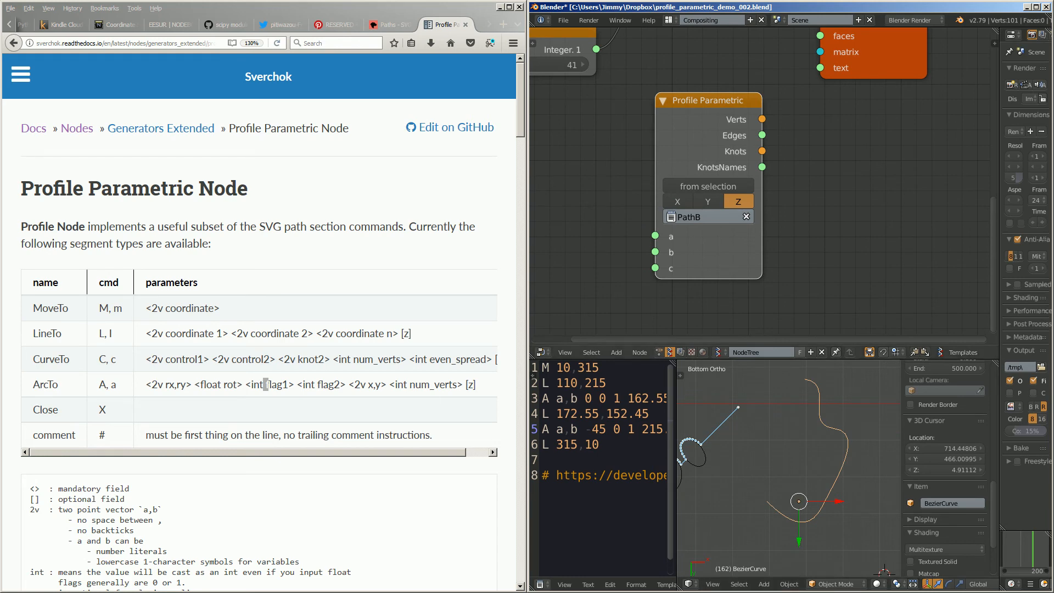
Step: Generate a profile from the selected Bezier curve with the duplicated node's from selection option, and move the resulting nodes below the existing ones
click(708, 187)
scroll(713, 187, down, 5)
key(g)
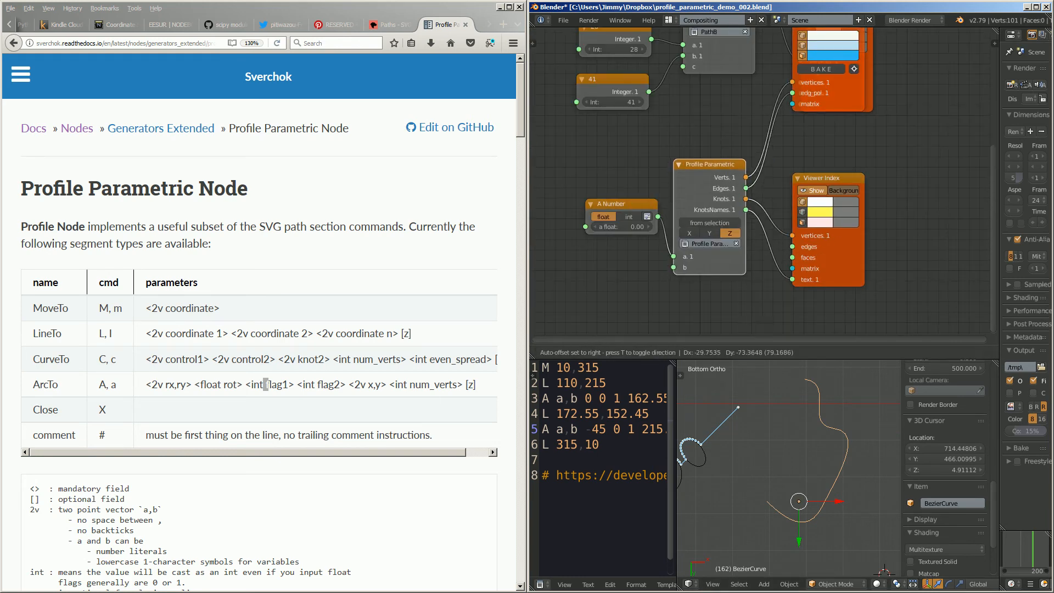
click(687, 291)
scroll(683, 296, down, 2)
middle_drag(683, 297, 667, 325)
Step: Move the PathB profile's Viewer Index and Viewer Draw nodes clear of the new nodes and turn off Show on that Viewer Draw
mouse_move(792, 84)
mouse_down()
mouse_move(792, 169)
mouse_move(884, 61)
mouse_up()
middle_drag(878, 69, 853, 151)
drag(786, 50, 853, 36)
click(849, 46)
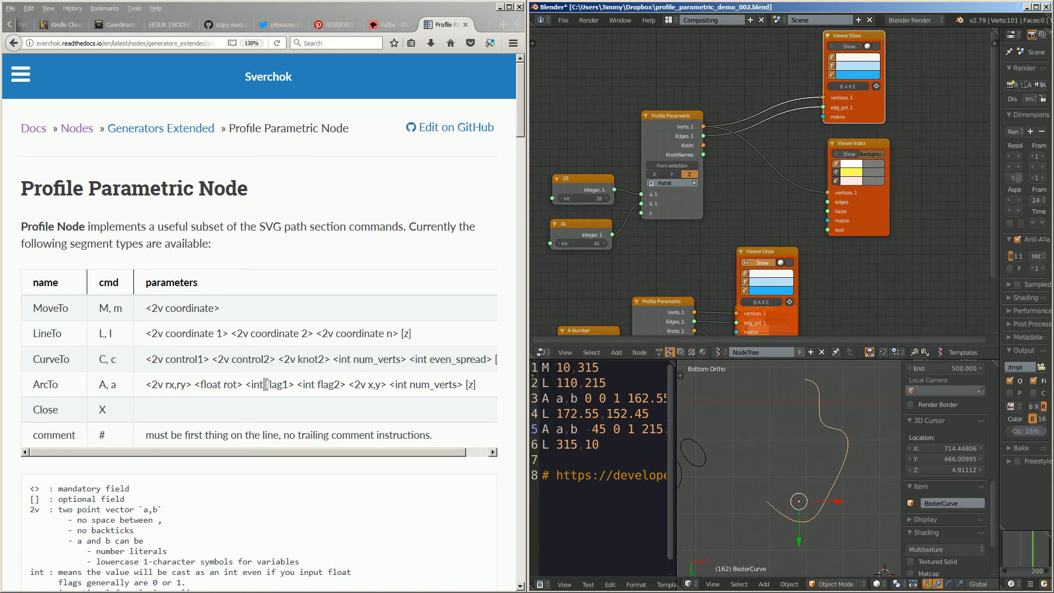
Step: Open the generated Profile Parametric text in the text editor
middle_drag(779, 231, 837, 145)
middle_drag(656, 585, 632, 585)
click(613, 585)
click(640, 493)
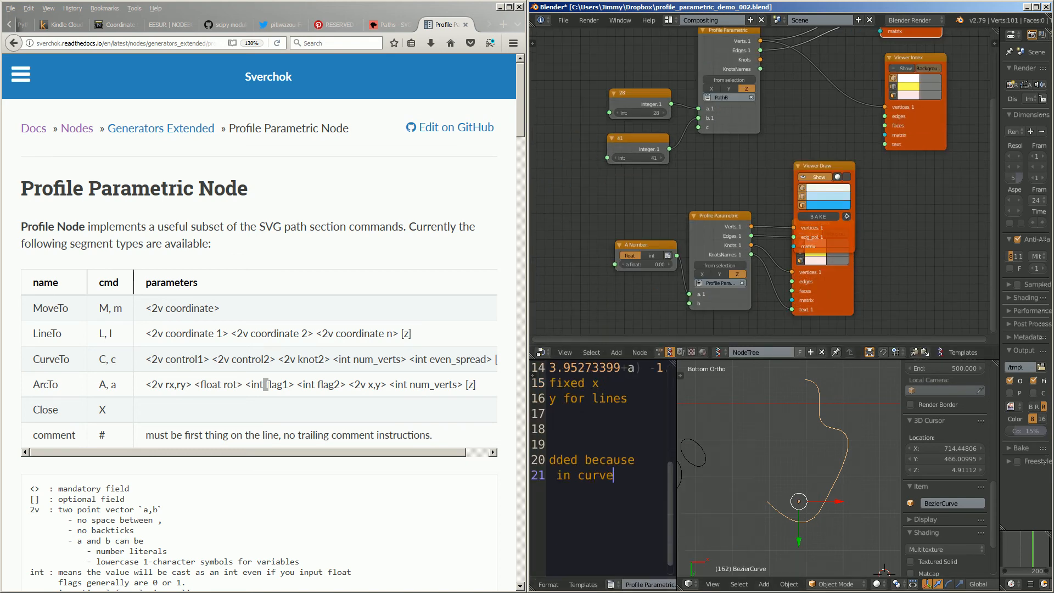
Step: Widen the text editor at the expense of the 3D view and reduce its font size to show the generated code
drag(676, 483, 762, 483)
scroll(658, 467, up, 5)
ctrl+scroll(658, 467, down, 13)
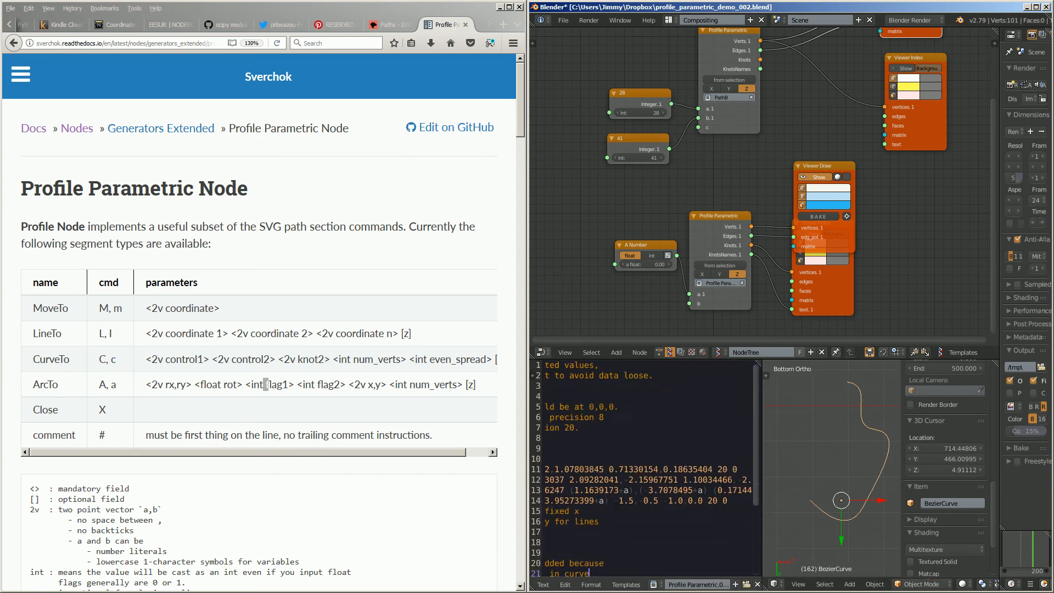
ctrl+scroll(642, 472, up, 8)
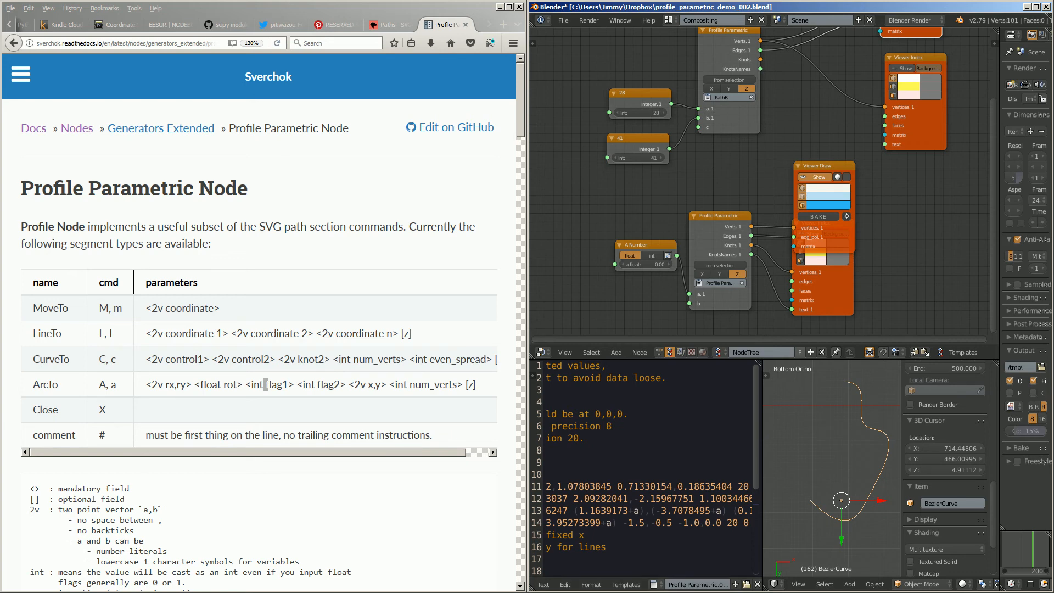
drag(761, 478, 821, 477)
scroll(631, 467, down, 1)
drag(617, 463, 554, 414)
click(554, 414)
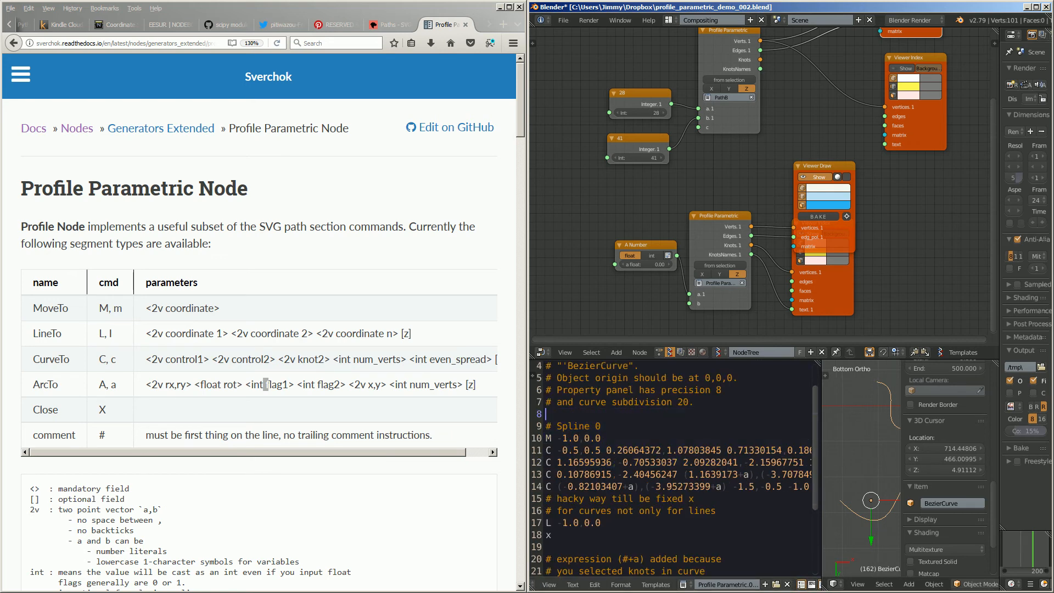
Step: Make the Blender window fullscreen and adjust the text editor's font size so the whole path code is readable
key(super+Left)
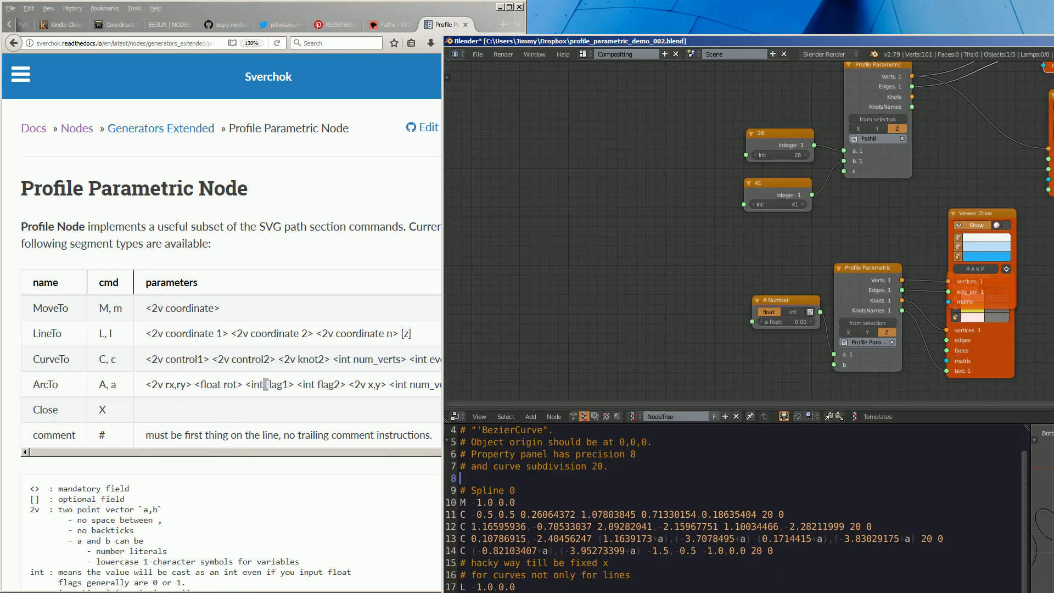
click(534, 54)
click(565, 79)
scroll(341, 467, down, 1)
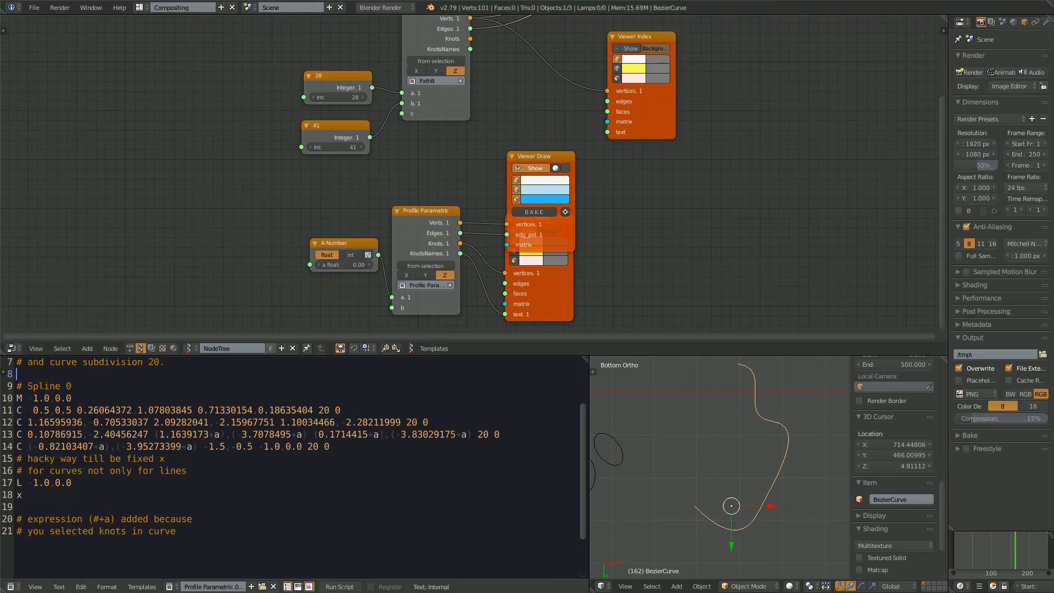
scroll(340, 467, up, 2)
ctrl+scroll(340, 467, down, 2)
scroll(341, 466, down, 2)
scroll(341, 467, up, 1)
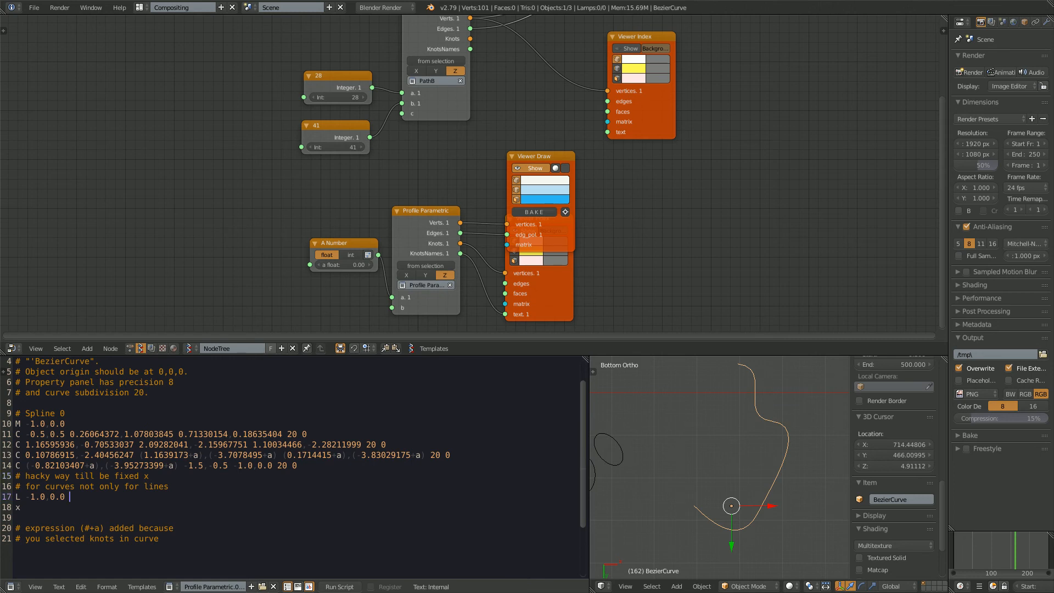
ctrl+scroll(296, 467, up, 2)
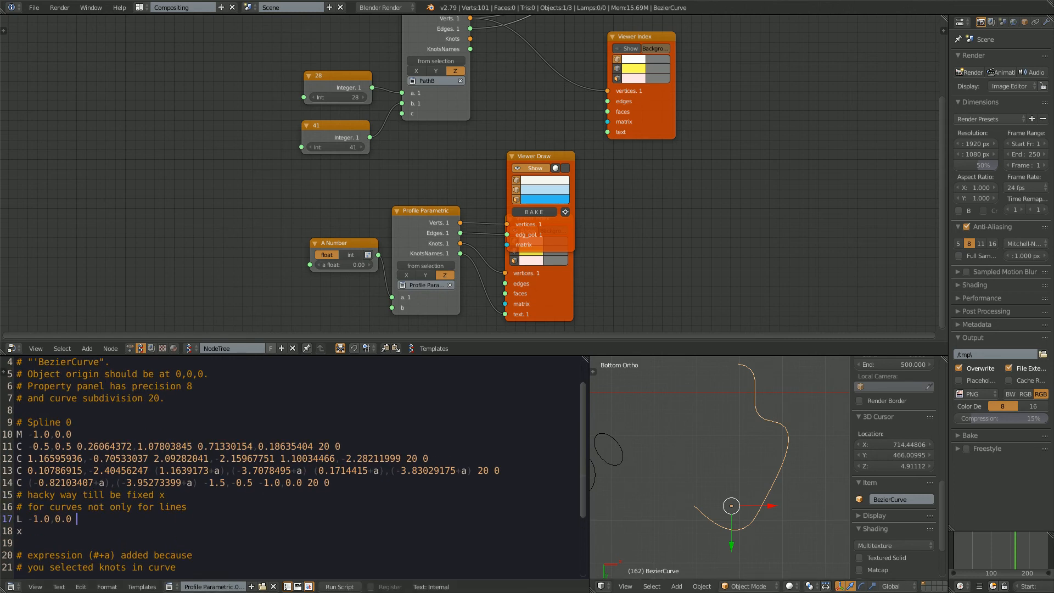
Step: Examine the generated Spline 0 code, from the M line through the coordinates of the C lines
drag(115, 471, 60, 470)
click(72, 422)
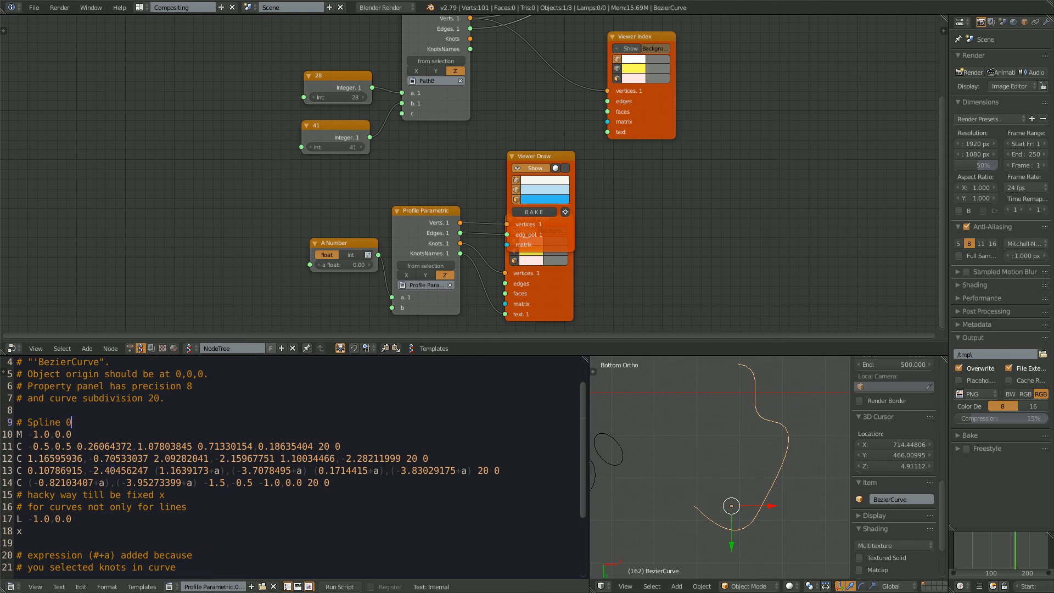
drag(73, 434, 39, 386)
click(87, 458)
drag(16, 446, 82, 434)
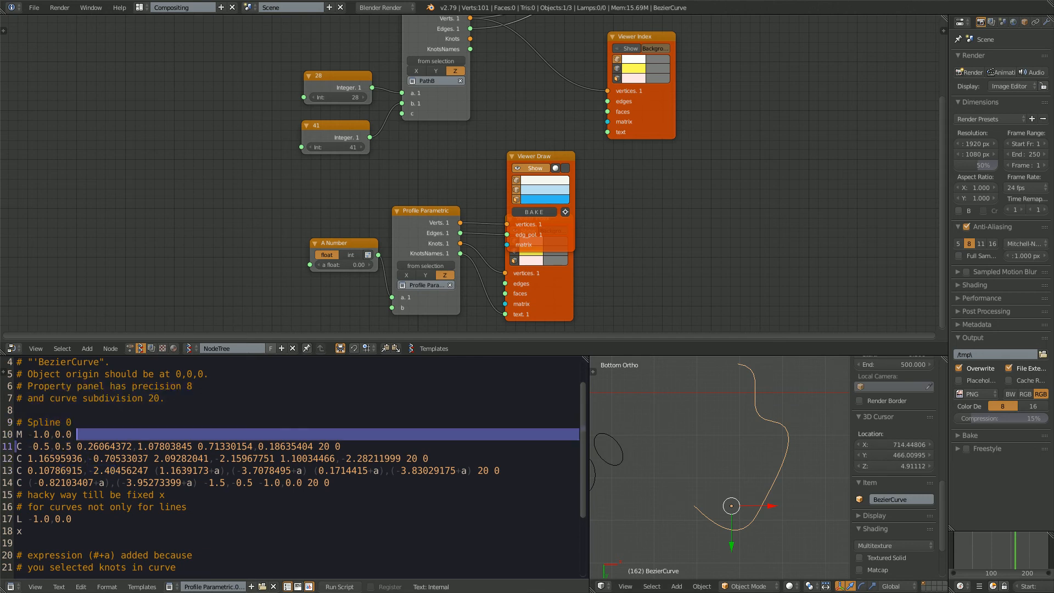
click(434, 459)
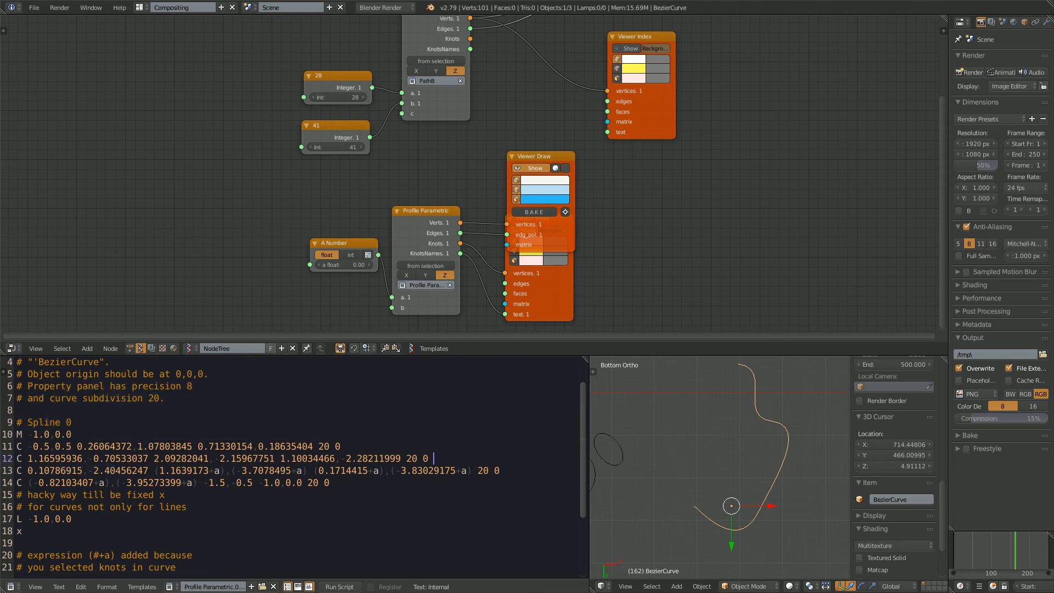
drag(93, 471, 149, 471)
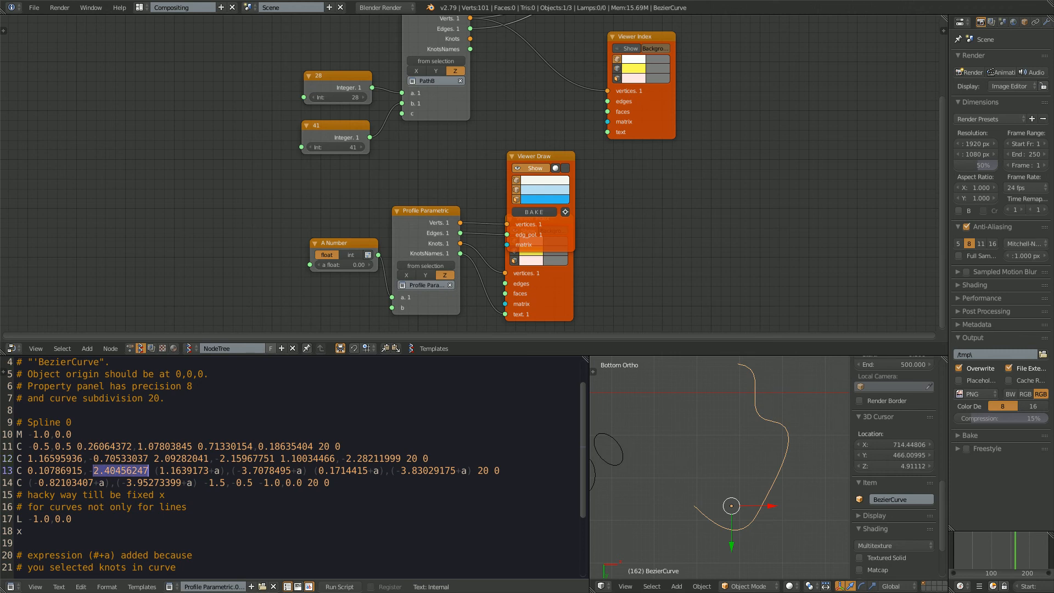
Step: Move the A Number node down beside the new Profile Parametric node and set its float value to 2.91
scroll(333, 243, up, 3)
middle_drag(334, 243, 132, 174)
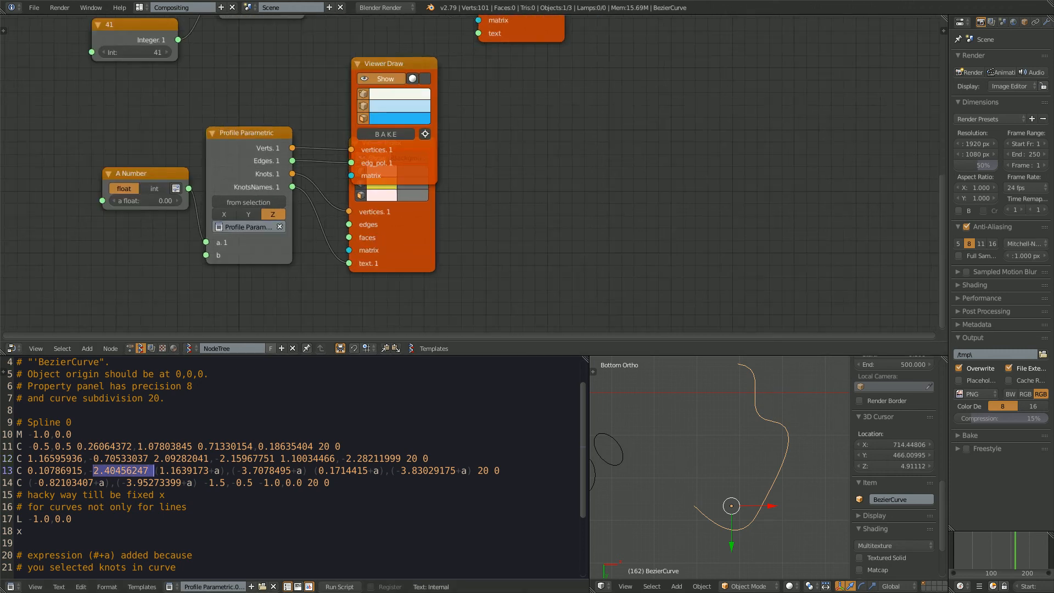
drag(132, 174, 148, 245)
Step: Examine the generated profile and its labelled knots up close in the 3D view
scroll(720, 467, down, 10)
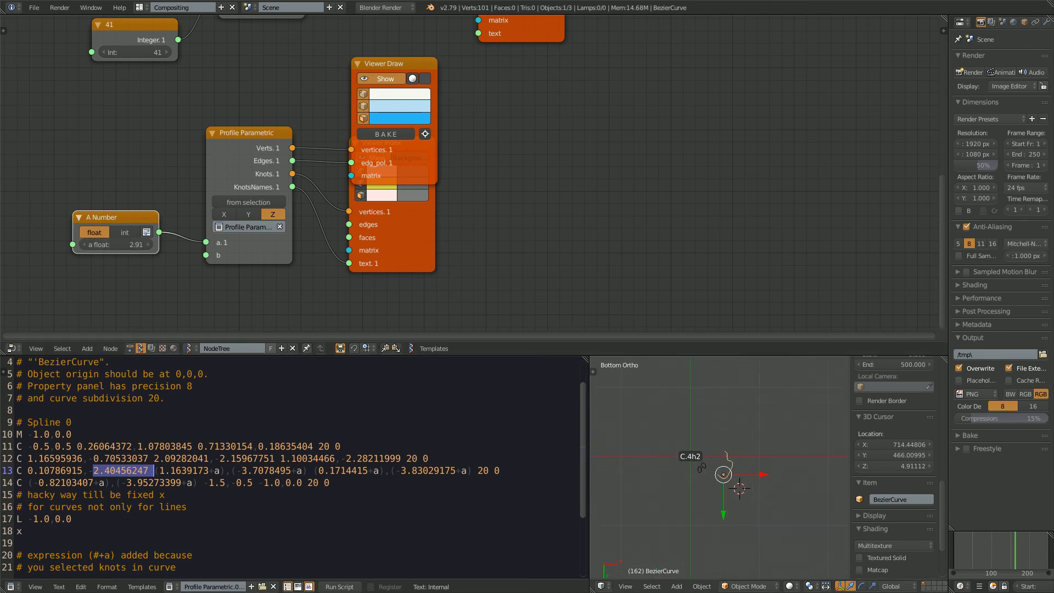
scroll(720, 467, up, 8)
shift+middle_drag(630, 433, 698, 457)
scroll(698, 456, up, 9)
shift+middle_drag(624, 482, 693, 456)
scroll(693, 456, up, 8)
shift+middle_drag(615, 433, 711, 470)
scroll(711, 471, up, 5)
shift+middle_drag(619, 467, 714, 464)
scroll(710, 468, up, 4)
scroll(713, 464, down, 1)
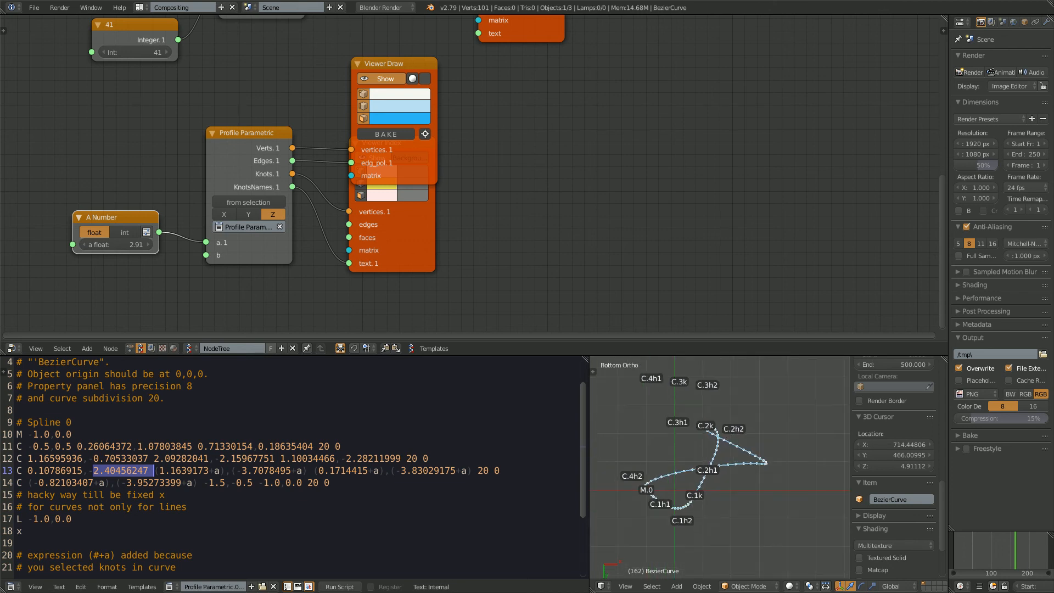
Step: Move the Bezier curve close to the generated profile at the world origin
scroll(719, 467, down, 20)
key(g)
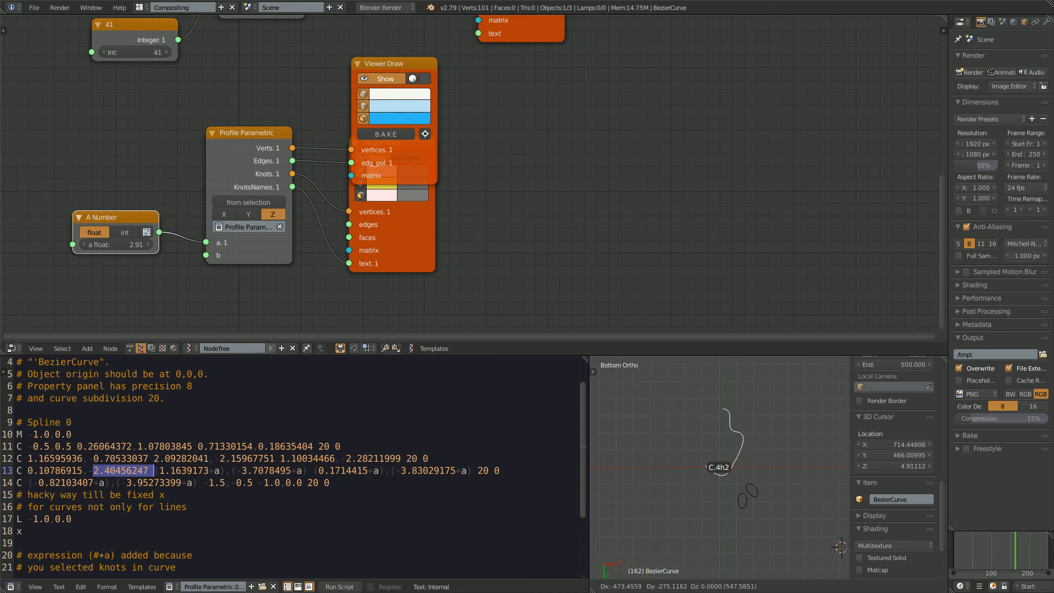
click(721, 467)
scroll(720, 468, down, 4)
key(g)
click(721, 475)
scroll(720, 475, up, 9)
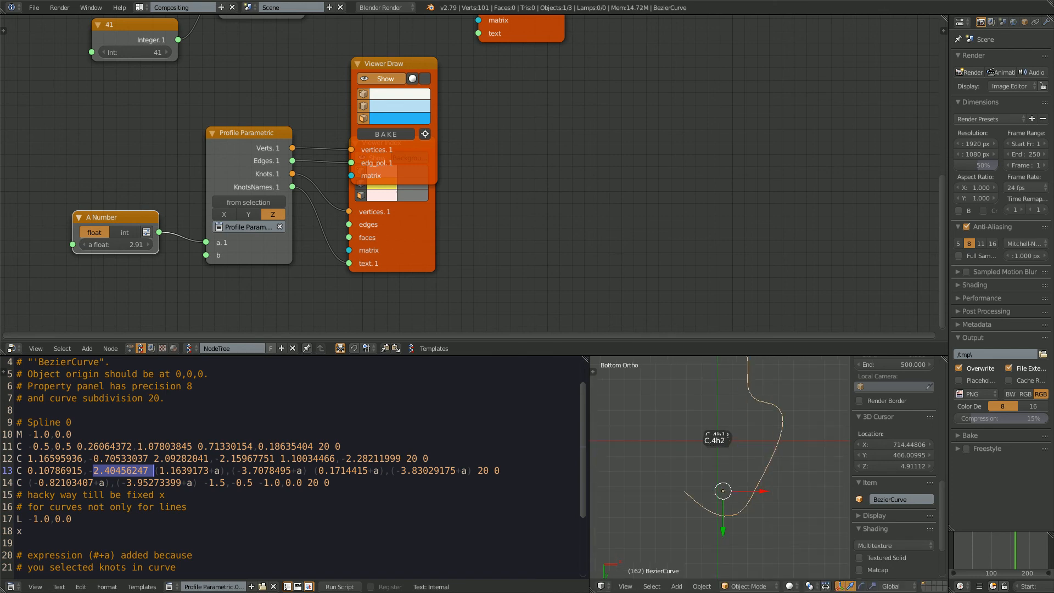
Step: Rescale the Bezier curve and move it close to the generated profile's knot labels
scroll(721, 475, up, 6)
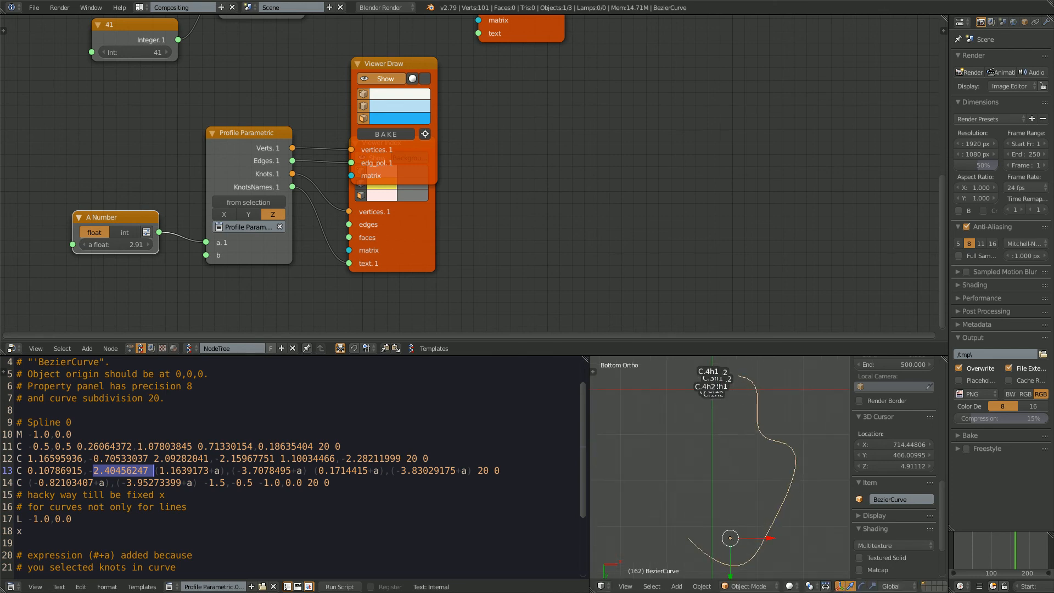
scroll(720, 474, down, 5)
key(g)
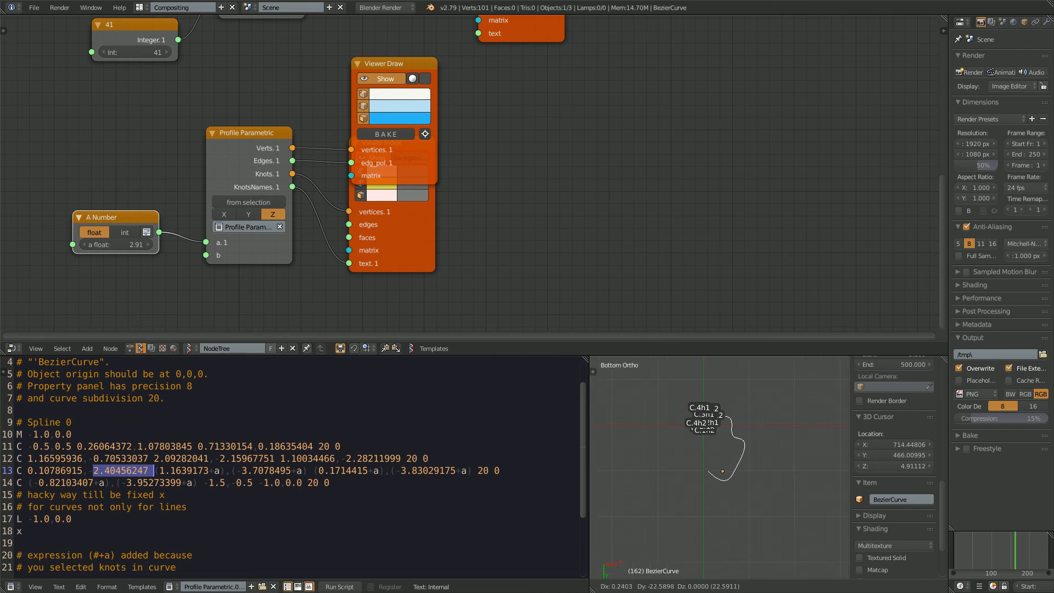
click(721, 373)
scroll(722, 384, up, 3)
key(s)
click(700, 535)
key(g)
click(718, 473)
scroll(718, 473, up, 4)
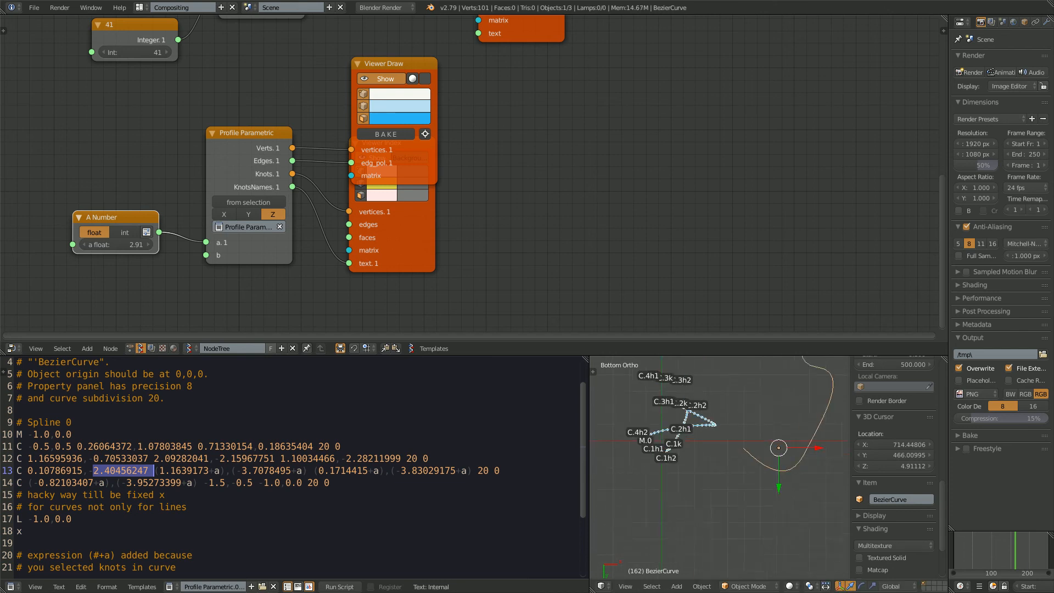
Step: Scale the Bezier curve to about the generated profile's size and place it right beside the profile
scroll(708, 459, up, 1)
key(g)
click(653, 511)
key(s)
click(693, 472)
scroll(682, 422, up, 4)
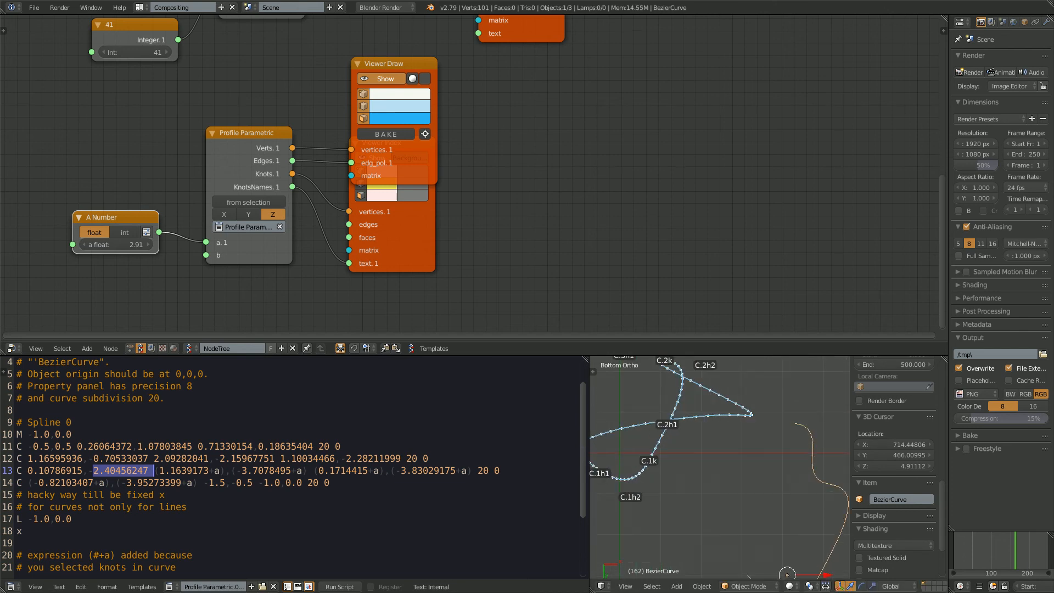
scroll(682, 422, down, 2)
key(g)
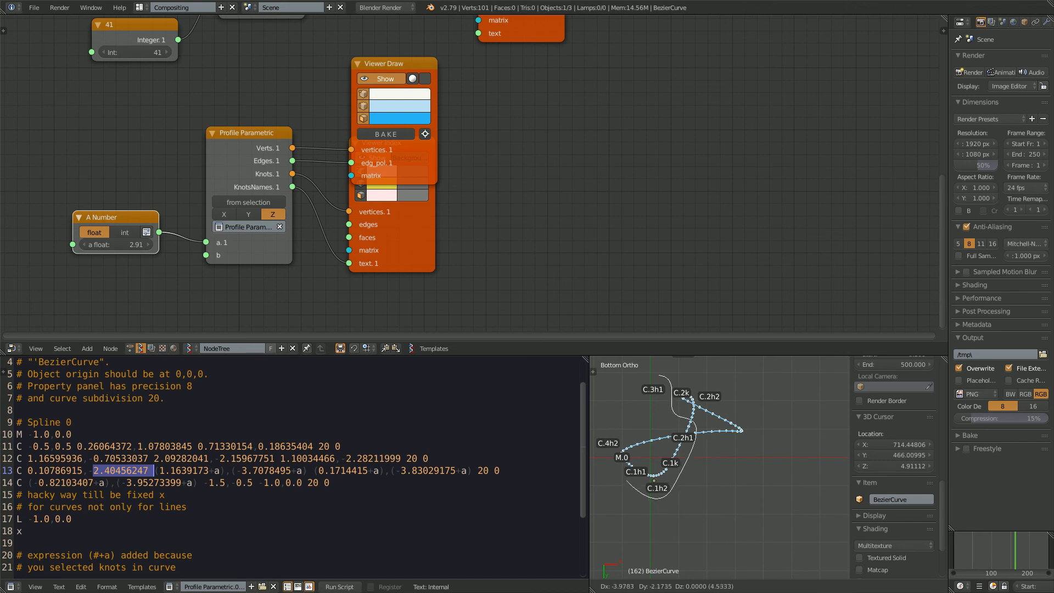
click(769, 490)
scroll(769, 490, up, 2)
scroll(769, 490, down, 1)
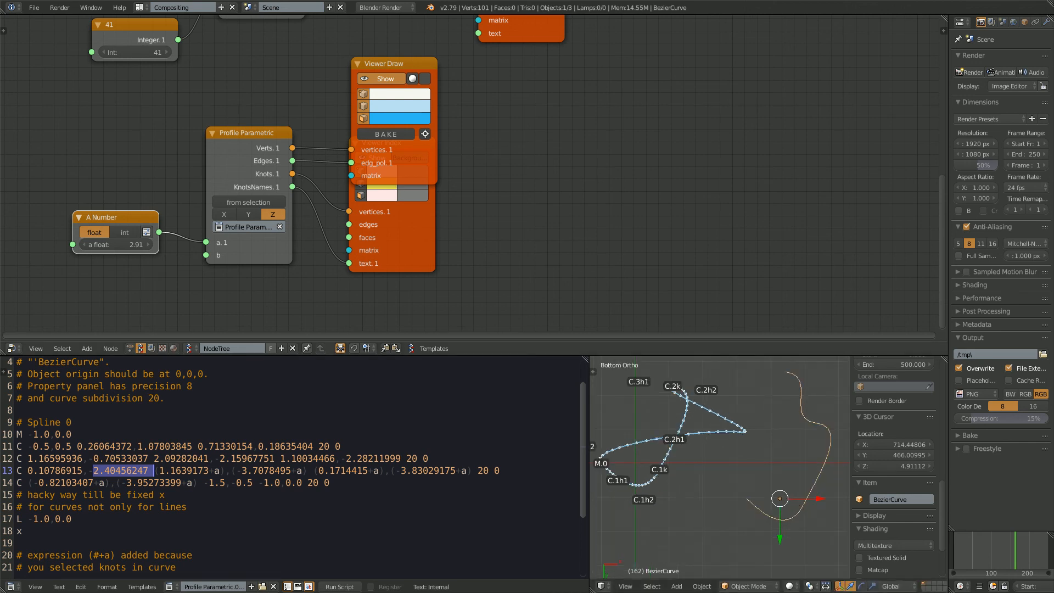
Step: Move the overlapping Viewer Draw node up and delete the Viewer Index node attached to the lower Profile Parametric node
middle_drag(387, 65, 428, 112)
drag(428, 112, 420, 80)
click(436, 274)
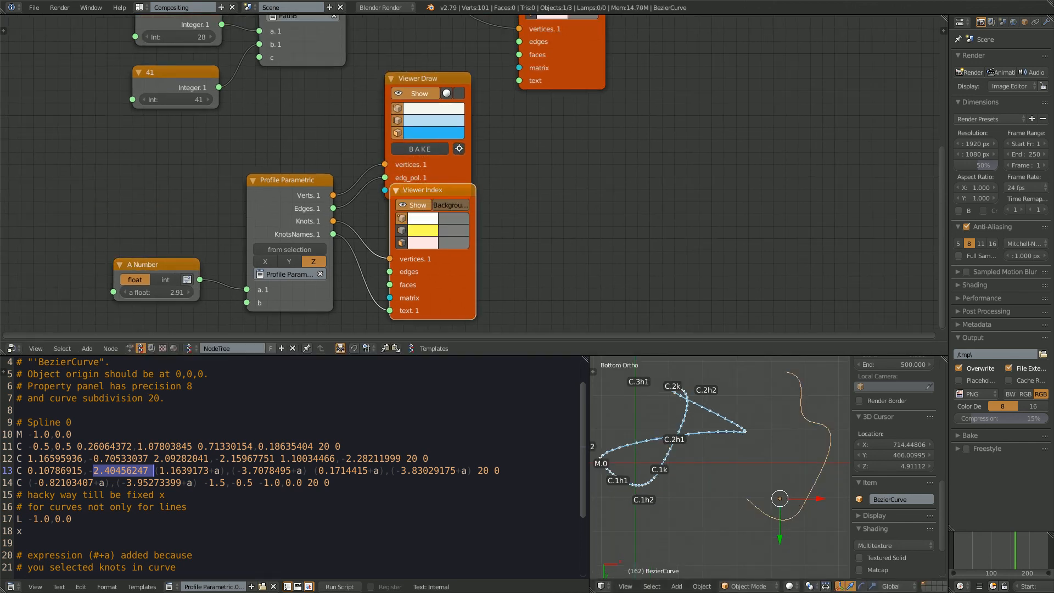
key(x)
middle_drag(436, 269, 479, 286)
scroll(790, 439, down, 1)
Step: Place the 3D cursor on the Bezier curve and widen the 3D view at the text editor's expense
click(797, 435)
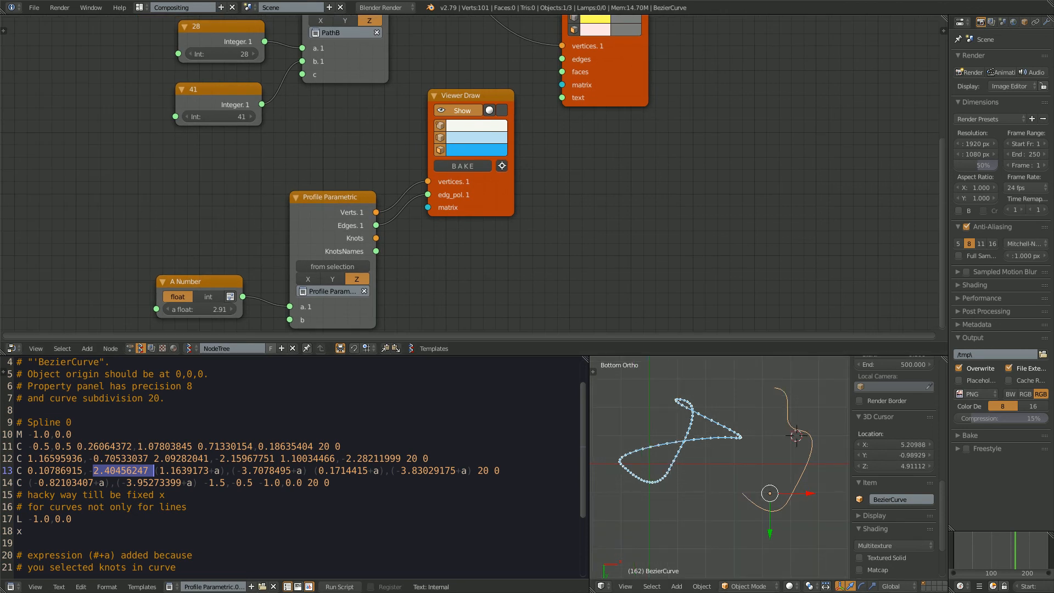
scroll(797, 435, up, 1)
drag(589, 437, 506, 433)
Step: Set the A Number node's float value to 0.00
middle_drag(352, 286, 367, 249)
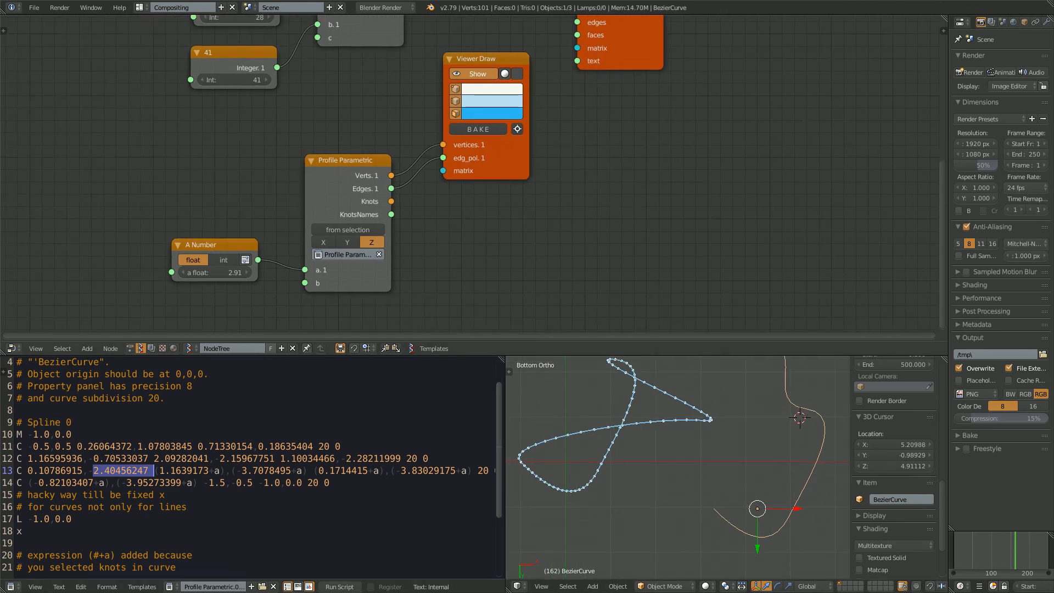
drag(214, 272, 162, 272)
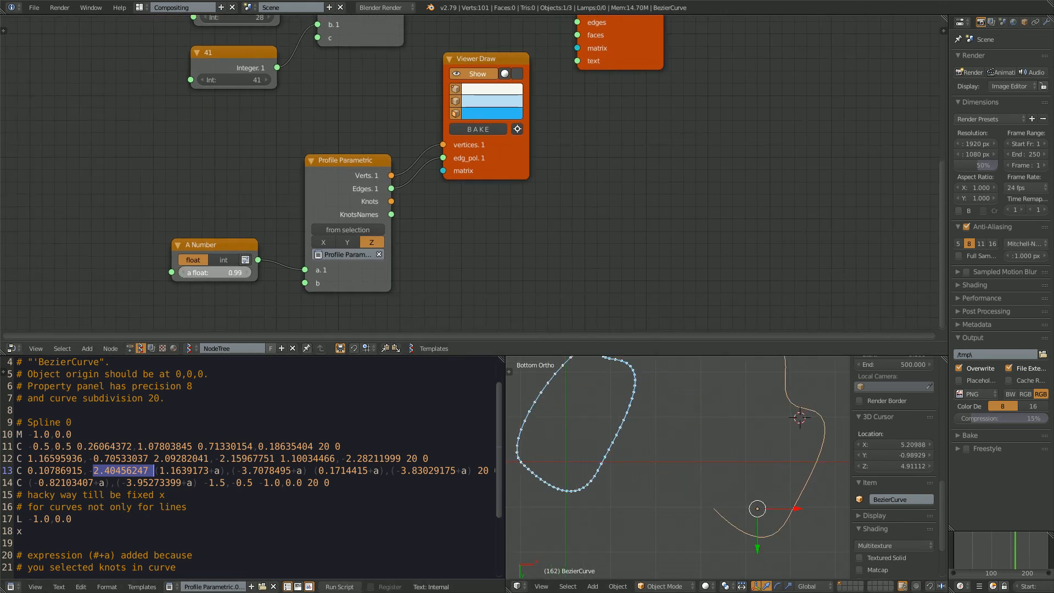
scroll(681, 434, down, 2)
shift+middle_drag(681, 433, 681, 460)
drag(219, 272, 187, 272)
text(00)
key(Return)
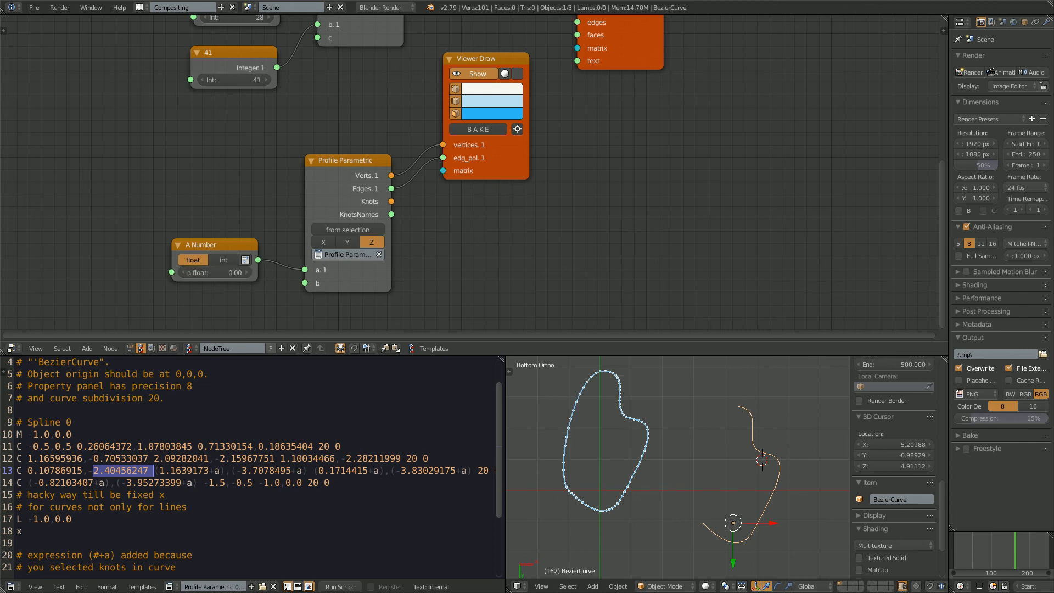
Step: Move the Bezier curve nearer to the generated profile, leaving a small gap between them
key(g)
click(675, 490)
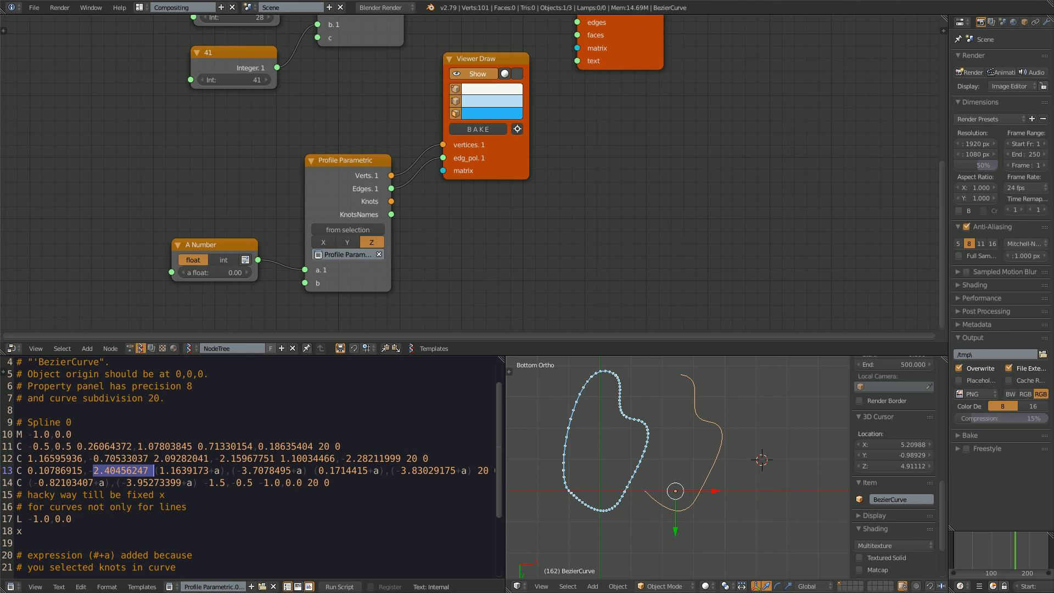
key(g)
click(701, 495)
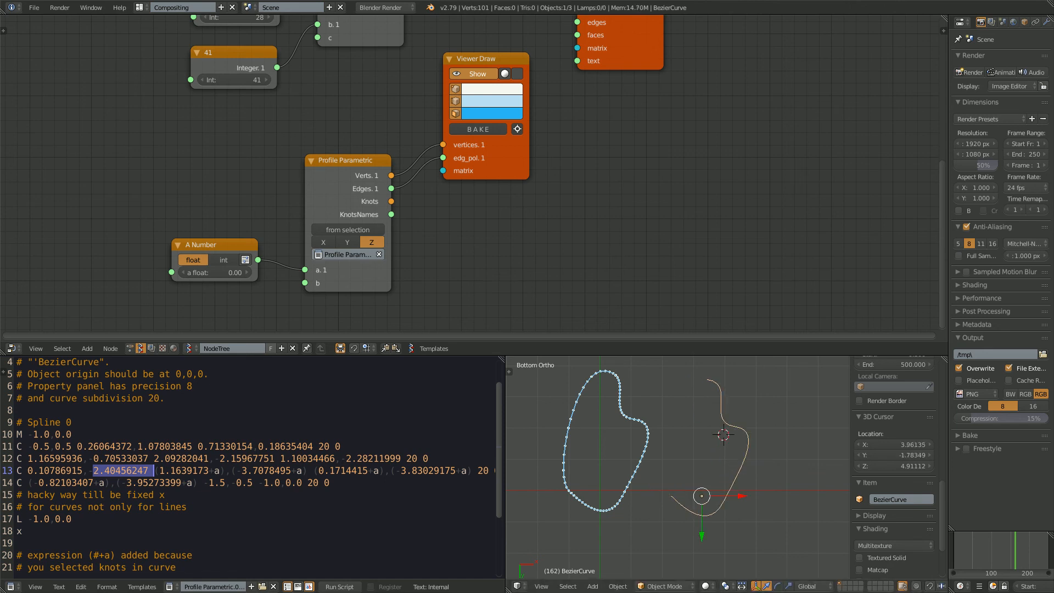
Step: Examine the coordinates in the first C line of the Spline 0 code
click(166, 495)
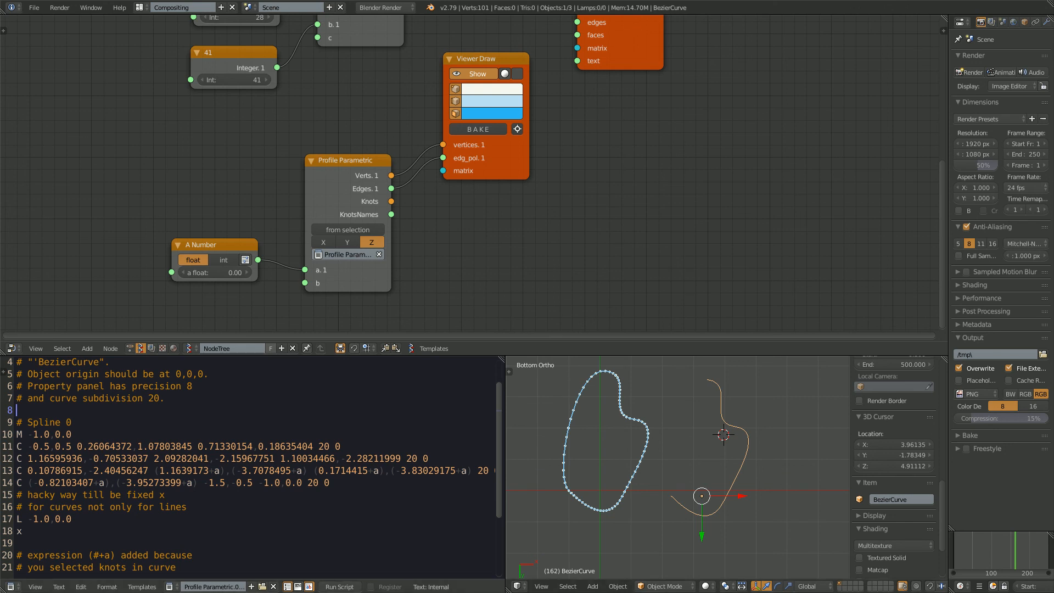
drag(33, 446, 153, 446)
click(88, 446)
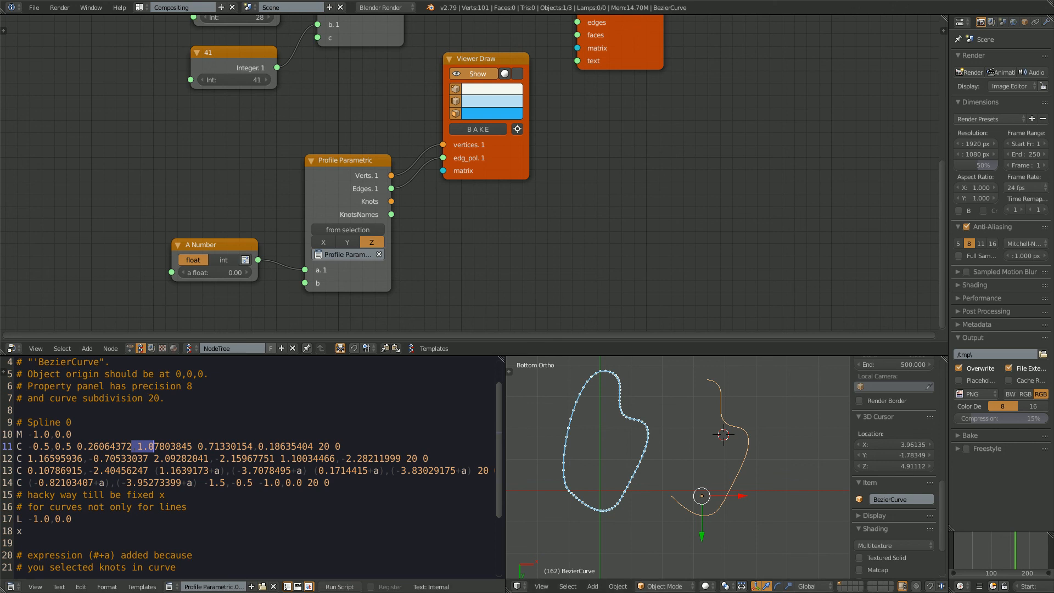
Step: Arrange the A Number, lower Profile Parametric and Viewer Draw nodes compactly in a row
drag(214, 244, 211, 219)
scroll(297, 192, down, 1)
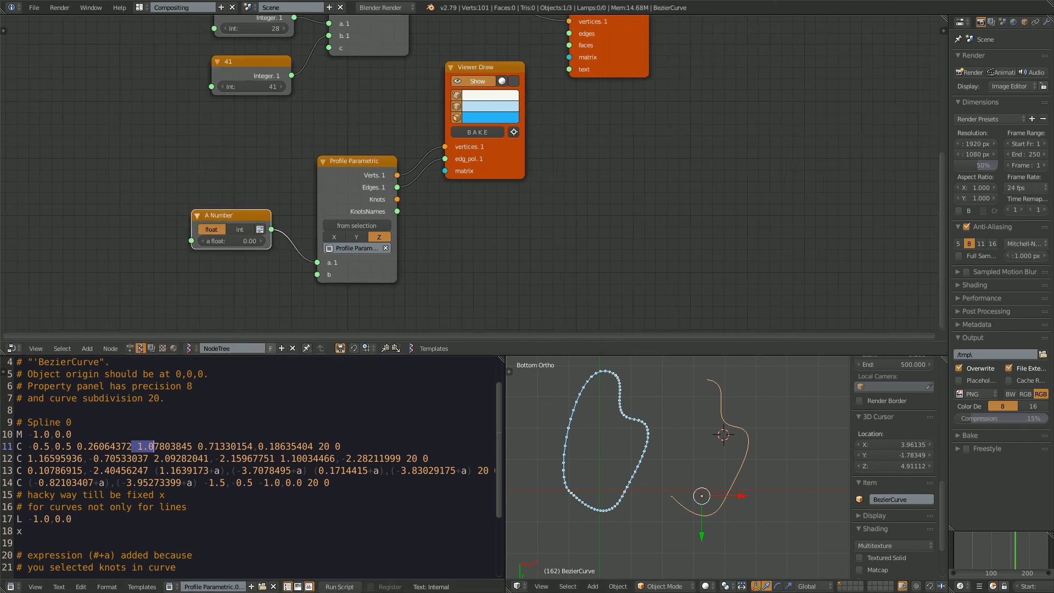
drag(354, 161, 334, 144)
drag(475, 67, 459, 122)
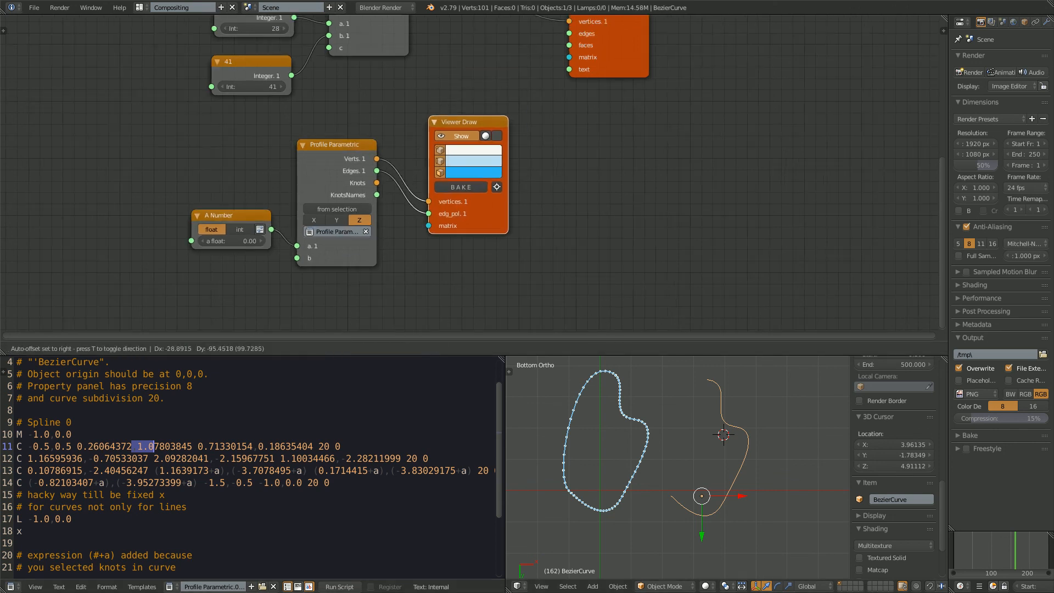
Step: Frame the profile and curve in the 3D view, and widen the text editor until the longest code line fits
scroll(678, 466, down, 1)
shift+middle_drag(678, 467, 677, 468)
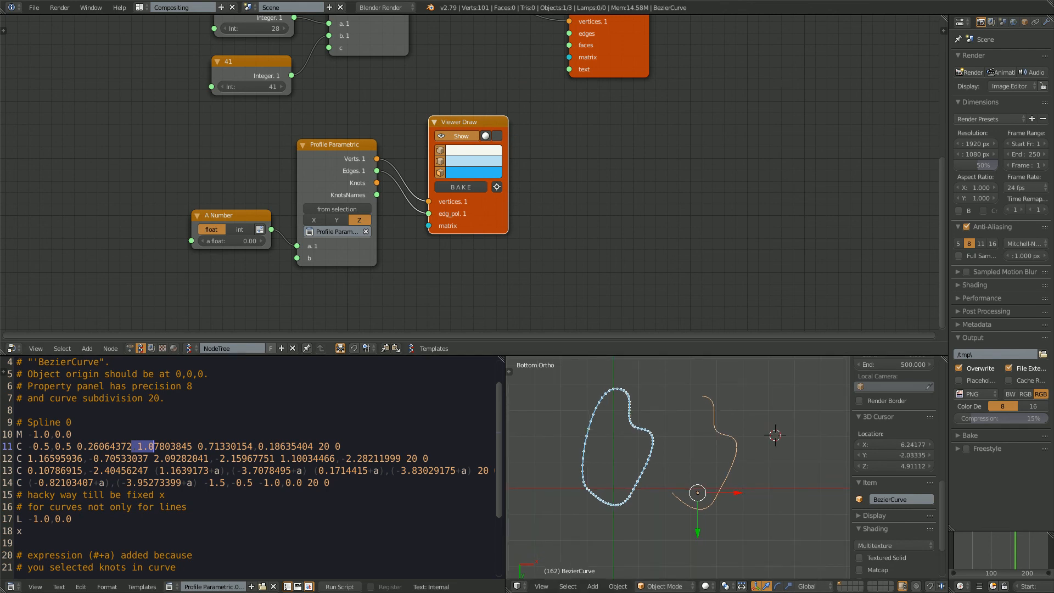
scroll(472, 173, up, 2)
scroll(472, 173, down, 3)
middle_drag(472, 173, 500, 163)
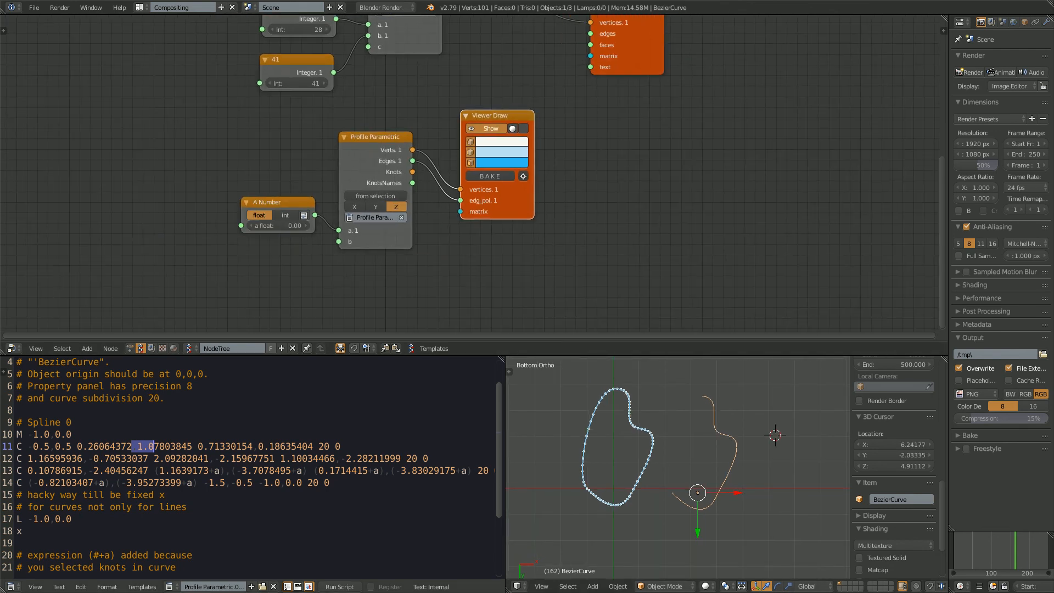
drag(505, 439, 538, 439)
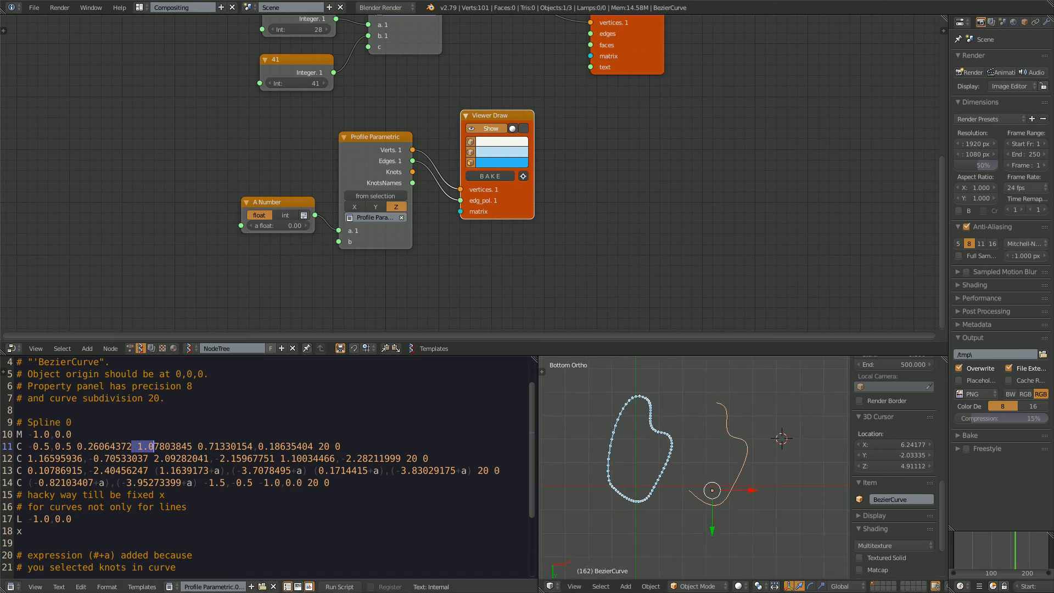
Step: Open the PathB text in the text editor, enlarge its font and highlight all its path commands
click(169, 586)
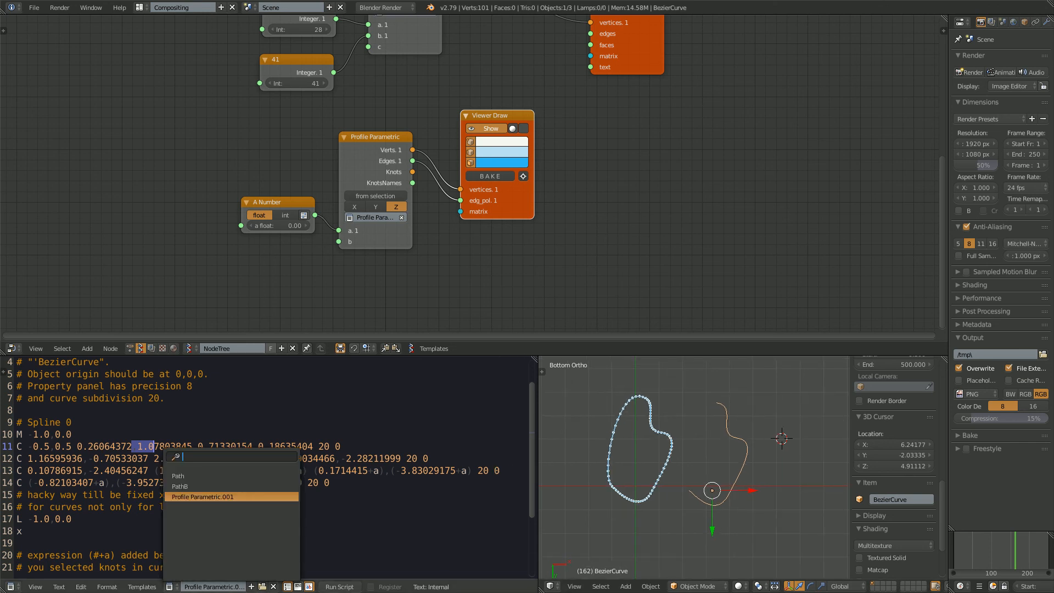
click(181, 486)
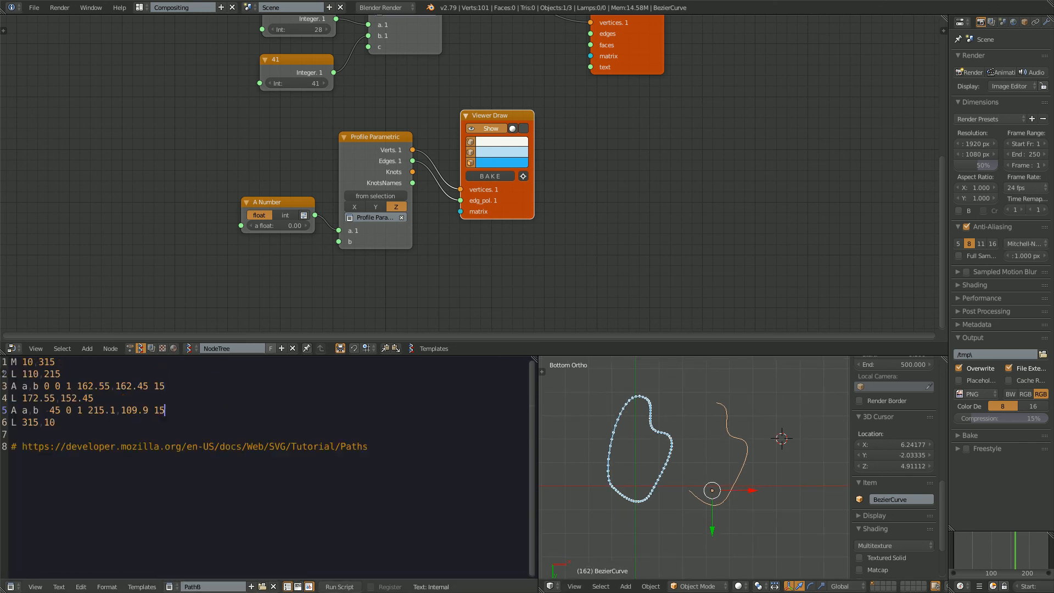
ctrl+scroll(181, 467, up, 4)
drag(82, 455, 12, 364)
click(804, 479)
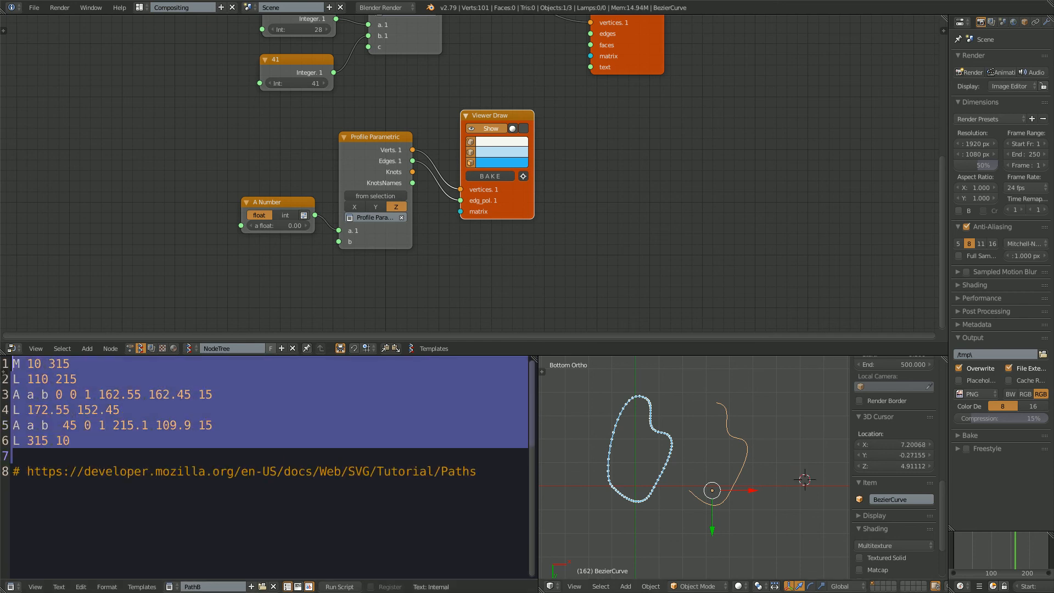
Step: Open the Path text, enlarge its font further and select all its lines
click(171, 587)
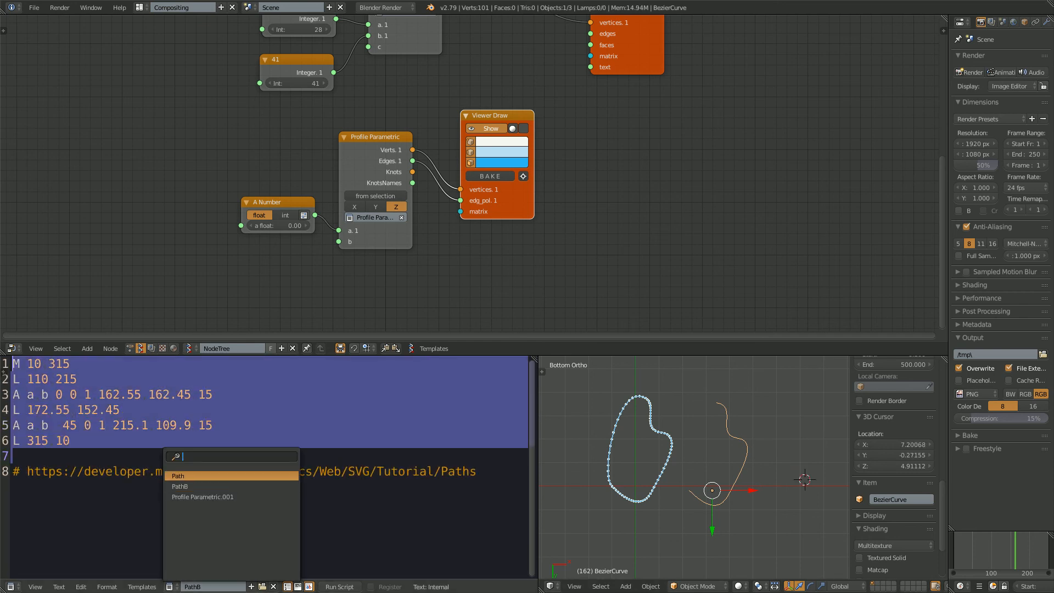
click(186, 476)
ctrl+scroll(187, 476, up, 9)
key(ctrl+a)
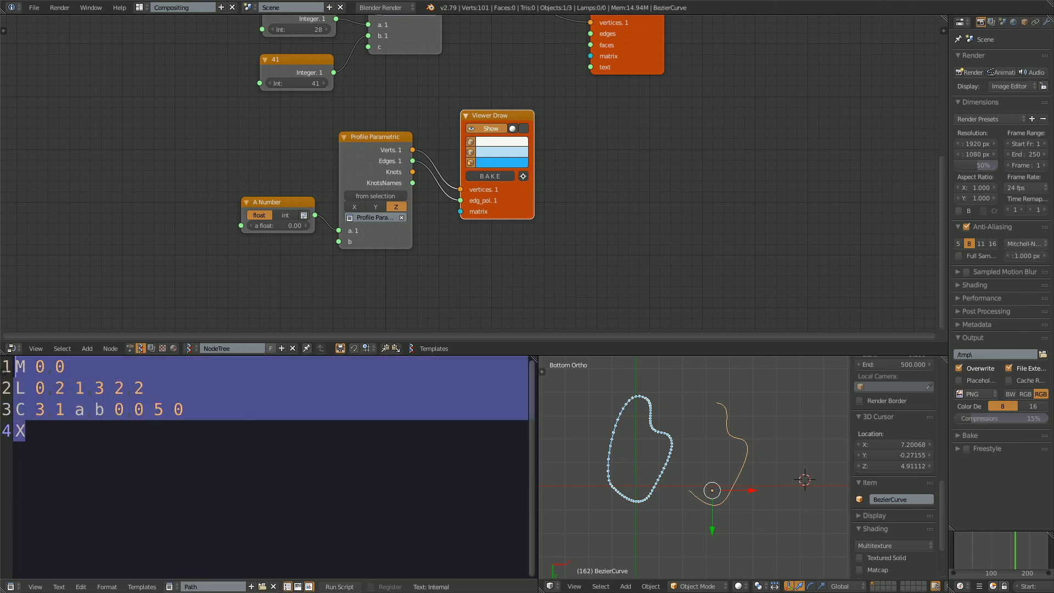
click(25, 431)
key(ctrl+a)
Step: Return to the PathB text, reduce its font size and clear the highlight on its lines
click(170, 586)
click(182, 487)
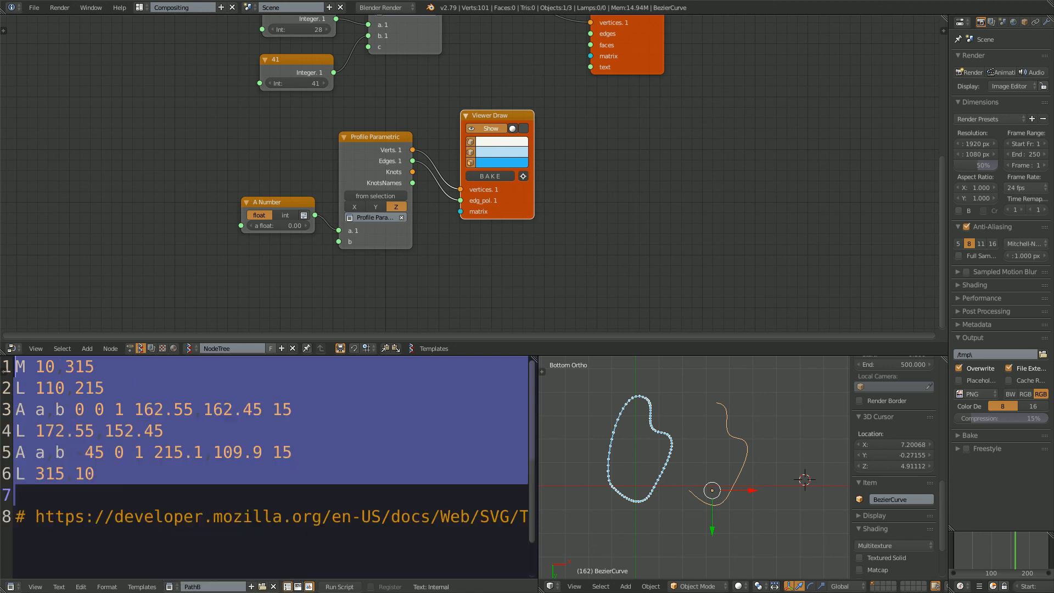
key(ctrl+s)
key(Return)
ctrl+scroll(186, 483, down, 6)
click(187, 483)
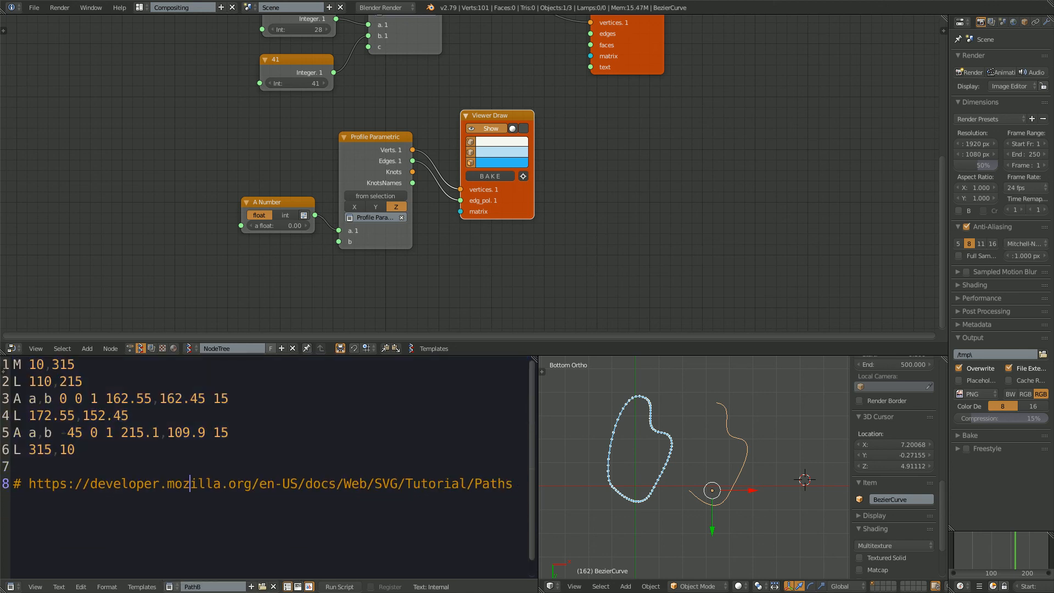
Step: Show the Path text again in the text editor with a slightly larger font
click(171, 586)
click(177, 475)
click(178, 476)
ctrl+scroll(178, 476, up, 4)
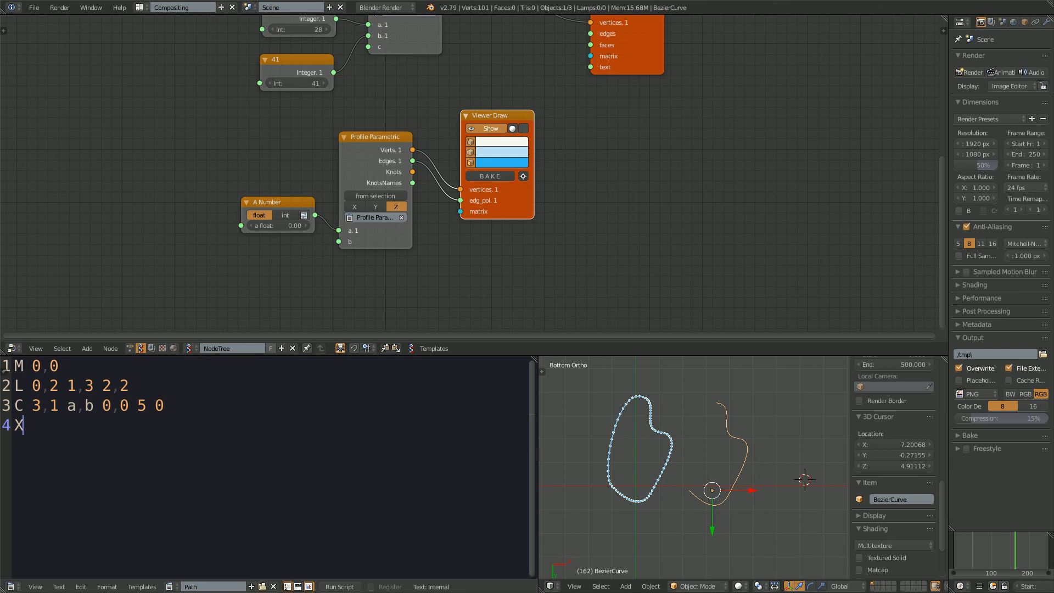
Step: Nudge the Bezier curve into place beside the generated profile along the X axis
scroll(694, 467, up, 2)
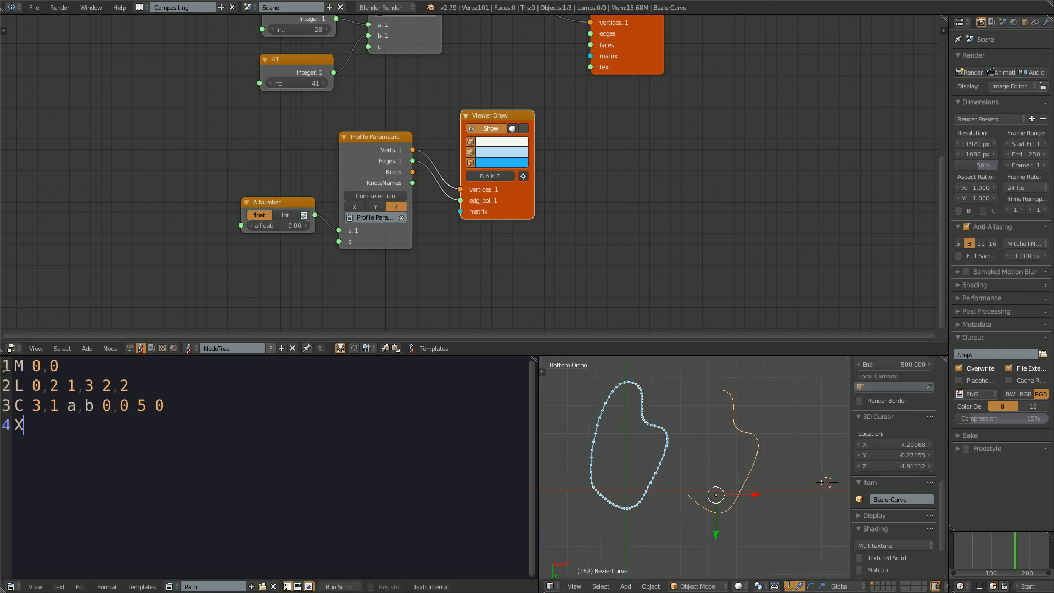
scroll(693, 467, down, 3)
key(g)
click(707, 480)
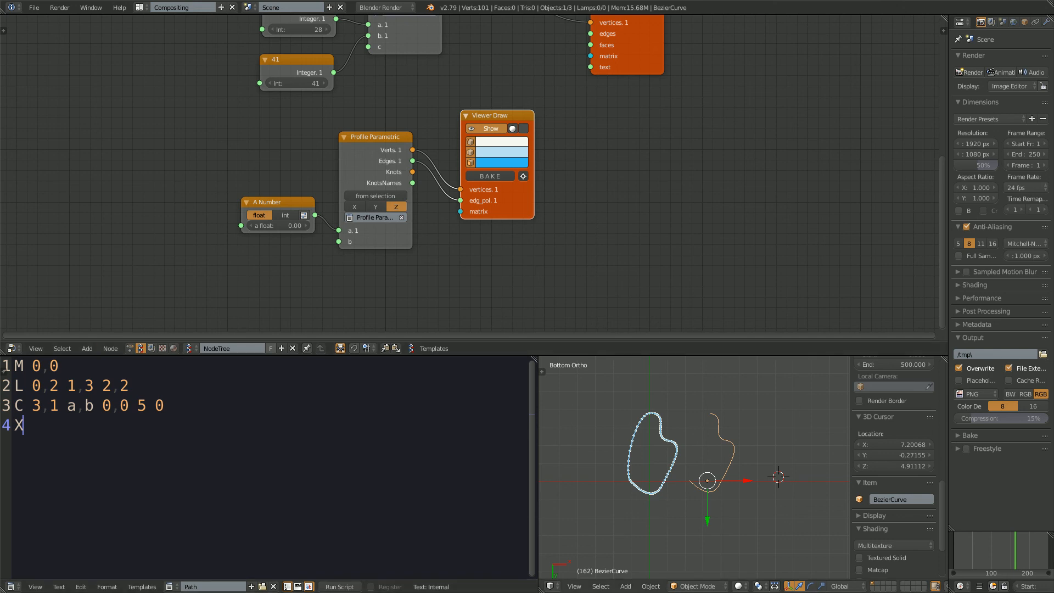
Step: Line up both Viewer Draw nodes and the Viewer Index node in one column beside the Profile Parametric nodes
middle_drag(472, 132, 455, 240)
scroll(456, 240, down, 3)
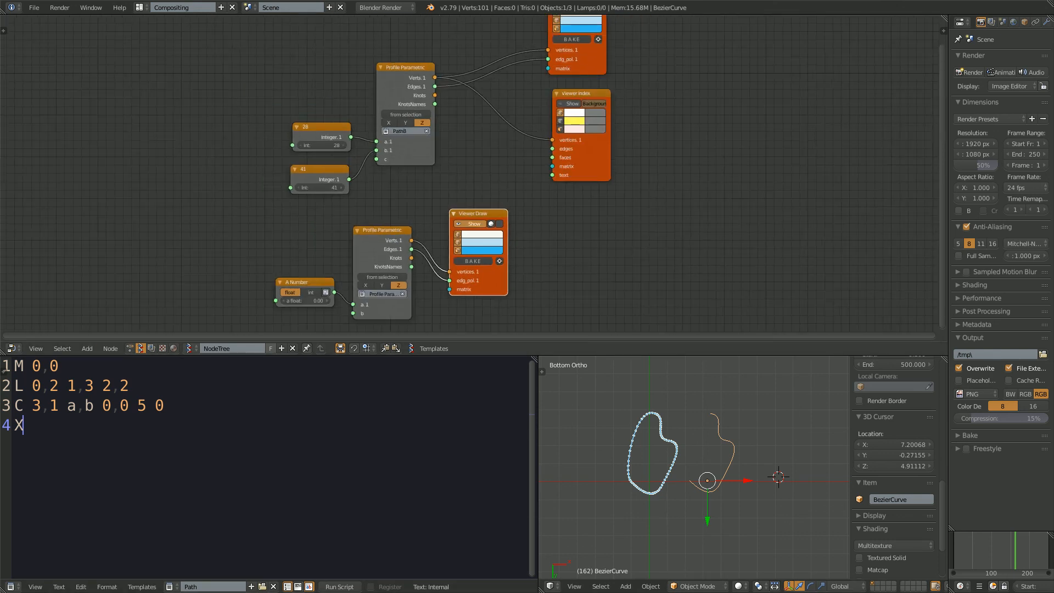
drag(483, 214, 503, 214)
drag(582, 94, 501, 110)
middle_drag(501, 110, 492, 140)
drag(568, 22, 489, 27)
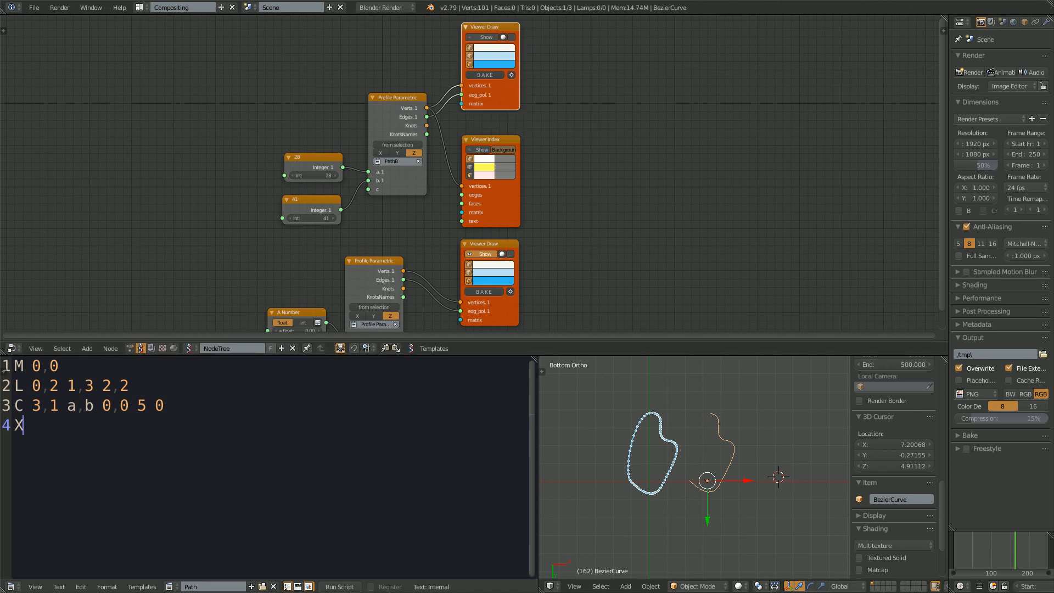
Step: Point out the Path text's coordinates, switch the text editor to PathB and enlarge the 3D view
drag(60, 366, 23, 406)
scroll(695, 466, up, 3)
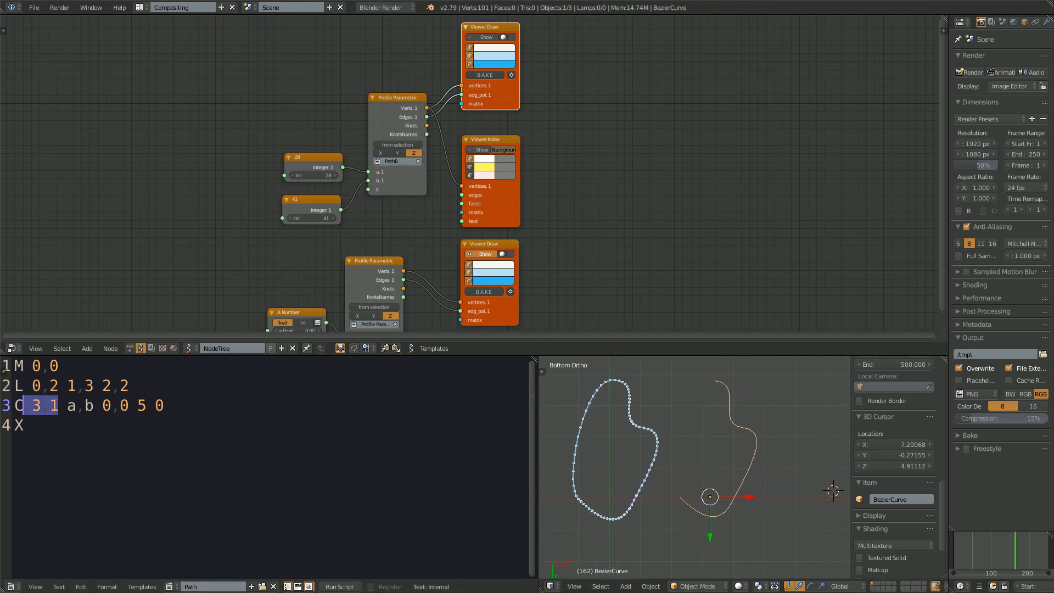
drag(538, 467, 328, 467)
click(170, 586)
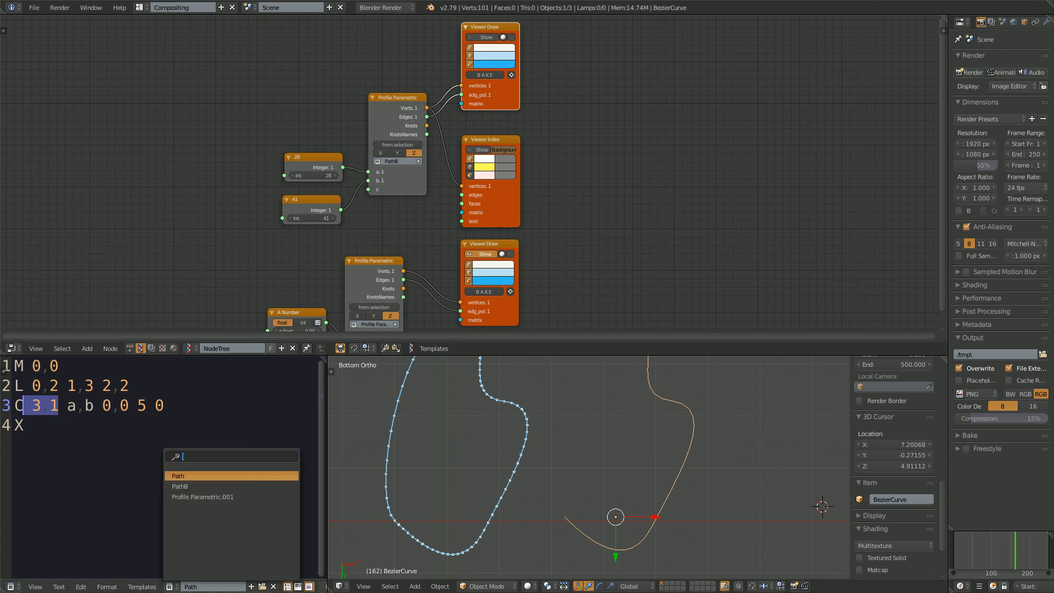
click(190, 484)
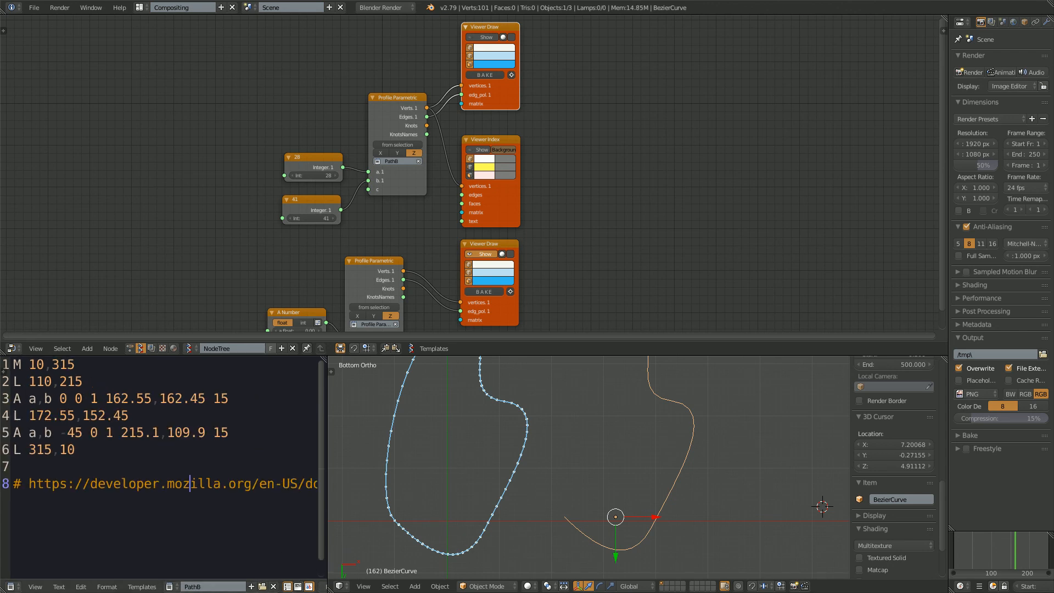
drag(328, 466, 389, 467)
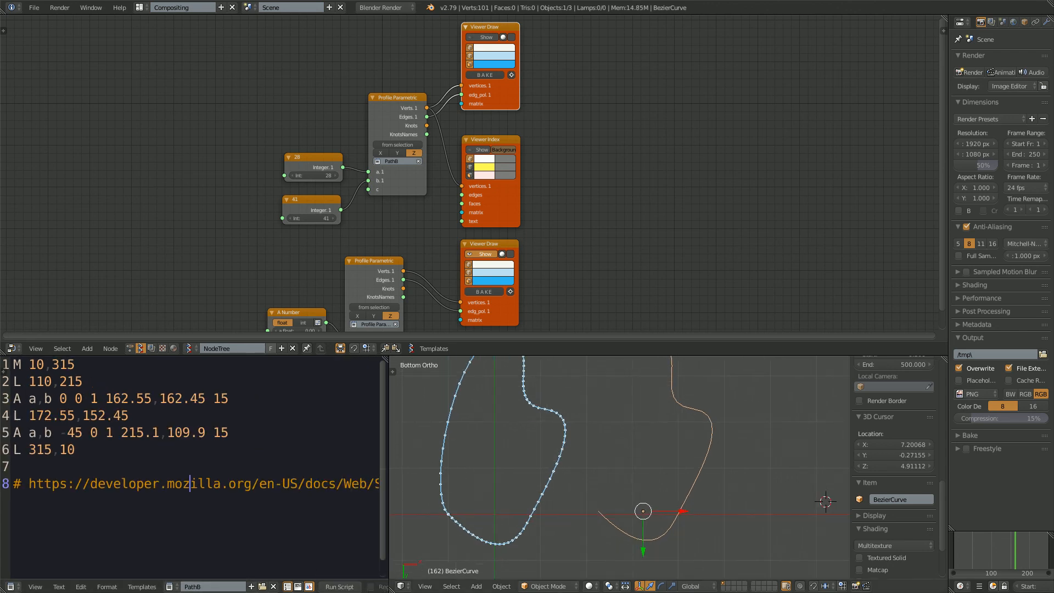
Step: Examine the arc and line commands of the PathB text, down to the final L line
drag(152, 433, 82, 382)
click(206, 432)
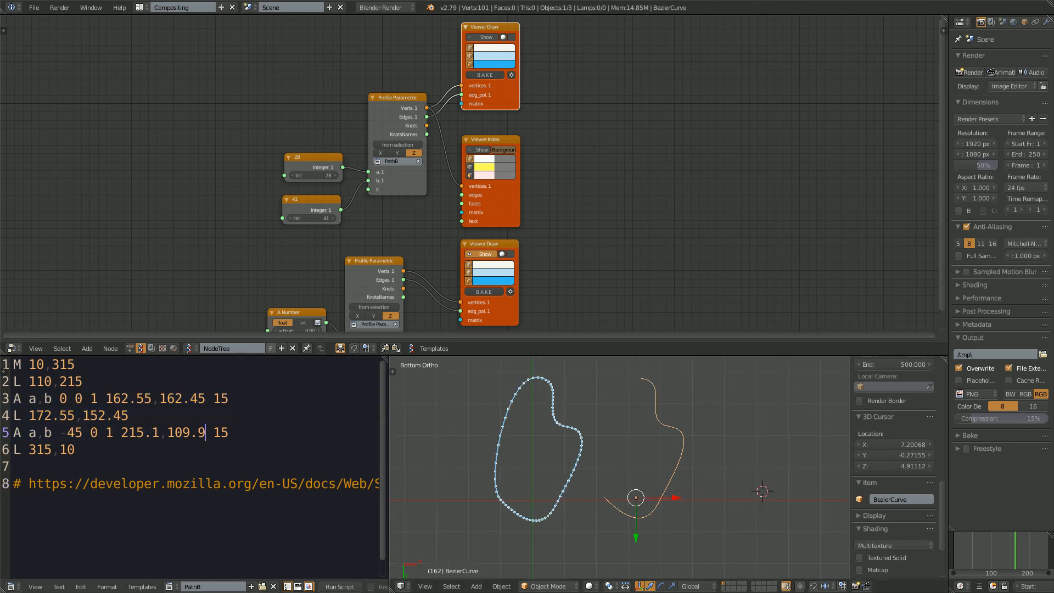
click(76, 450)
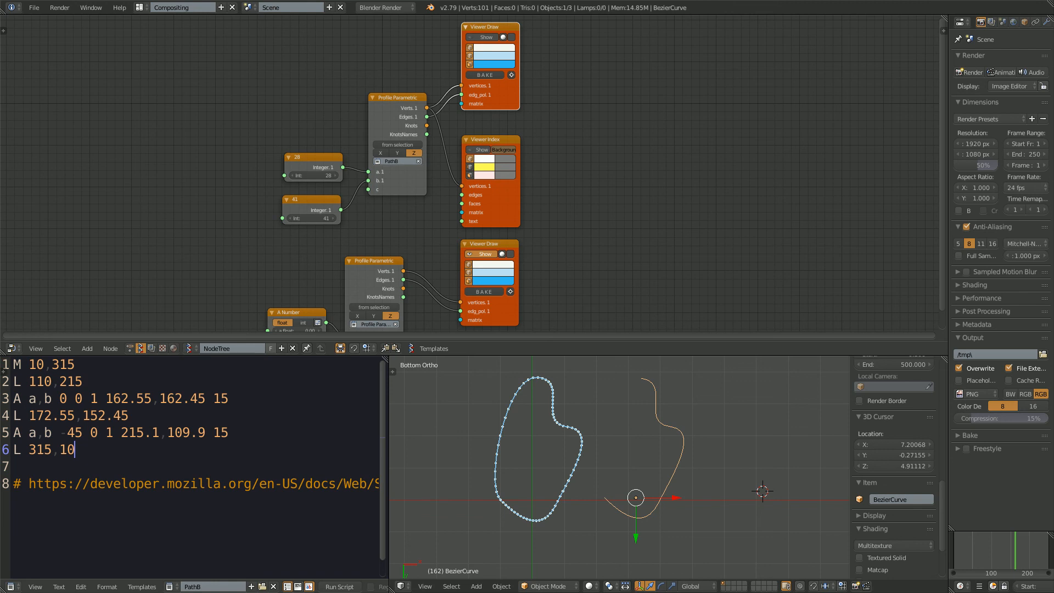
Step: Place the 3D cursor just outside the edge of the generated profile facing away from the Bezier curve
scroll(523, 442, down, 1)
click(522, 442)
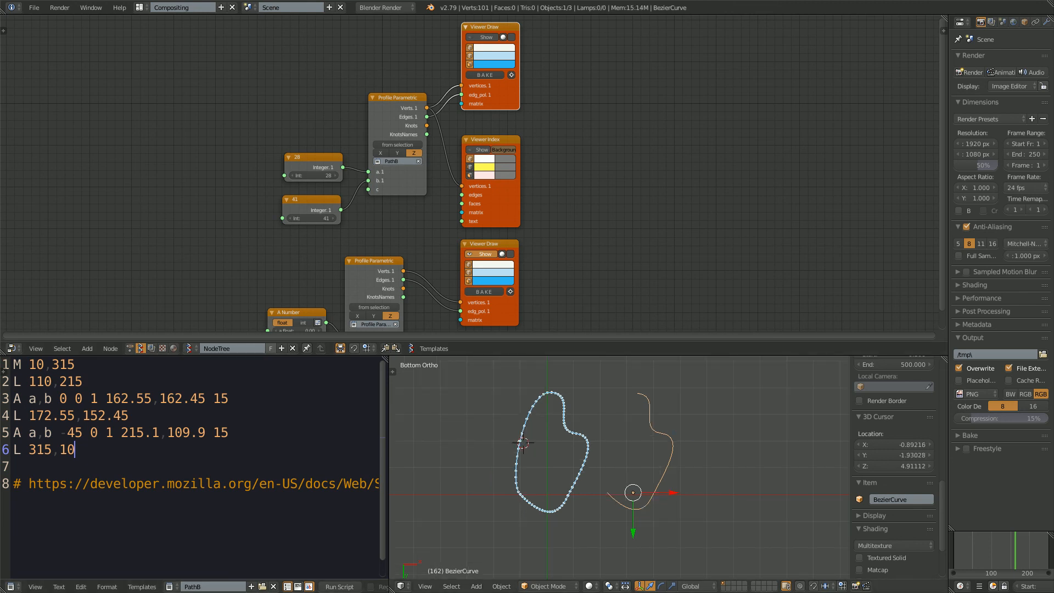
click(520, 443)
scroll(522, 443, down, 1)
click(530, 443)
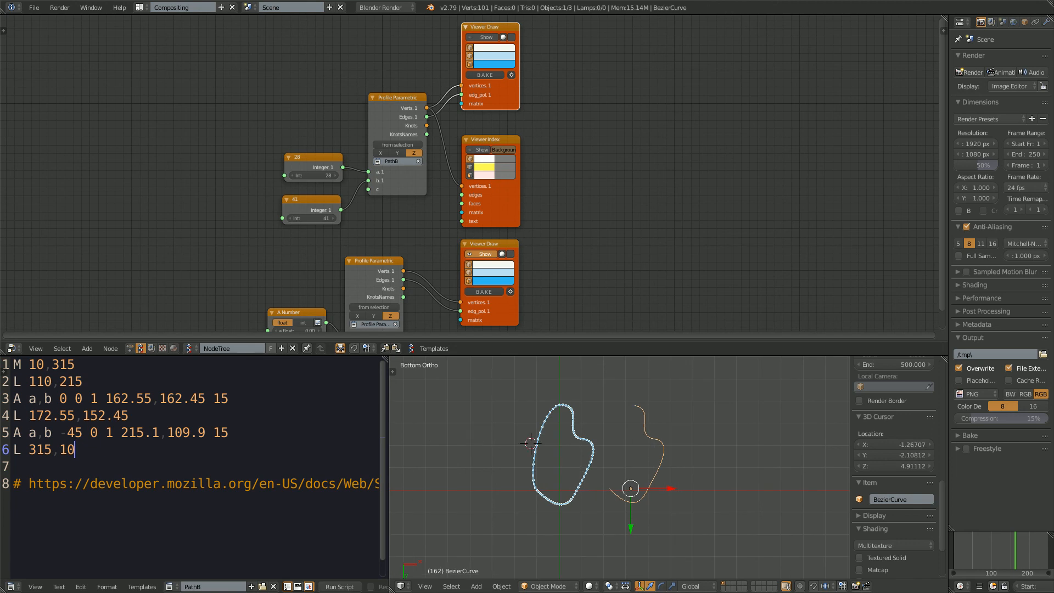